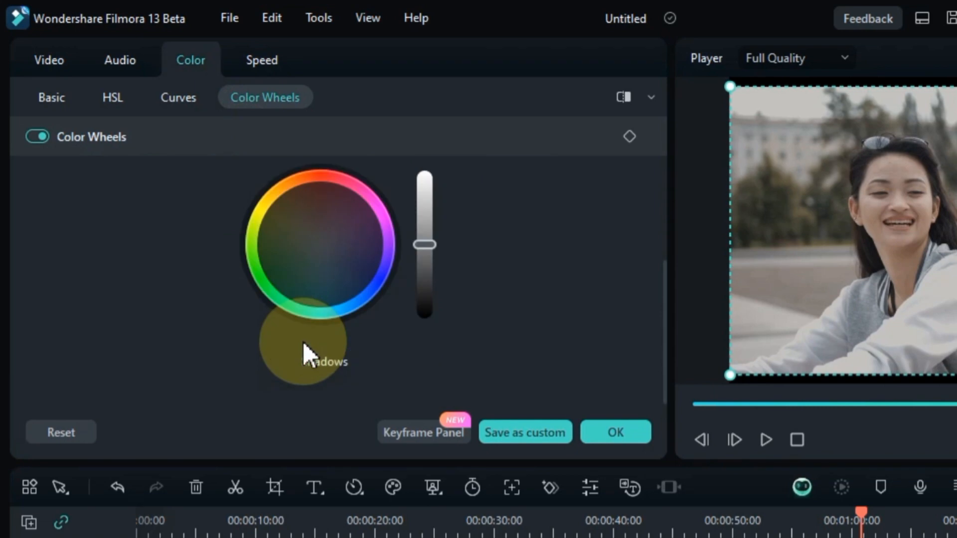
Tint the clip's highlights soft yellow and its midtones yellow-green, and slightly raise the brightness of both color wheels.
drag(278, 310, 181, 251)
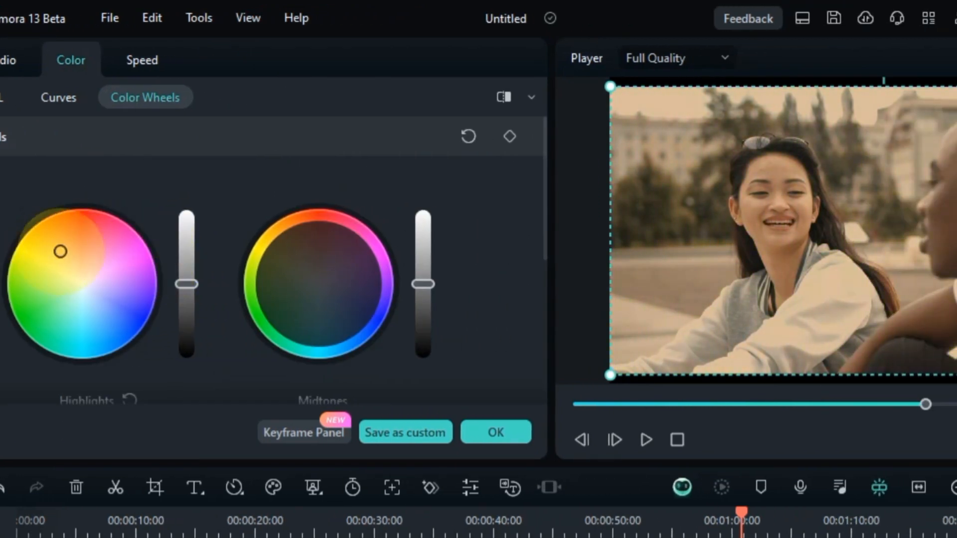
drag(61, 251, 88, 311)
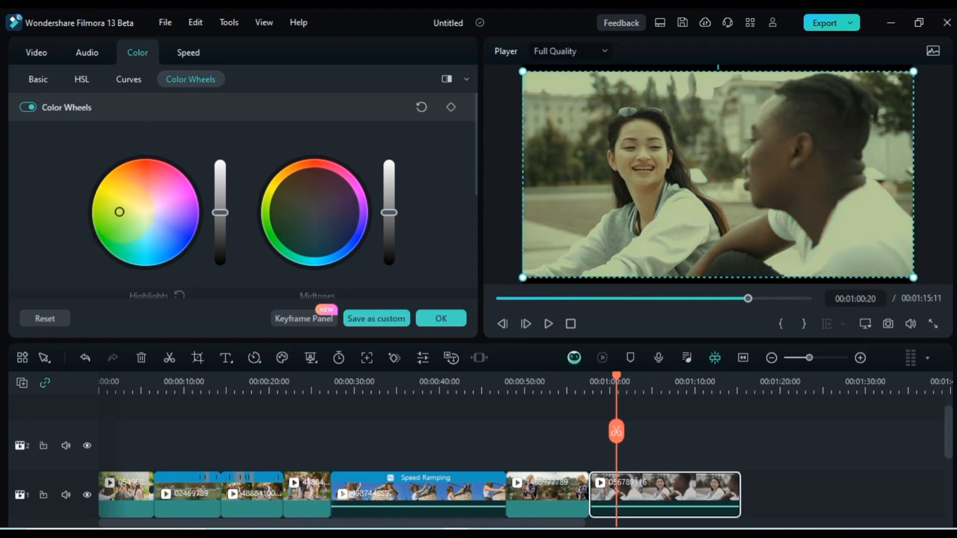
drag(218, 209, 278, 226)
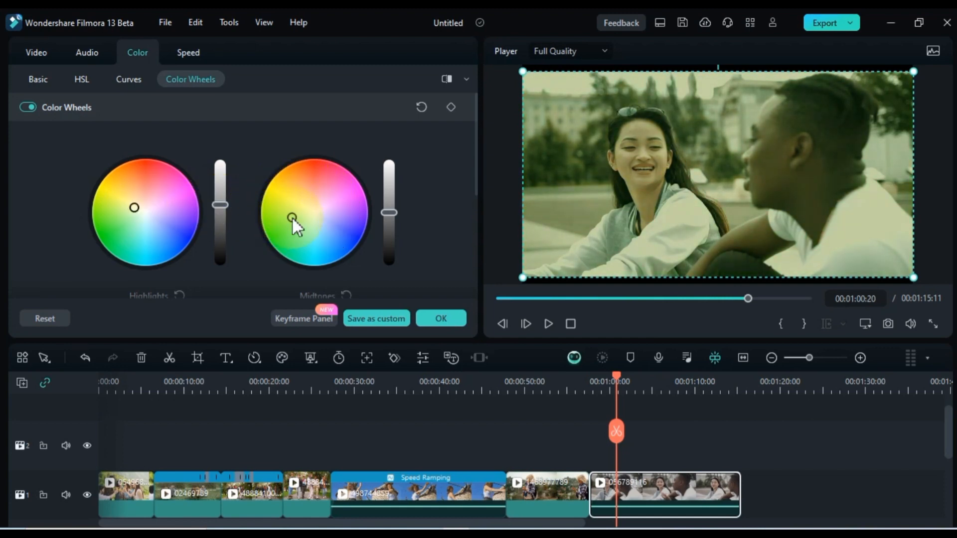
drag(389, 209, 394, 205)
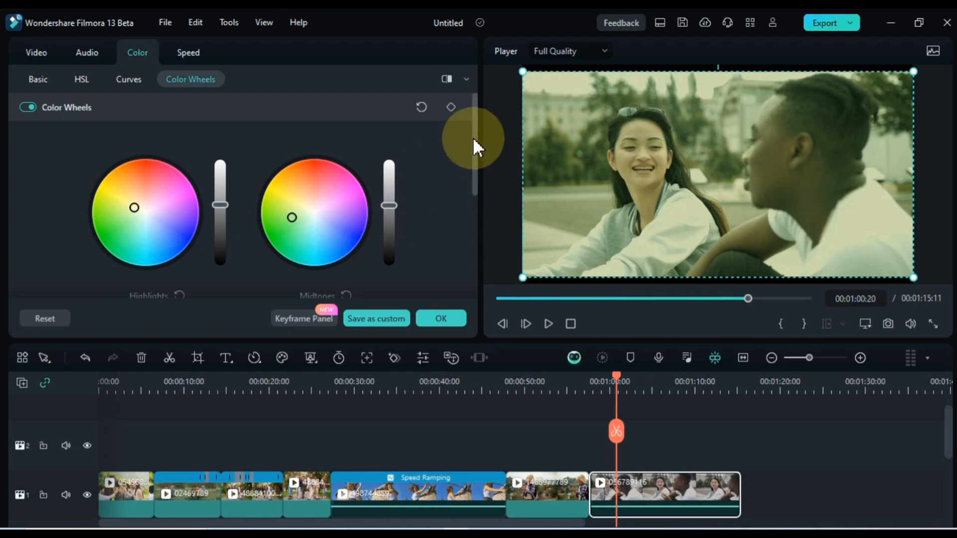
Tint the clip's shadows a soft warm red and raise the shadows brightness slightly.
drag(472, 137, 481, 227)
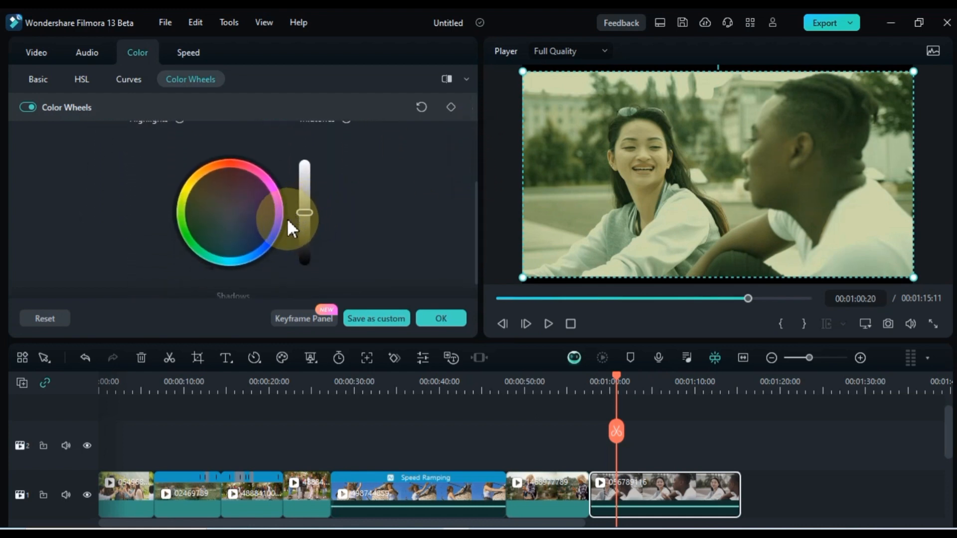
drag(246, 239, 230, 237)
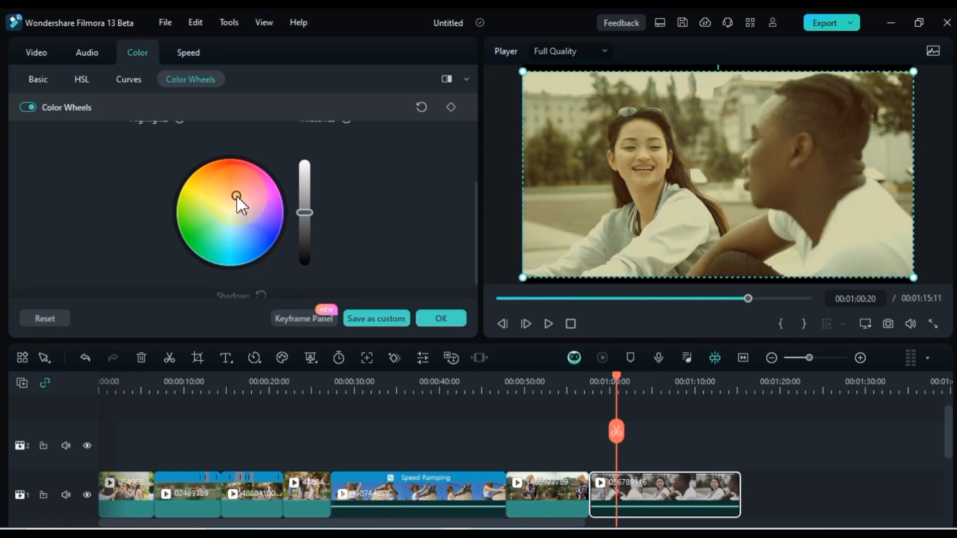
mouse_move(305, 212)
mouse_down()
mouse_move(306, 199)
mouse_move(308, 211)
mouse_up()
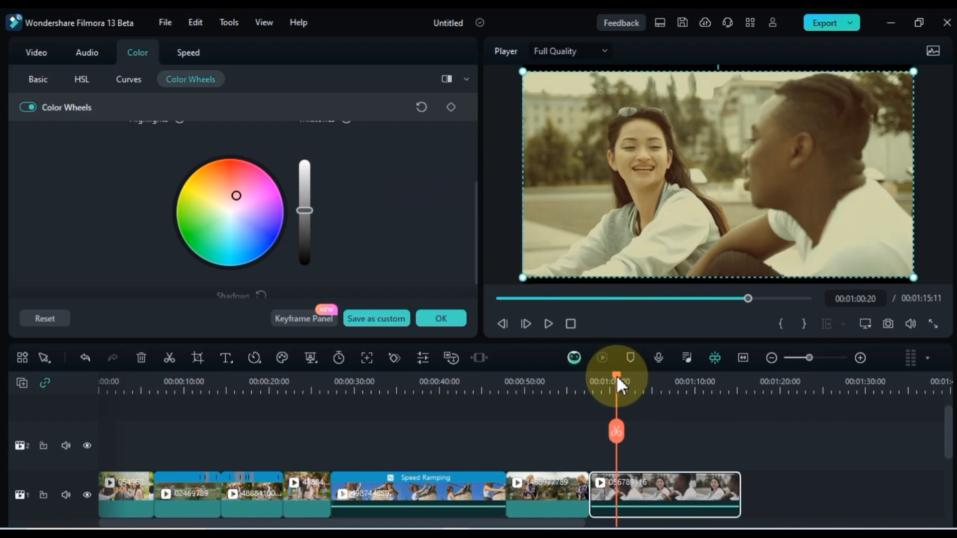
Add a Color Wheels keyframe to the clip at 00:01:11:15.
drag(617, 378, 708, 387)
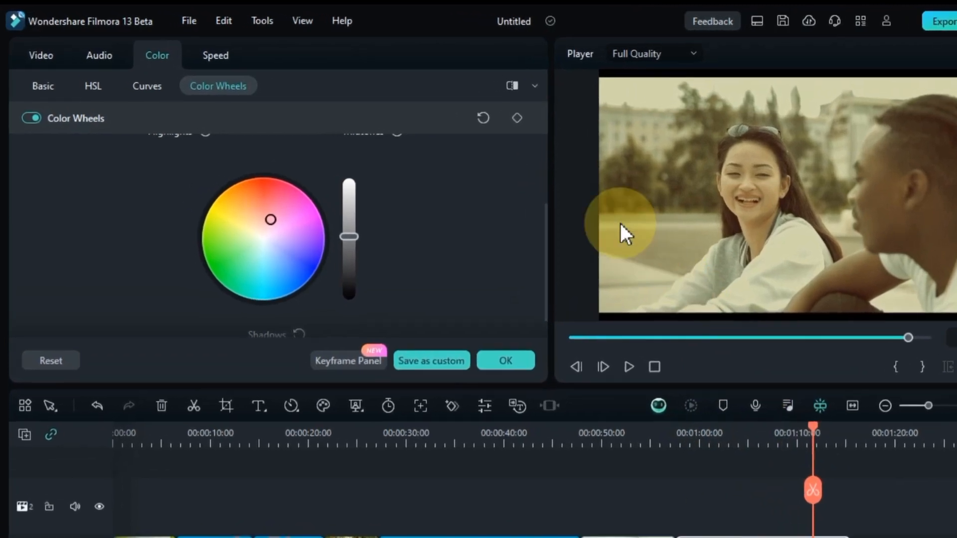
click(451, 107)
click(616, 135)
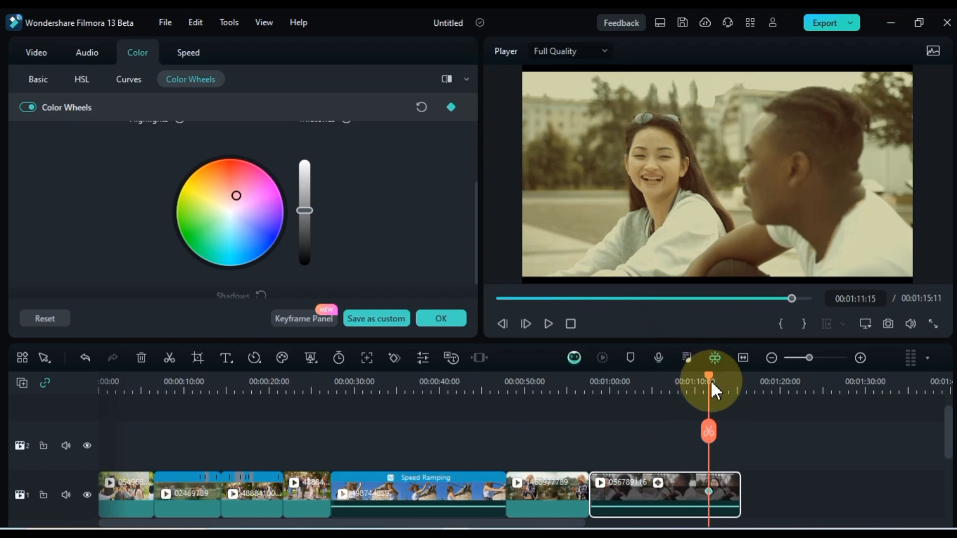
At 00:01:14:23, reset the shadows, midtones and highlights wheels to create a second, neutral keyframe near the clip's end.
drag(711, 380, 720, 383)
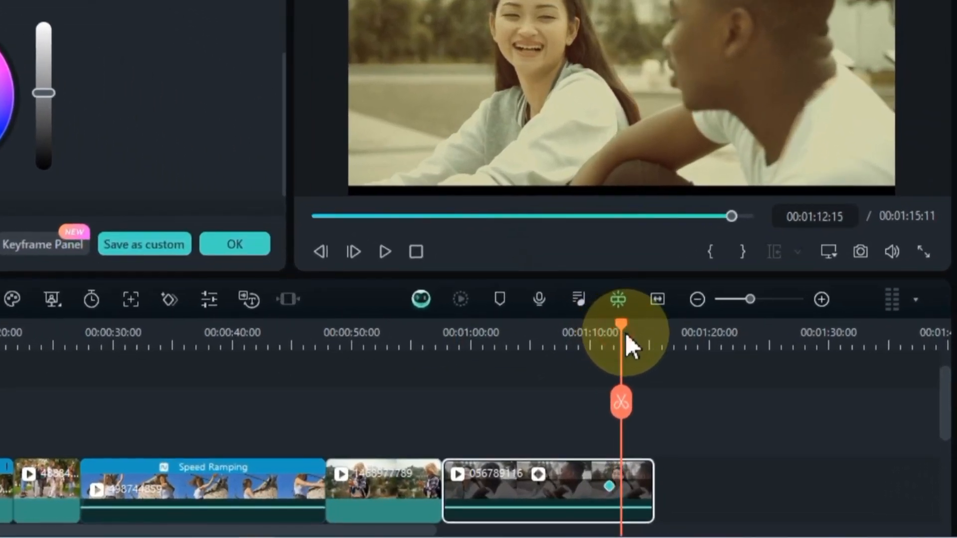
drag(626, 336, 650, 337)
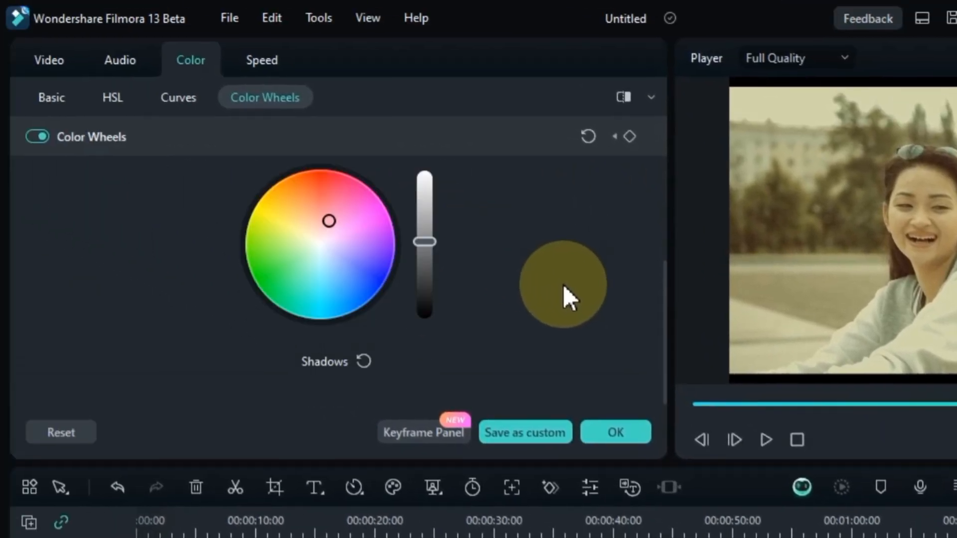
click(363, 363)
scroll(457, 294, up, 4)
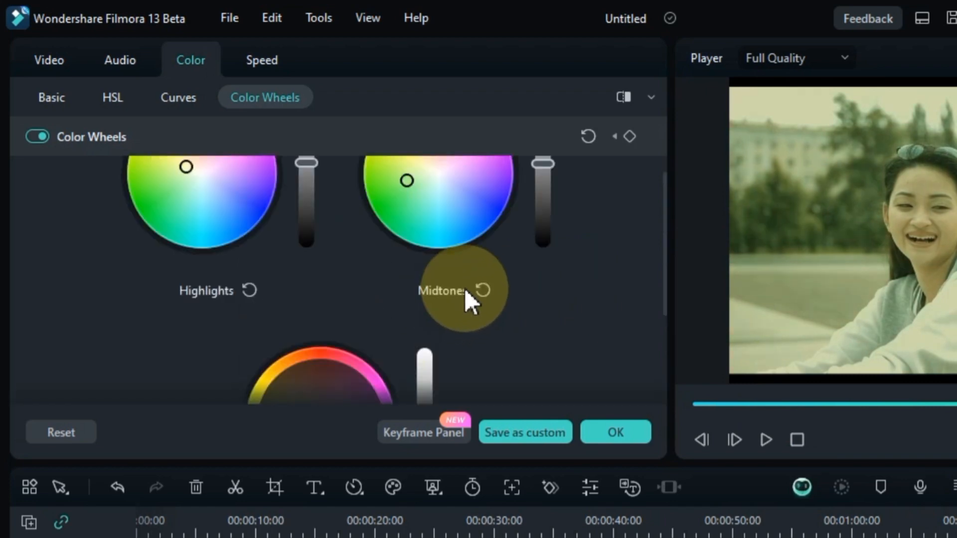
click(483, 288)
click(249, 291)
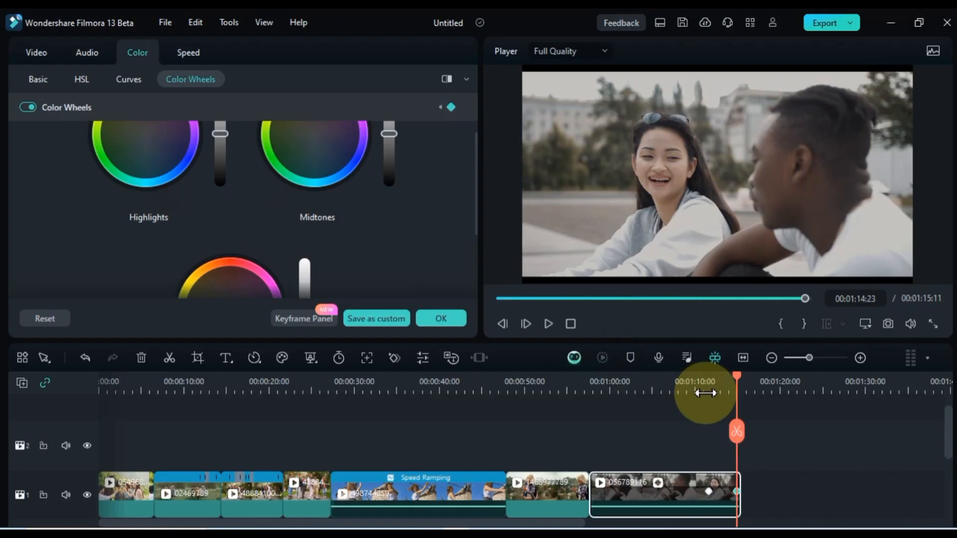
Play the clip's final seconds to check the color transition between the two keyframes.
click(699, 384)
key(space)
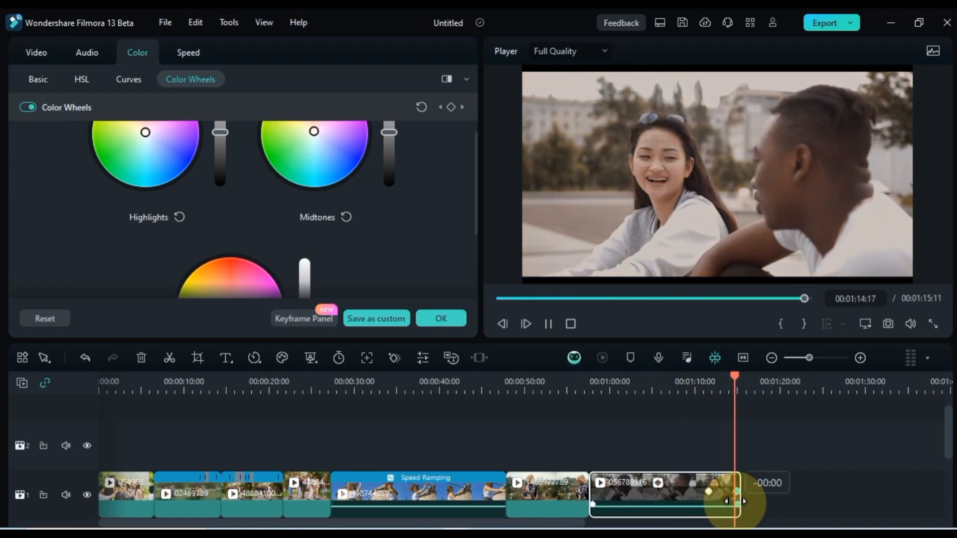
click(686, 387)
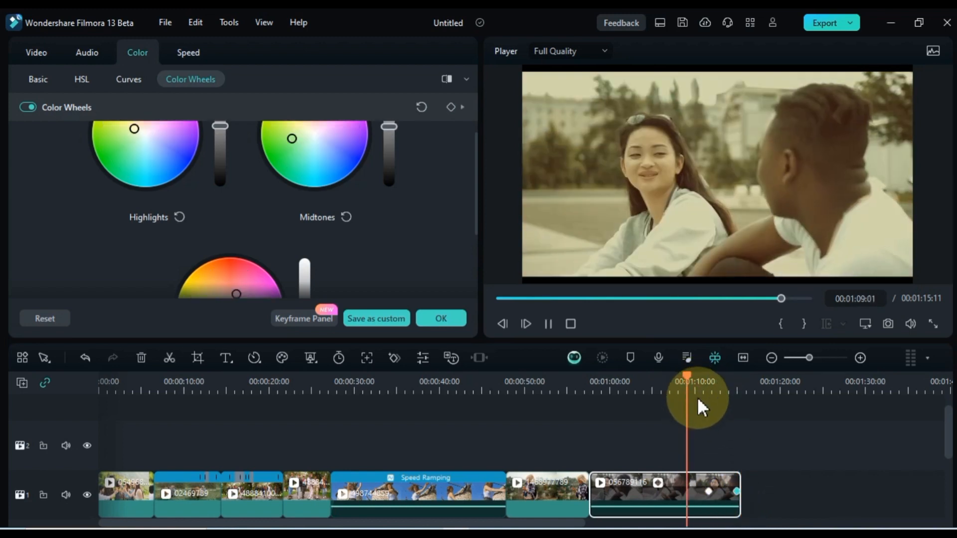
key(space)
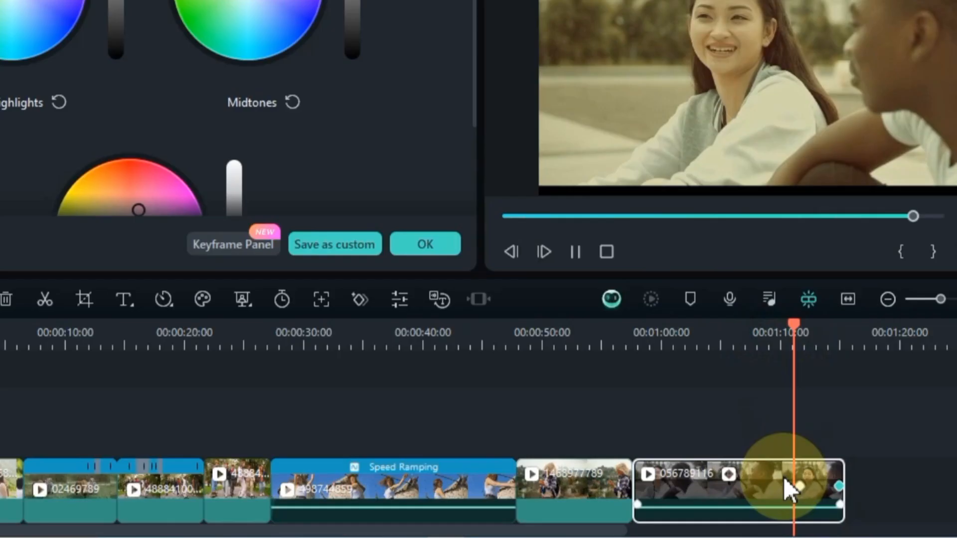
key(space)
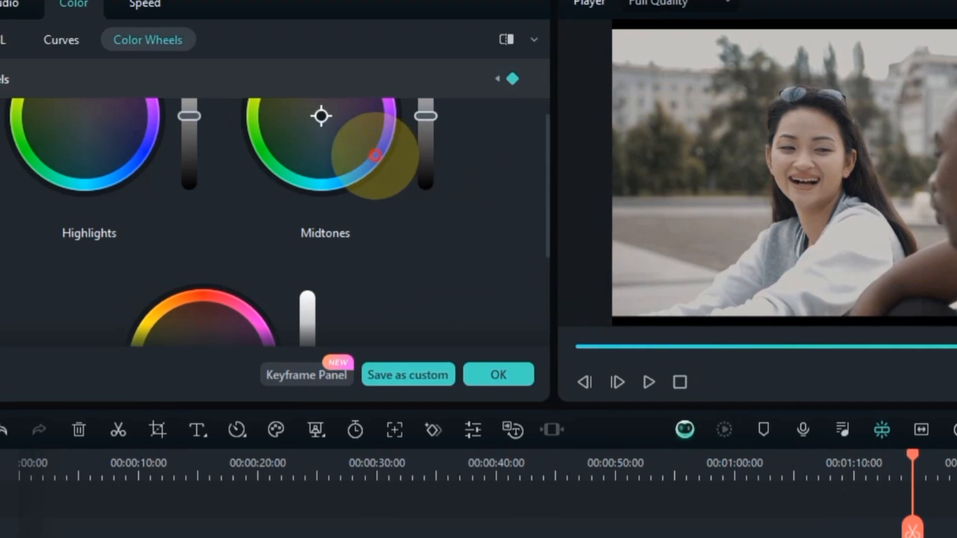
At the second keyframe, tint midtones and highlights cyan-blue and shadows orange-red, and preview the transition.
click(363, 140)
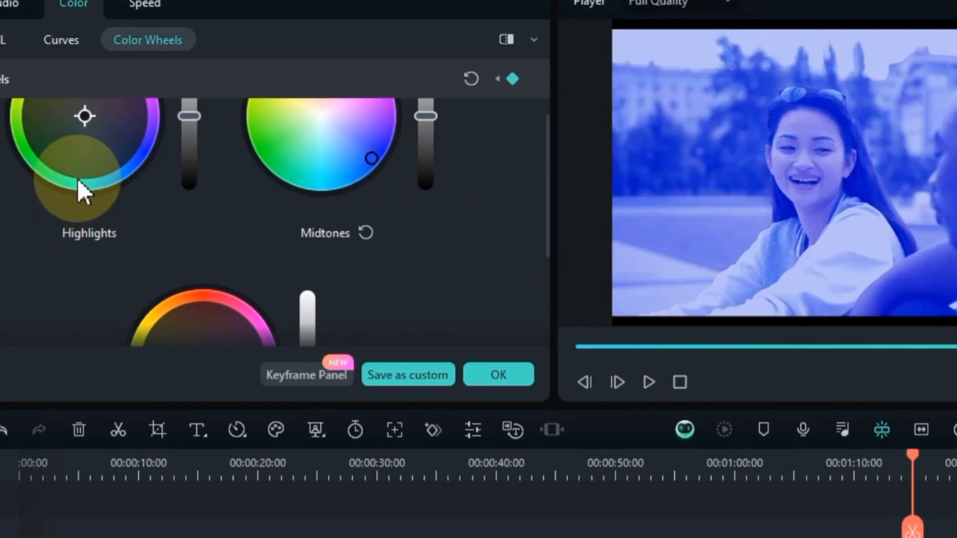
drag(78, 174, 80, 144)
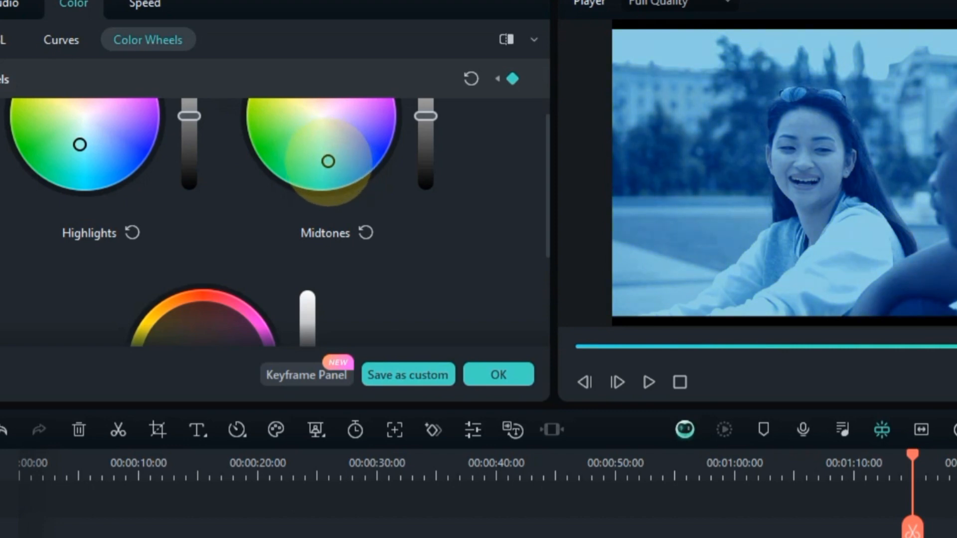
scroll(246, 299, down, 2)
click(238, 242)
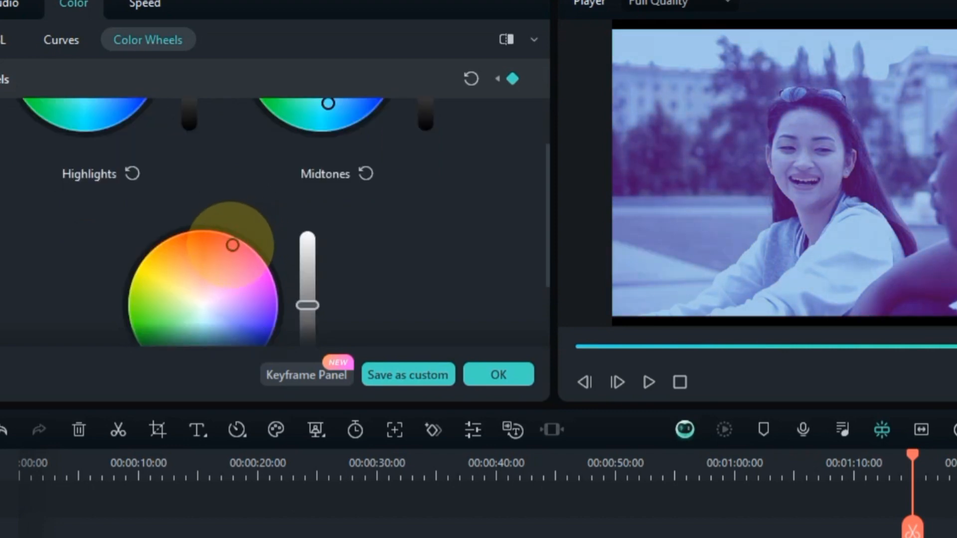
drag(232, 245, 185, 259)
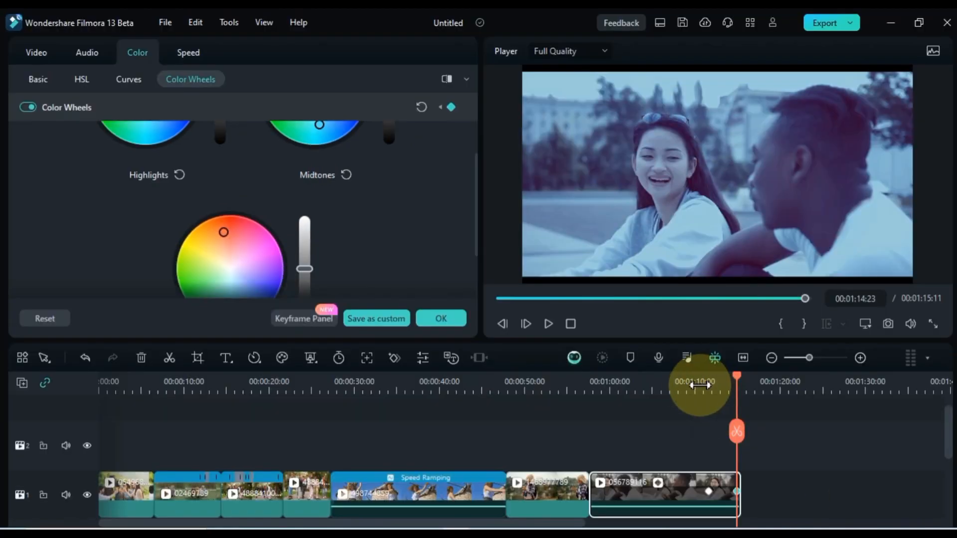
click(854, 469)
key(space)
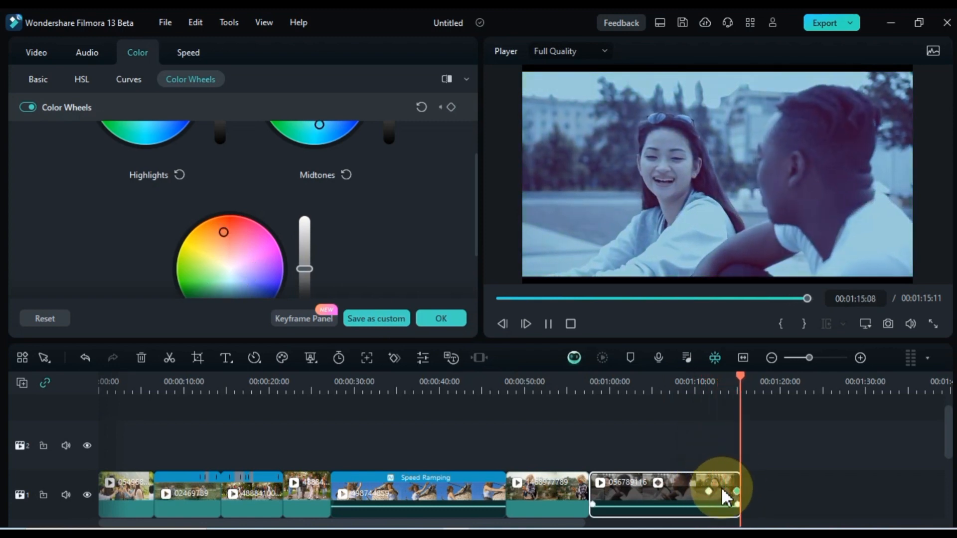
Return to the clip's first keyframe and clear all keyframes from the clip.
click(709, 492)
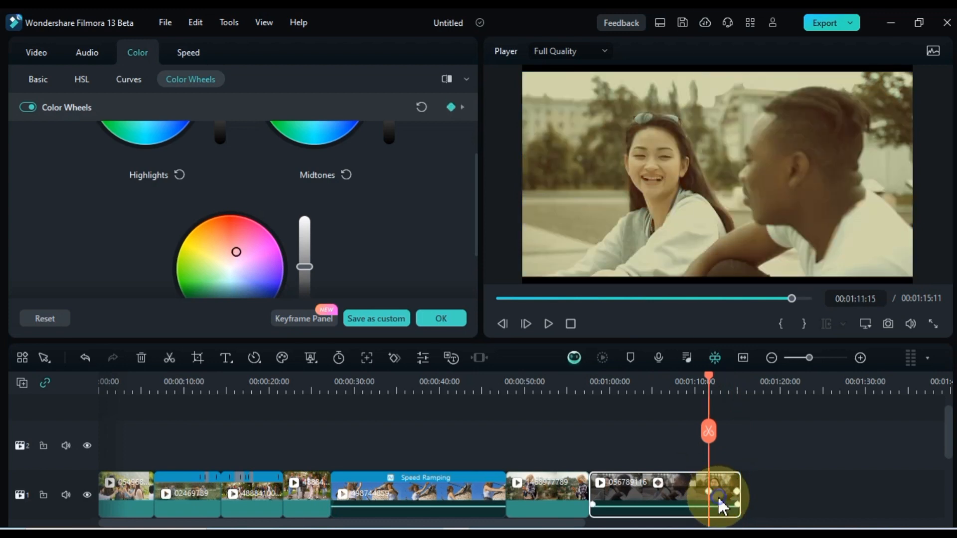
right_click(717, 496)
scroll(662, 465, down, 5)
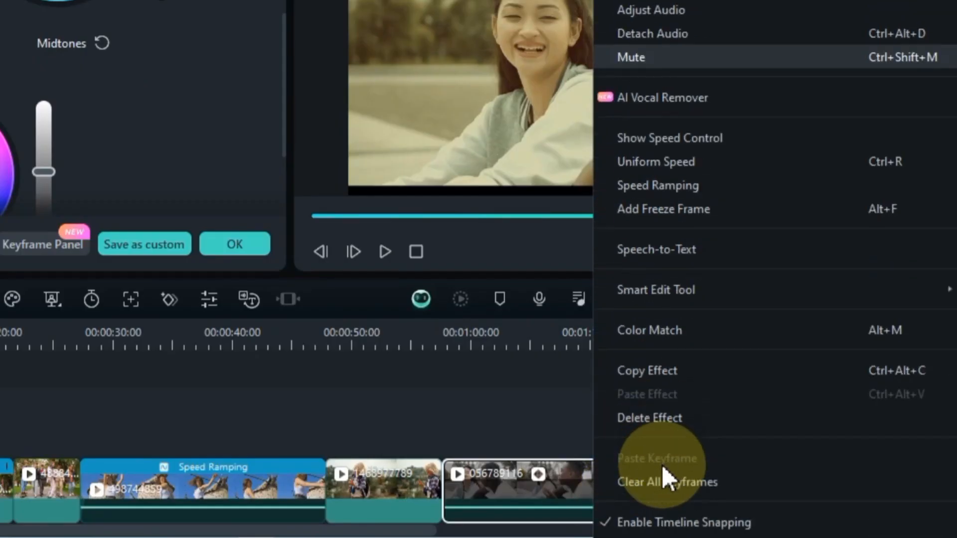
click(663, 442)
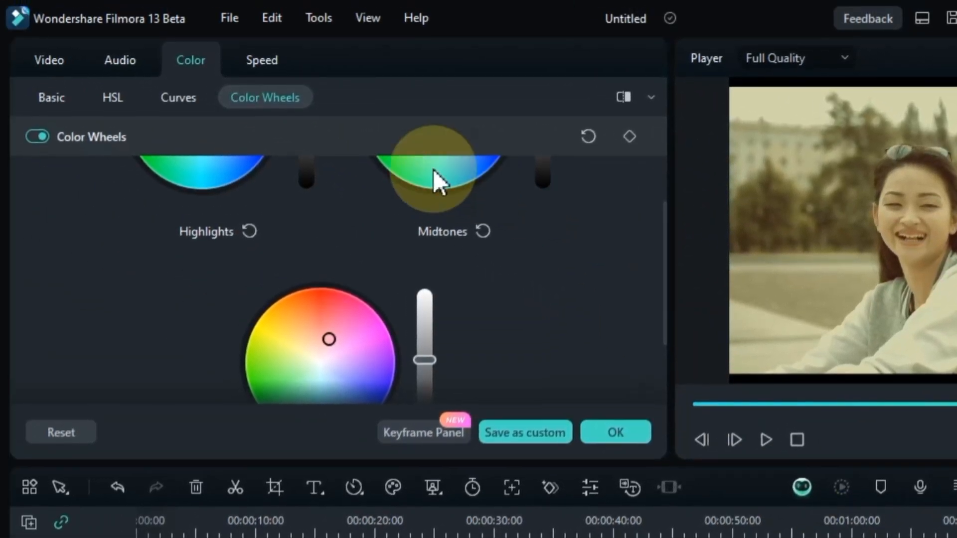
In Curves, pull the red channel's highlight endpoint slightly inward along the upper edge and raise the red curve's midpoint.
click(45, 33)
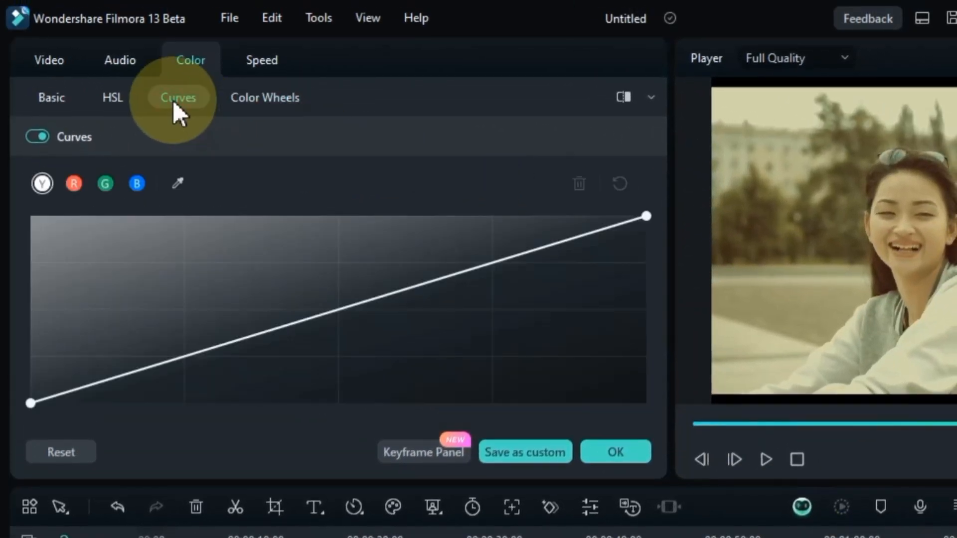
click(73, 186)
drag(647, 217, 603, 216)
drag(31, 403, 1, 418)
drag(310, 312, 327, 298)
Lower the green curve's midpoint and highlight endpoint, and shift its shadow endpoint slightly inward along the base.
click(105, 184)
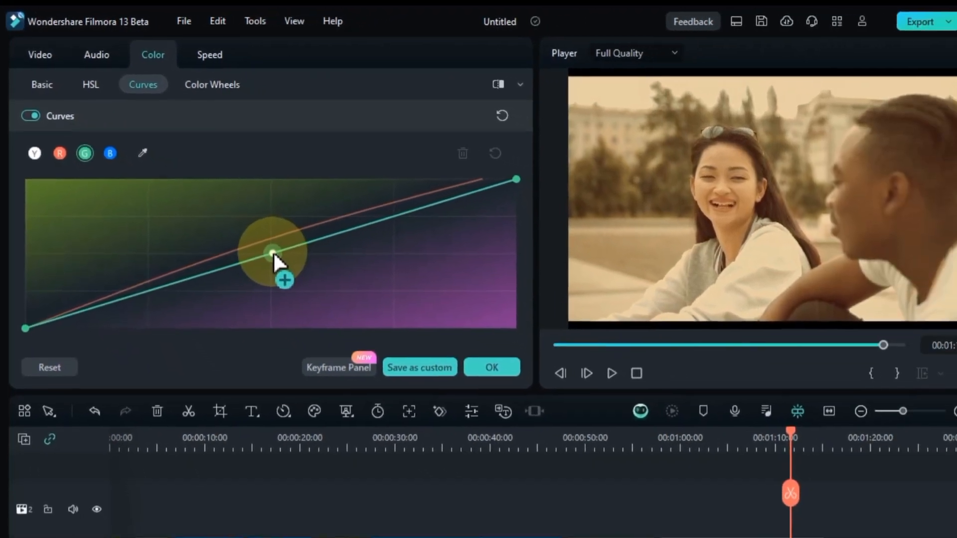
drag(273, 253, 254, 240)
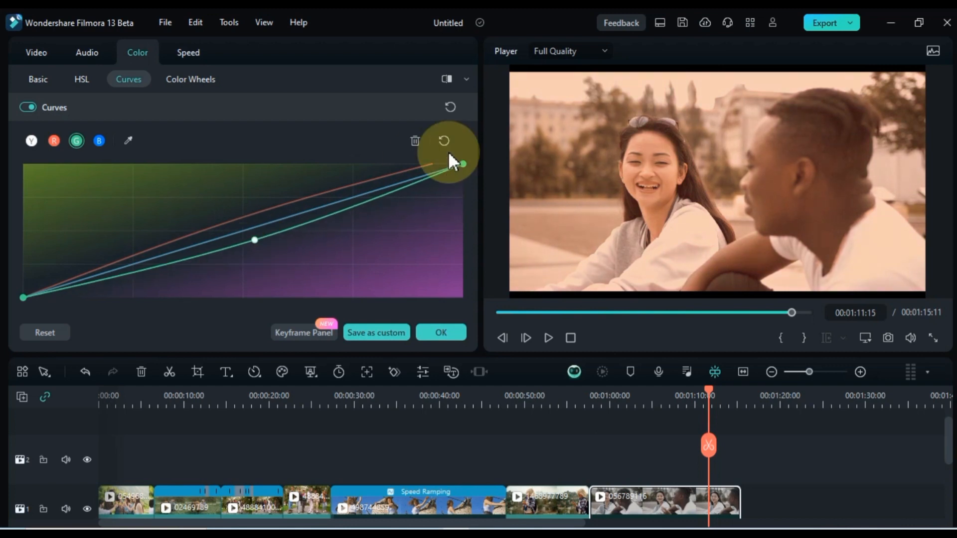
drag(463, 163, 546, 209)
click(23, 297)
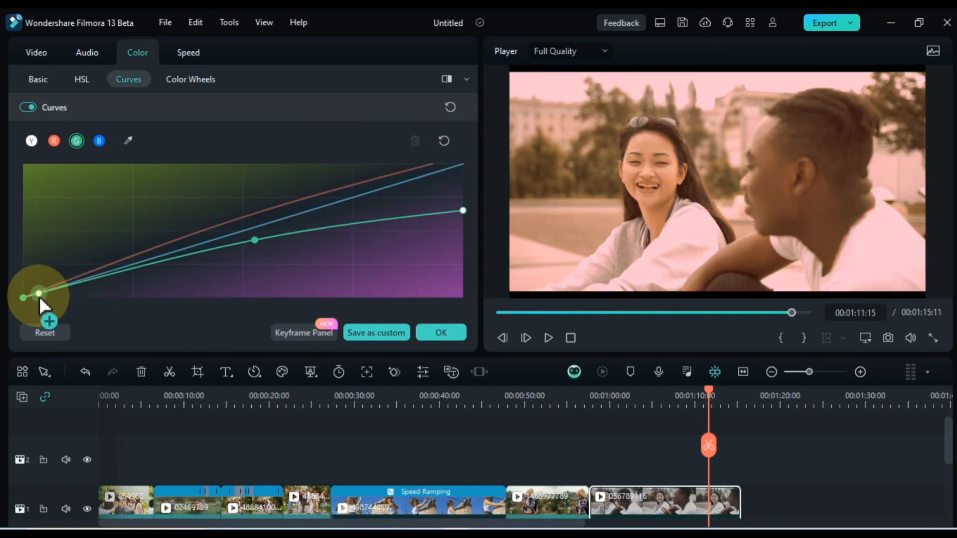
drag(25, 301, 47, 365)
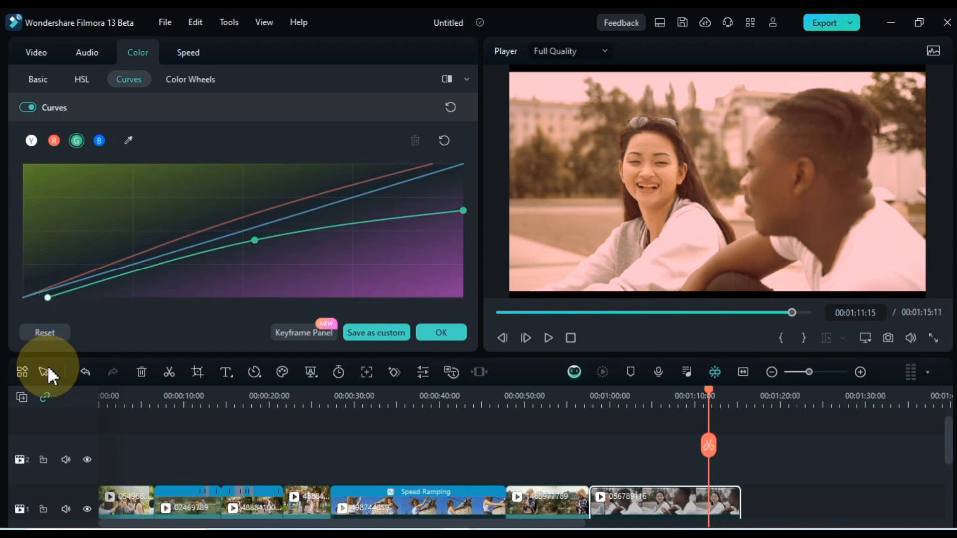
Pull both endpoints of the blue curve inward along the graph edges and raise its midpoint slightly.
click(53, 141)
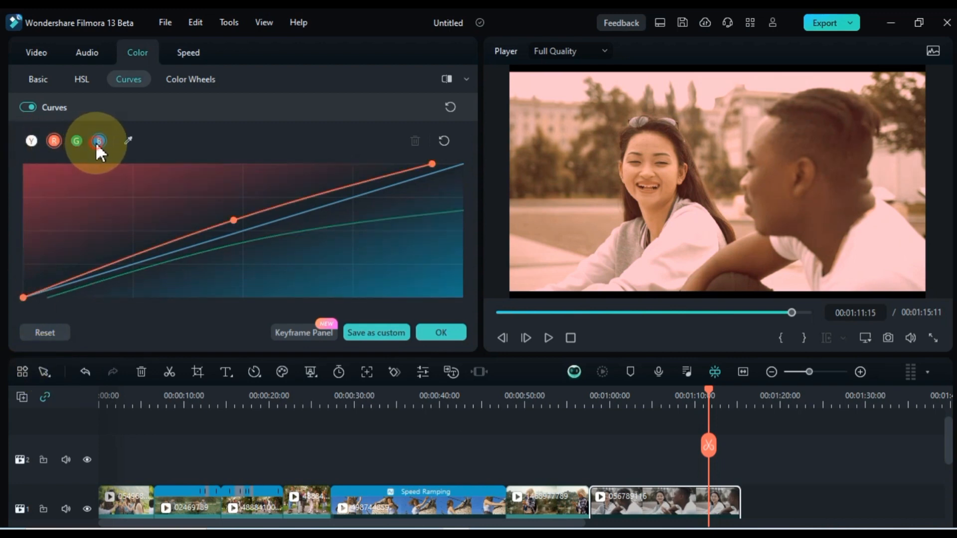
click(98, 141)
drag(462, 165, 405, 134)
drag(22, 298, 55, 371)
mouse_move(223, 229)
mouse_down()
mouse_move(230, 234)
mouse_move(226, 226)
mouse_up()
Pull the Y curve's highlight endpoint inward along the upper edge, and undo the adjustment made to its midpoint.
click(31, 141)
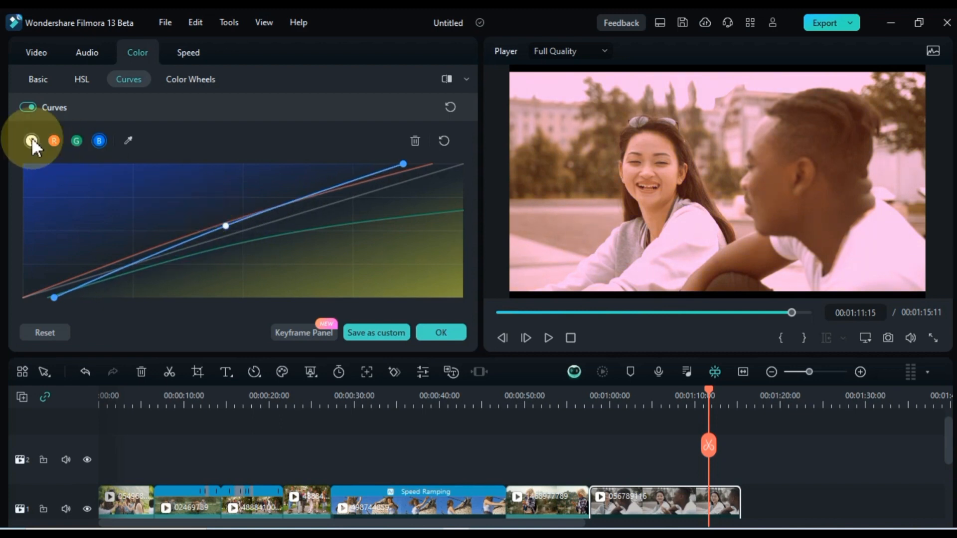
drag(463, 164, 420, 132)
drag(23, 298, 4, 326)
drag(211, 233, 210, 241)
key(ctrl+z)
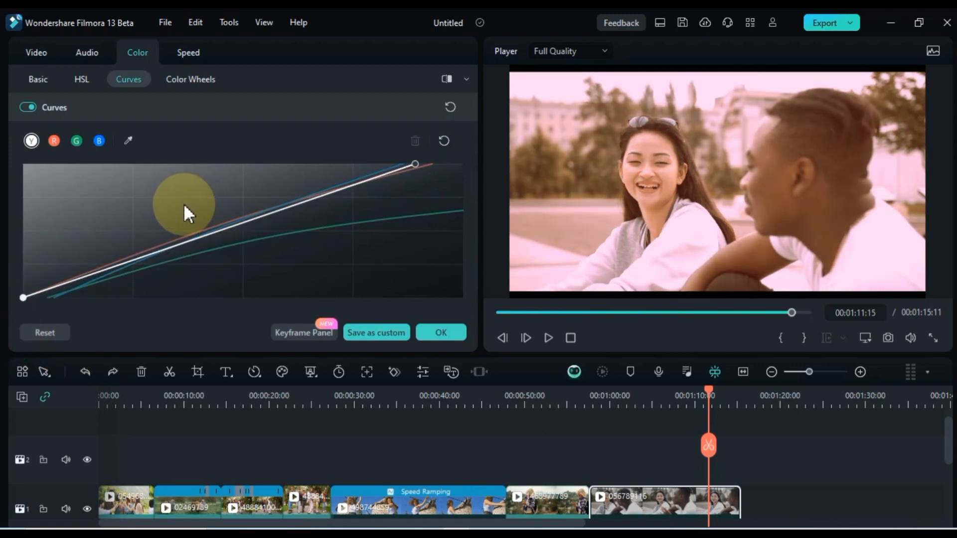
Compare the clip without and with the Curves adjustment, and open the HSL settings.
click(27, 107)
click(27, 107)
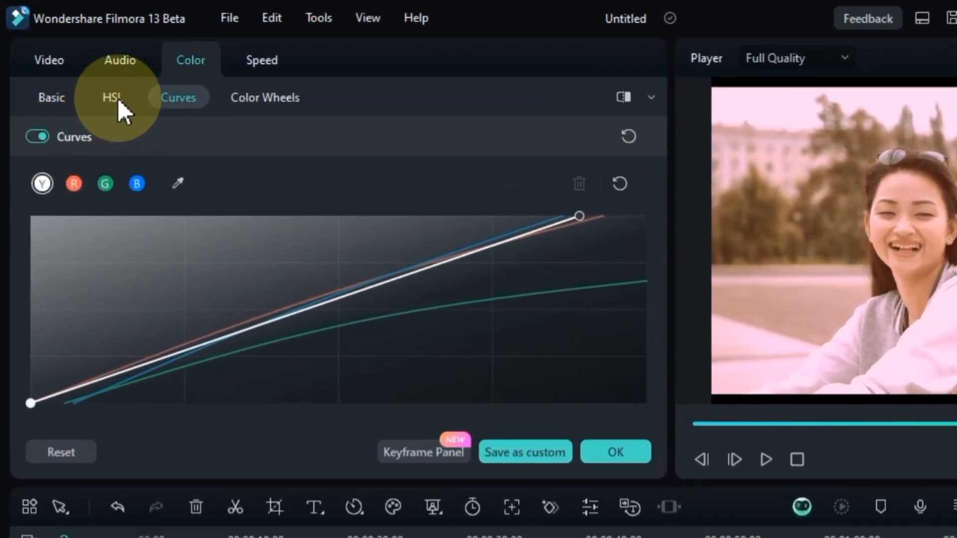
click(118, 97)
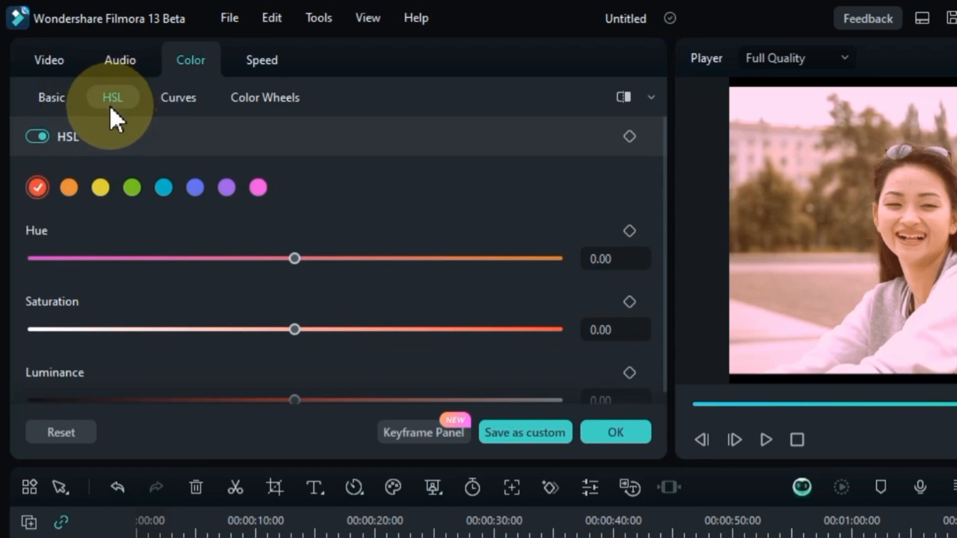
Set the red range's hue to 12, saturation to 42 and luminance to 25 in the HSL settings.
drag(298, 257, 325, 294)
drag(295, 329, 404, 351)
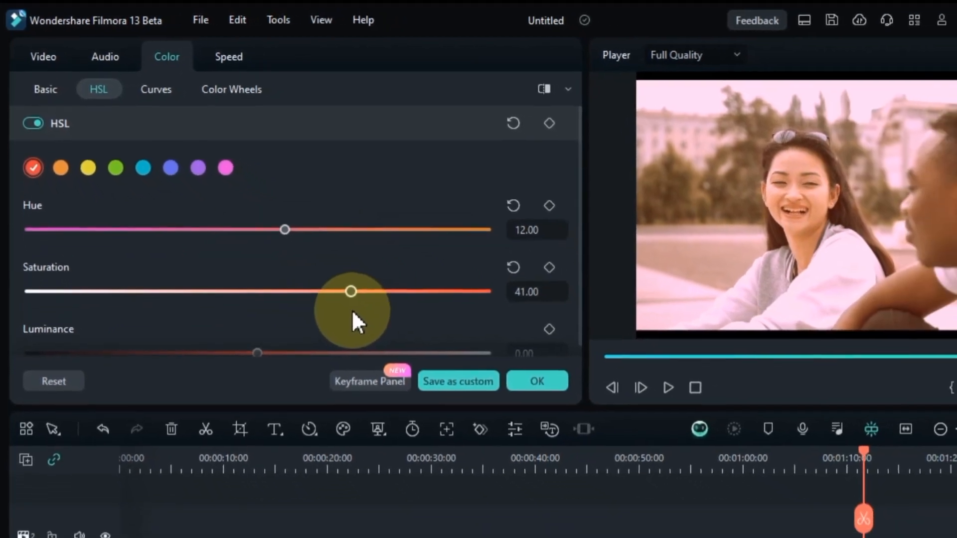
drag(352, 311, 354, 312)
scroll(327, 346, down, 1)
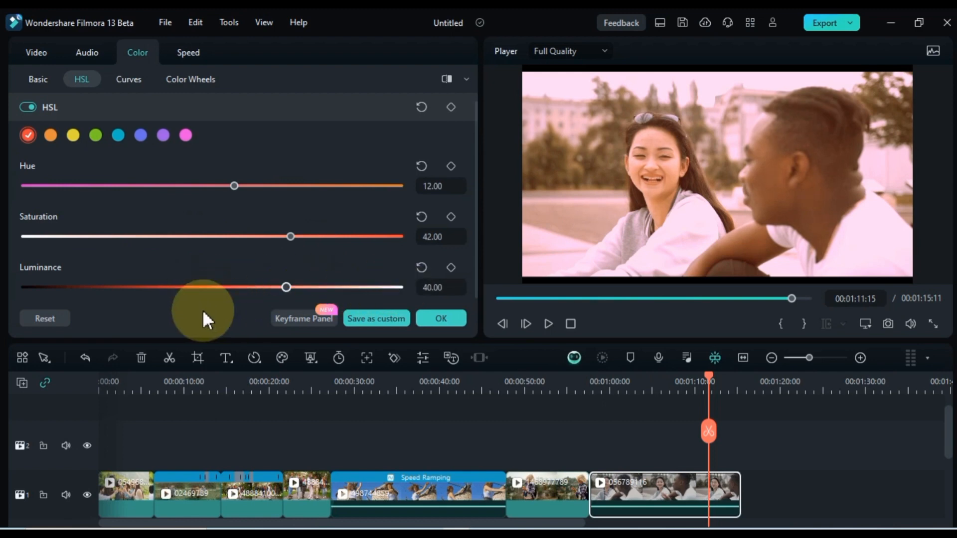
drag(224, 303, 259, 306)
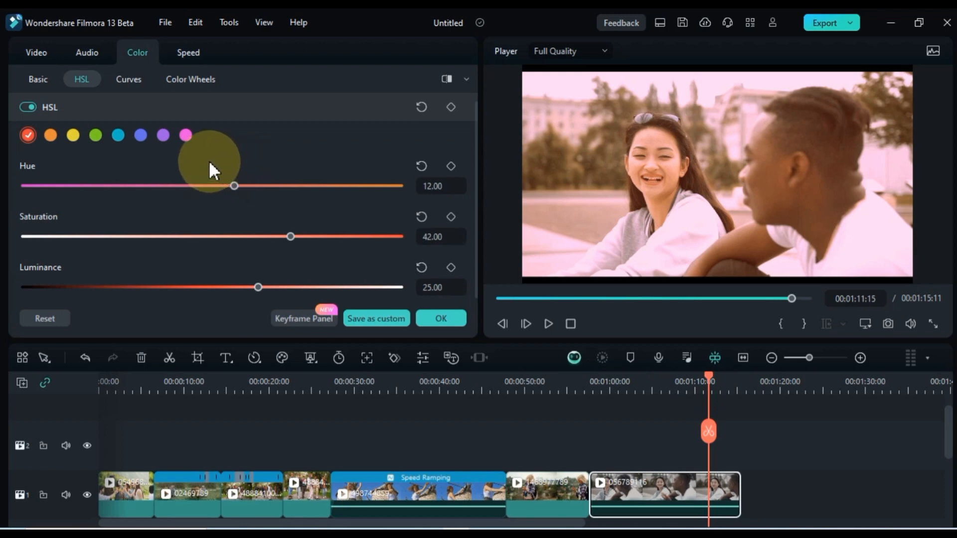
Set the orange range's hue to 15, saturation to 19 and luminance to 34.
click(50, 135)
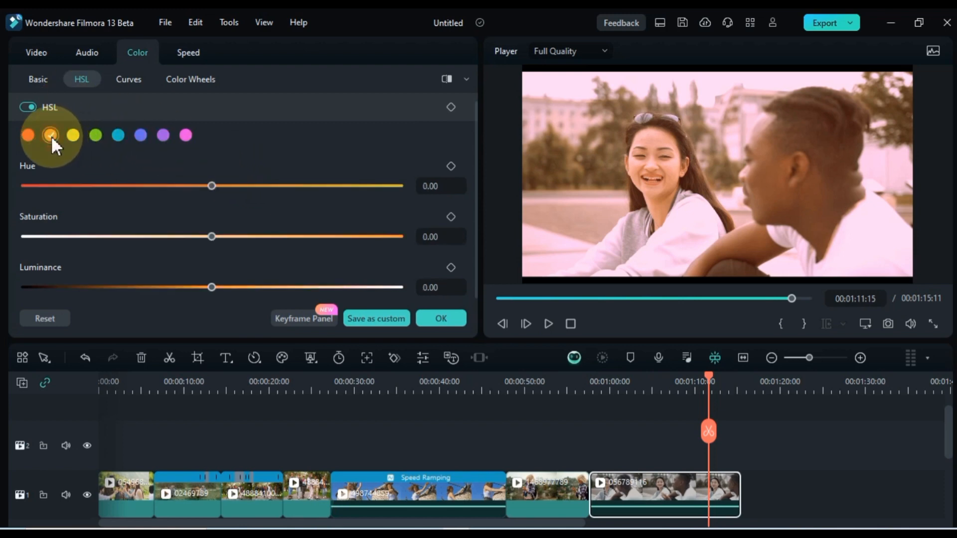
click(213, 186)
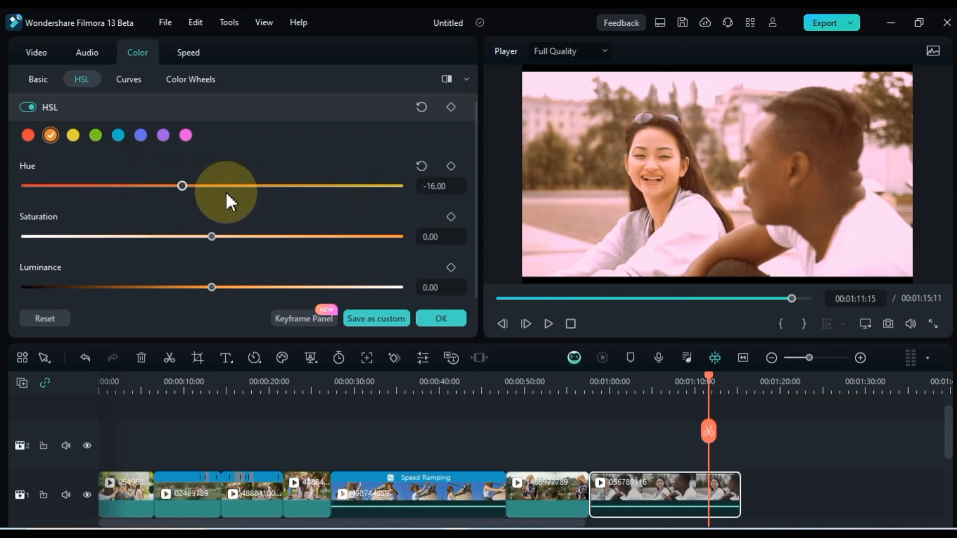
mouse_move(226, 194)
mouse_down()
mouse_move(257, 193)
mouse_move(240, 204)
mouse_up()
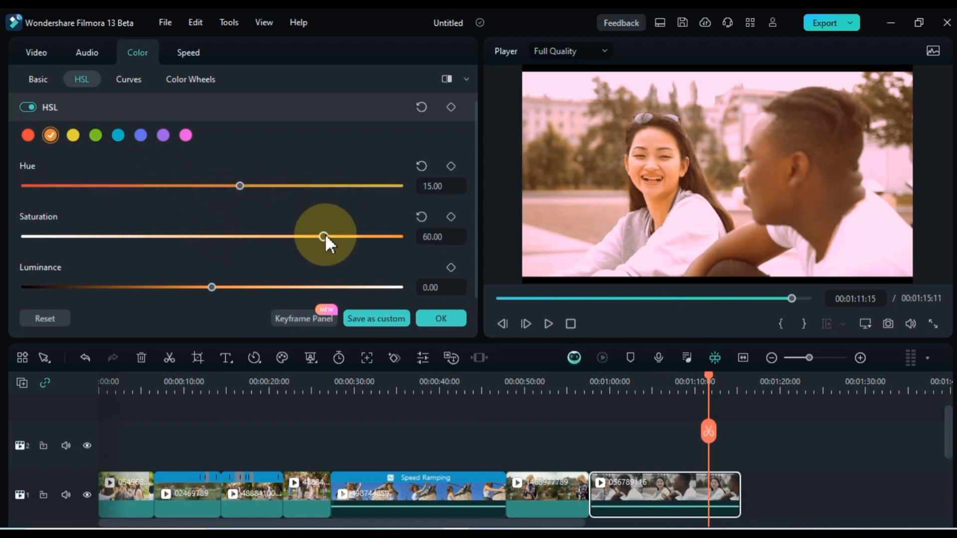
drag(258, 245, 248, 243)
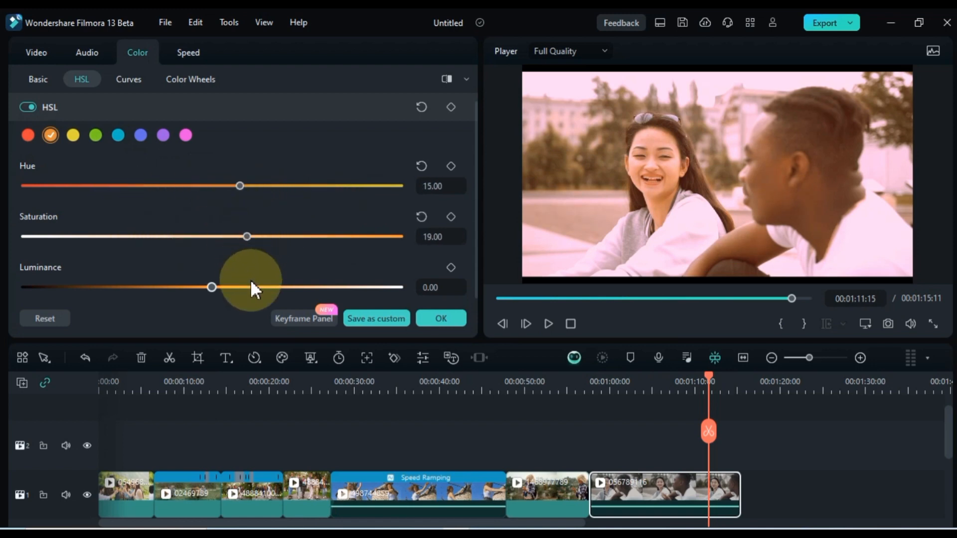
drag(212, 287, 227, 287)
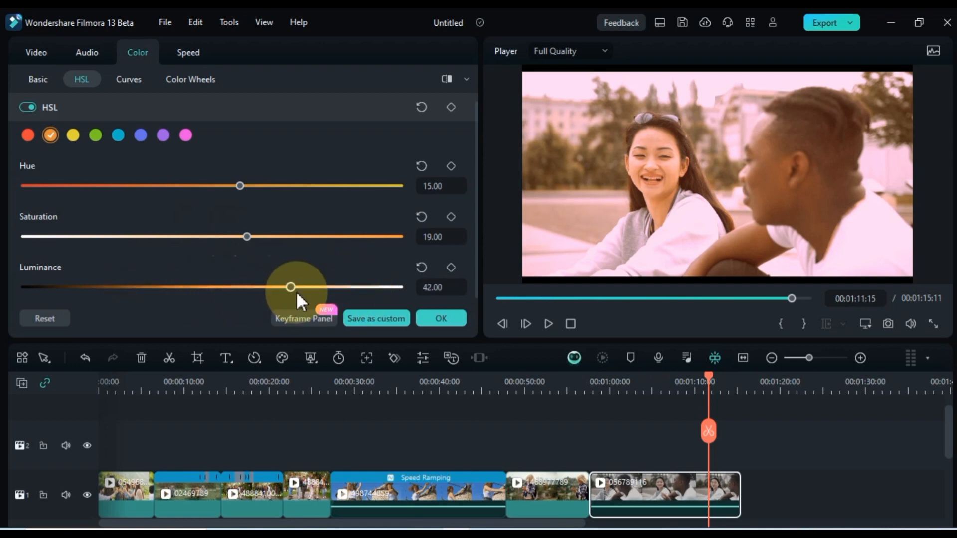
drag(297, 294, 276, 297)
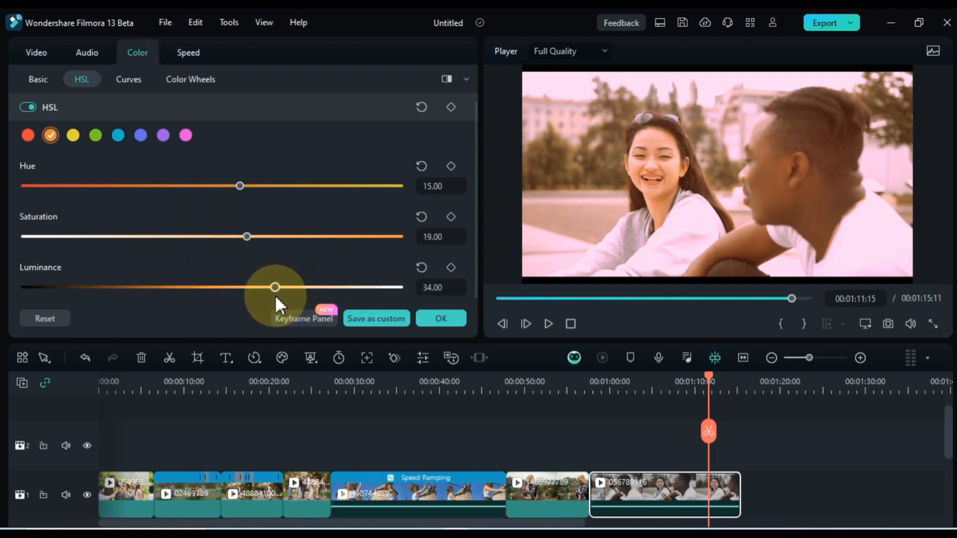
Set the yellow range's hue to 24, saturation to 54 and luminance to 29.
click(70, 132)
drag(211, 184, 257, 210)
drag(212, 237, 314, 272)
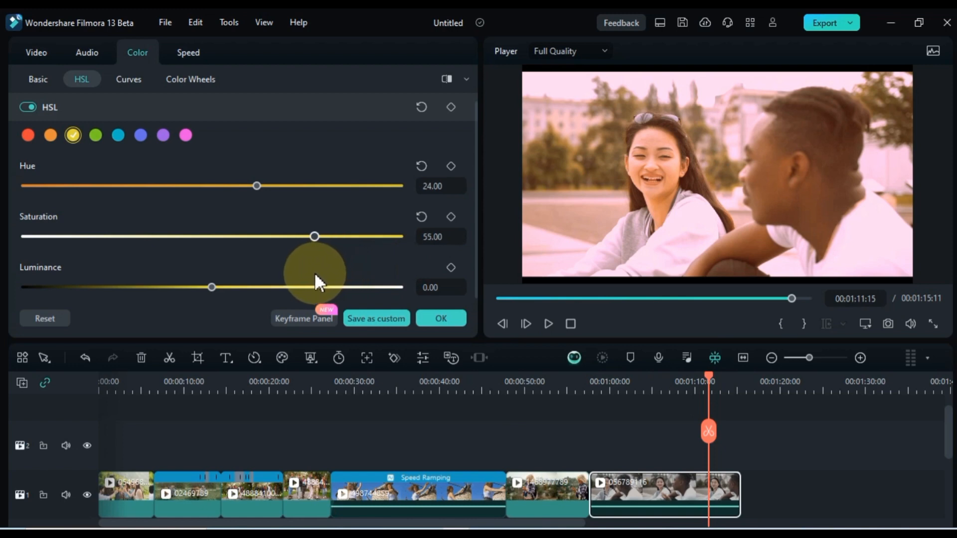
drag(214, 286, 265, 288)
Set the green range's hue to 12, saturation to 45 and luminance to 60.
click(94, 137)
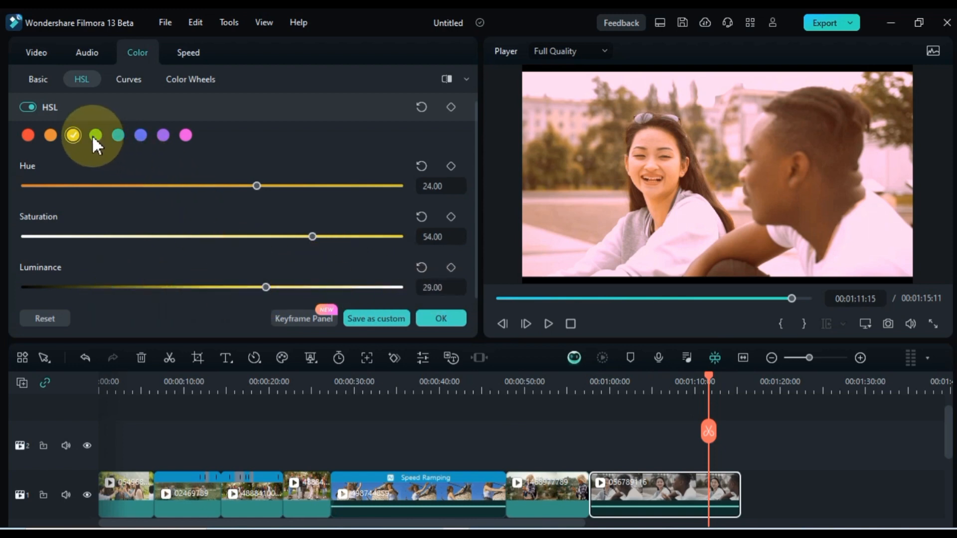
drag(213, 187, 234, 195)
drag(211, 237, 297, 245)
drag(211, 287, 325, 291)
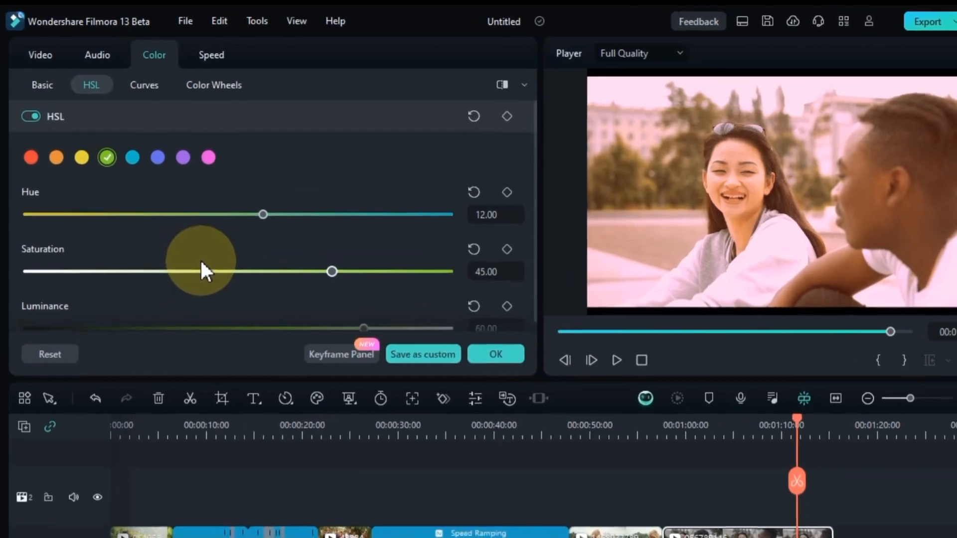
Expand the basic color presets and preview looks such as Lomo, Film Stock, Old Film and Epic on the clip.
click(41, 86)
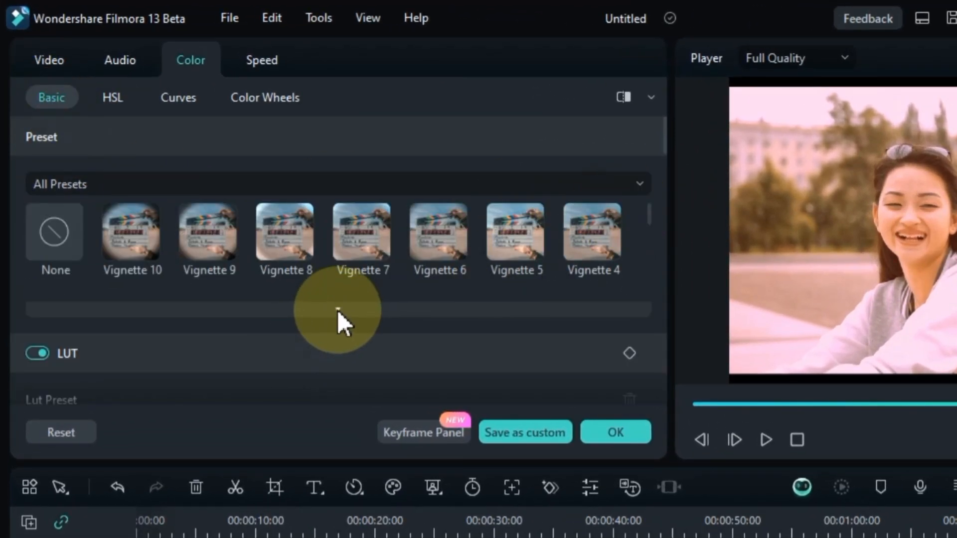
click(337, 310)
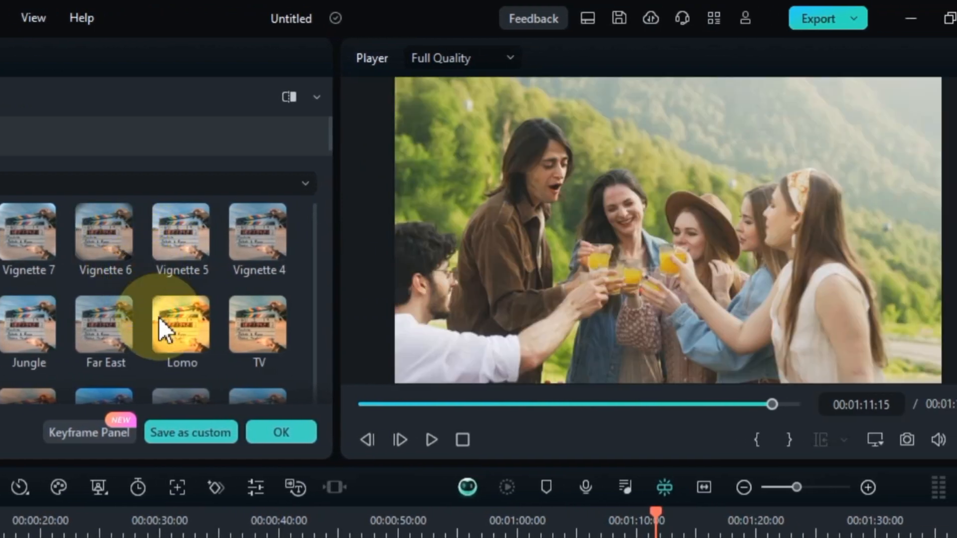
click(222, 329)
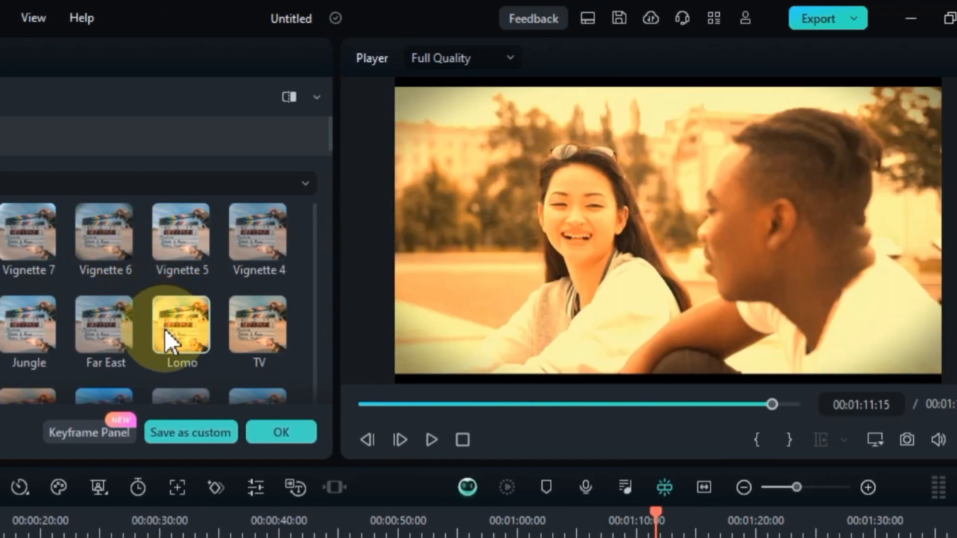
click(252, 341)
click(245, 385)
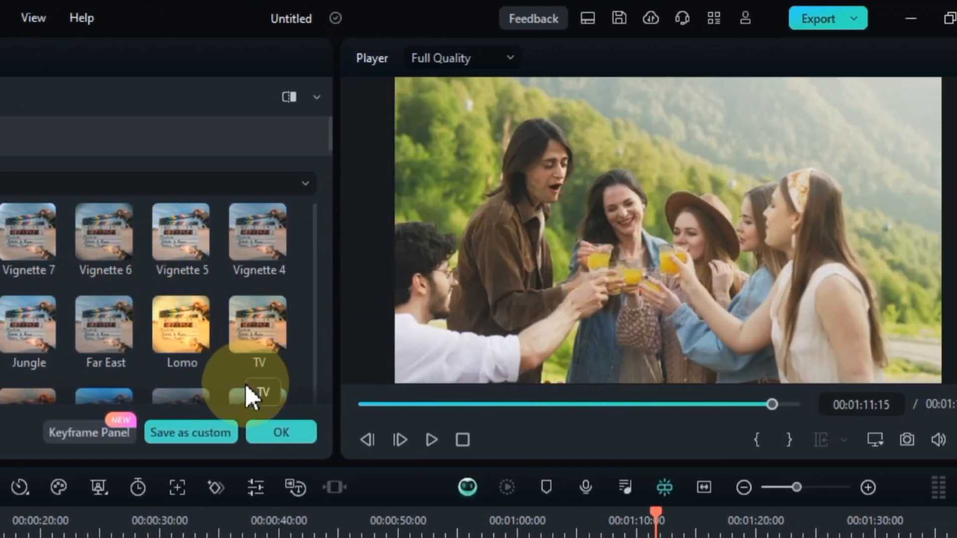
scroll(245, 385, down, 1)
click(184, 185)
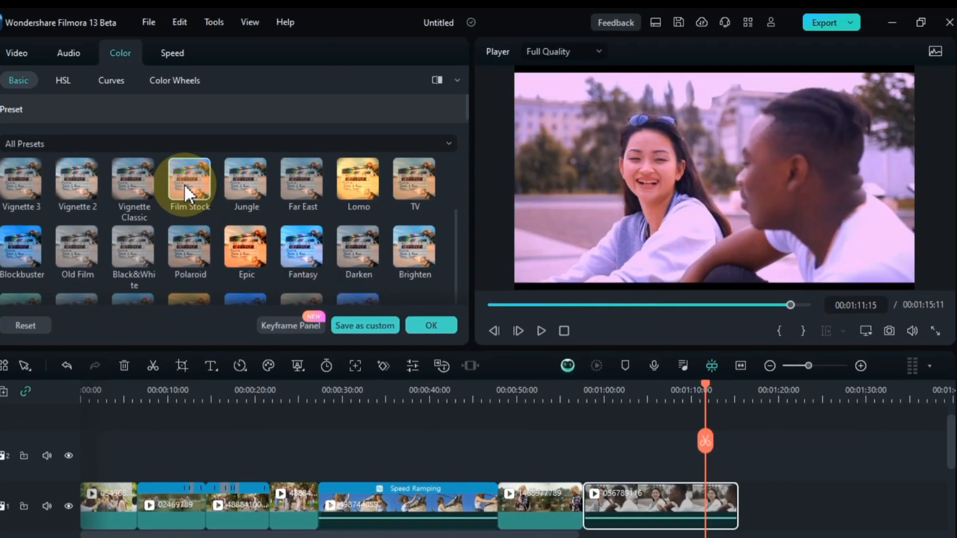
click(15, 246)
click(75, 251)
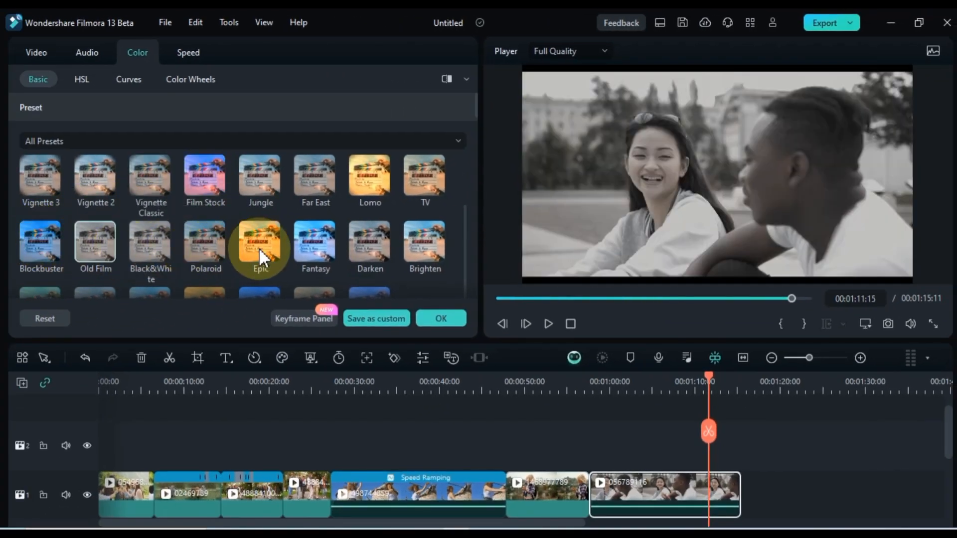
click(259, 247)
click(286, 292)
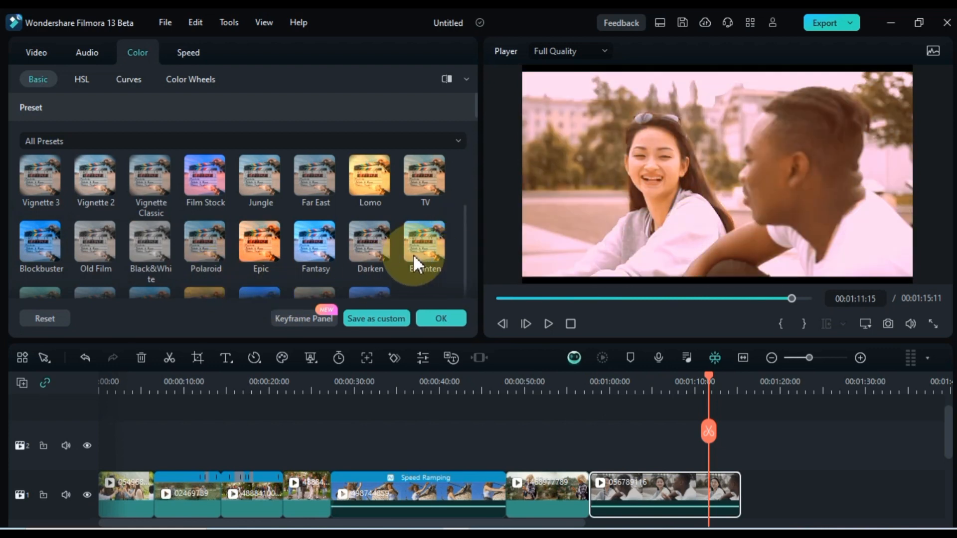
Examine the remaining color presets and the list of available LUT presets, leaving the LUT preset at None.
drag(475, 105, 479, 120)
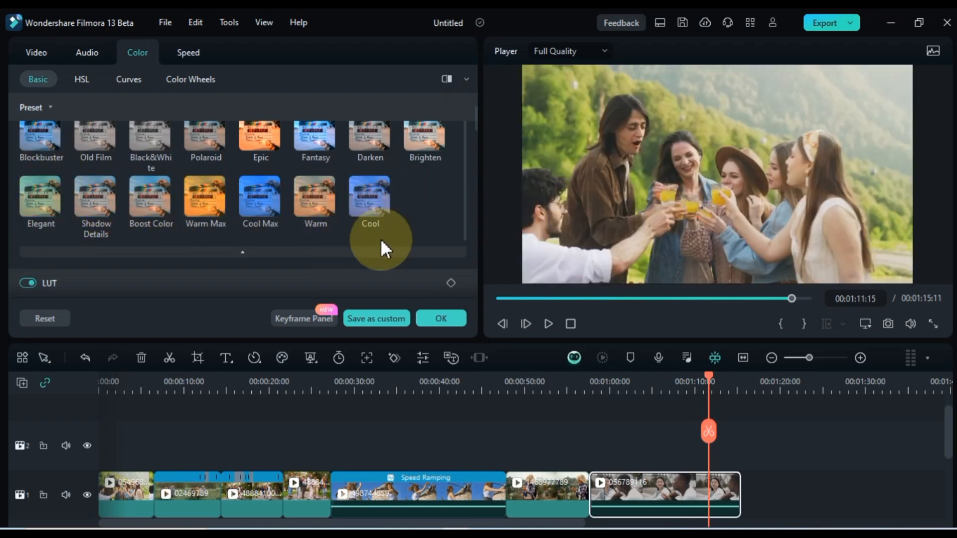
drag(474, 118, 479, 136)
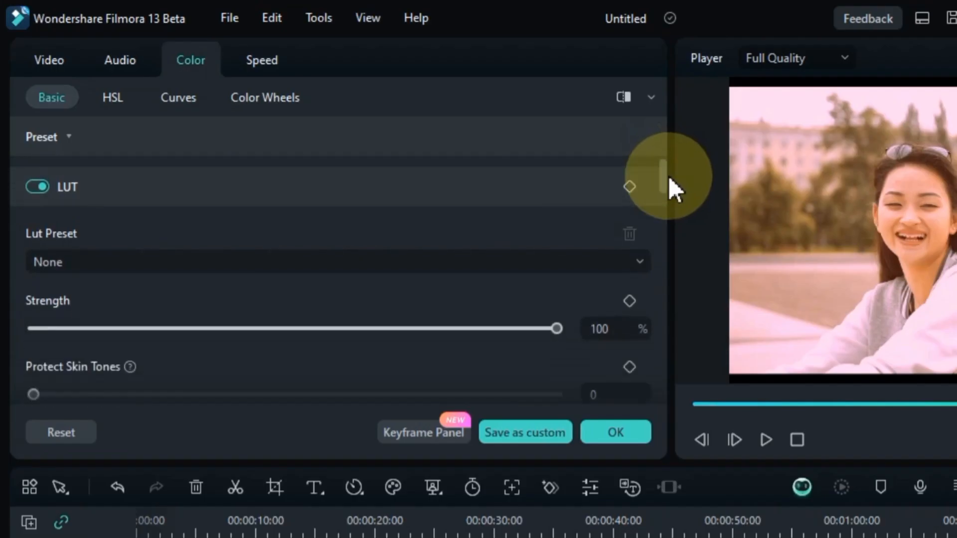
drag(668, 176, 669, 178)
click(500, 248)
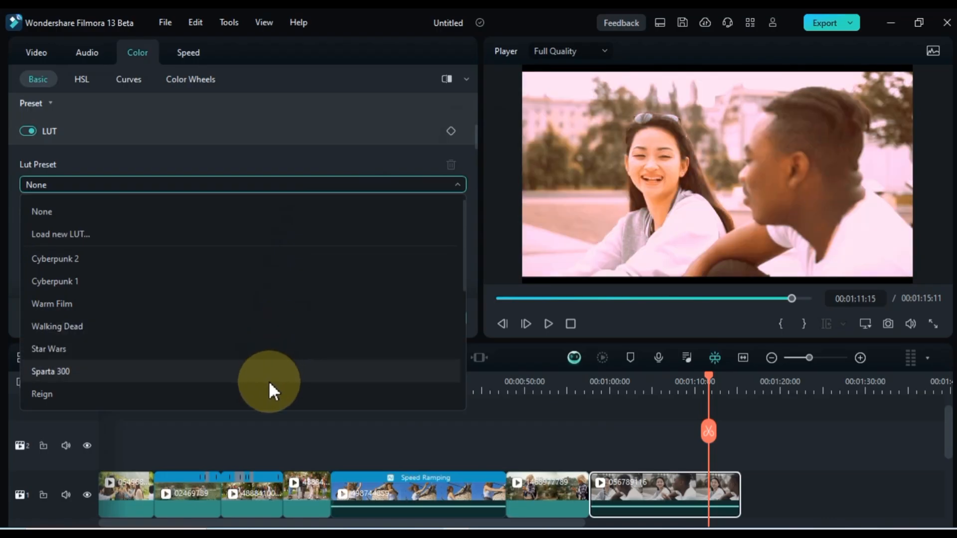
click(267, 162)
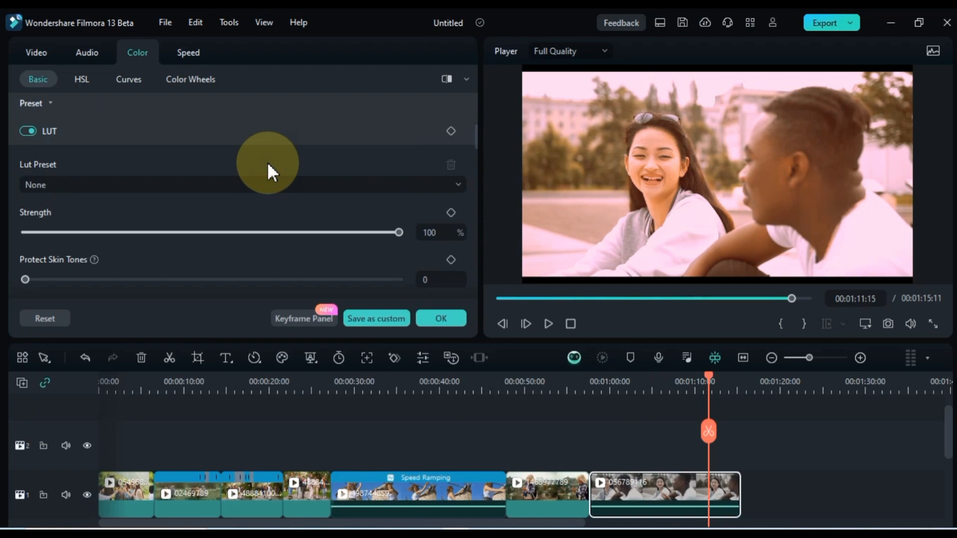
Retry the AI model update for Protect Skin Tones and set its value to 60.
drag(476, 140, 481, 154)
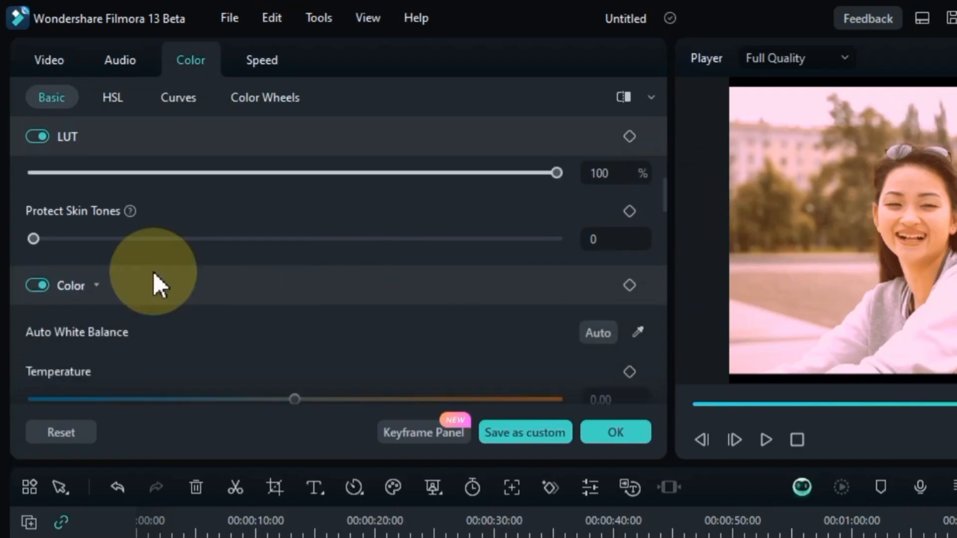
click(34, 238)
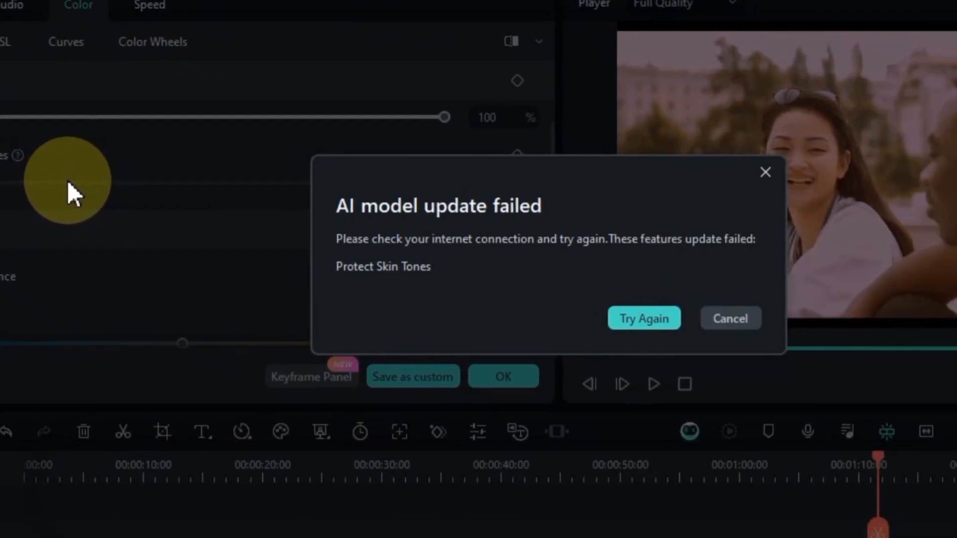
click(644, 318)
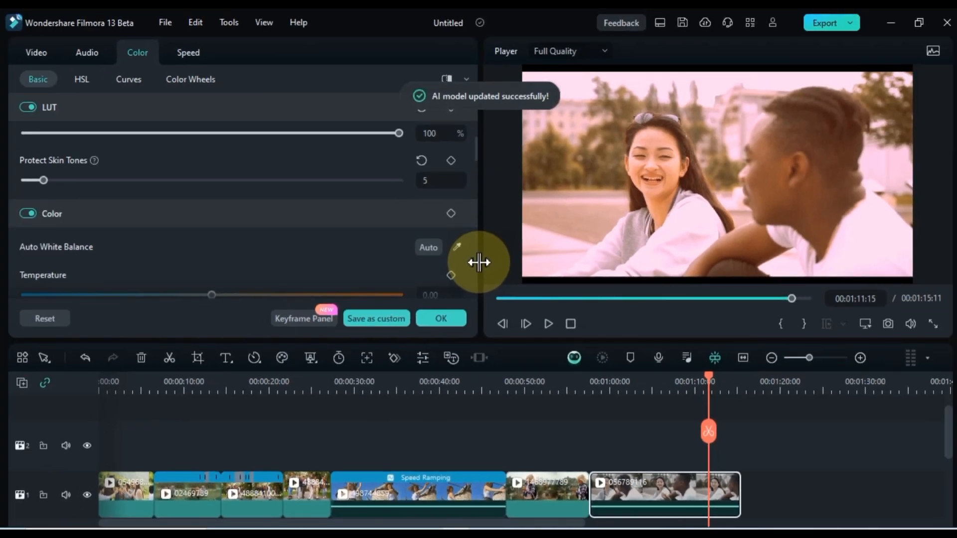
drag(44, 180, 253, 207)
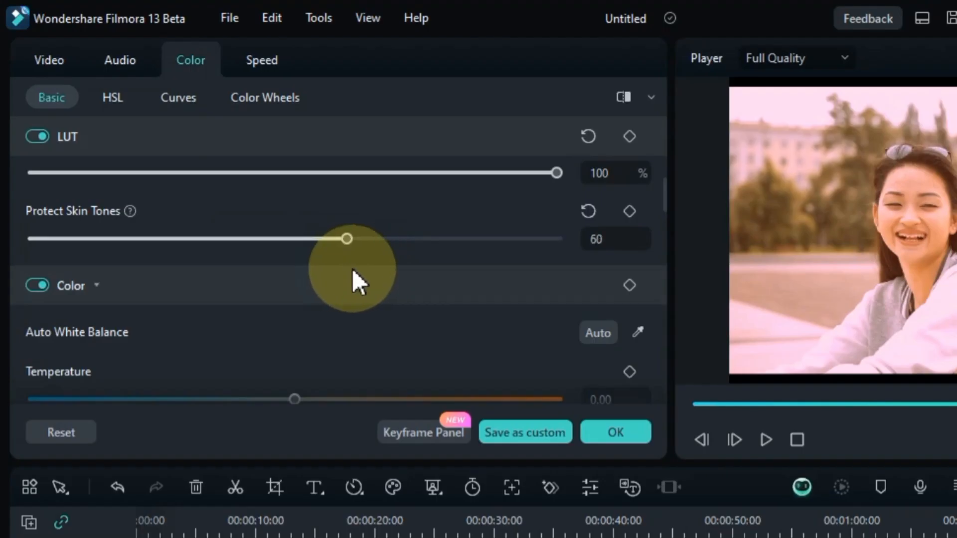
Set the clip's color temperature to 7 and its tint to -7.
scroll(667, 207, down, 2)
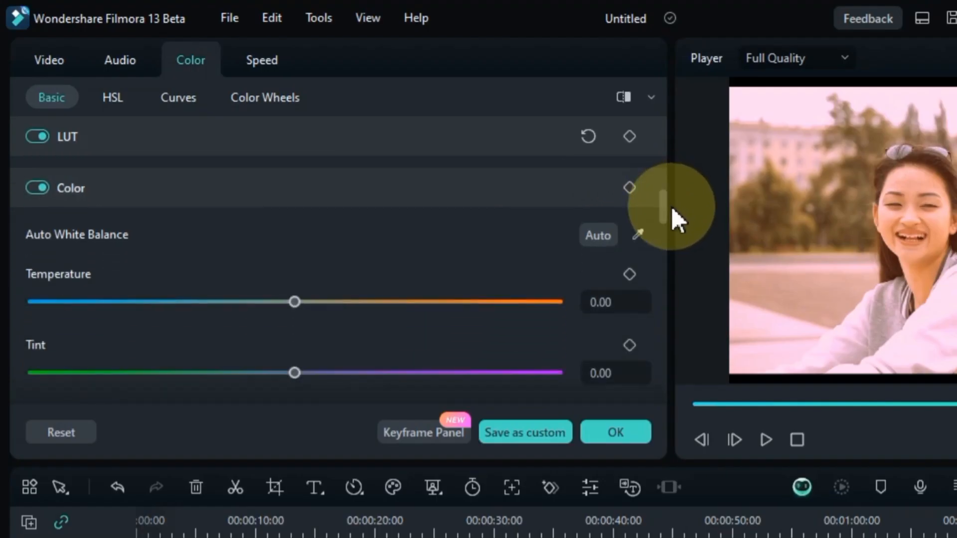
scroll(671, 206, down, 2)
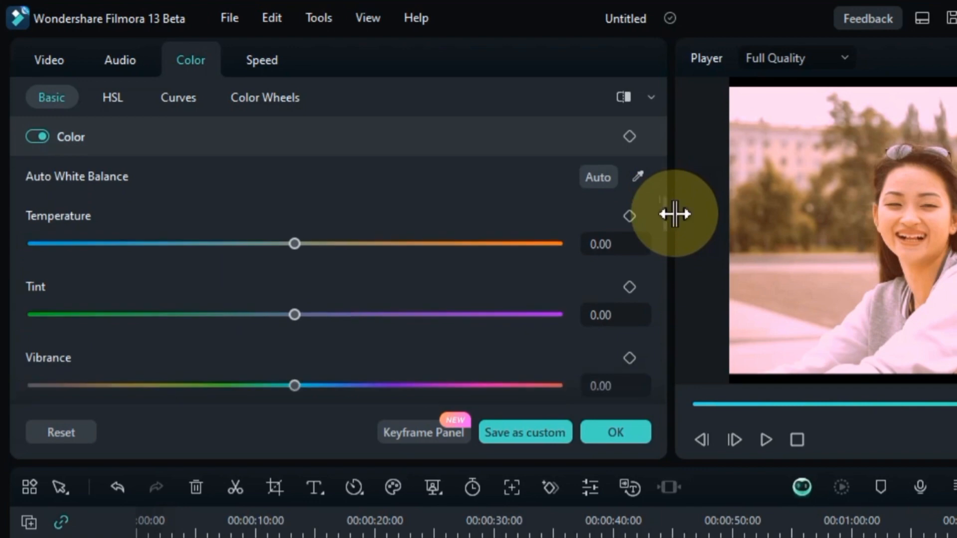
drag(295, 244, 315, 283)
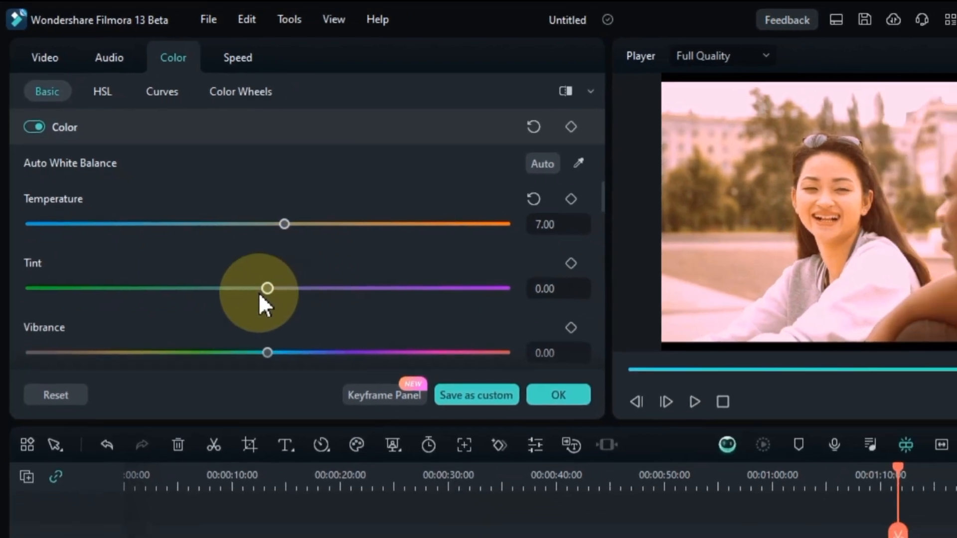
drag(295, 315, 384, 322)
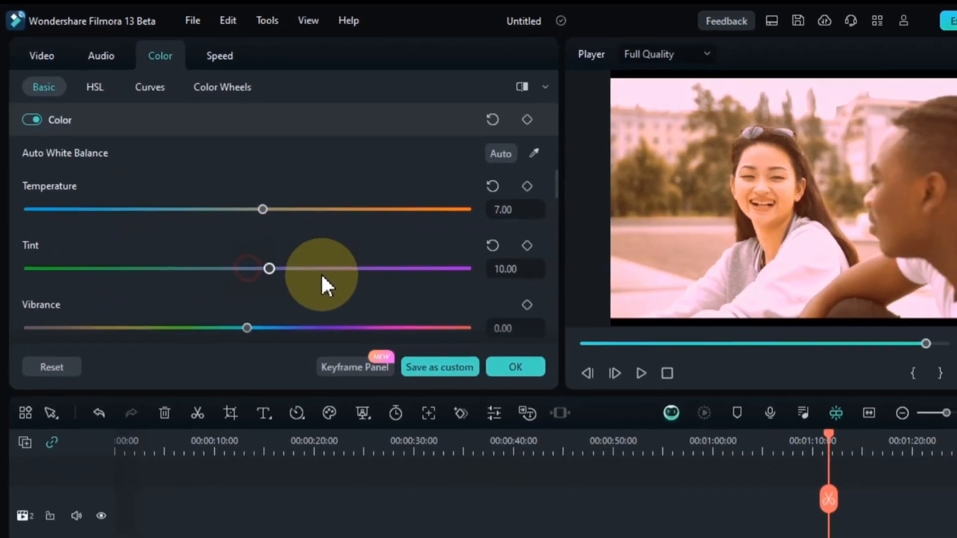
drag(322, 276, 237, 286)
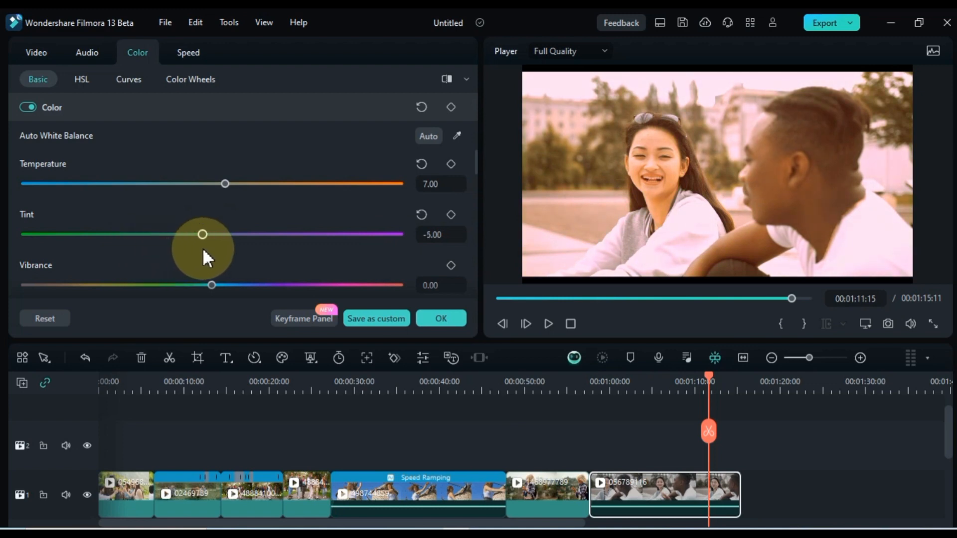
mouse_move(203, 249)
mouse_down()
mouse_move(33, 246)
mouse_move(259, 249)
mouse_move(157, 251)
mouse_move(198, 249)
mouse_up()
Try a lower saturation in the basic color settings and undo the change.
scroll(256, 232, down, 1)
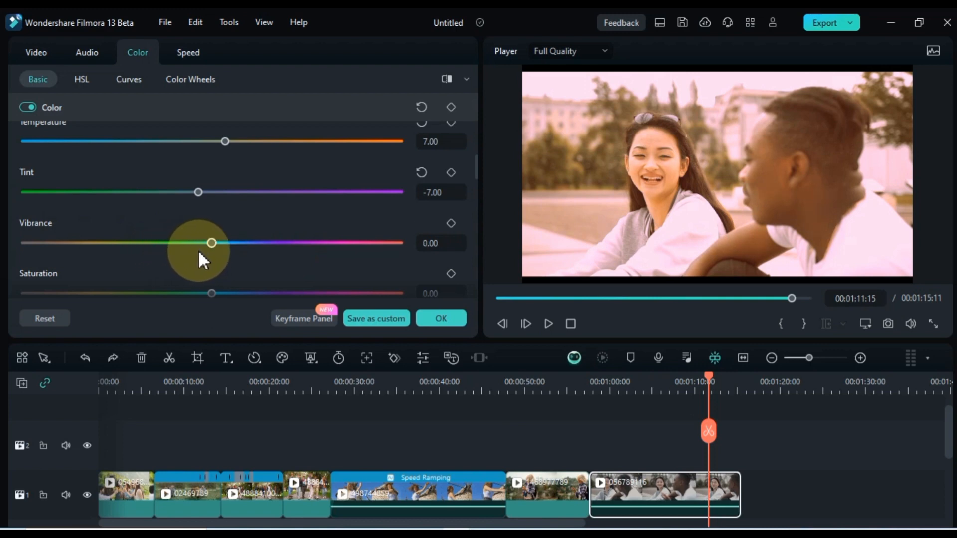
scroll(215, 254, down, 2)
drag(212, 212, 141, 222)
key(ctrl+z)
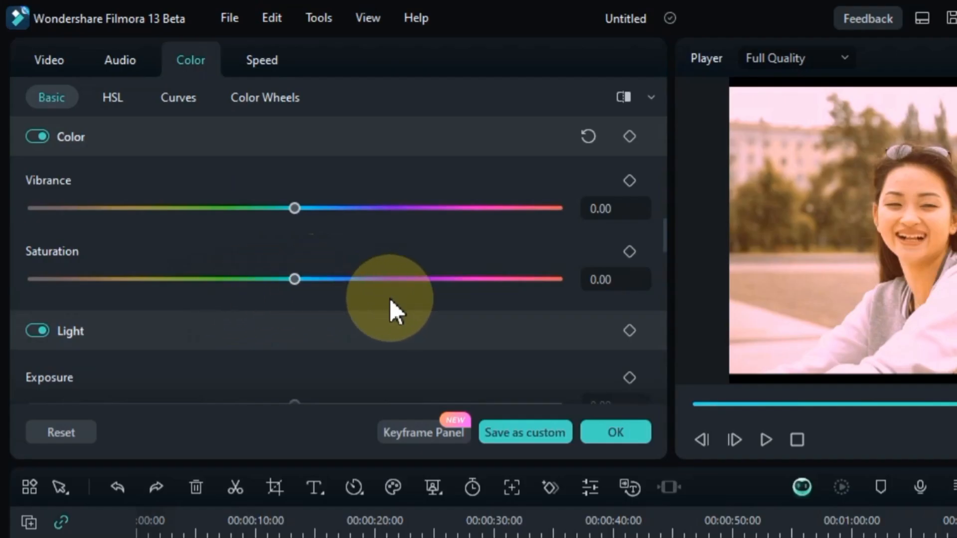
Raise the clip's exposure to 16 in the Light settings.
scroll(390, 298, down, 2)
drag(297, 288, 362, 298)
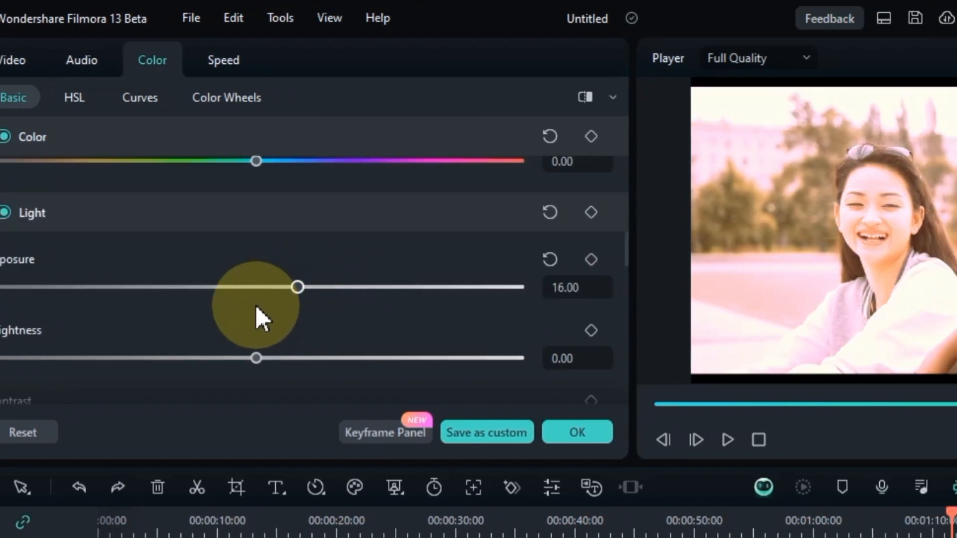
Lower the clip's exposure in the Light settings, and set its brightness to 2 and contrast to 3.
drag(256, 307, 272, 320)
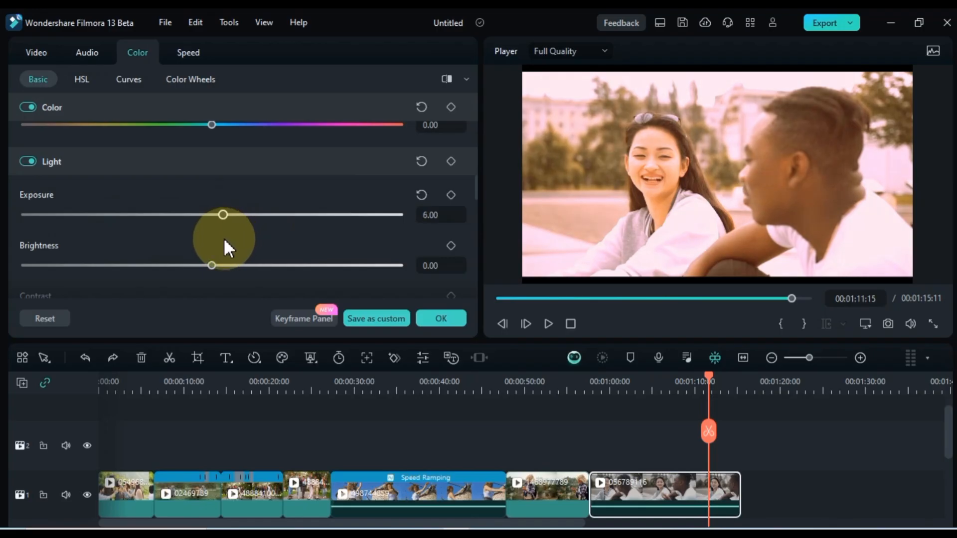
mouse_move(223, 238)
mouse_down()
mouse_move(228, 229)
mouse_move(166, 235)
mouse_move(216, 223)
mouse_move(252, 233)
mouse_move(203, 231)
mouse_move(289, 229)
mouse_move(176, 229)
mouse_move(217, 229)
mouse_up()
scroll(219, 243, down, 1)
scroll(220, 235, down, 1)
drag(212, 282, 142, 285)
key(ctrl+z)
Set the clip's Sharpen value to 1 in the Adjust settings.
scroll(274, 254, down, 3)
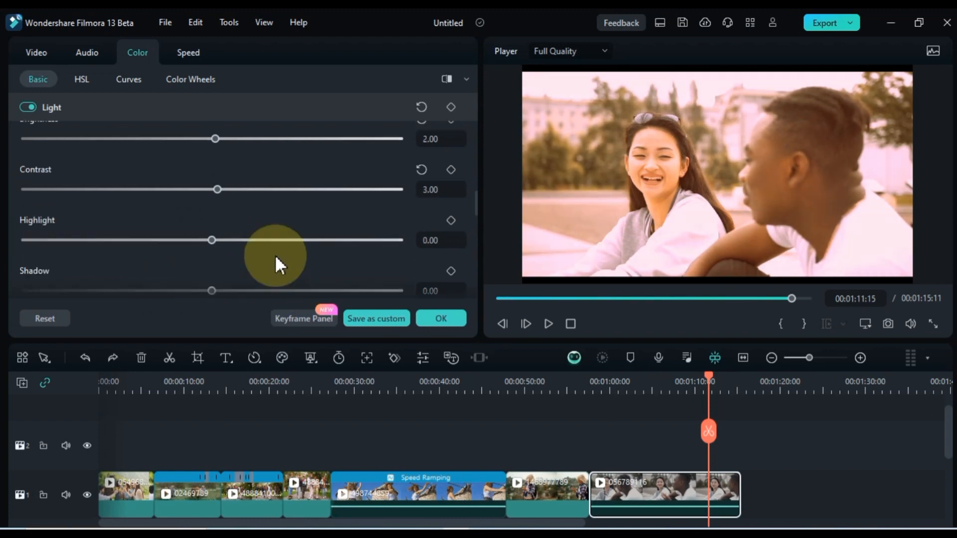
scroll(274, 254, down, 2)
scroll(253, 231, up, 1)
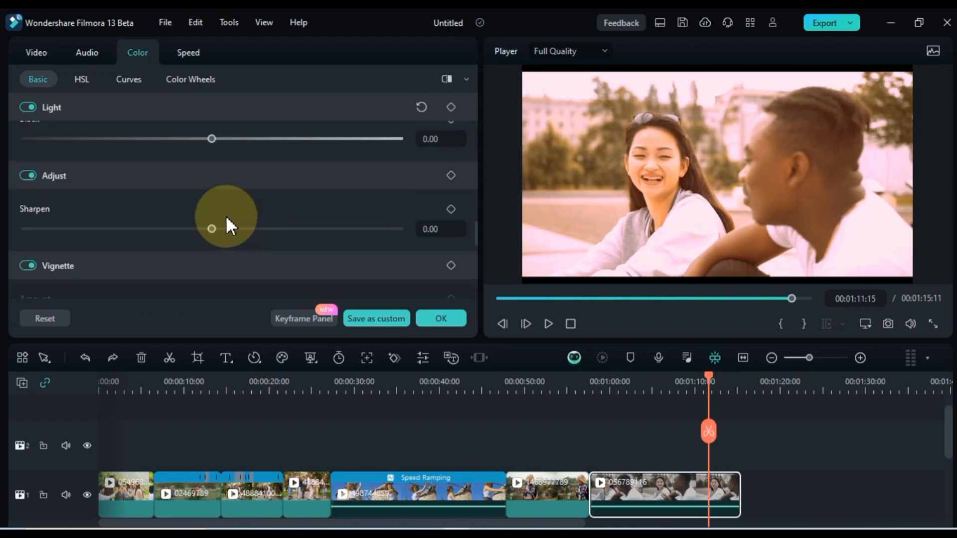
mouse_move(225, 227)
mouse_down()
mouse_move(312, 233)
mouse_move(100, 239)
mouse_move(215, 228)
mouse_up()
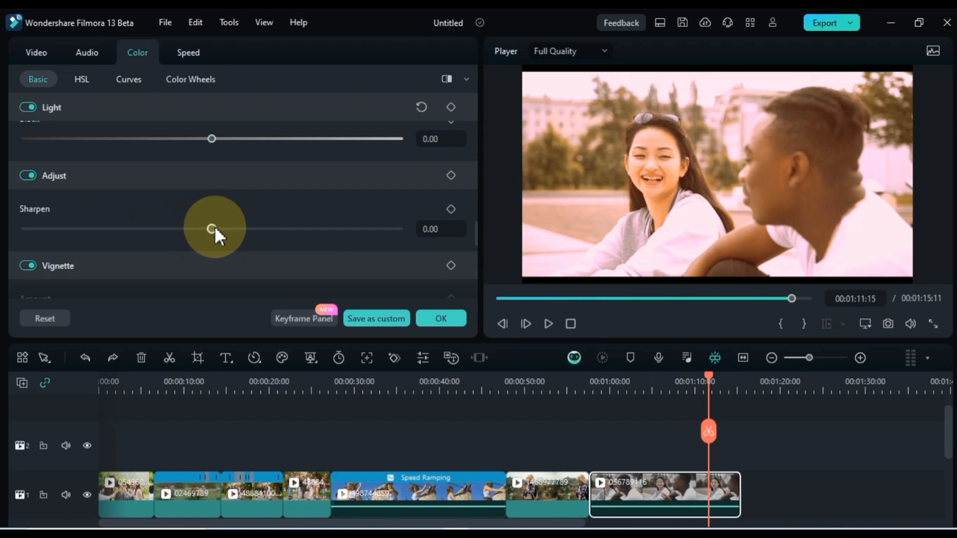
drag(214, 228, 215, 229)
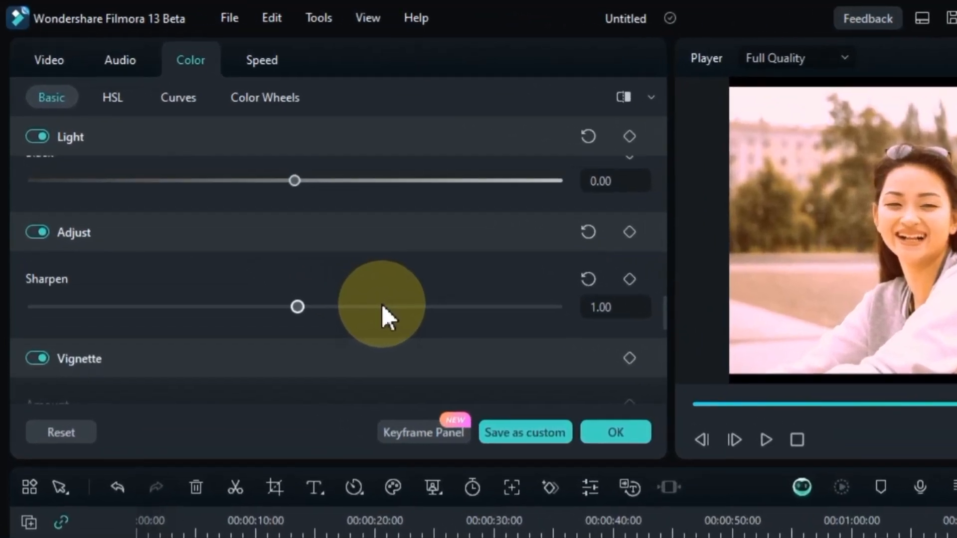
Try a higher vignette amount on the clip and undo the change.
scroll(382, 304, down, 3)
scroll(382, 304, up, 1)
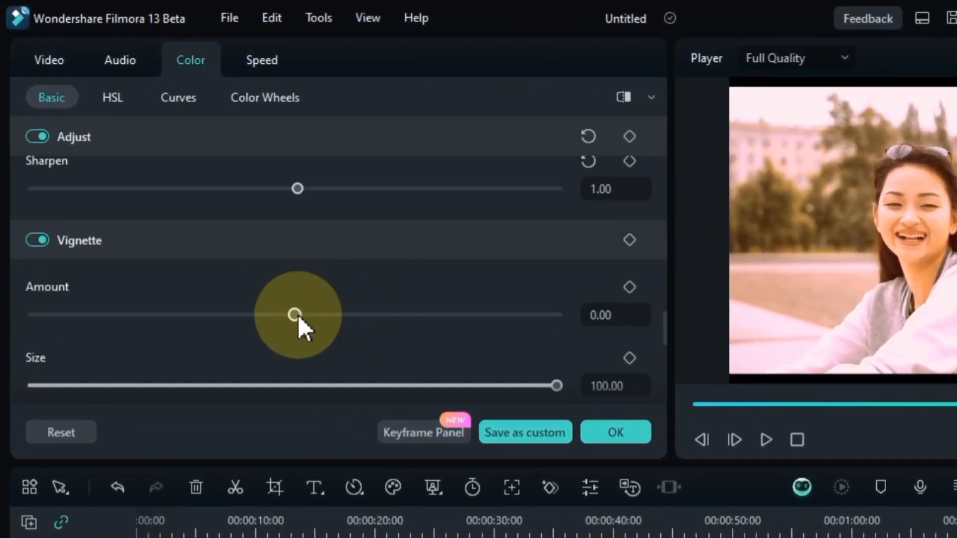
drag(299, 318, 398, 324)
key(ctrl+z)
Set the vignette's exposure to 2 and its highlight to 53.
scroll(321, 327, down, 2)
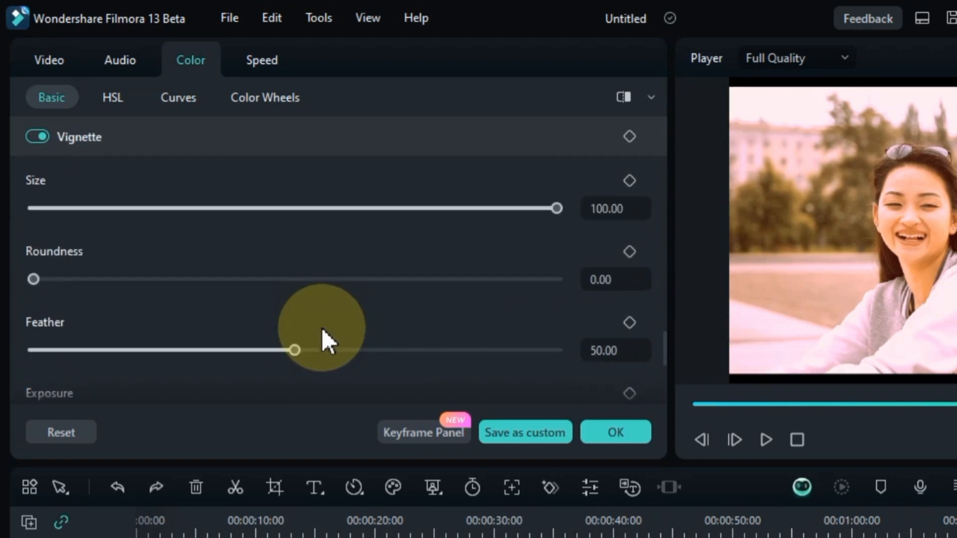
scroll(316, 329, down, 2)
drag(296, 301, 391, 321)
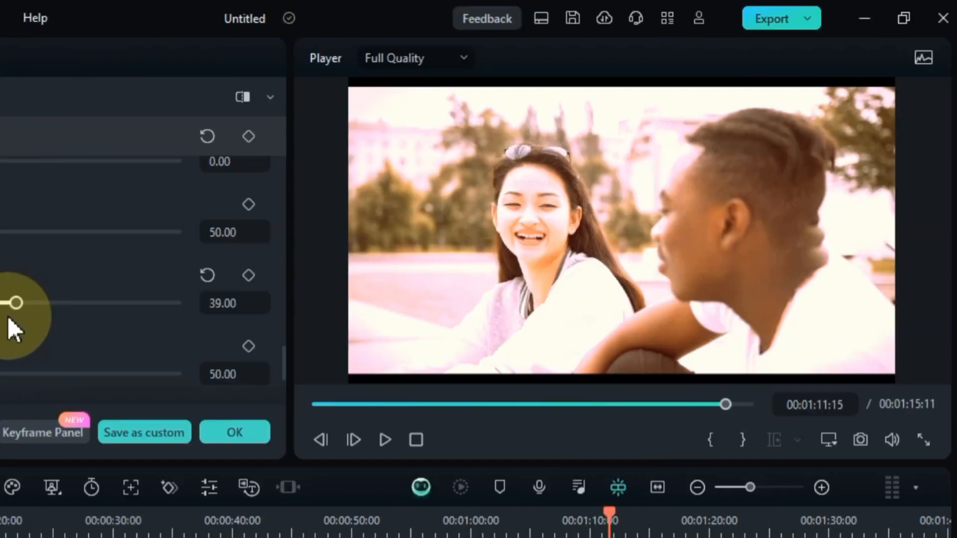
drag(14, 329, 0, 329)
scroll(213, 234, down, 2)
scroll(218, 235, up, 1)
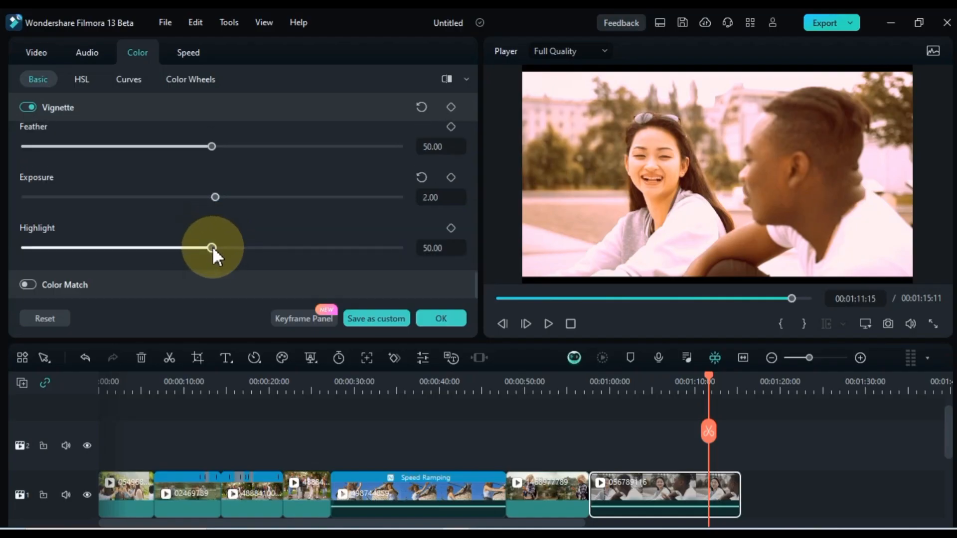
drag(212, 246, 222, 265)
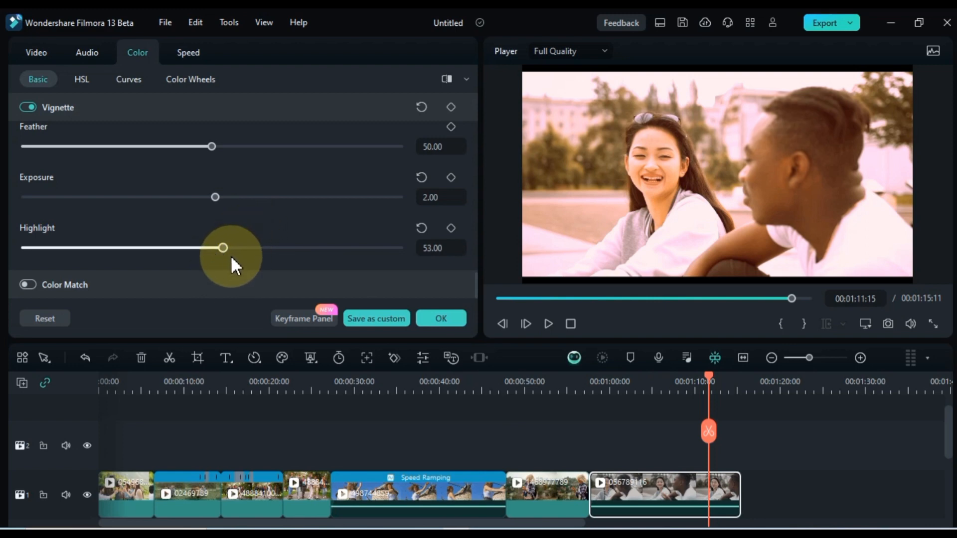
Compare the clip before and after grading in left/right split, side-by-side and top/bottom split views.
scroll(298, 252, up, 3)
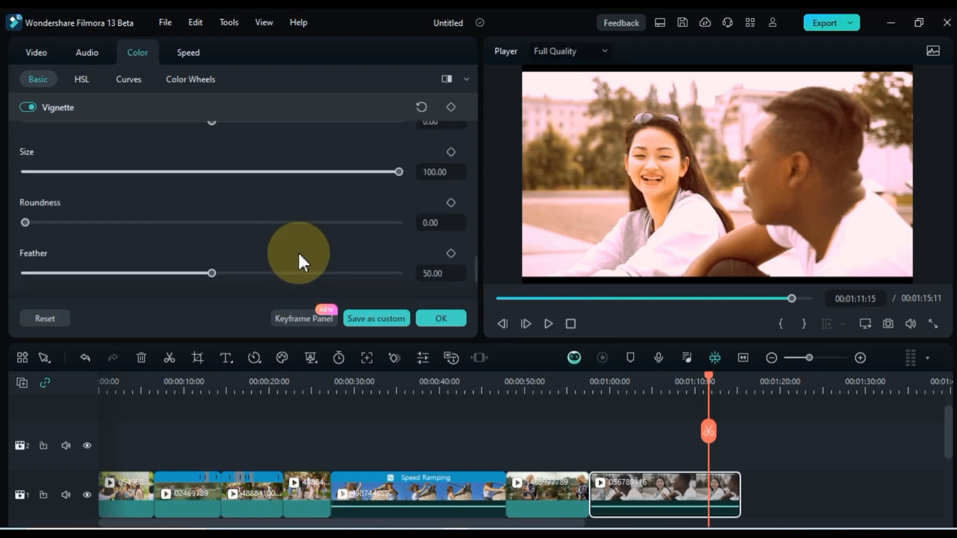
scroll(298, 252, up, 10)
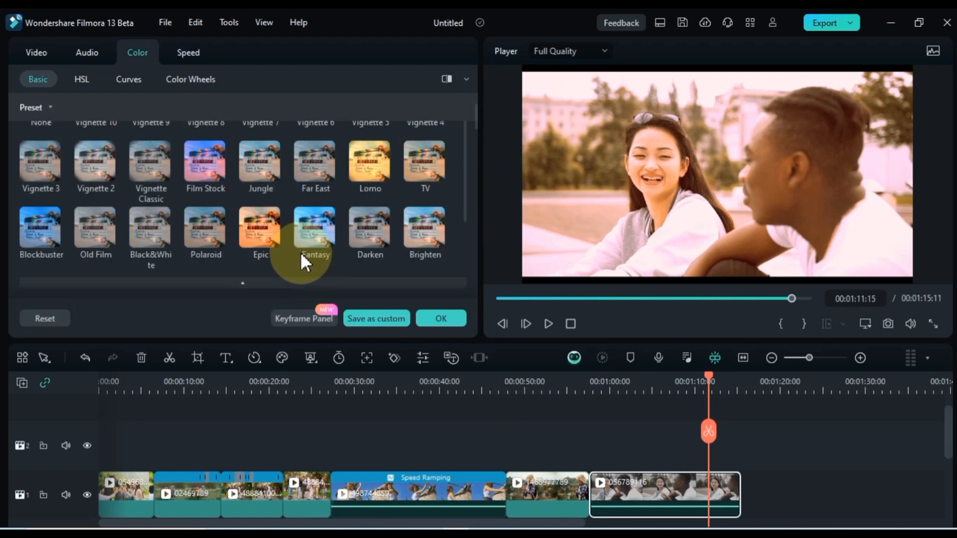
scroll(476, 153, up, 1)
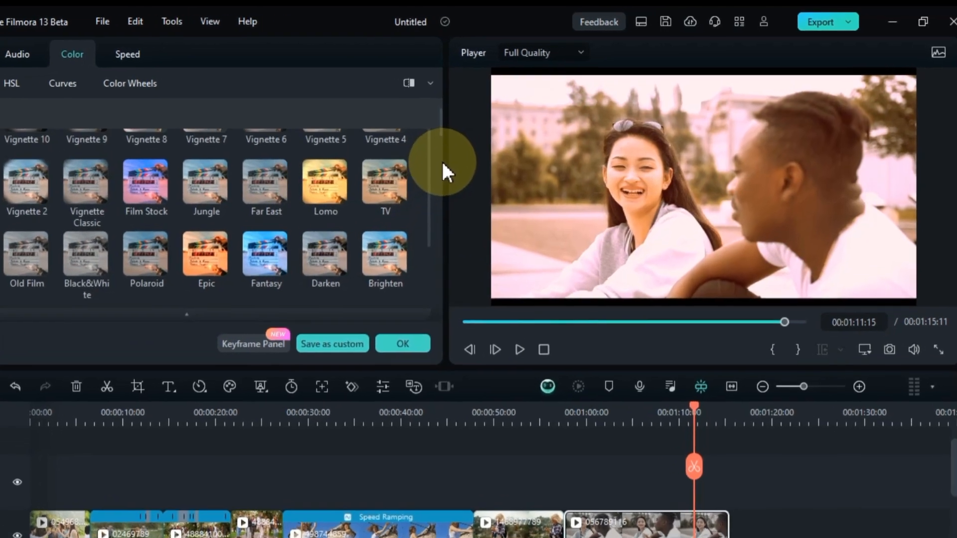
scroll(442, 161, up, 3)
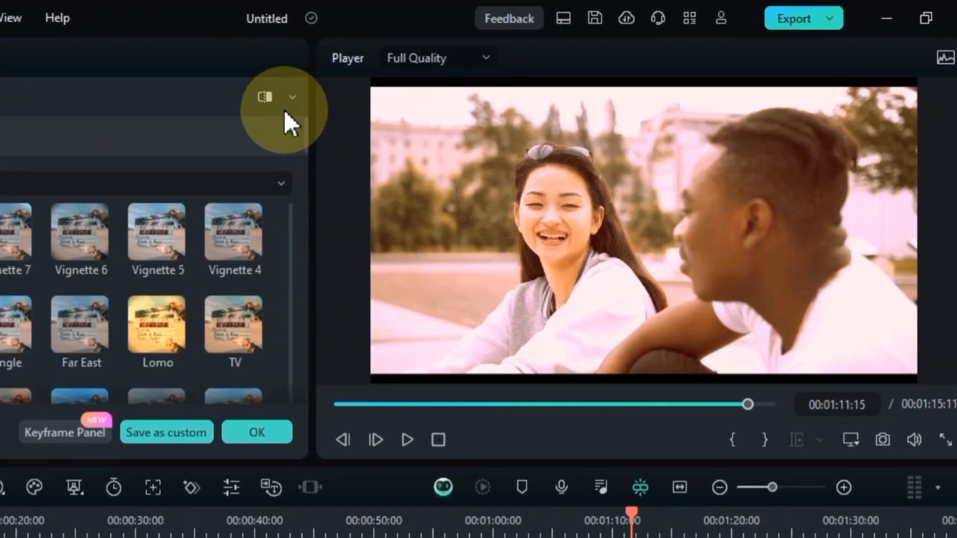
click(265, 97)
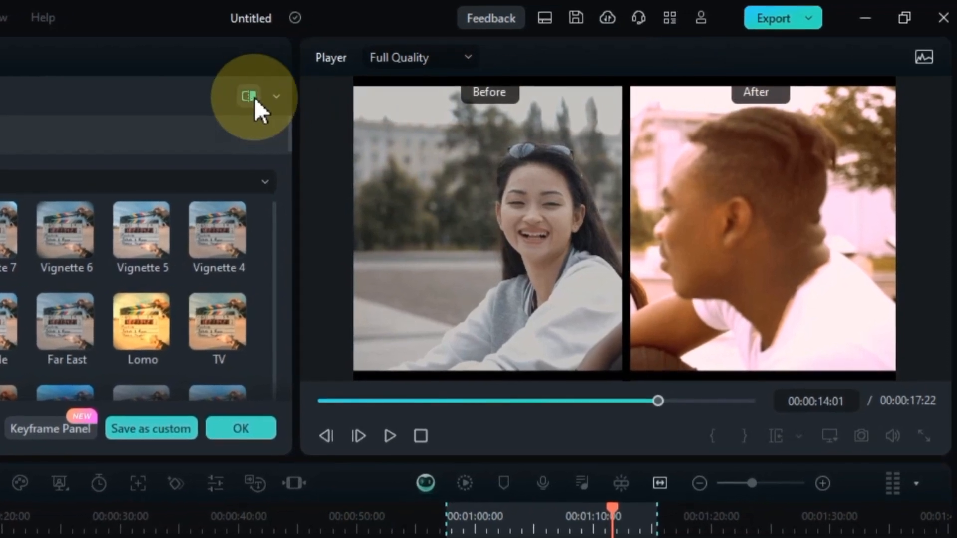
click(276, 96)
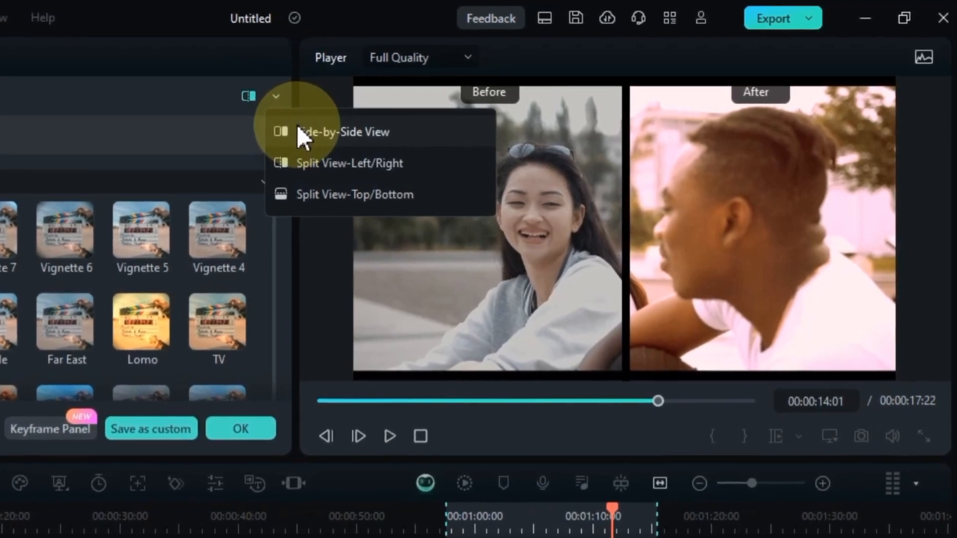
click(300, 134)
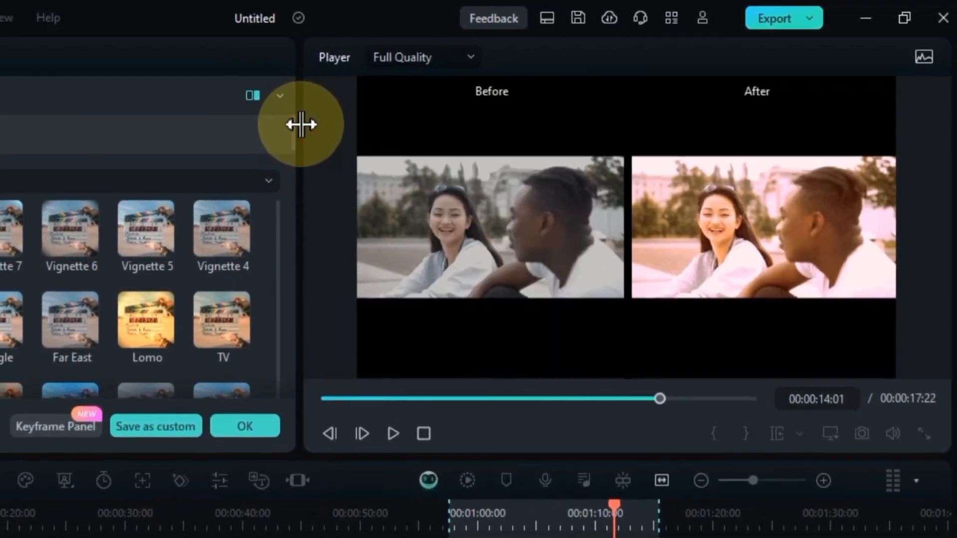
click(281, 97)
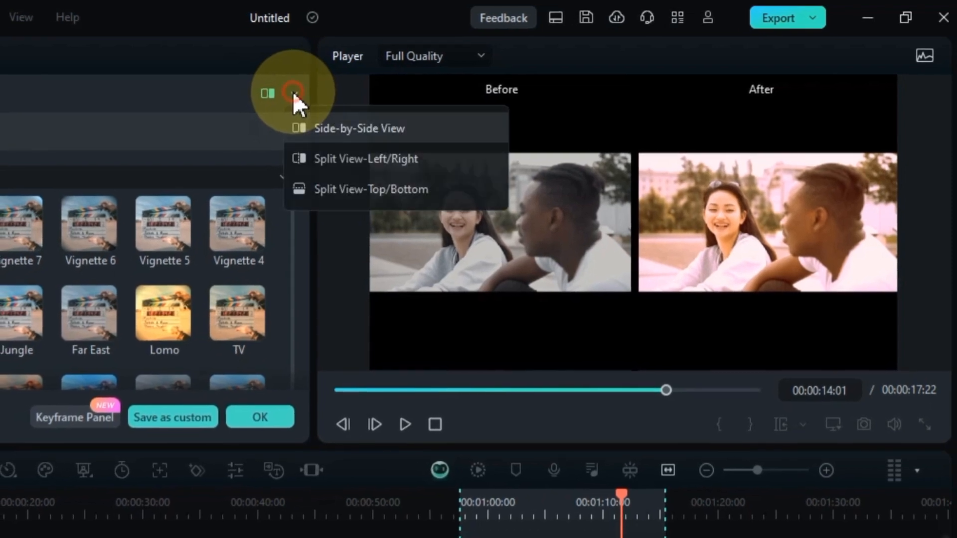
click(322, 189)
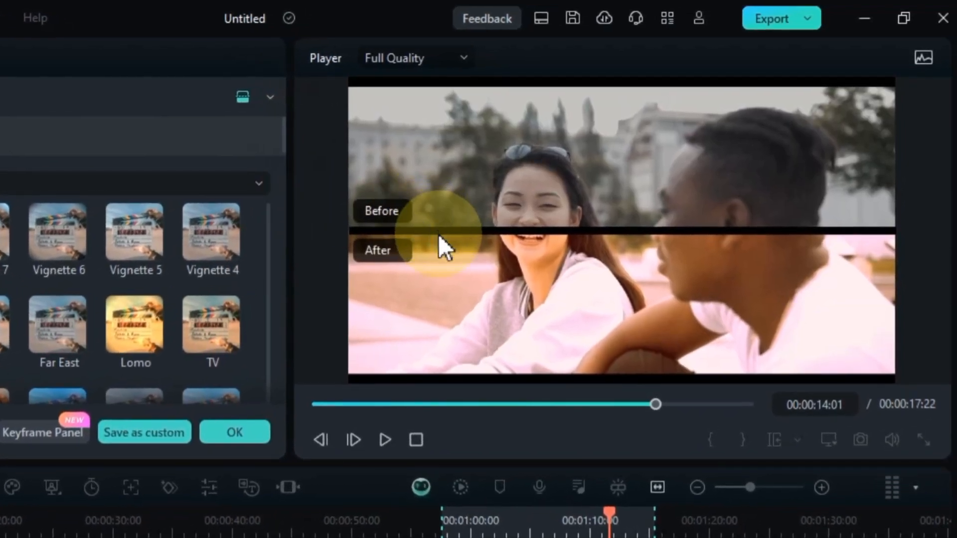
Toggle the top/bottom and side-by-side comparisons, switch to the left/right split view, and turn the comparison off.
click(243, 97)
click(243, 97)
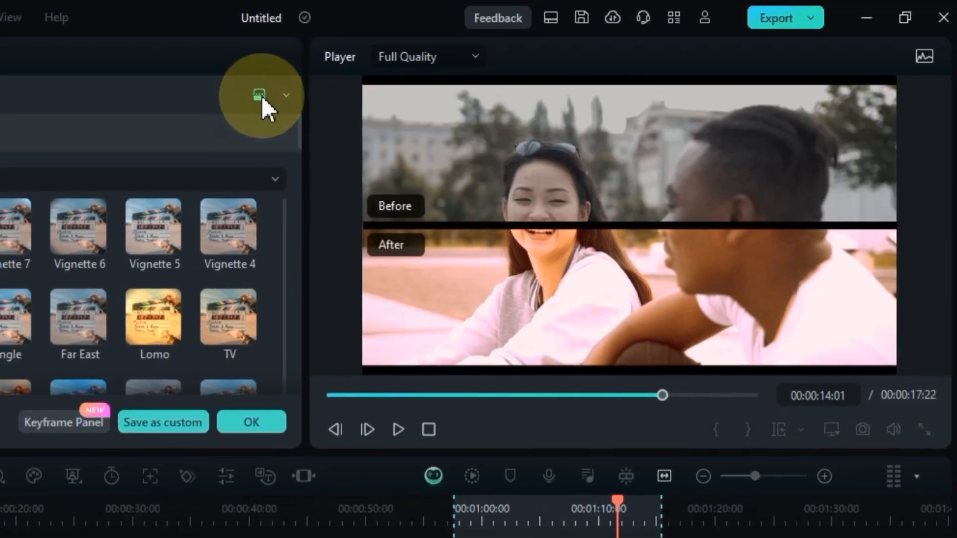
click(287, 95)
click(305, 130)
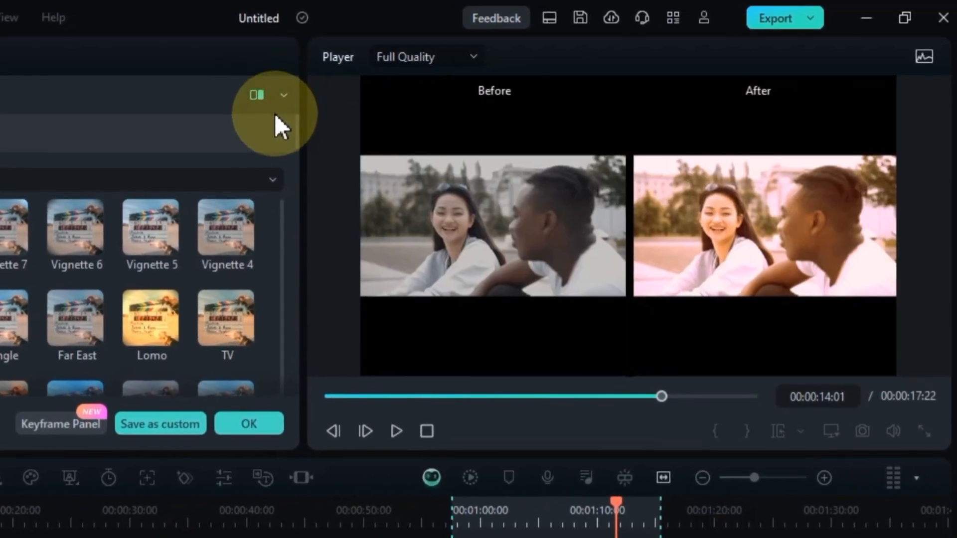
click(255, 96)
click(255, 97)
click(283, 95)
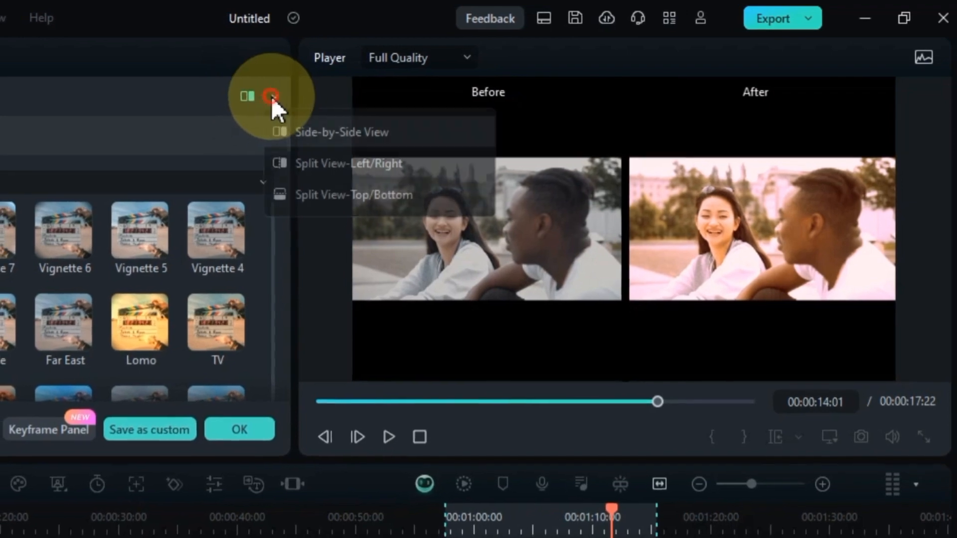
click(313, 163)
click(248, 96)
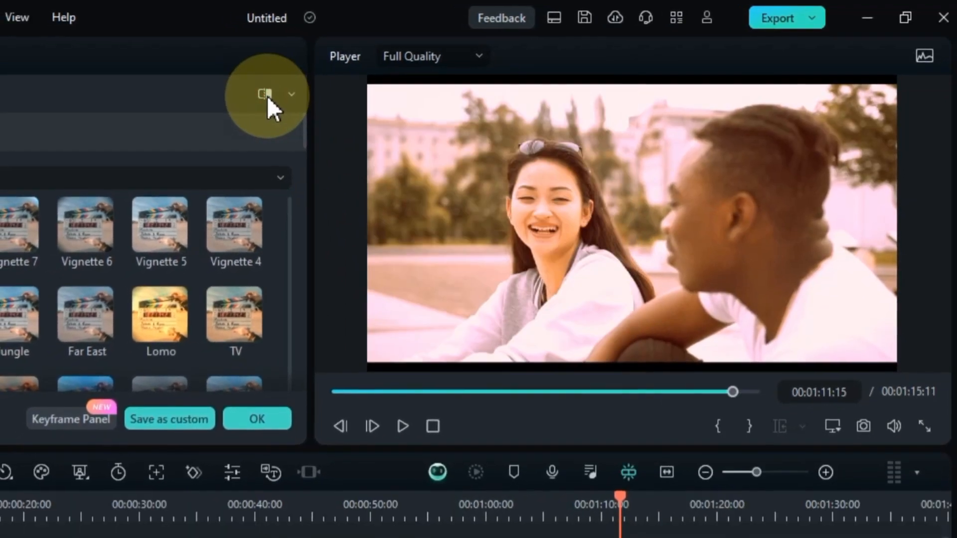
Check the left/right before-and-after comparison again, turn it off, and apply the clip's color settings.
click(268, 96)
click(265, 95)
click(263, 95)
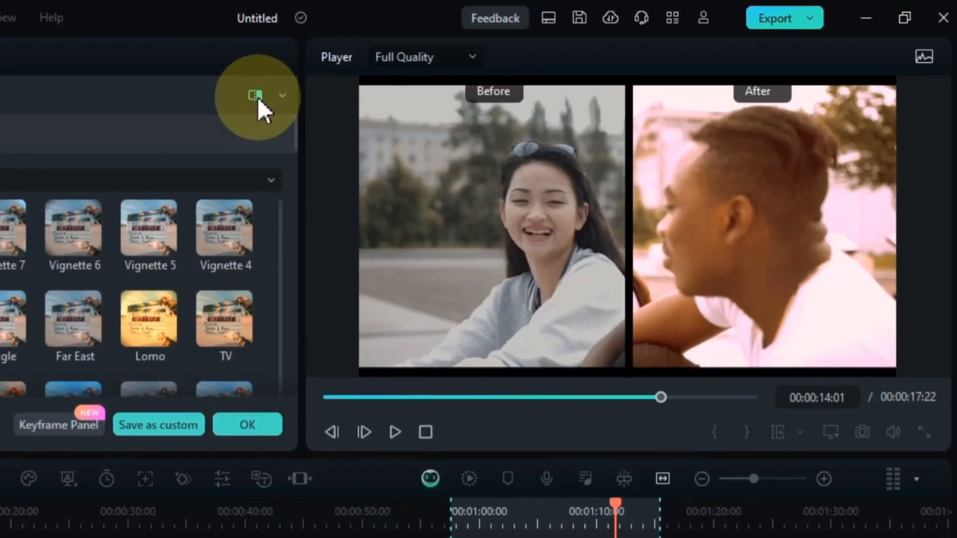
click(256, 97)
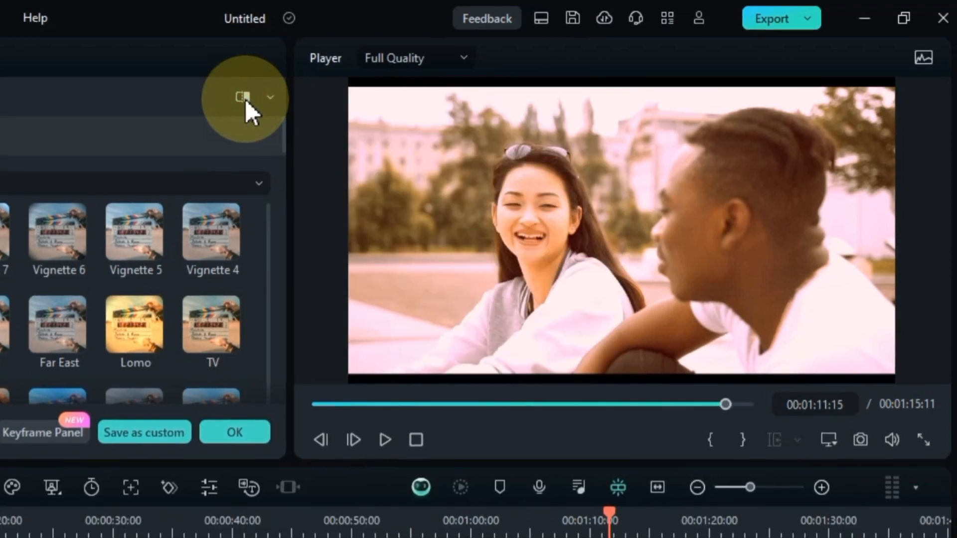
click(235, 431)
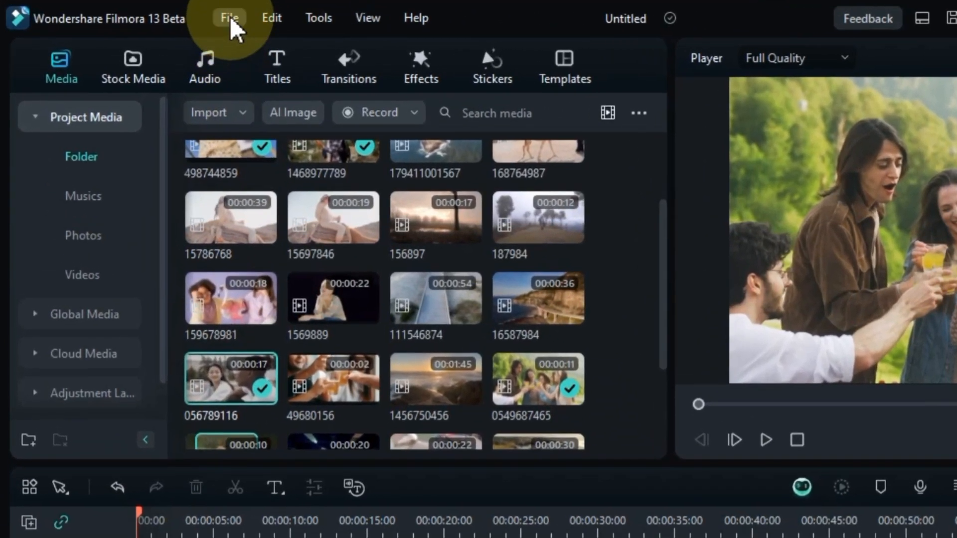
Save the project under the file name "My new project.wfp" in New folder inside Filmora 13.
click(223, 20)
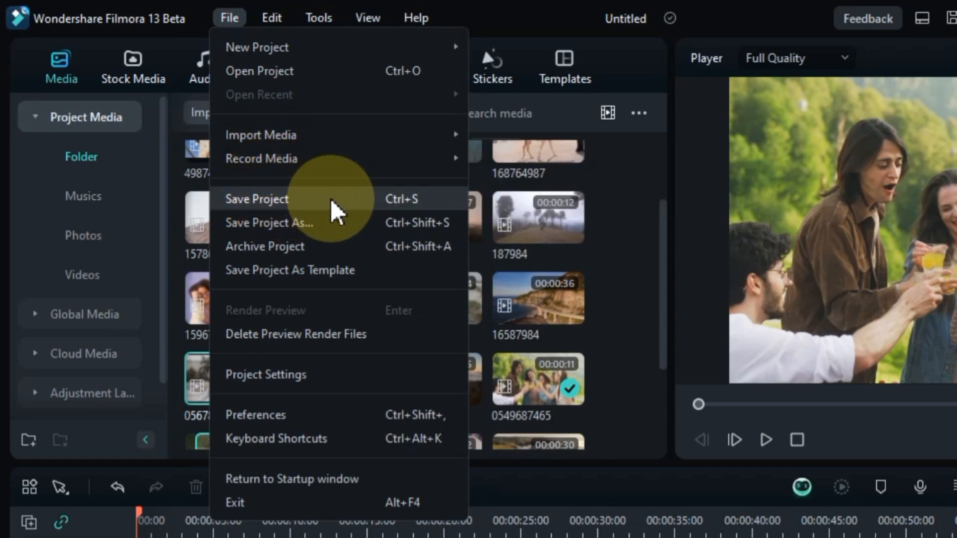
click(327, 223)
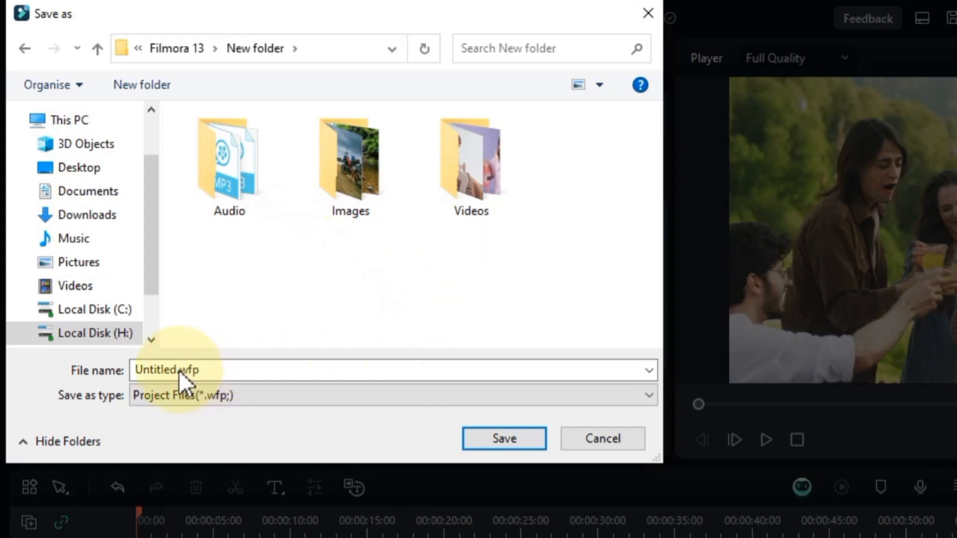
key(BackSpace)
key(BackSpace)
key(BackSpace)
key(BackSpace)
key(BackSpace)
key(BackSpace)
key(BackSpace)
key(BackSpace)
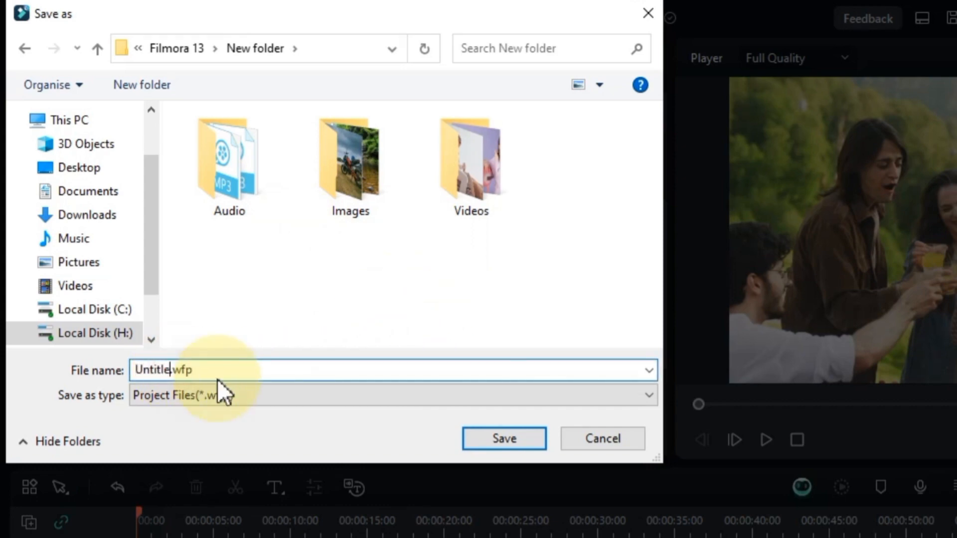
text(My new projec)
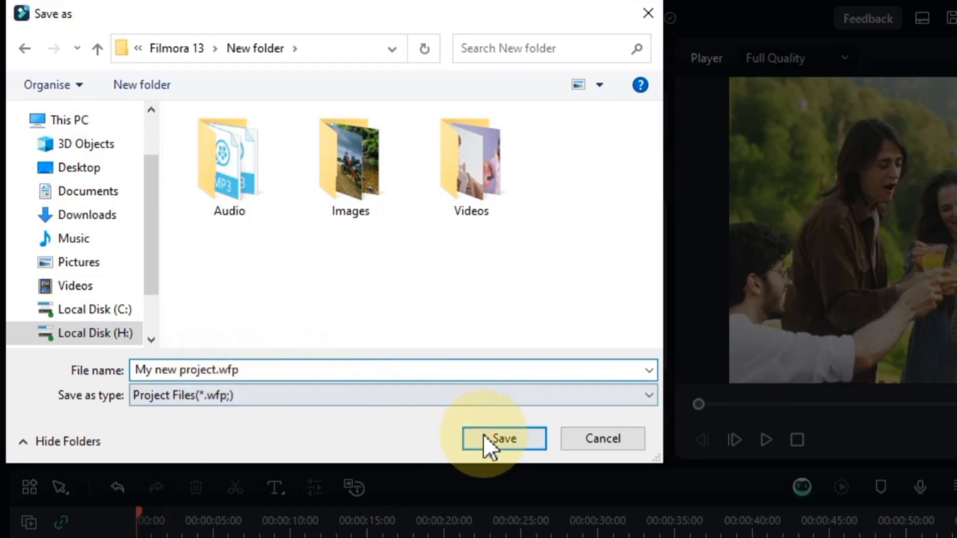
click(498, 438)
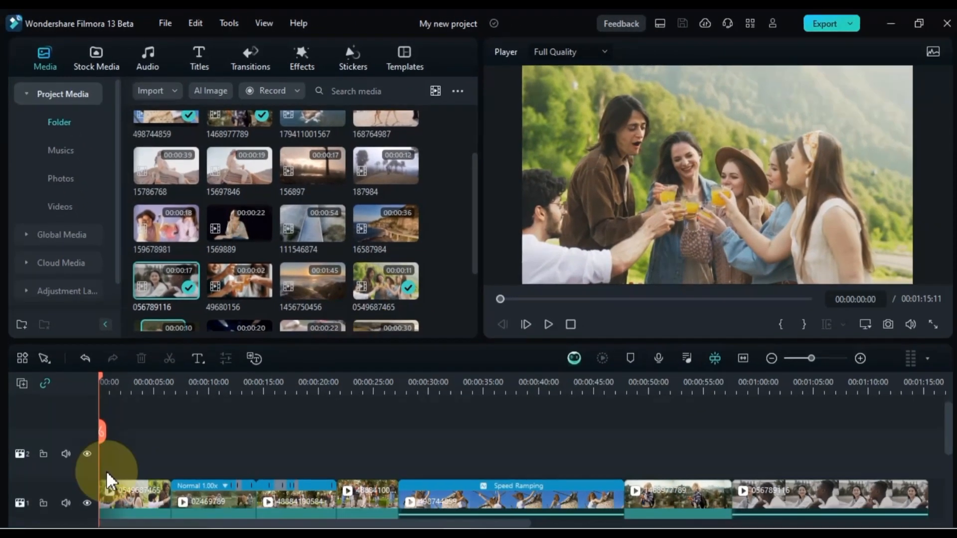
Place the playhead at the end of the last timeline clip, 00:01:15:11, and save the project.
drag(406, 523, 621, 523)
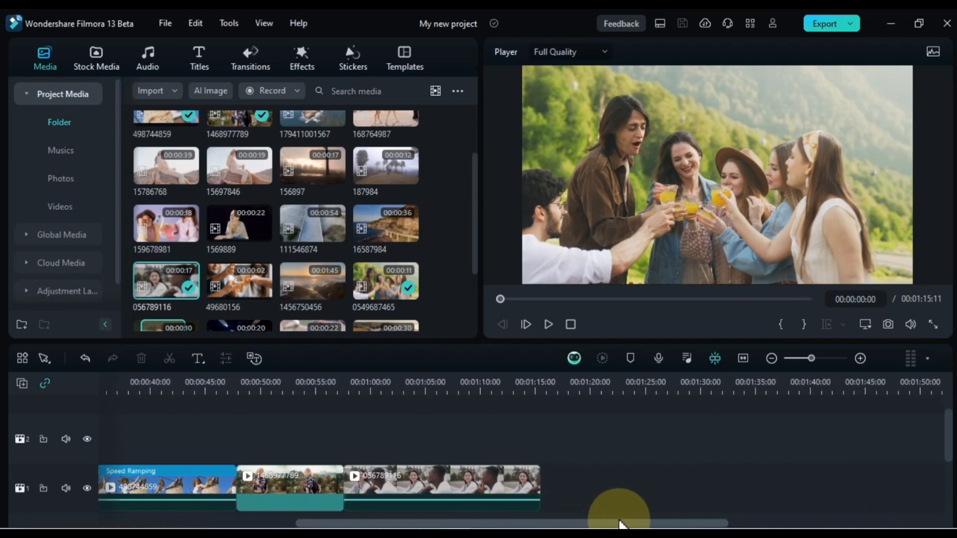
click(531, 386)
key(ctrl+s)
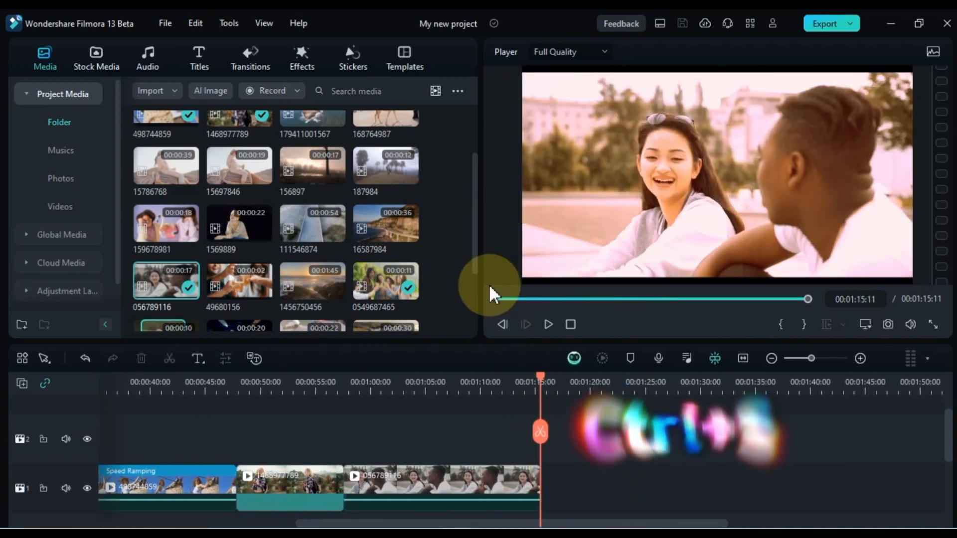
scroll(449, 181, up, 3)
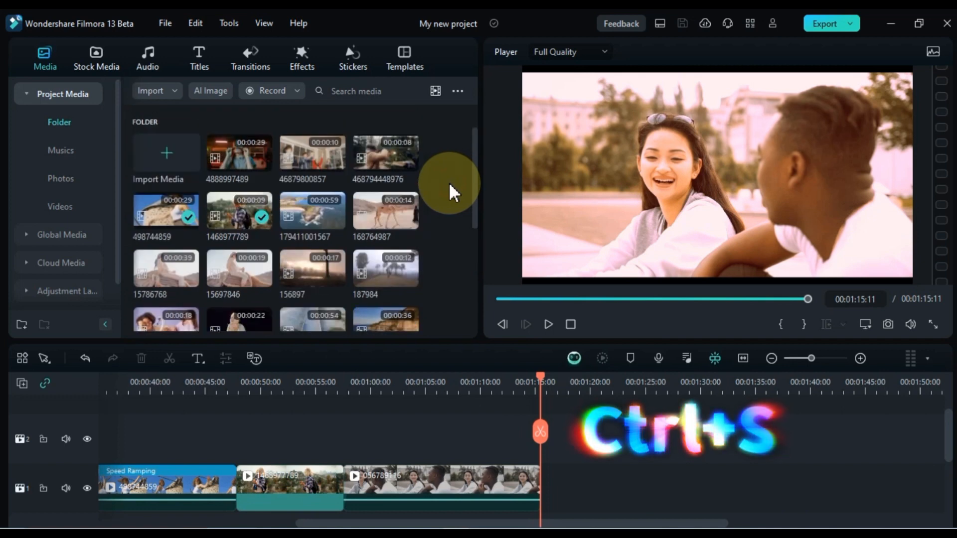
double_click(448, 182)
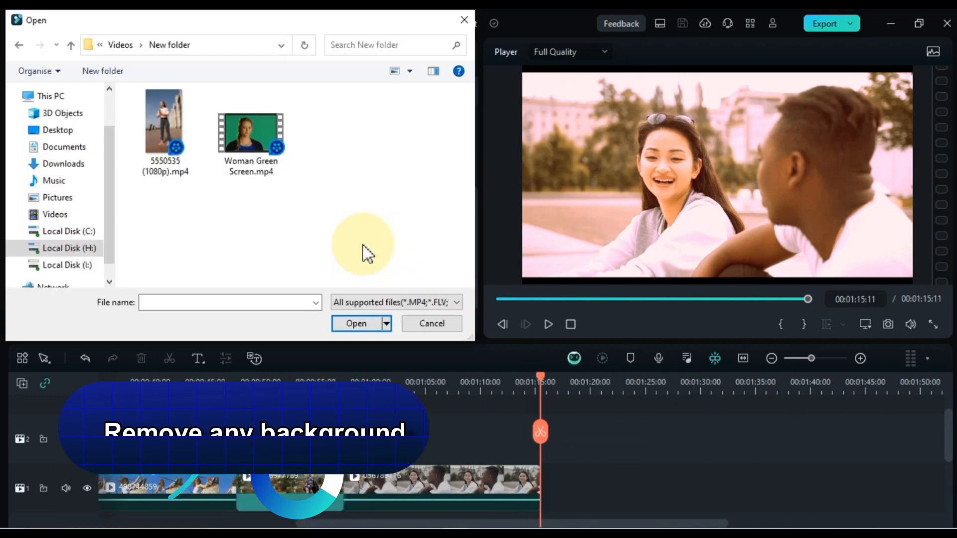
click(255, 149)
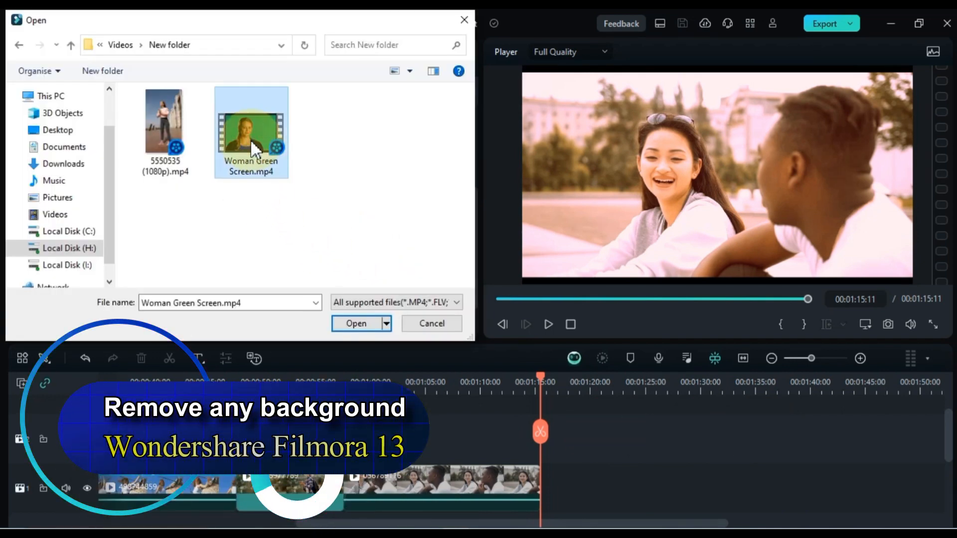
drag(164, 192, 253, 116)
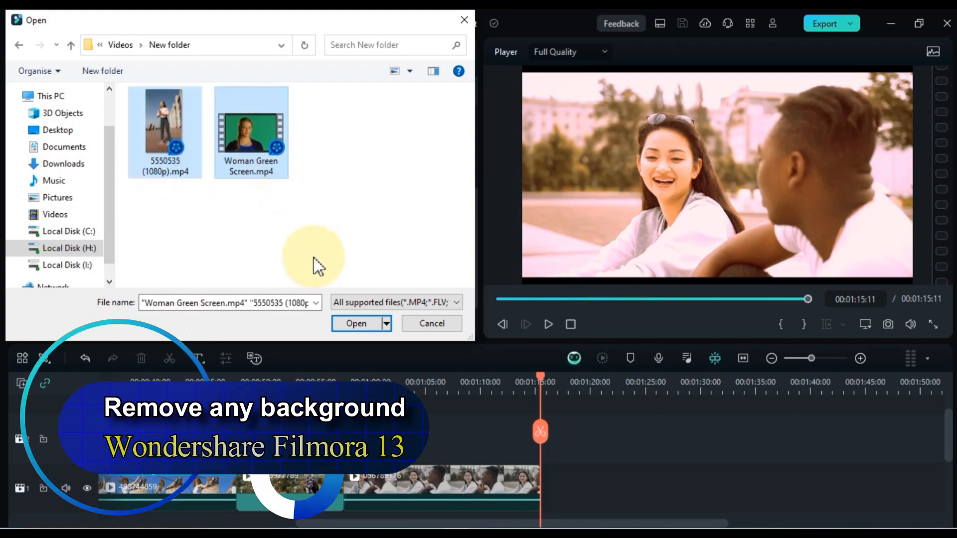
click(355, 323)
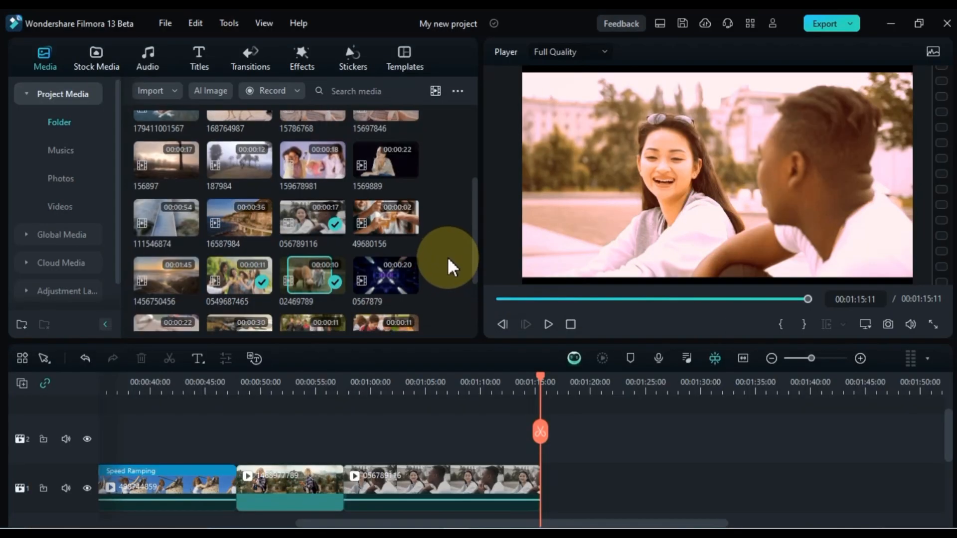
scroll(447, 257, down, 5)
scroll(447, 257, up, 5)
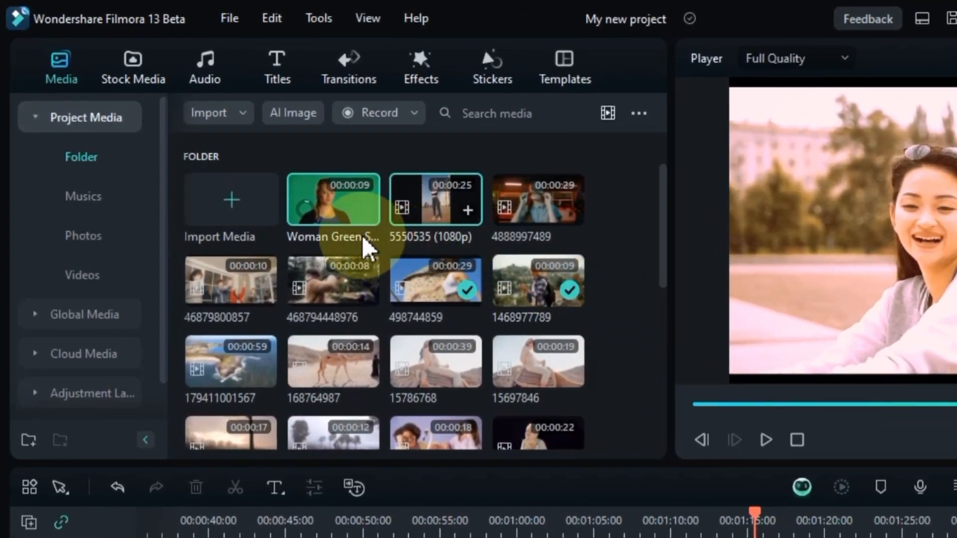
Preview the Woman Green Screen clip, add it right after the last clip on video track 1, and play it.
mouse_move(319, 201)
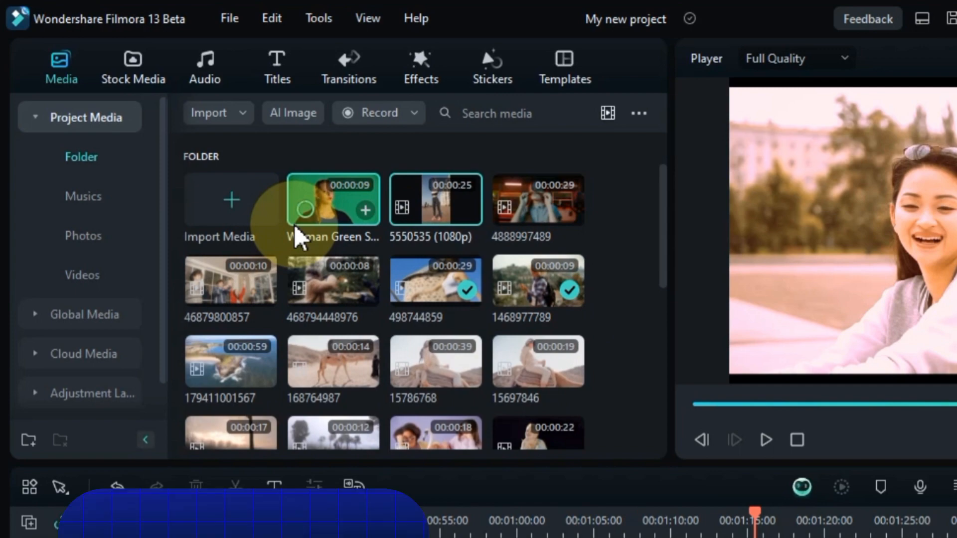
click(295, 228)
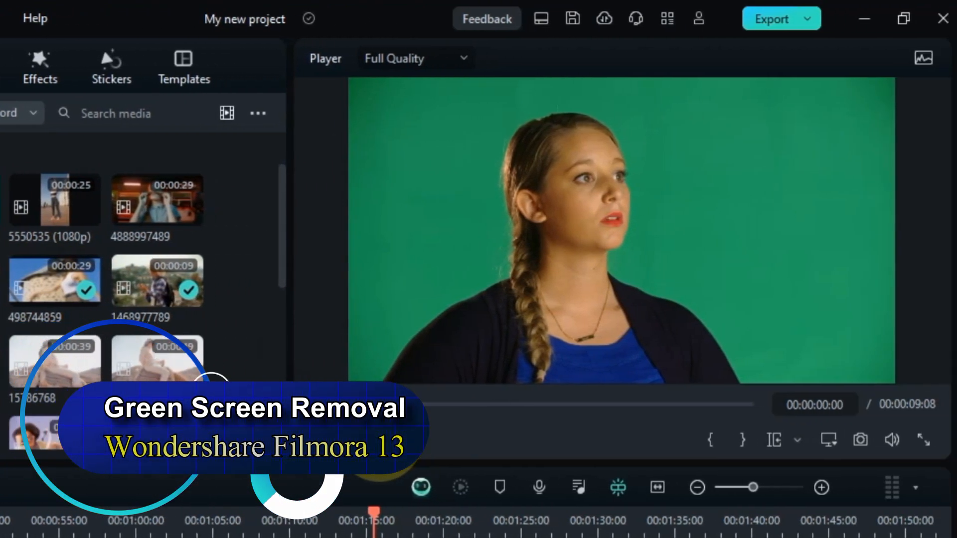
click(384, 440)
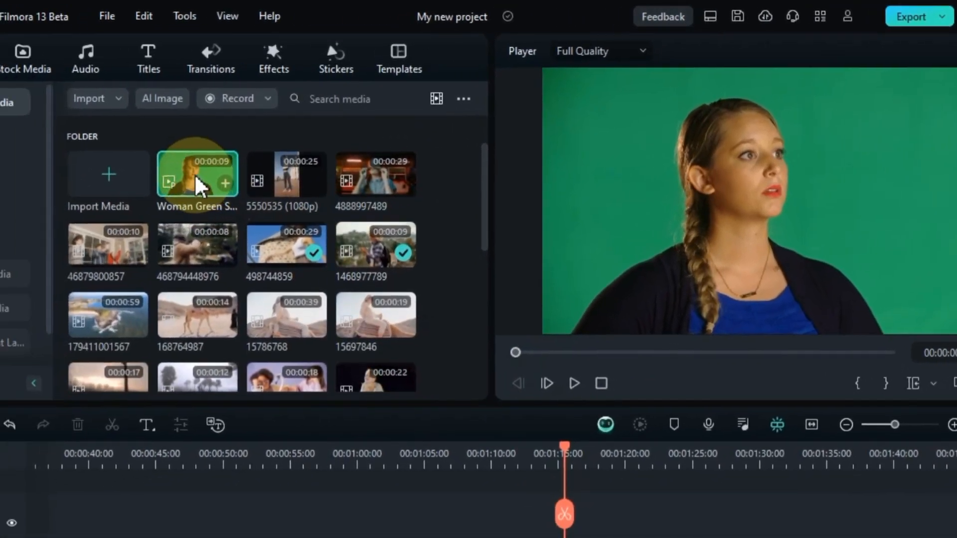
drag(195, 177, 616, 525)
click(614, 355)
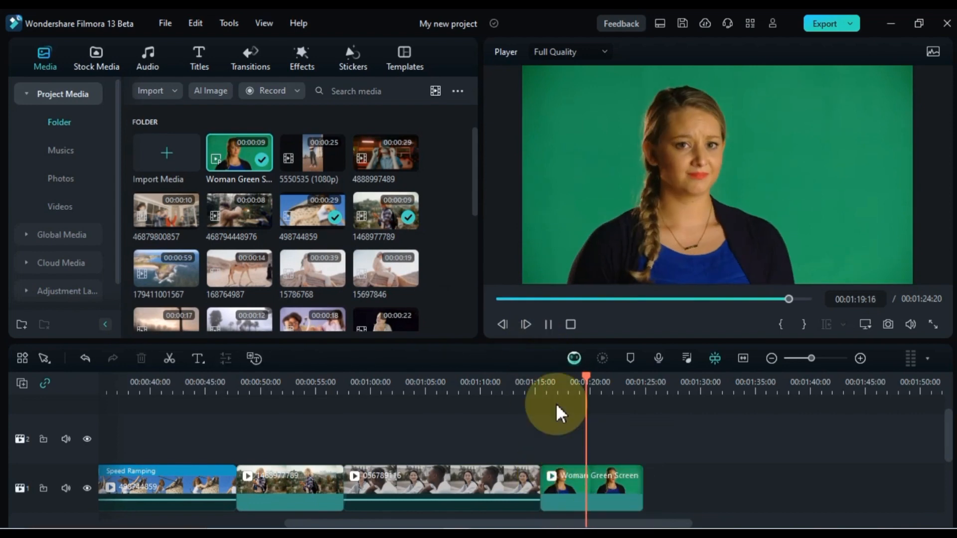
Apply Chroma Key to the Woman Green Screen timeline clip, play it back, and return the playhead to 00:01:17:11.
click(591, 482)
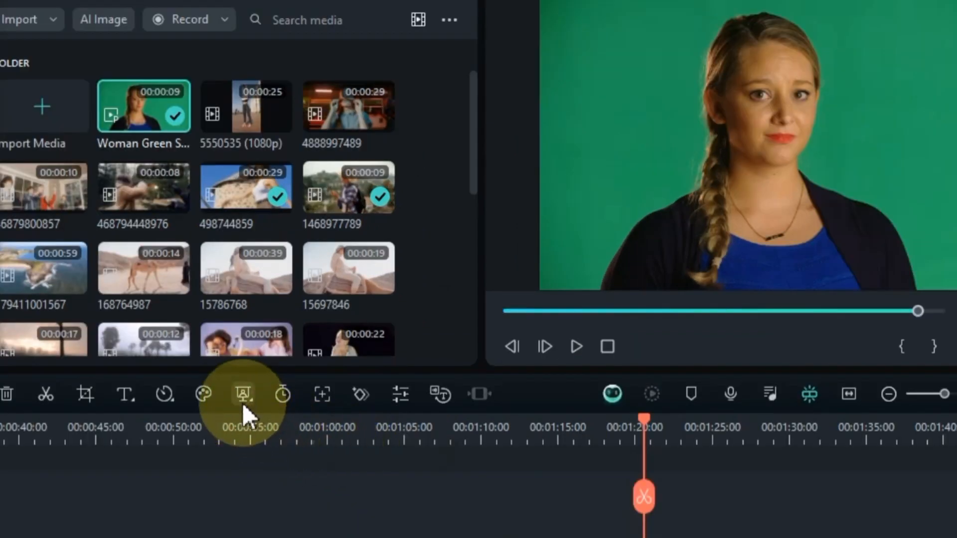
click(242, 396)
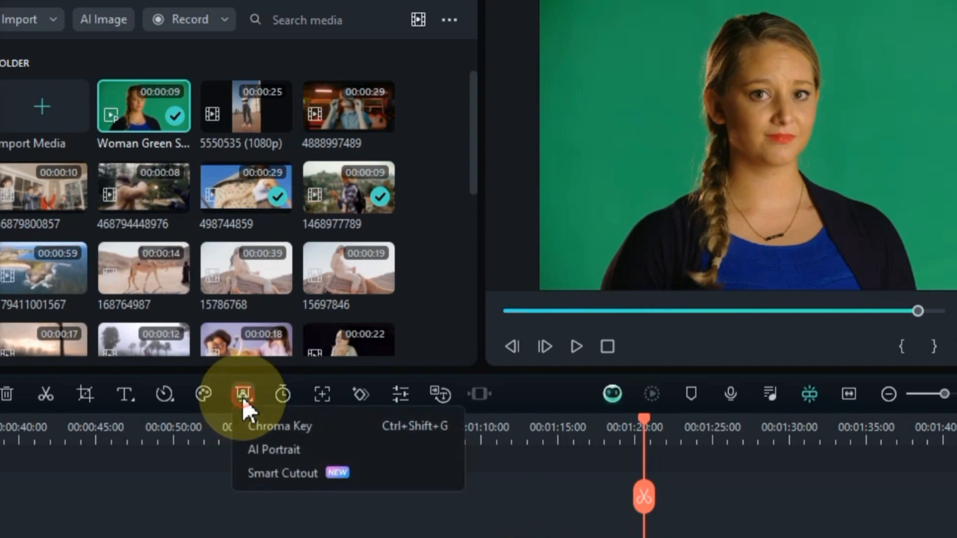
click(360, 425)
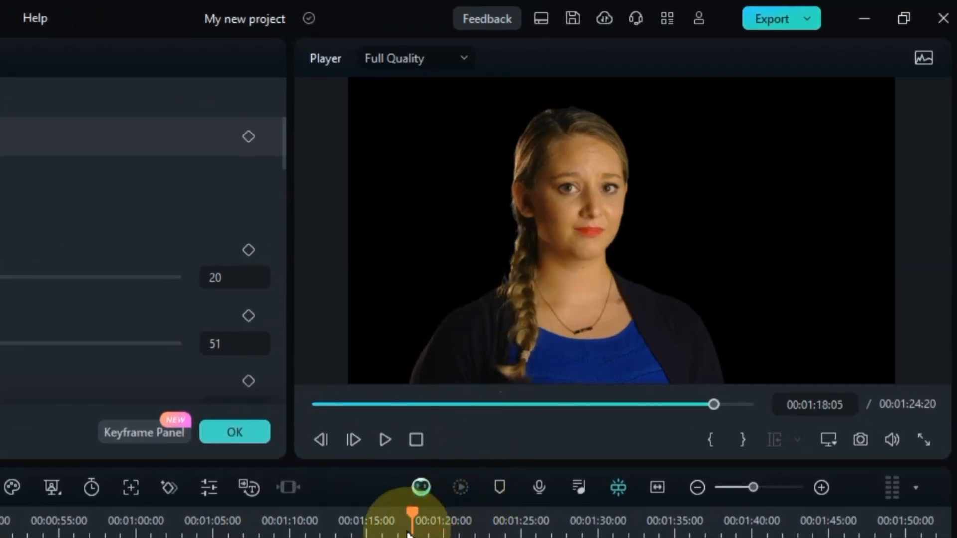
drag(408, 534, 391, 535)
key(space)
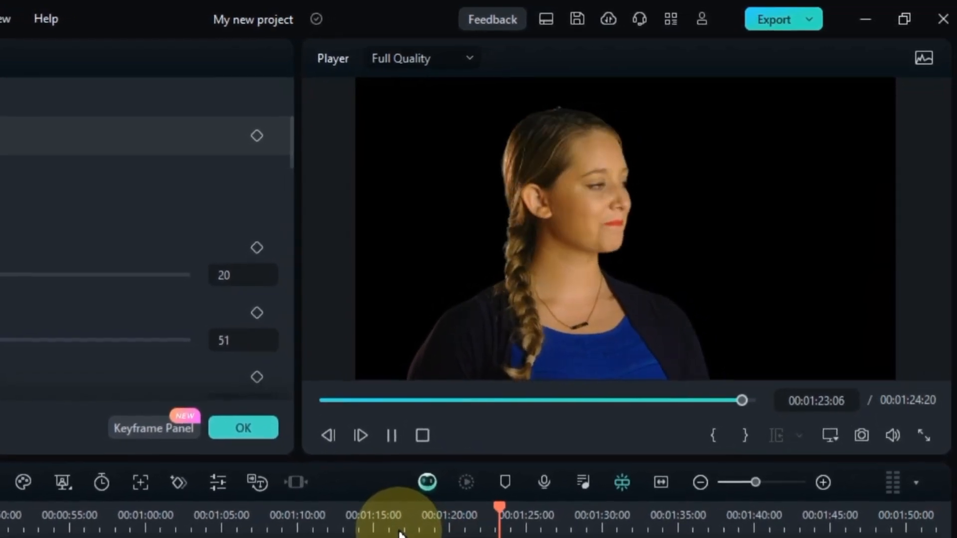
click(424, 501)
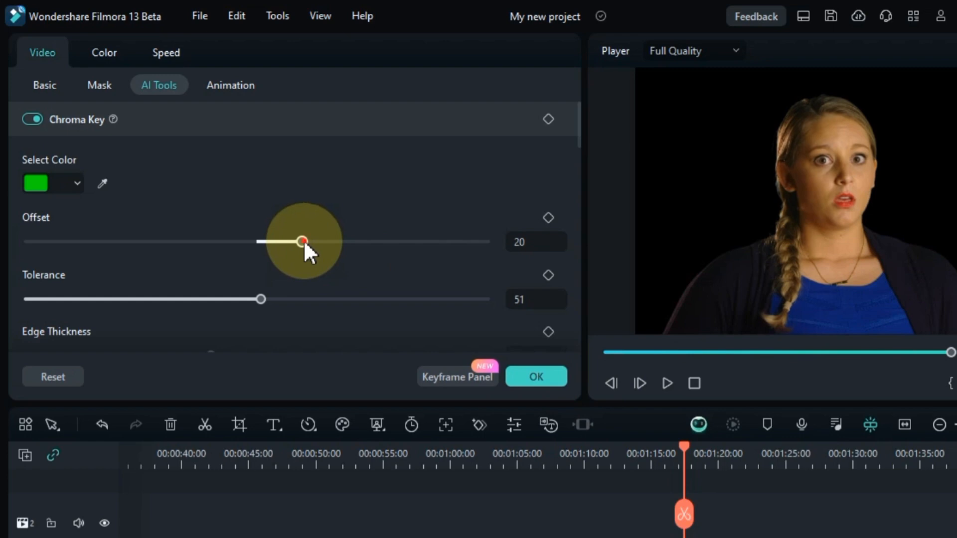
Try Chroma Key offset values of -16 and 22, and reset the offset to its default.
drag(304, 244, 132, 219)
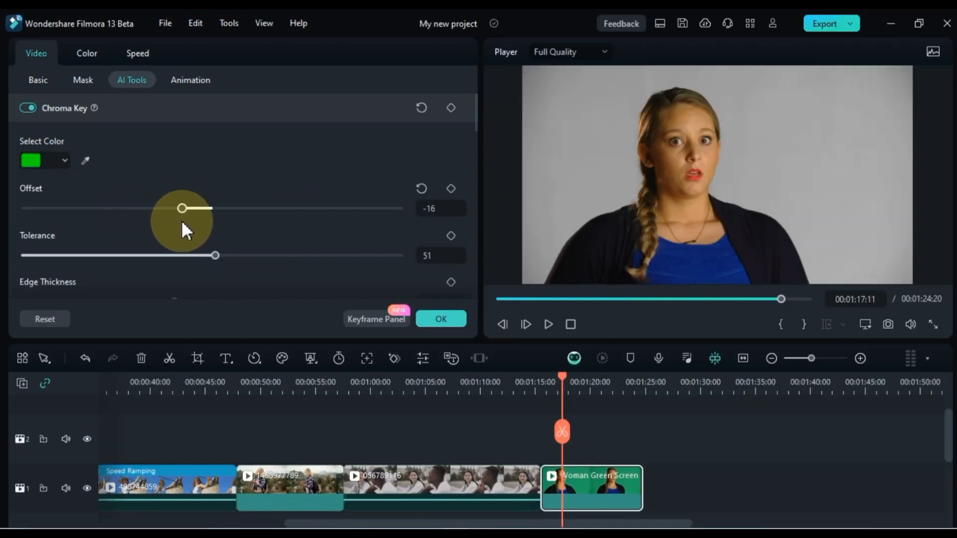
drag(208, 220, 252, 218)
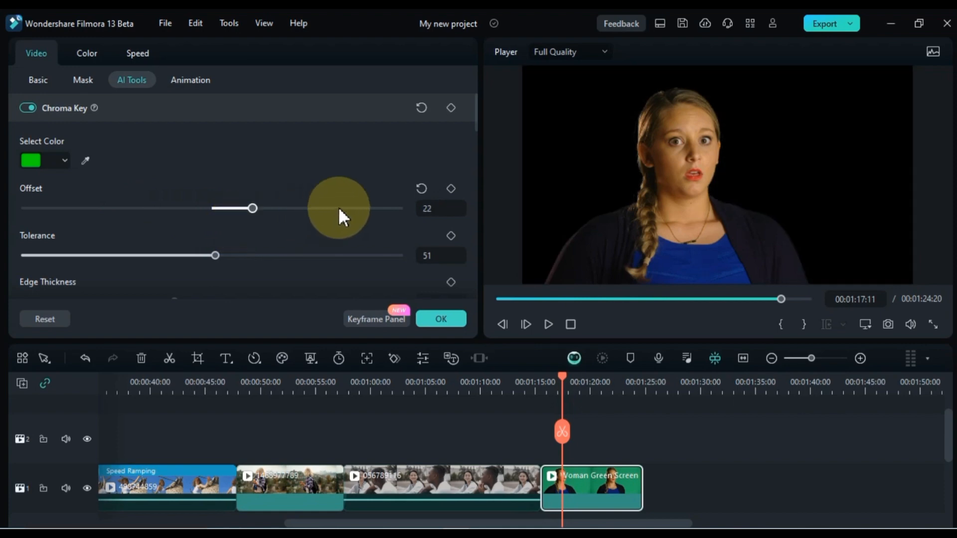
click(424, 187)
Try a lower Chroma Key tolerance and edge thickness values of 6 and 8, and restore both defaults.
scroll(293, 223, down, 1)
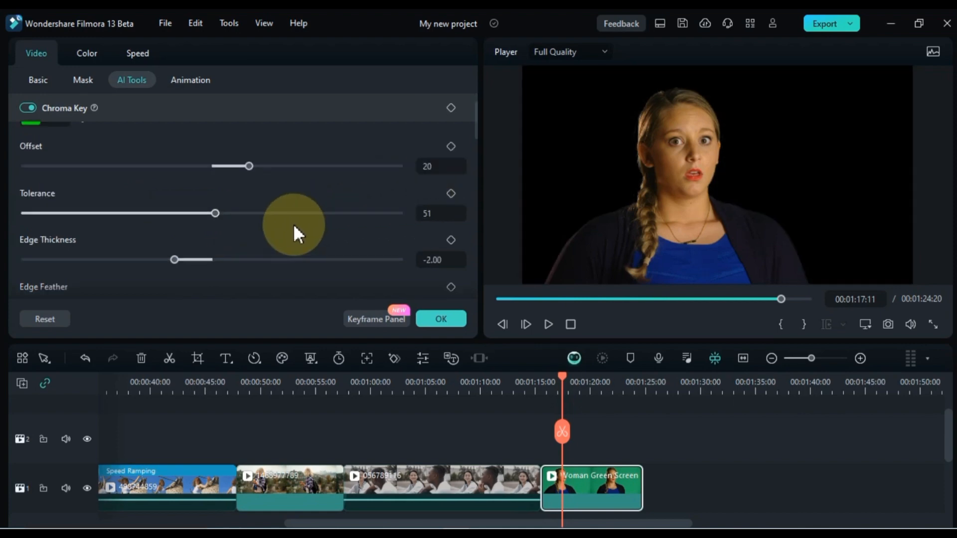
drag(215, 216, 193, 217)
scroll(234, 241, down, 1)
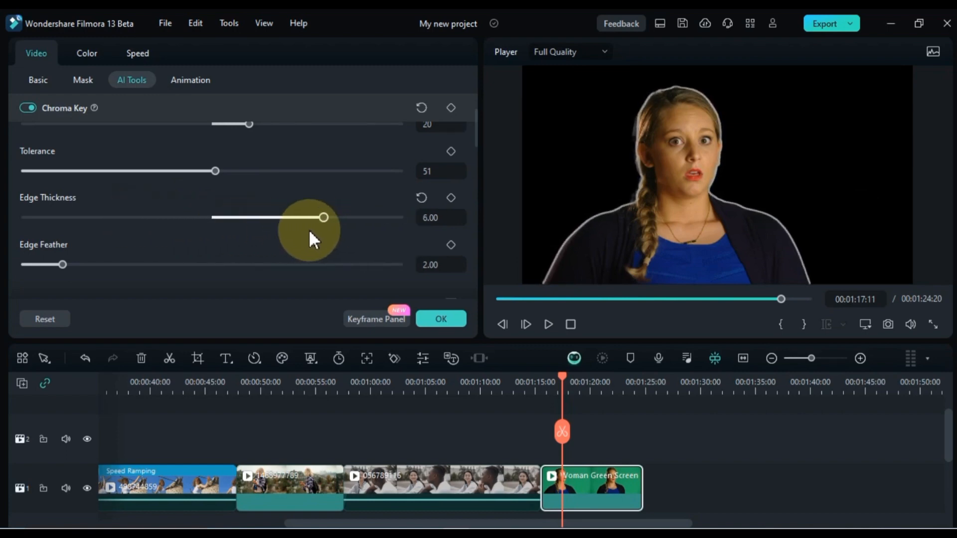
drag(43, 233, 367, 235)
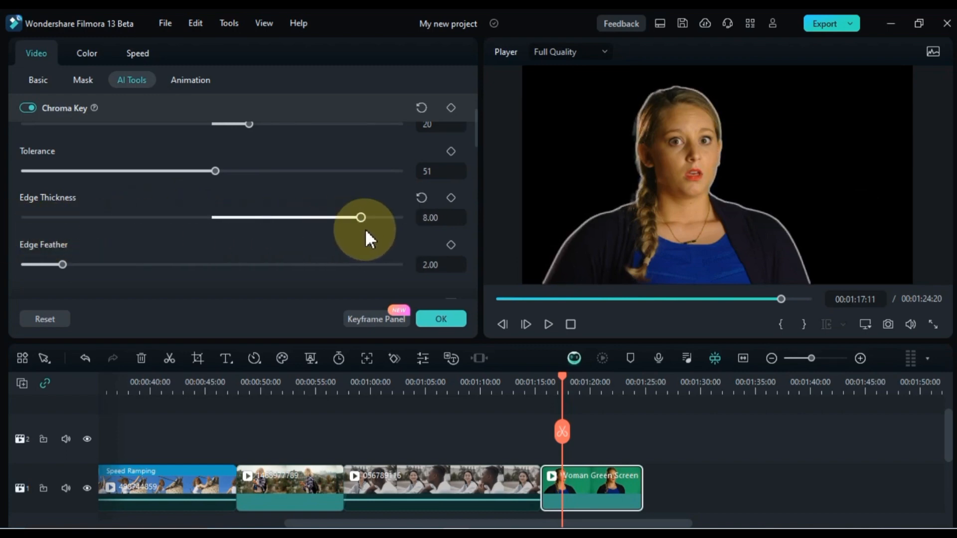
click(422, 197)
Try Chroma Key edge feather values of 20 and 7, and reset the edge feather to its default.
scroll(252, 234, down, 1)
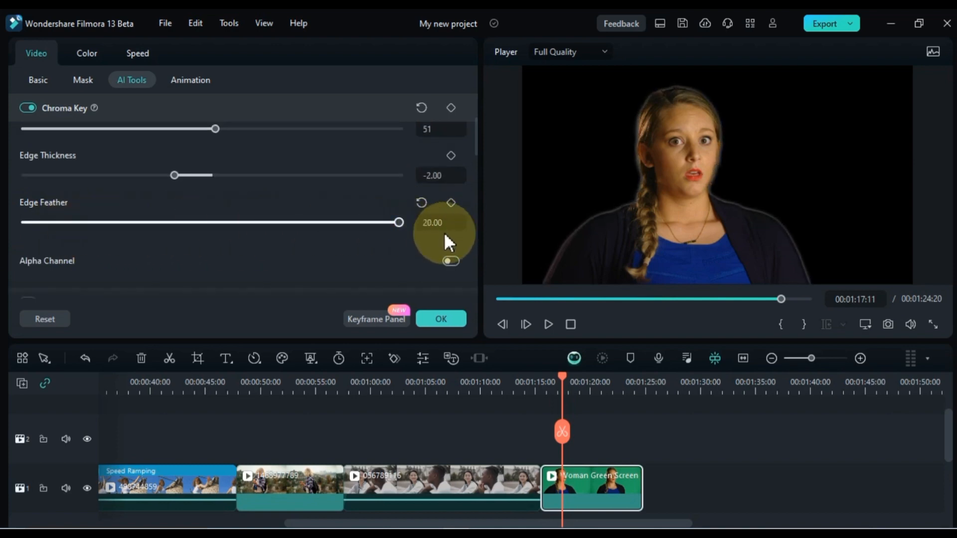
drag(445, 235, 68, 234)
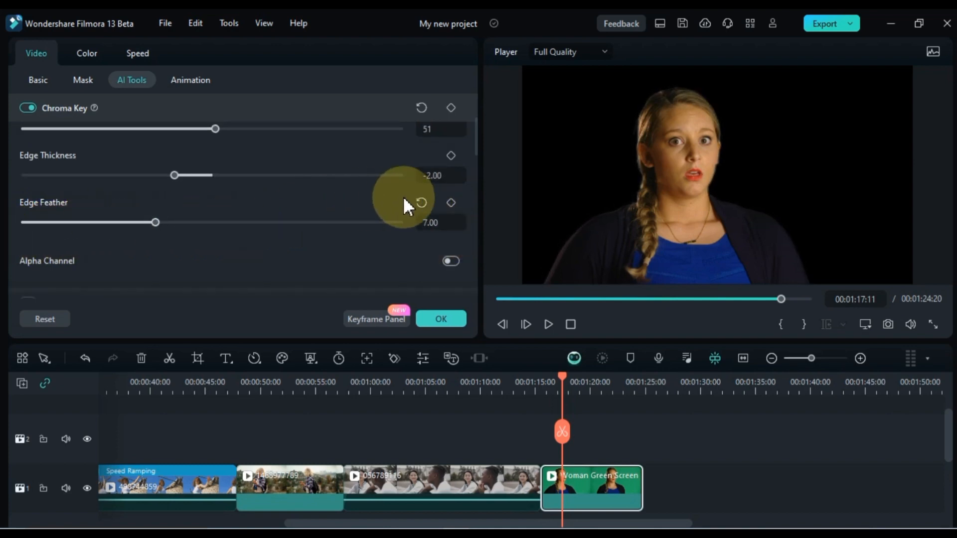
click(421, 202)
Try other basic colors for the Chroma Key, choose pure green #00ff00 as the key color, and apply the clip settings.
scroll(287, 232, down, 1)
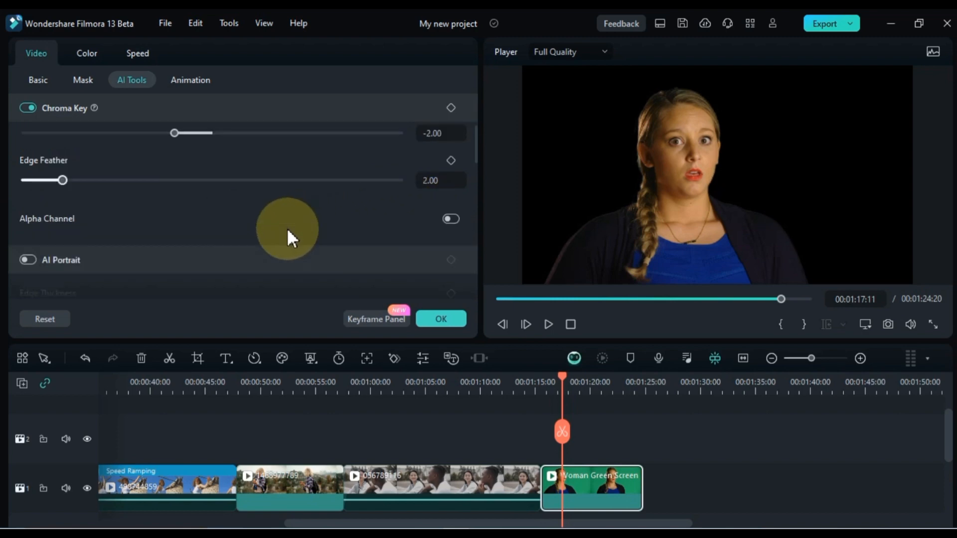
scroll(286, 229, down, 1)
scroll(285, 230, up, 3)
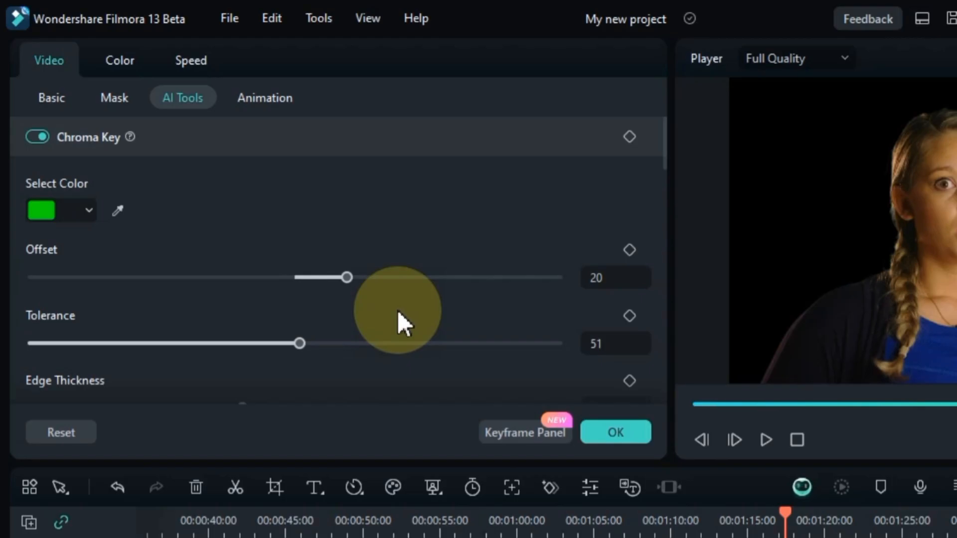
click(45, 213)
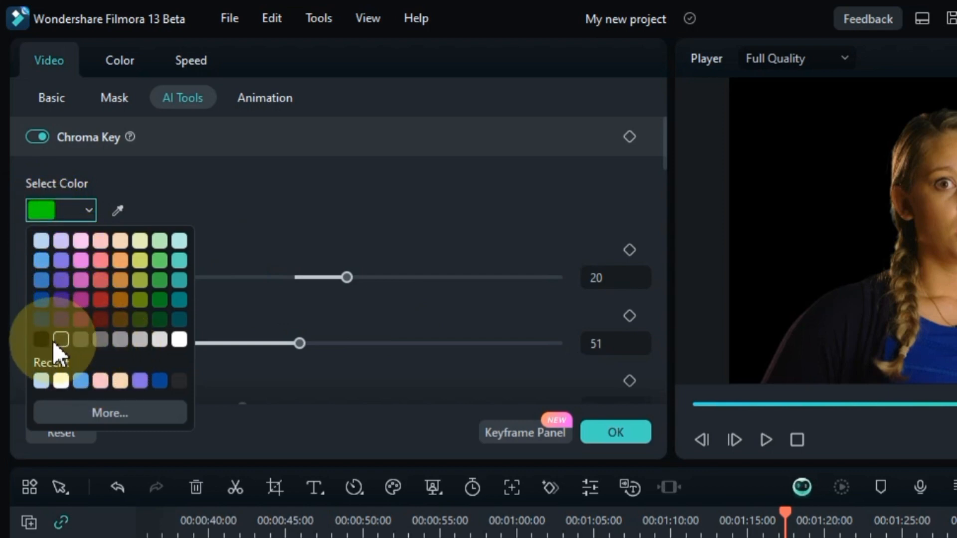
click(107, 414)
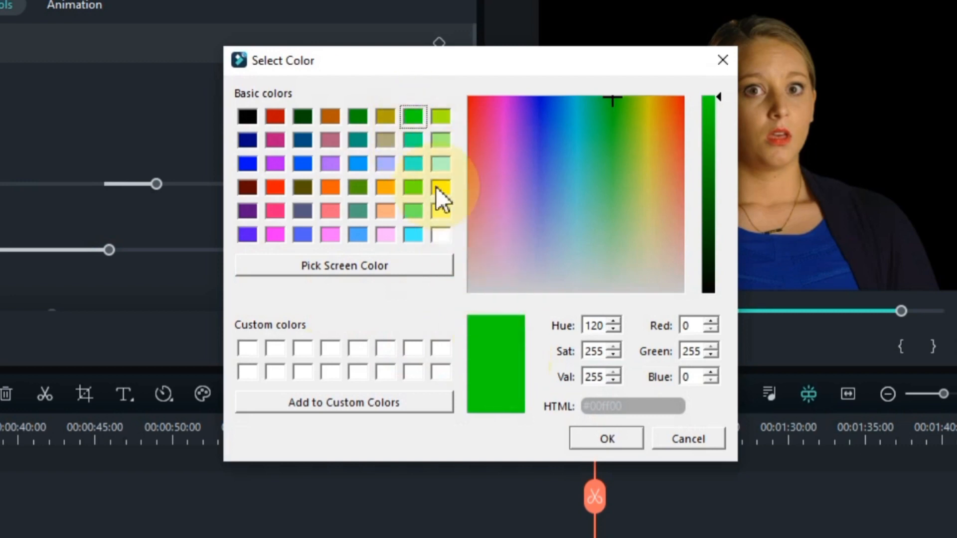
click(357, 117)
click(248, 116)
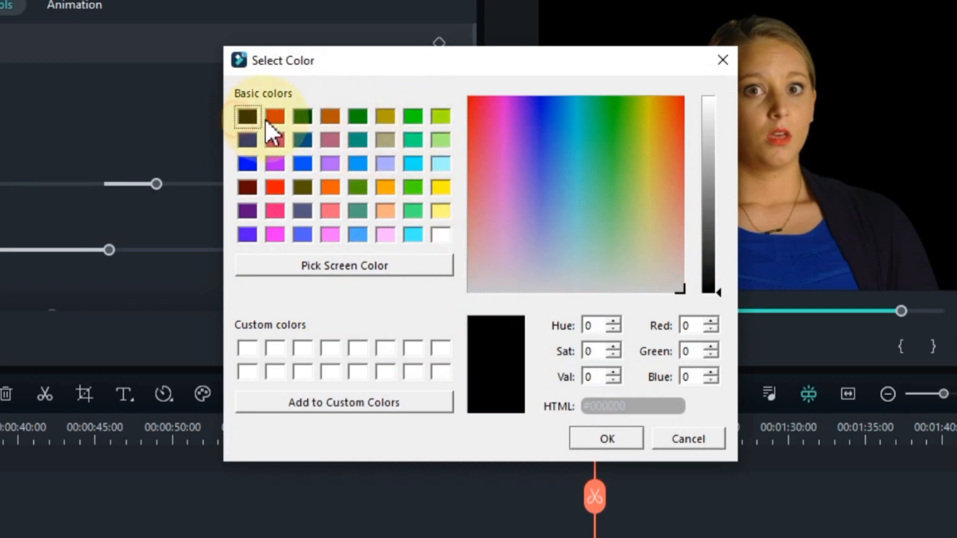
click(413, 117)
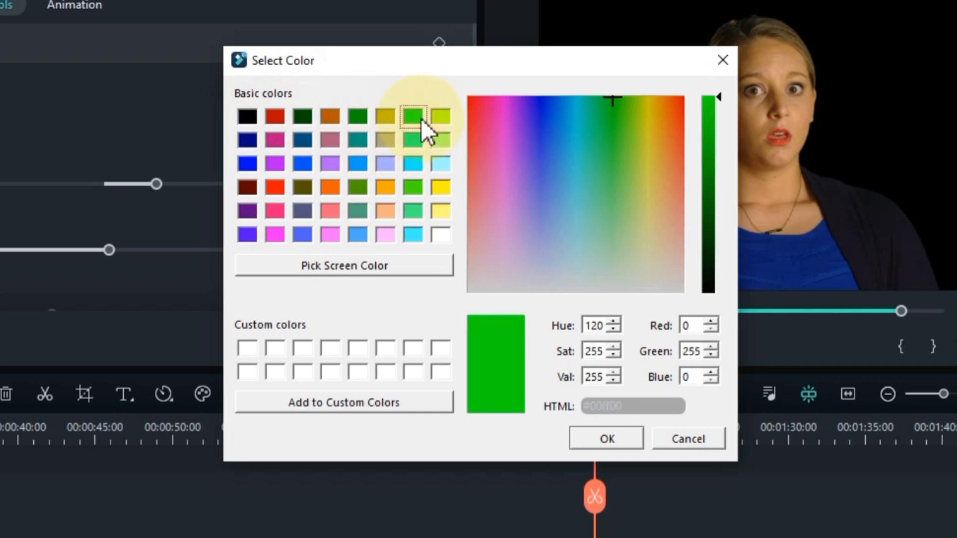
click(599, 439)
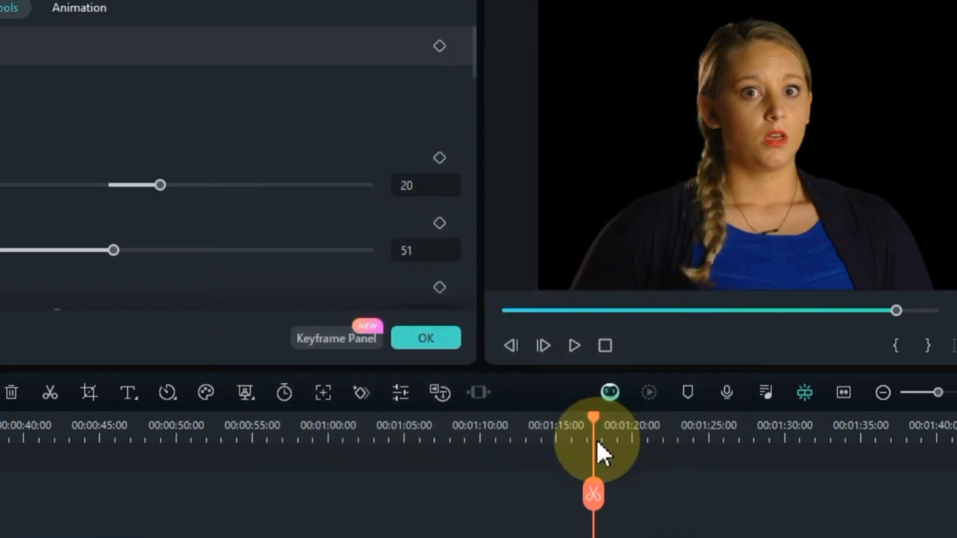
click(435, 326)
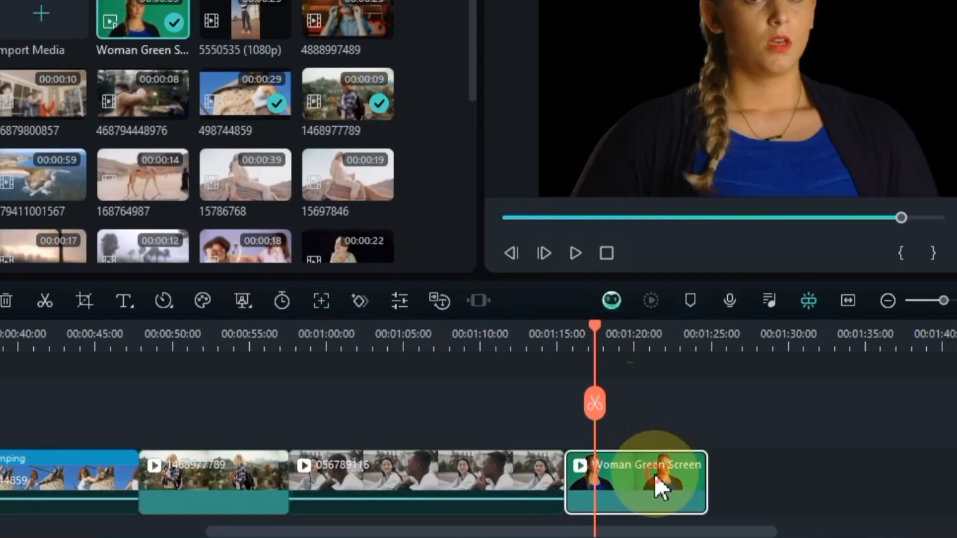
Move the Woman Green Screen clip to video track 2, place clip 168764987 directly beneath it on track 1, and play the composite.
drag(655, 475, 654, 443)
drag(139, 213, 548, 477)
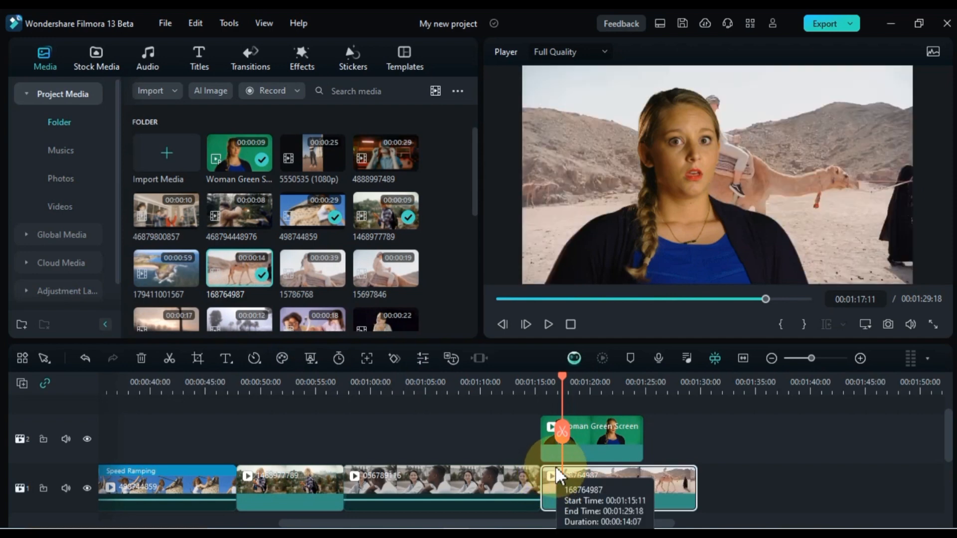
key(space)
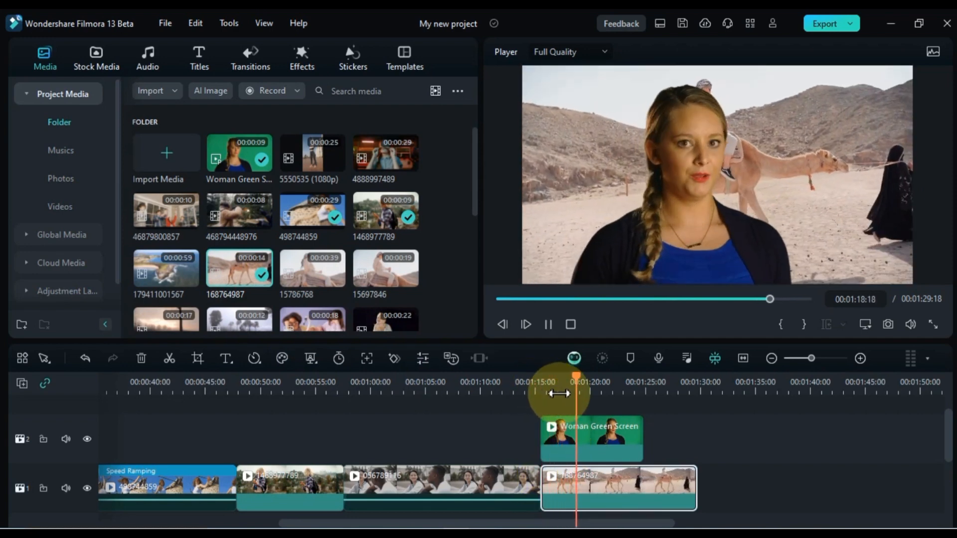
Cut off background clip 168764987 at 00:01:18:24 and place clip 156897 directly after it on video track 1.
click(593, 480)
key(Delete)
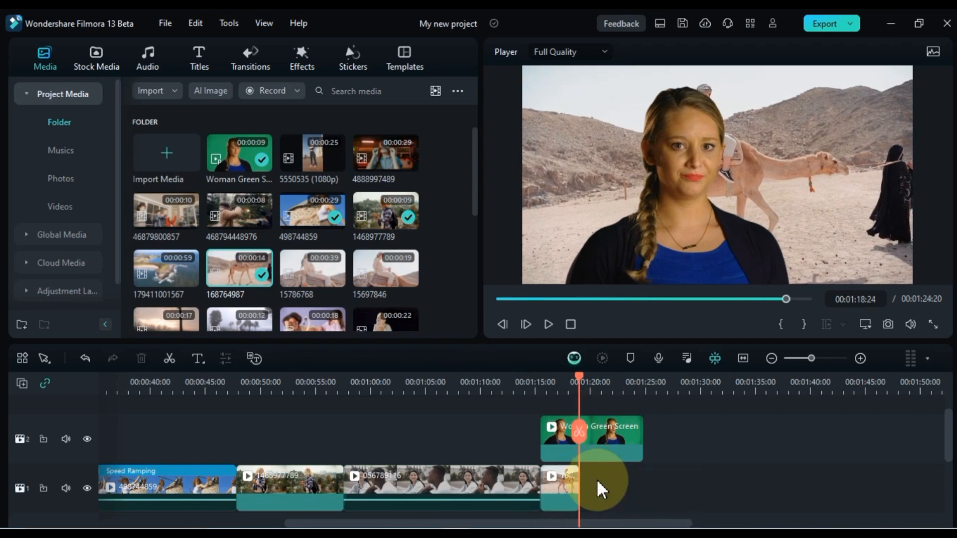
scroll(394, 238, down, 2)
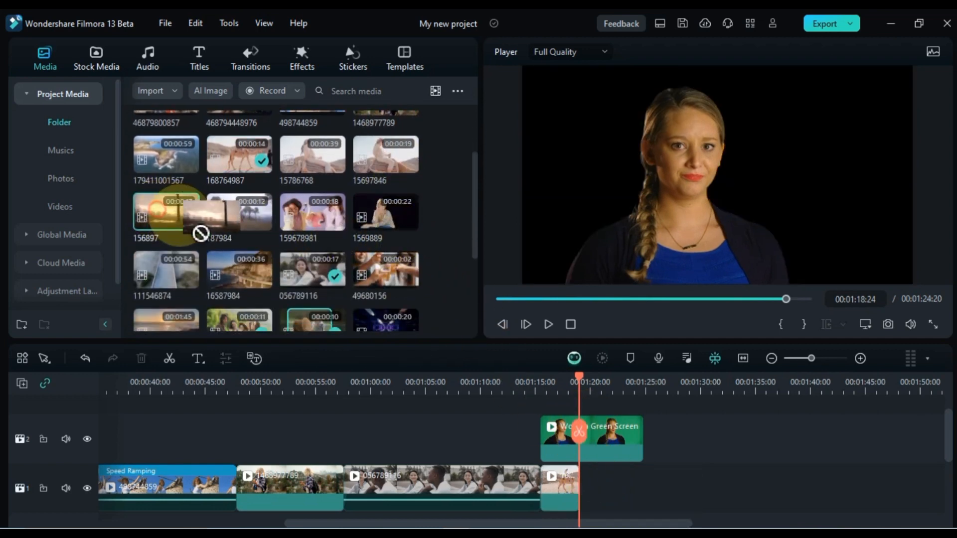
drag(201, 233, 587, 482)
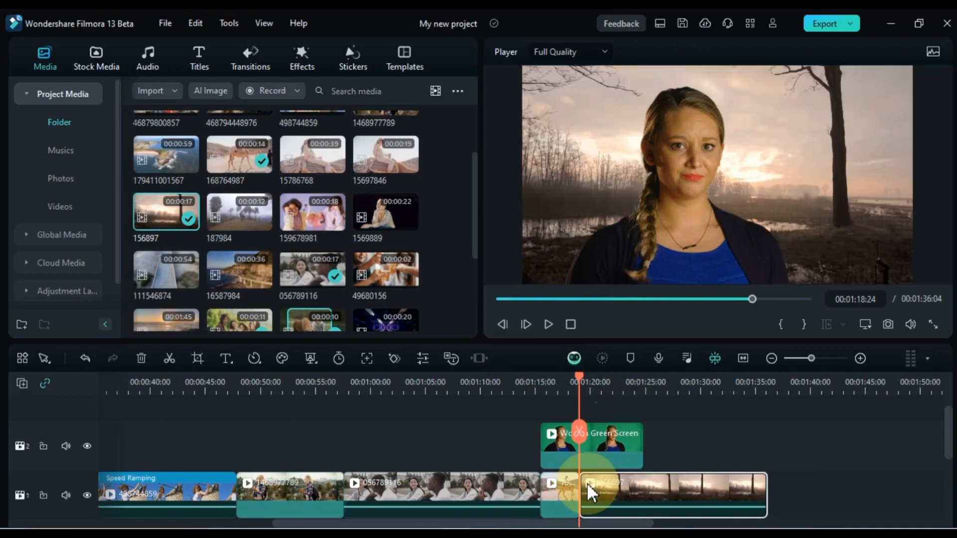
drag(765, 491, 602, 500)
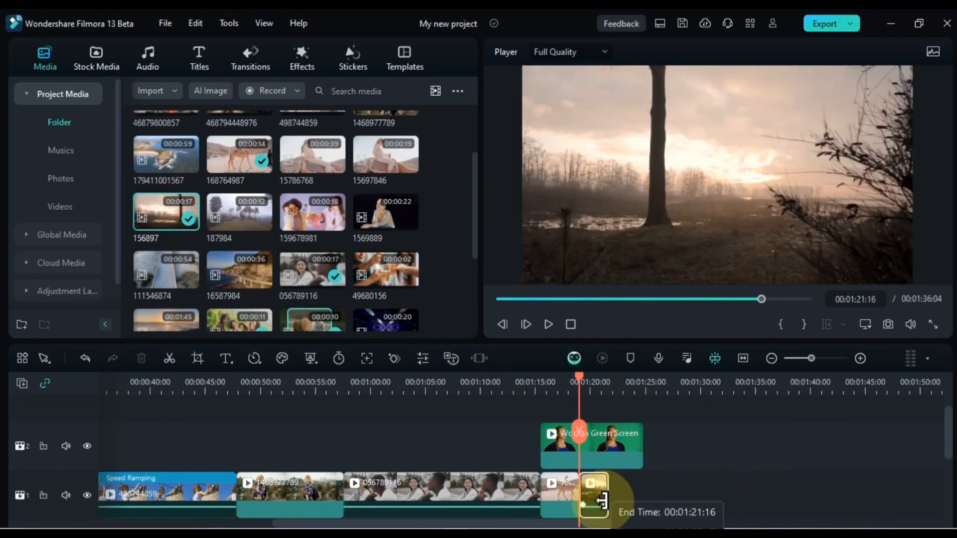
scroll(303, 261, down, 3)
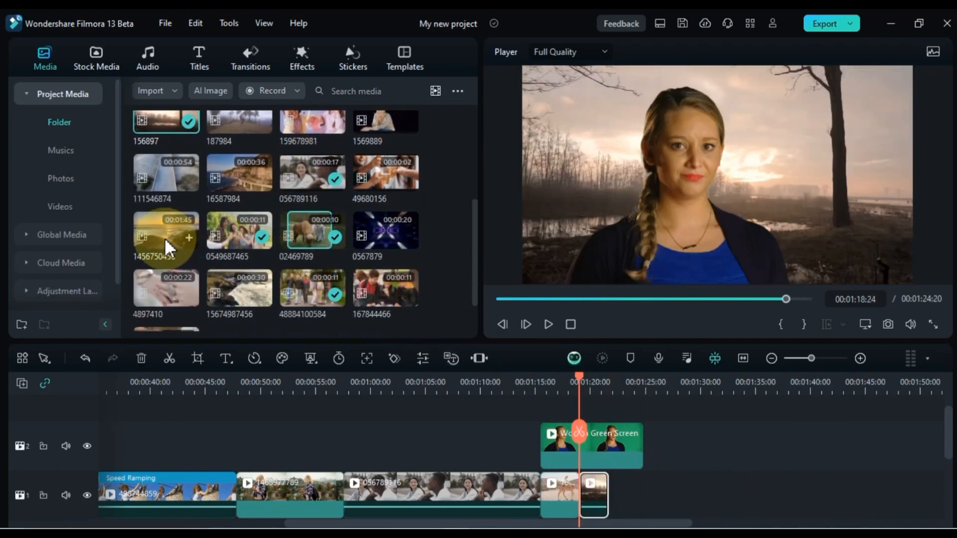
drag(164, 237, 615, 499)
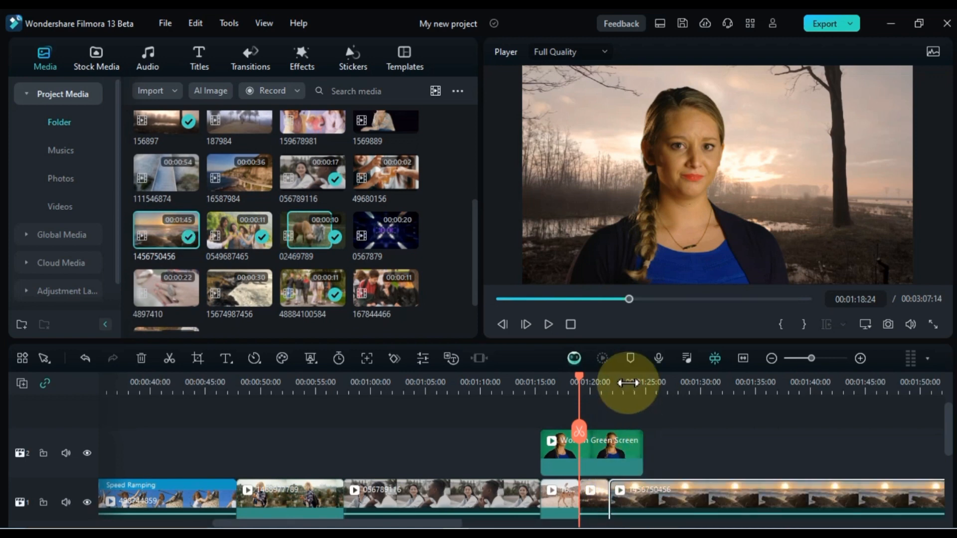
click(628, 385)
key(Down)
key(Delete)
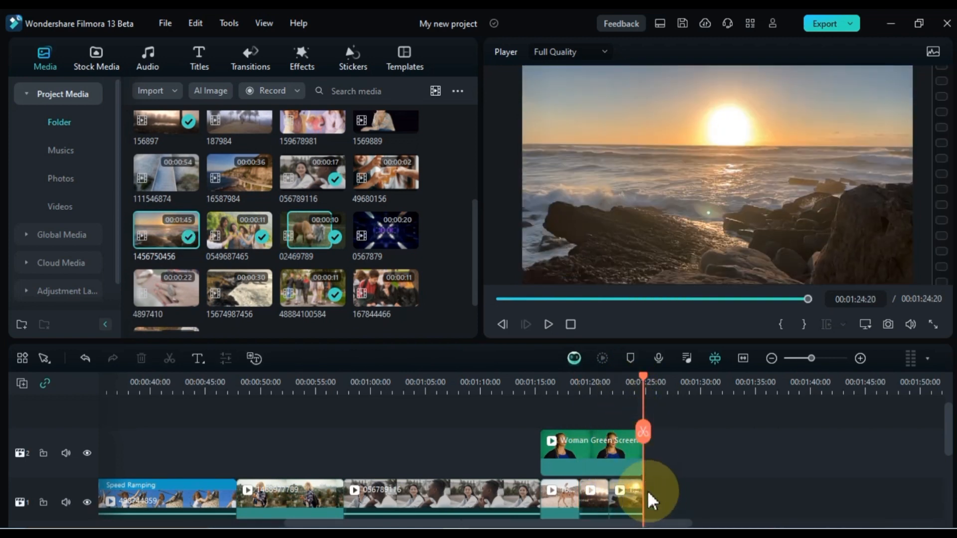
click(552, 383)
key(space)
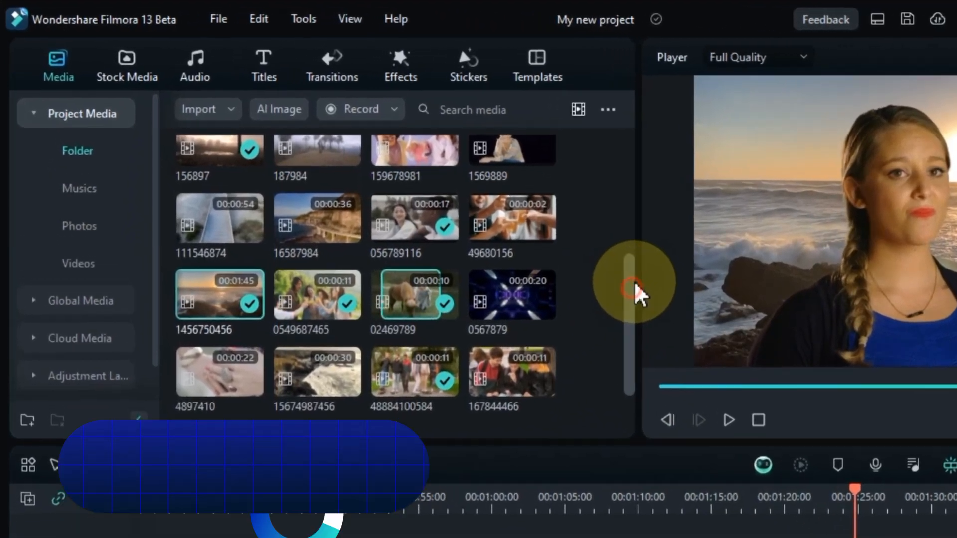
Place clip 1569889 on video track 2 directly after the Woman Green Screen clip and play part of it.
drag(632, 287, 636, 233)
click(584, 259)
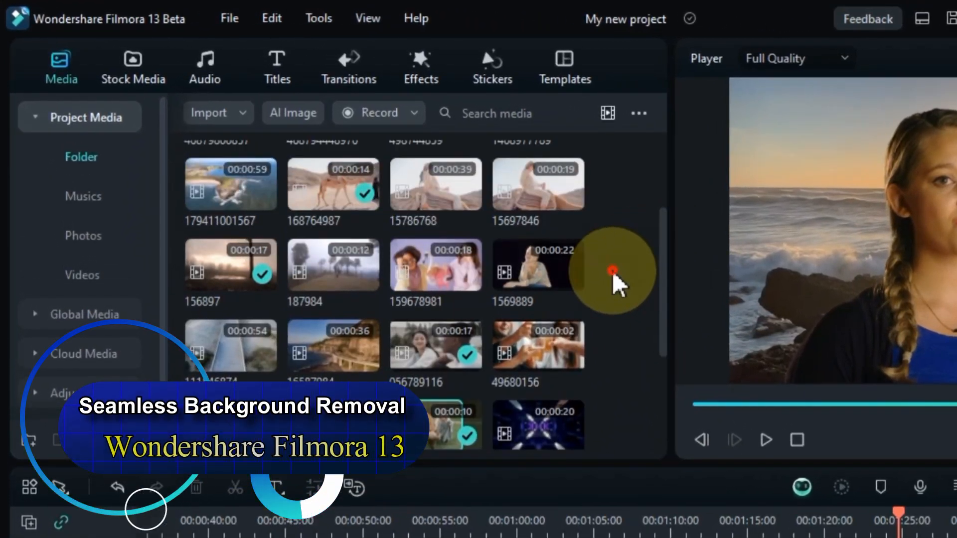
drag(508, 257, 895, 537)
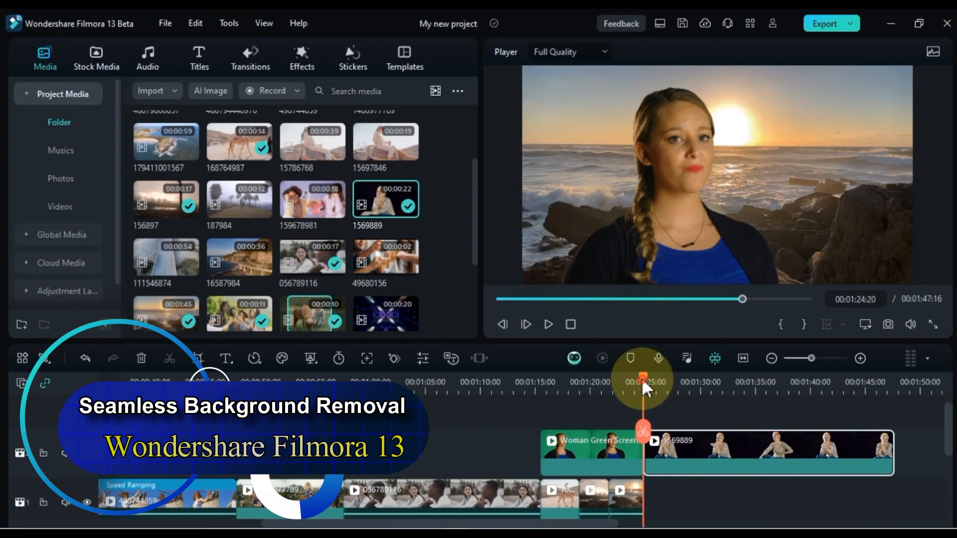
drag(643, 387, 658, 415)
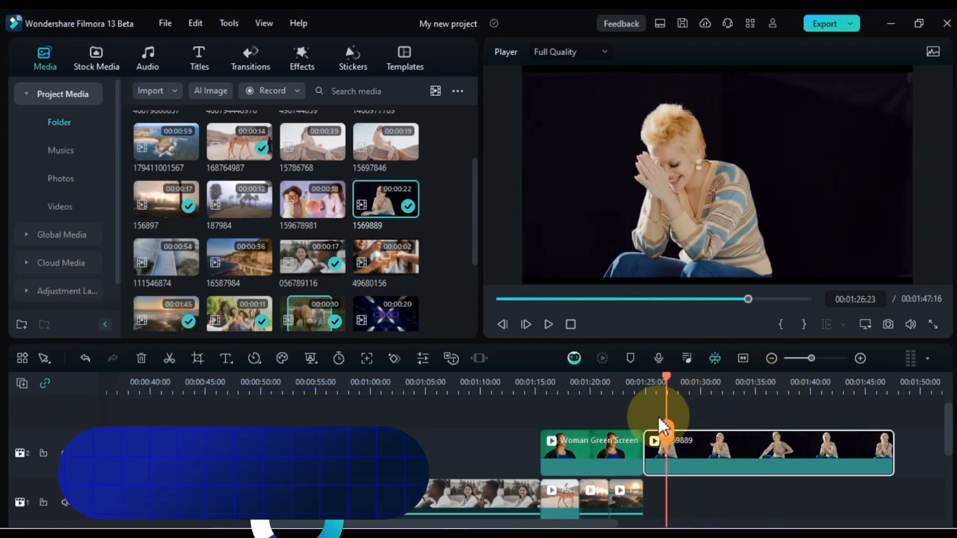
click(548, 325)
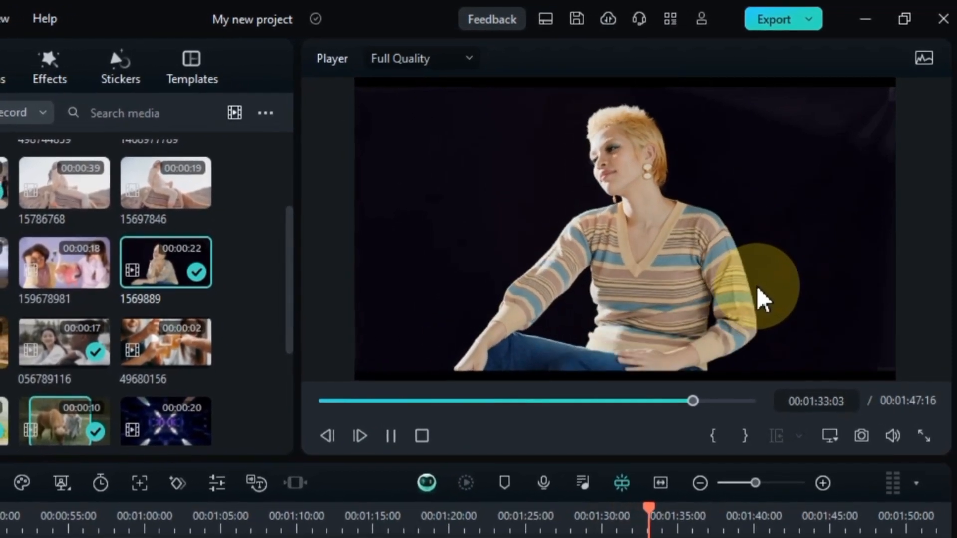
key(space)
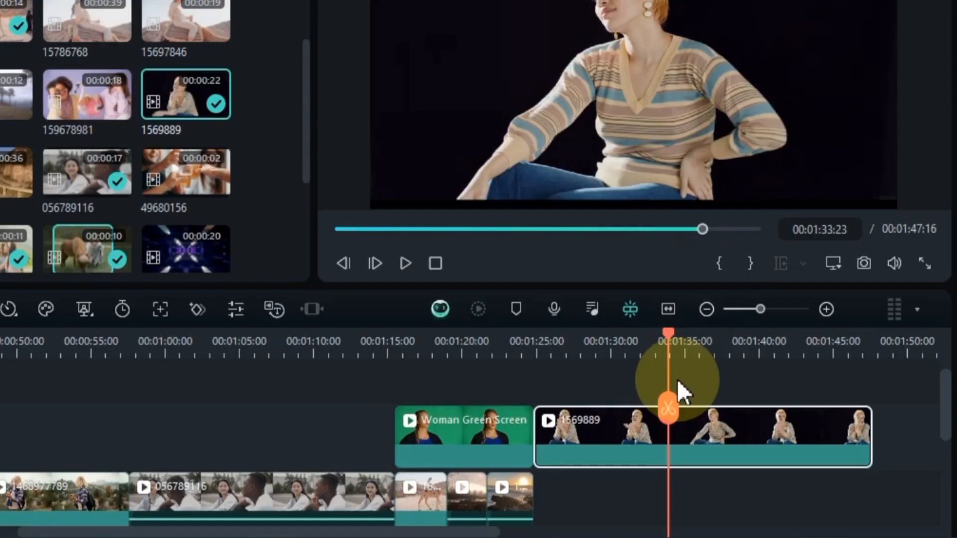
click(632, 434)
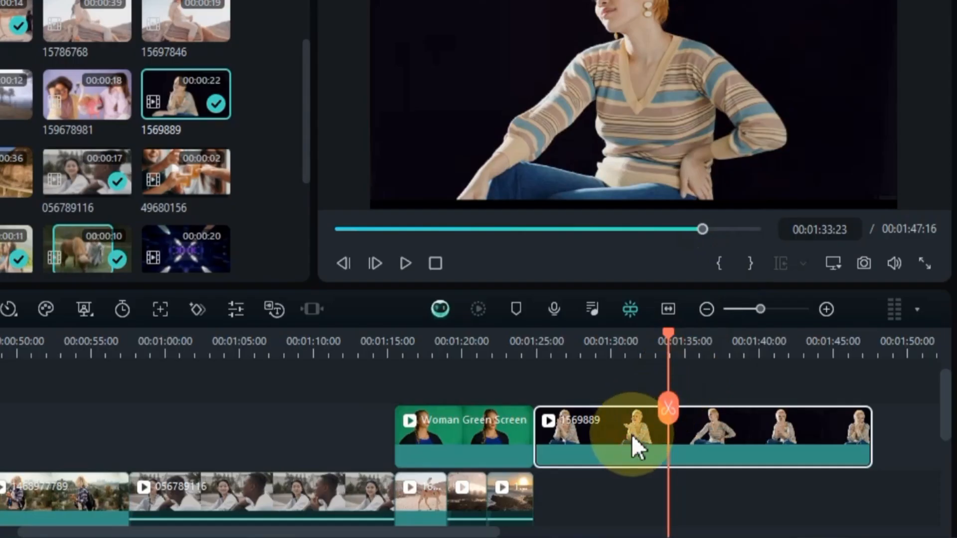
drag(531, 494, 873, 480)
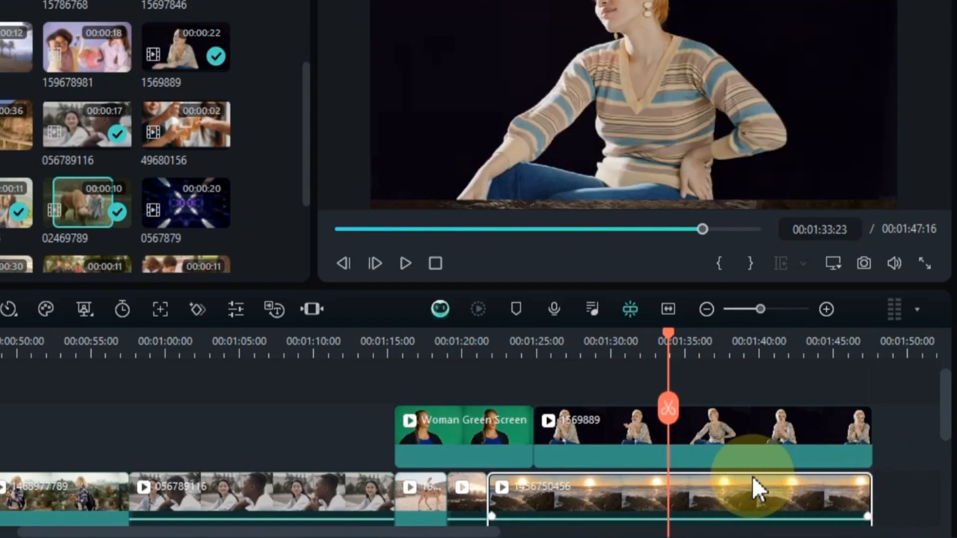
click(637, 441)
double_click(719, 455)
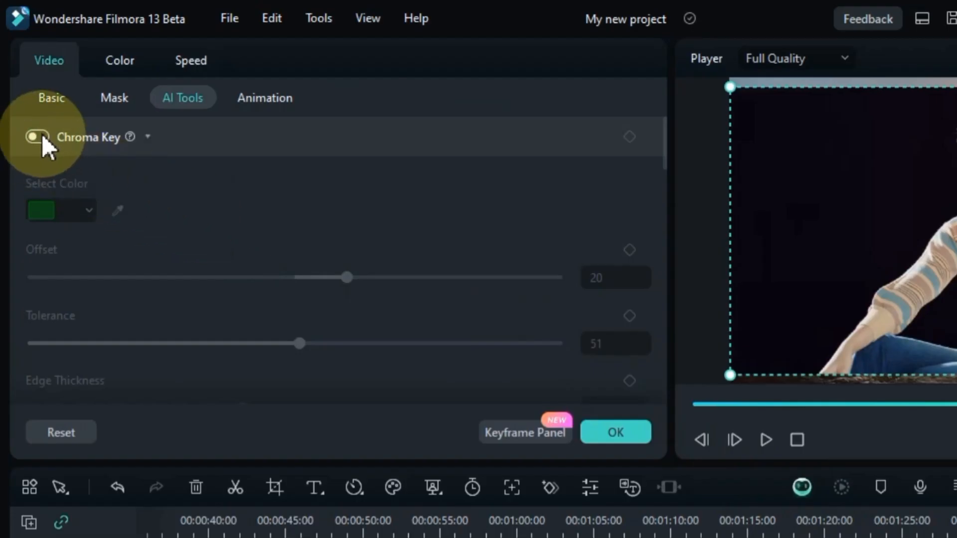
Try Chroma Key on clip 1569889 with black as the key color and offset values of -72 and 66.
click(40, 136)
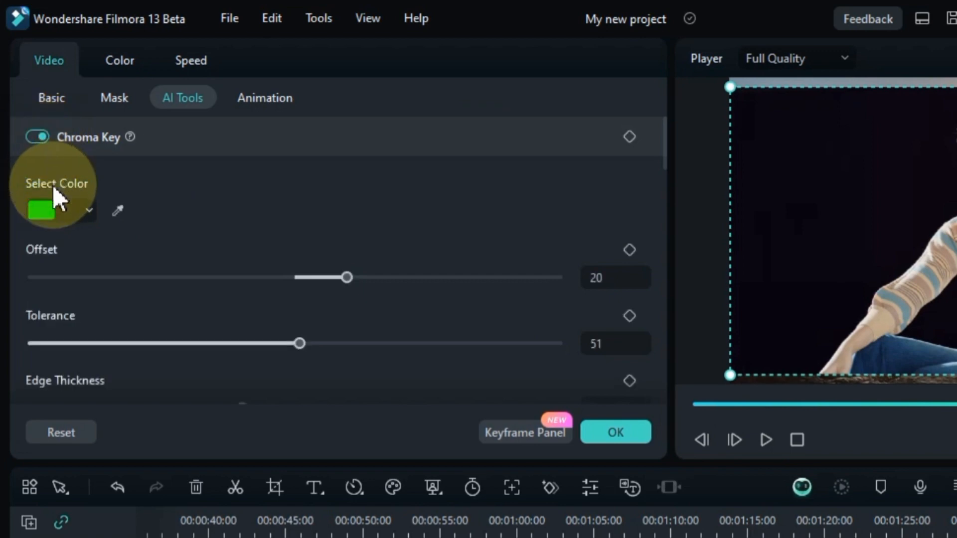
click(43, 209)
click(42, 340)
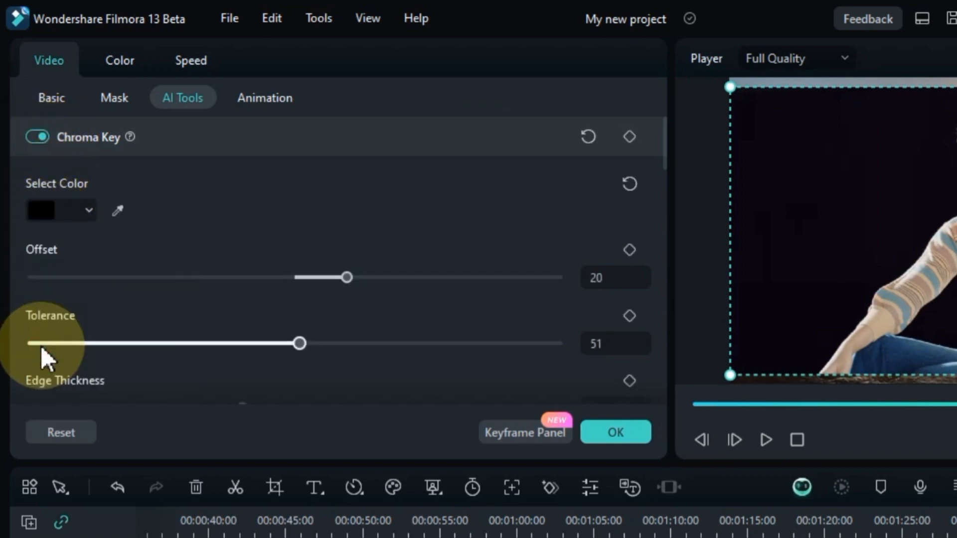
drag(324, 279, 90, 286)
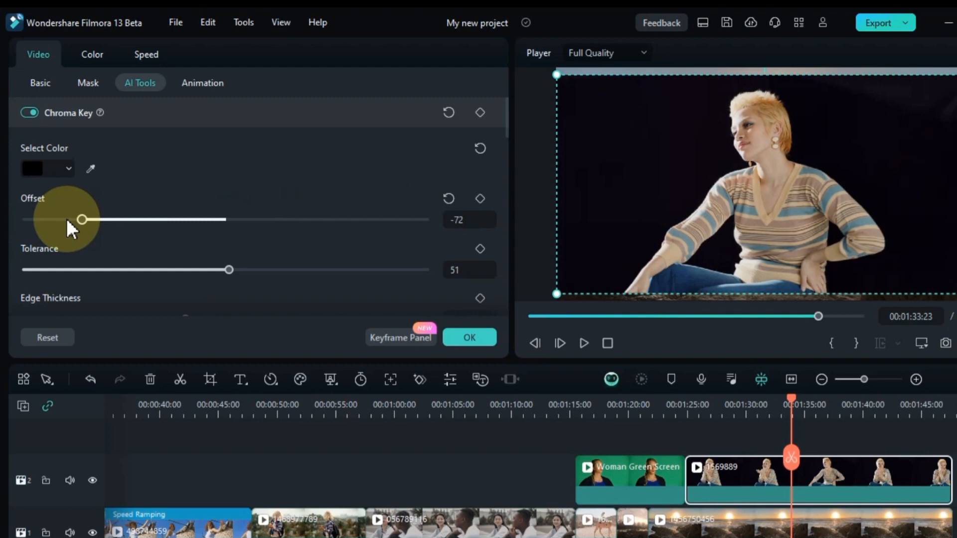
drag(67, 221, 305, 212)
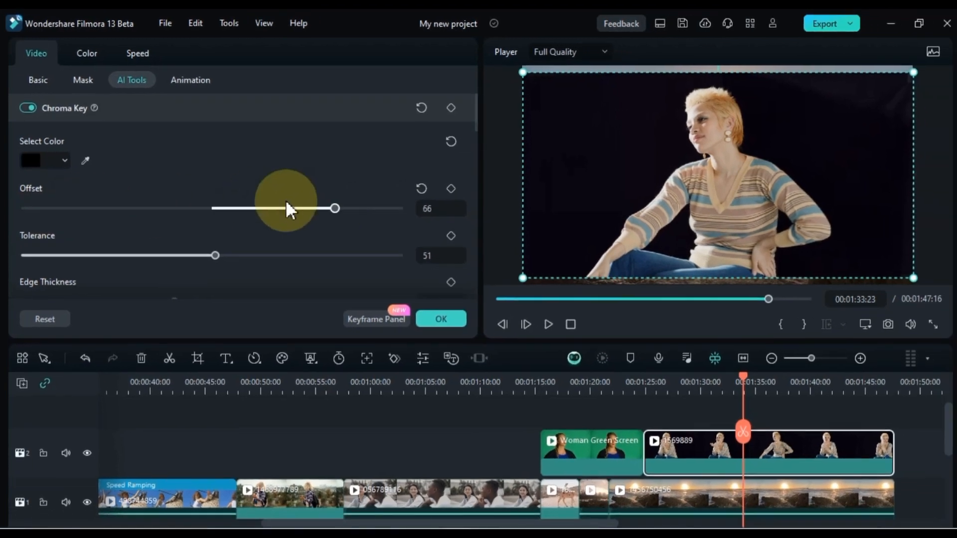
Try a key color sampled from the clip's dark background, with a Chroma Key offset of 91 and a tolerance of 75.
click(51, 159)
click(85, 160)
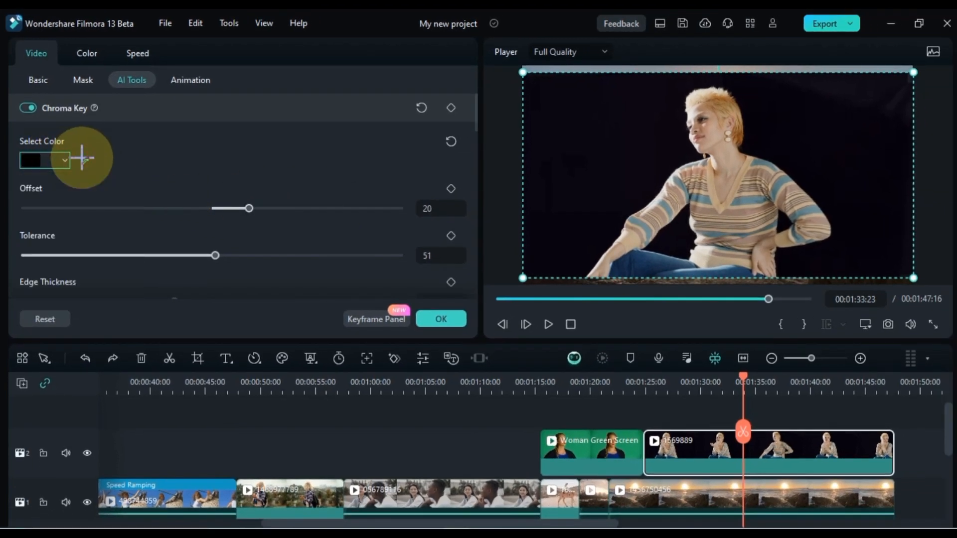
click(549, 145)
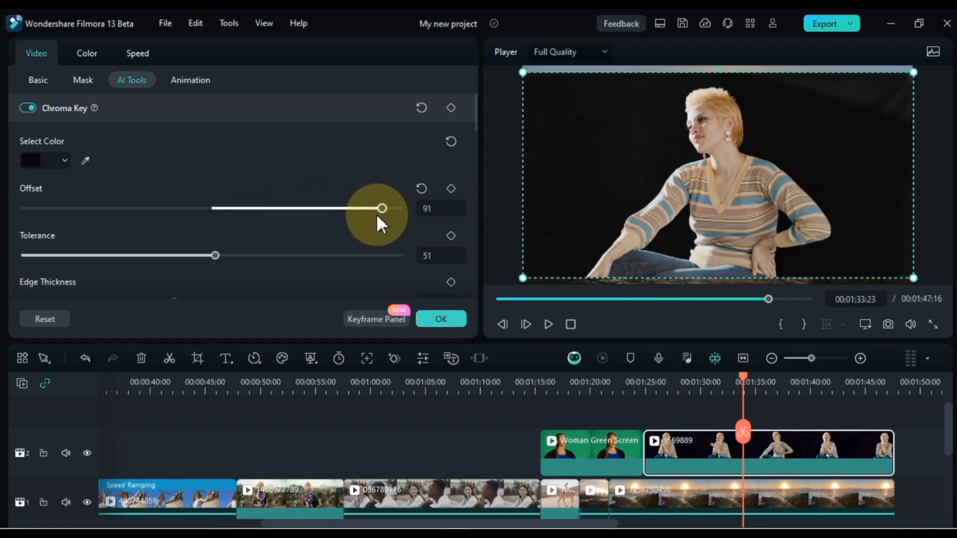
drag(106, 213, 250, 213)
scroll(268, 225, down, 1)
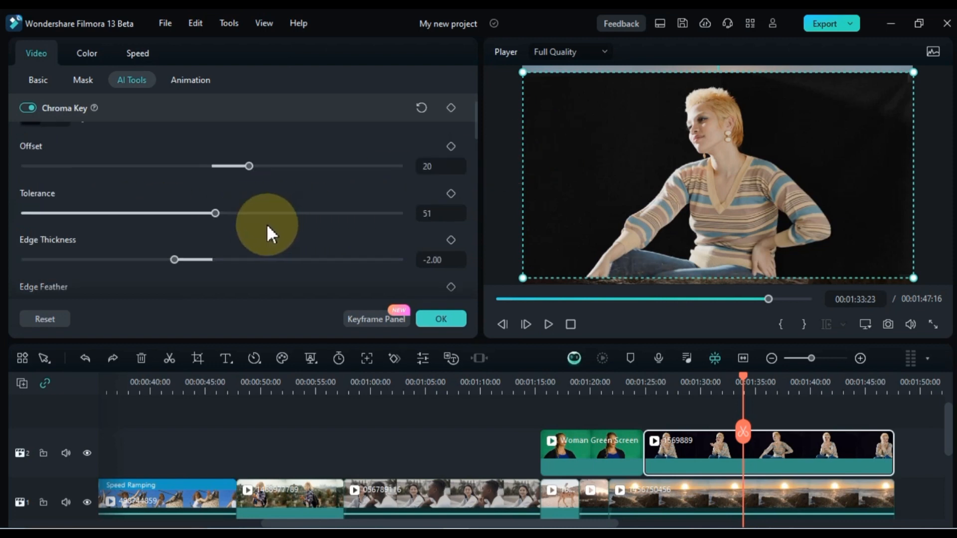
drag(175, 259, 118, 259)
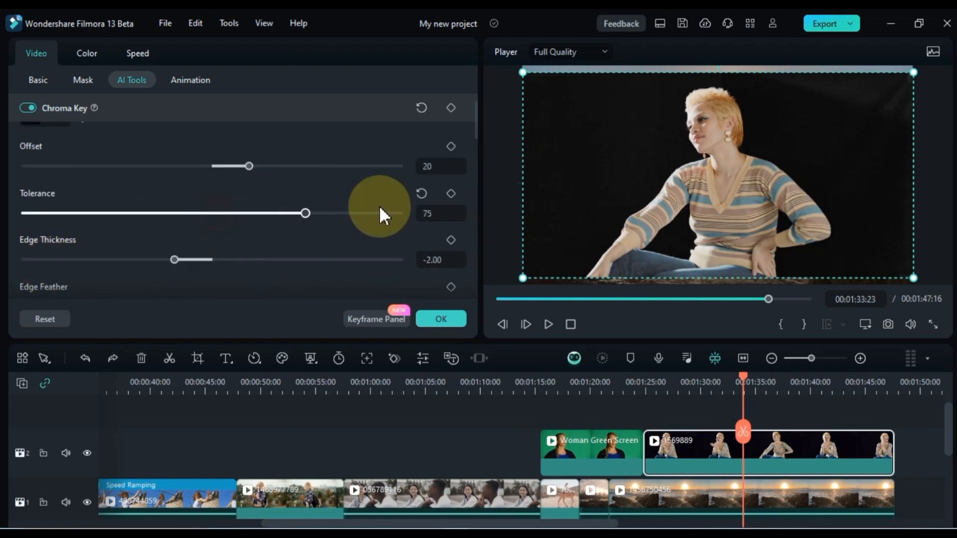
Reset the Chroma Key color to its default and turn Chroma Key off for clip 1569889.
scroll(229, 204, up, 1)
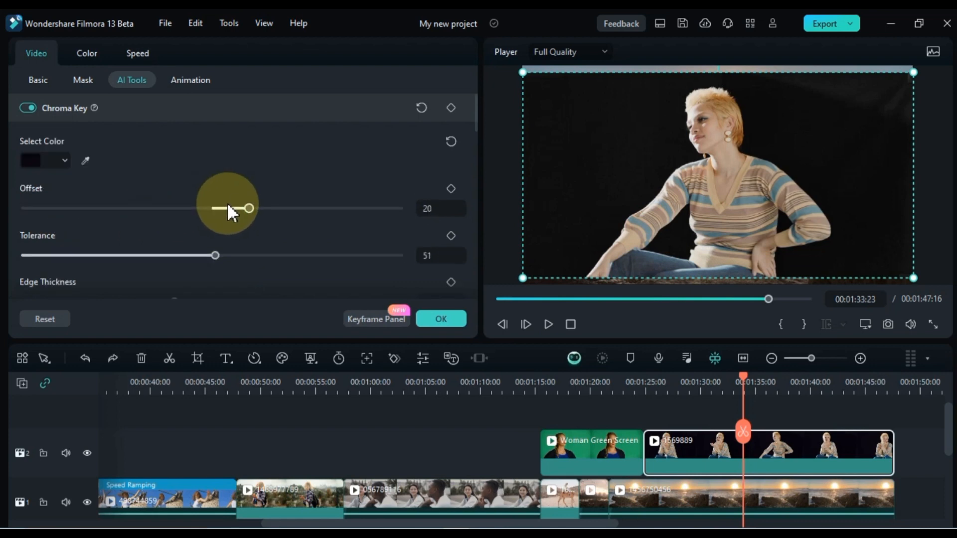
click(451, 142)
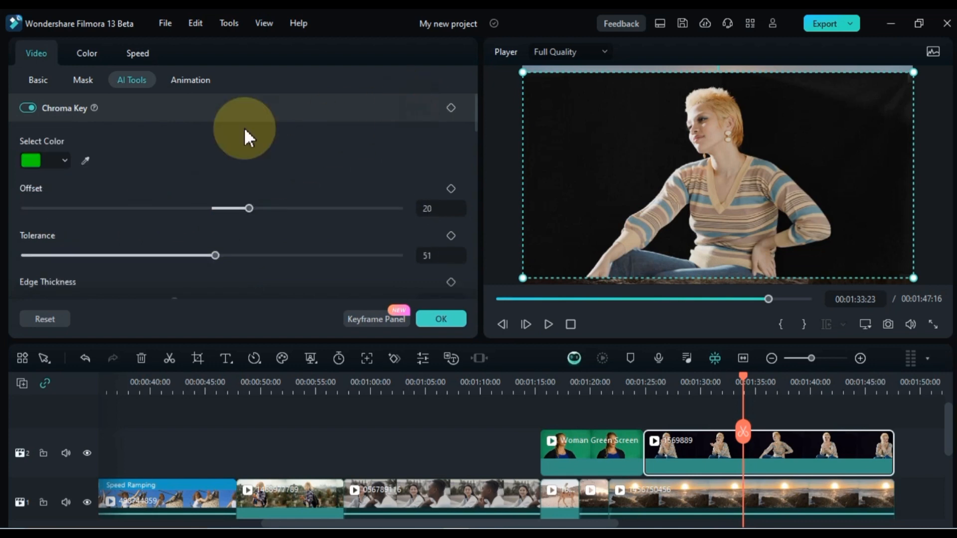
click(25, 110)
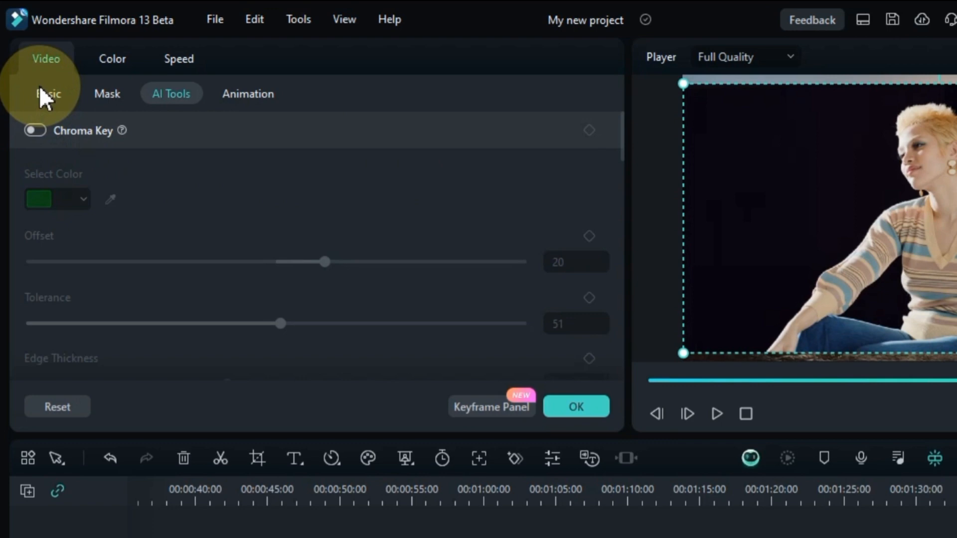
Try the Lighten blend mode on clip 1569889 over the sunset background.
click(38, 80)
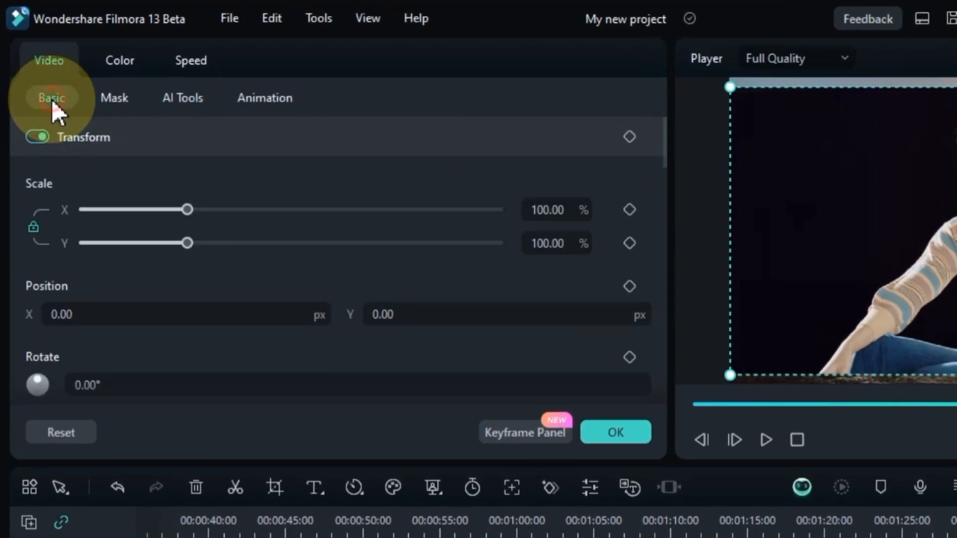
drag(666, 136, 656, 207)
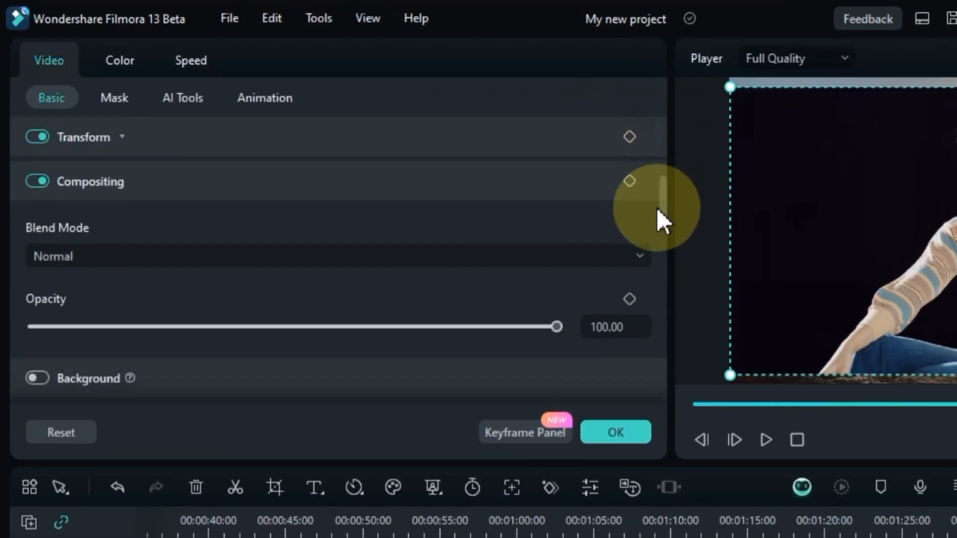
click(597, 254)
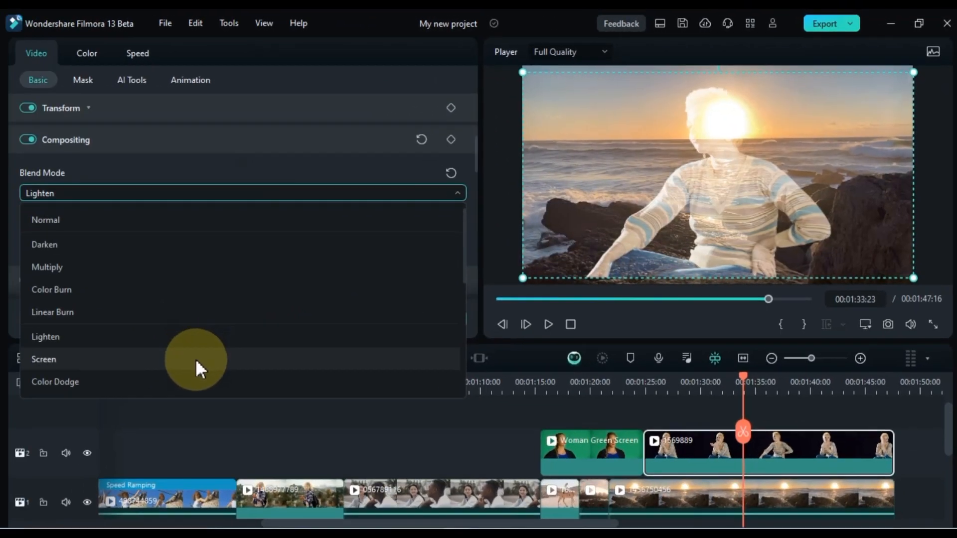
Preview other blend modes such as Color Dodge, Hard Light, Linear Dodge and Darken, and reset the blend mode to Normal.
scroll(195, 359, down, 4)
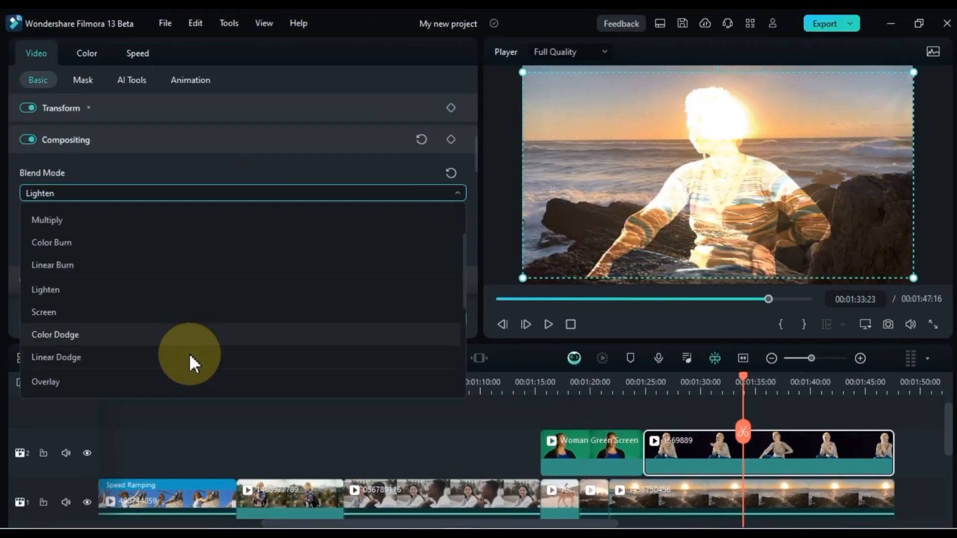
scroll(177, 349, down, 3)
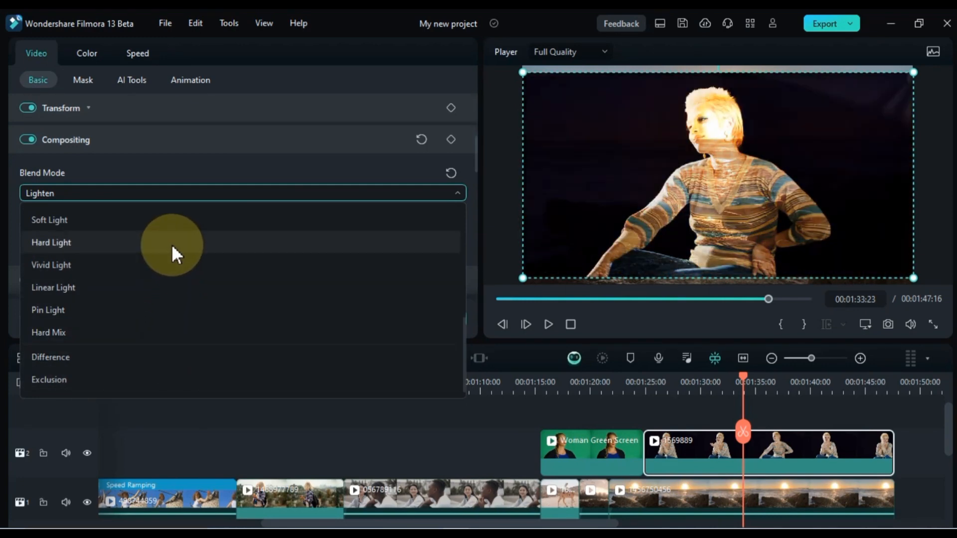
scroll(171, 244, up, 1)
scroll(165, 242, up, 2)
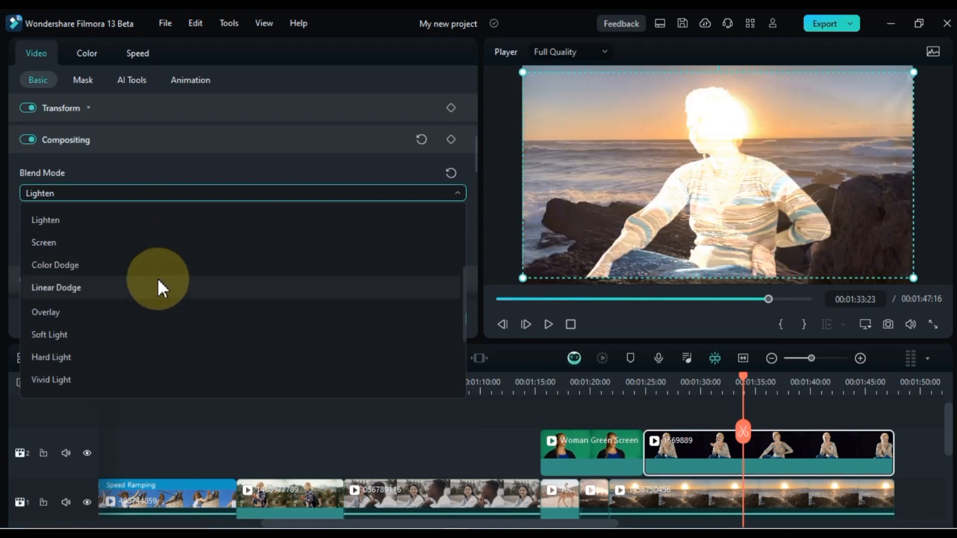
scroll(172, 224, up, 2)
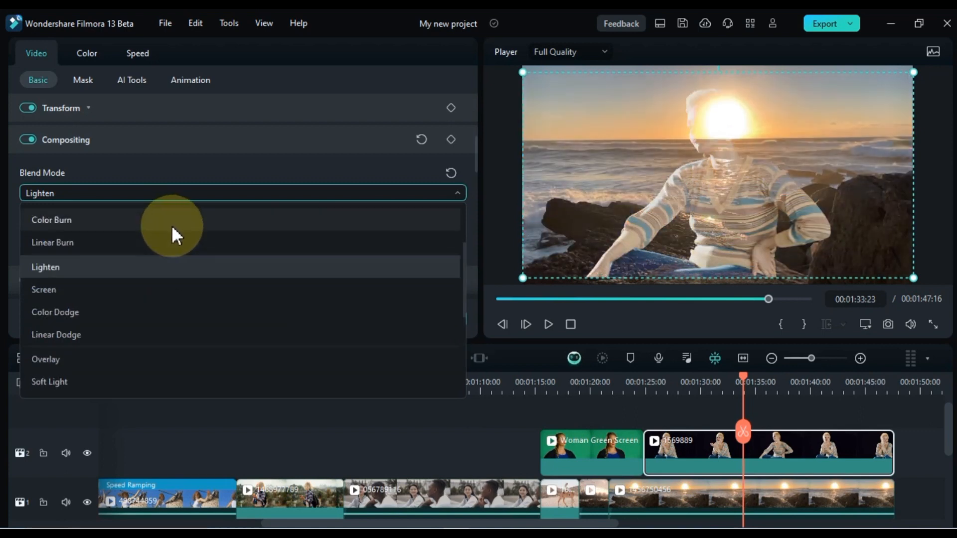
scroll(172, 234, up, 2)
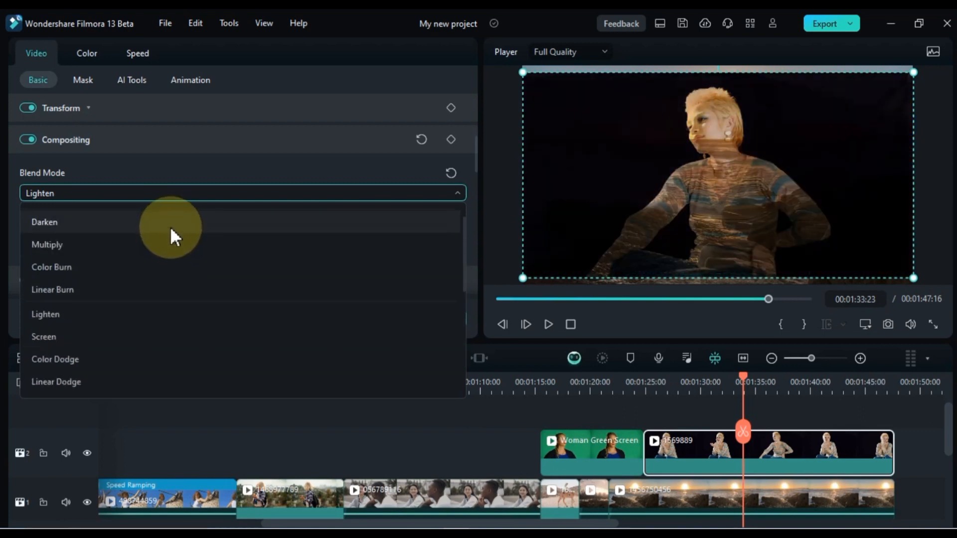
scroll(170, 229, up, 1)
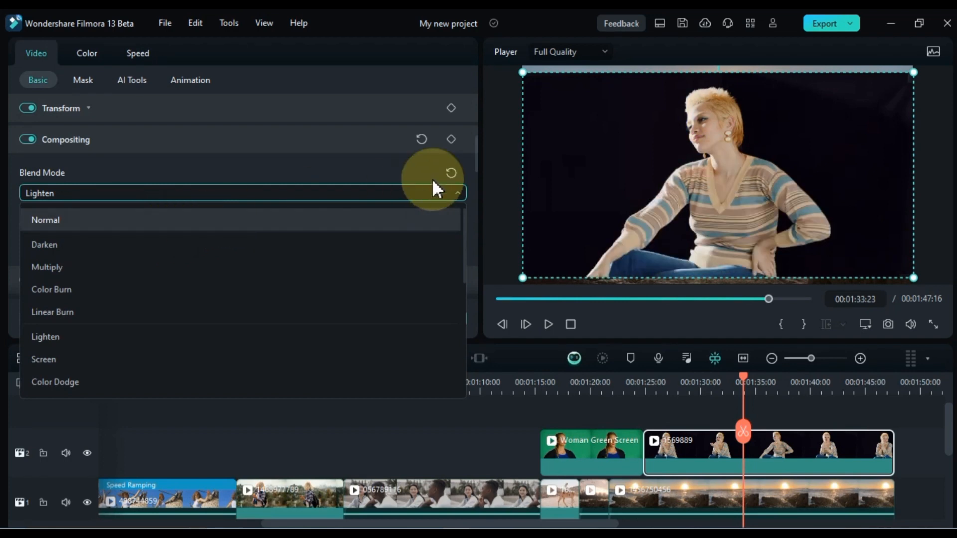
click(449, 172)
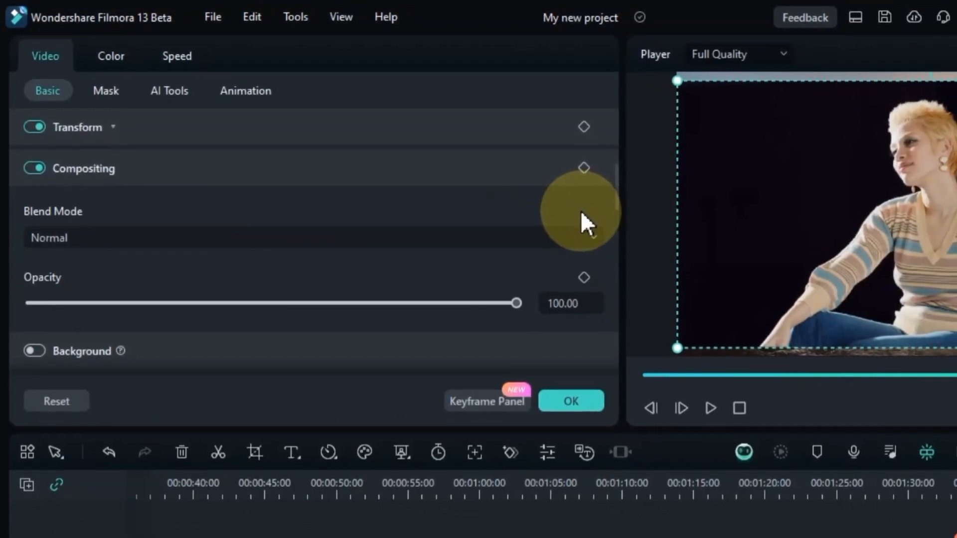
scroll(449, 250, up, 5)
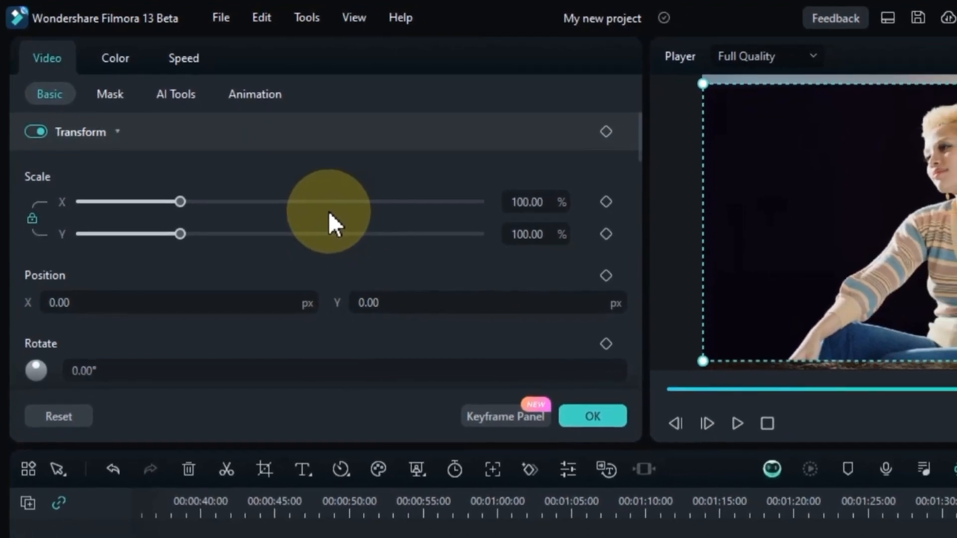
Turn on AI Portrait for clip 1569889 to remove its dark background.
click(184, 94)
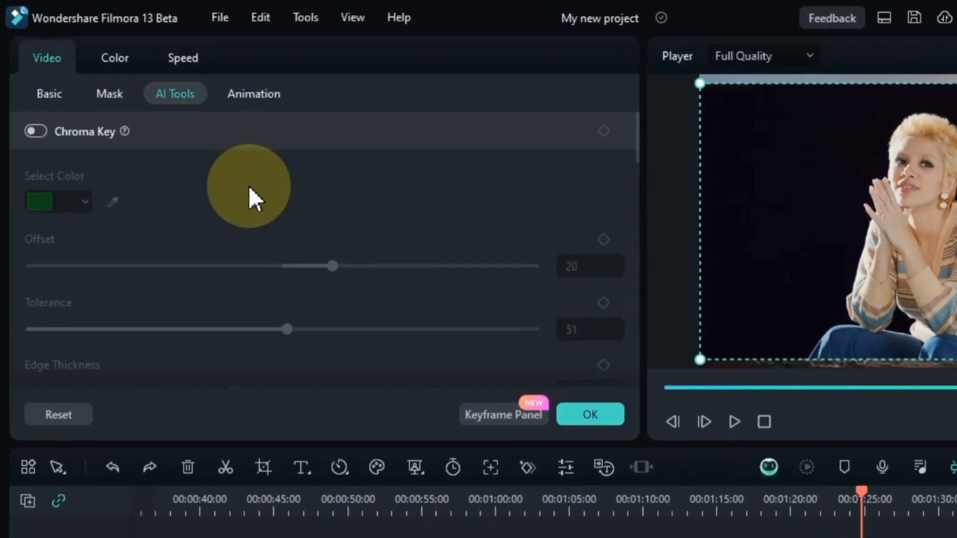
drag(650, 137, 654, 219)
click(40, 191)
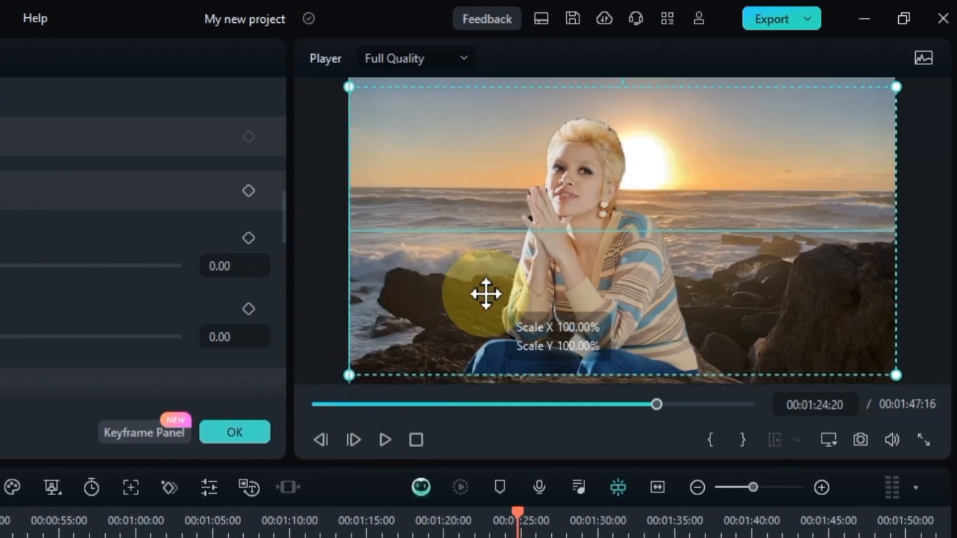
Move the cut-out woman down so the clip meets the lower edge of the frame, and play the composite.
drag(486, 300, 488, 306)
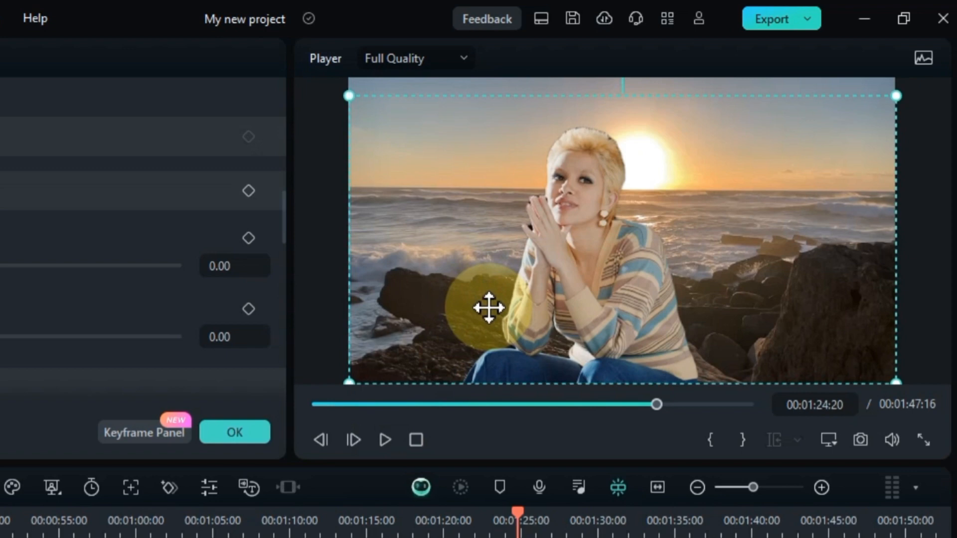
click(385, 440)
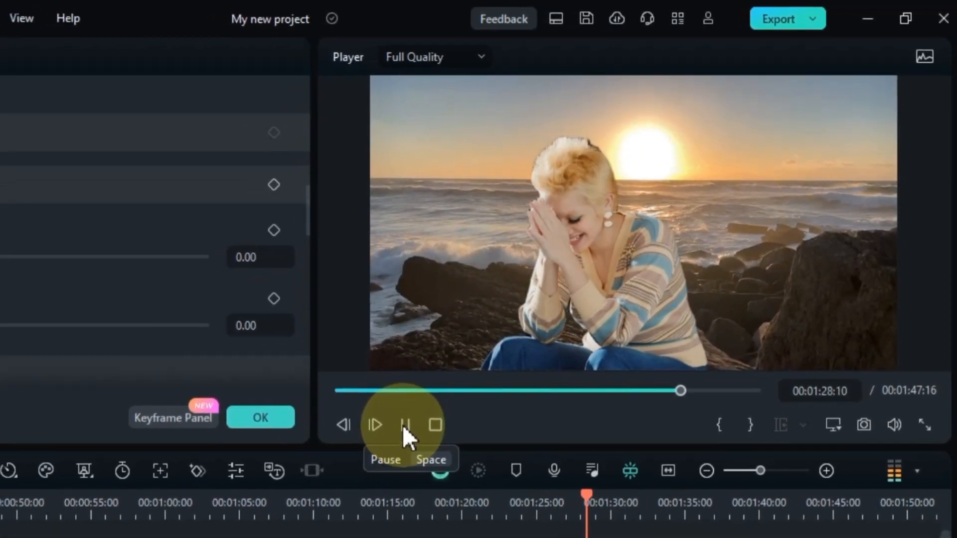
click(405, 426)
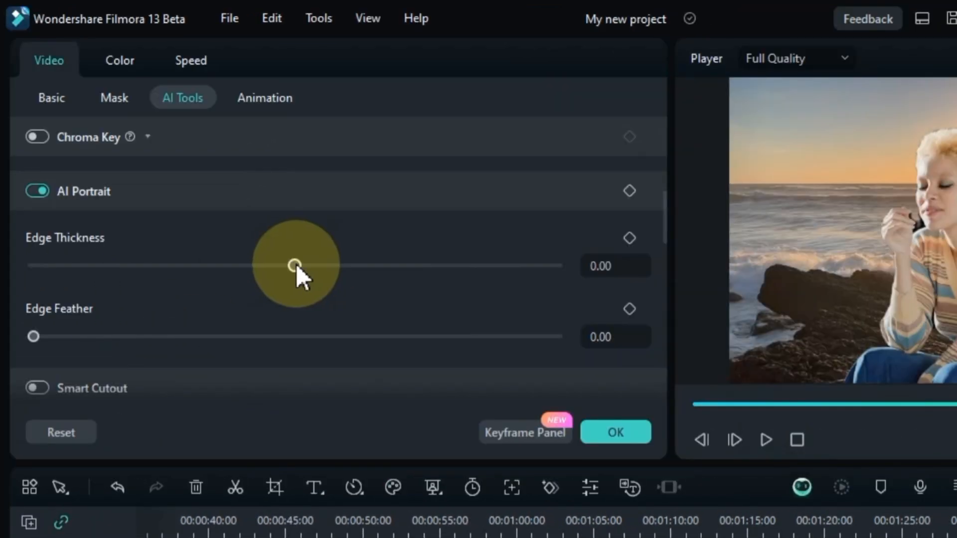
Set the AI Portrait edge thickness to -2.00 and edge feather to 1.00, and play back the result.
drag(296, 265, 339, 265)
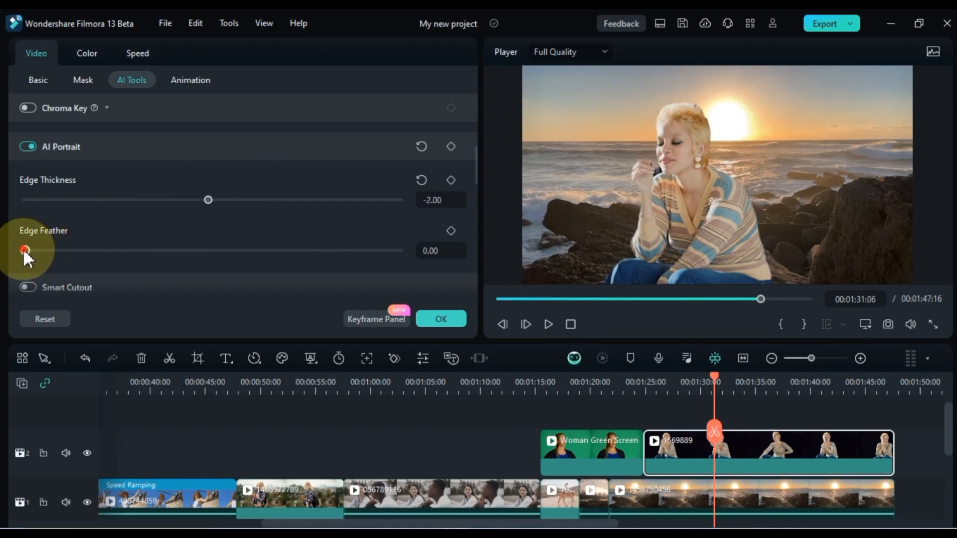
drag(24, 250, 301, 256)
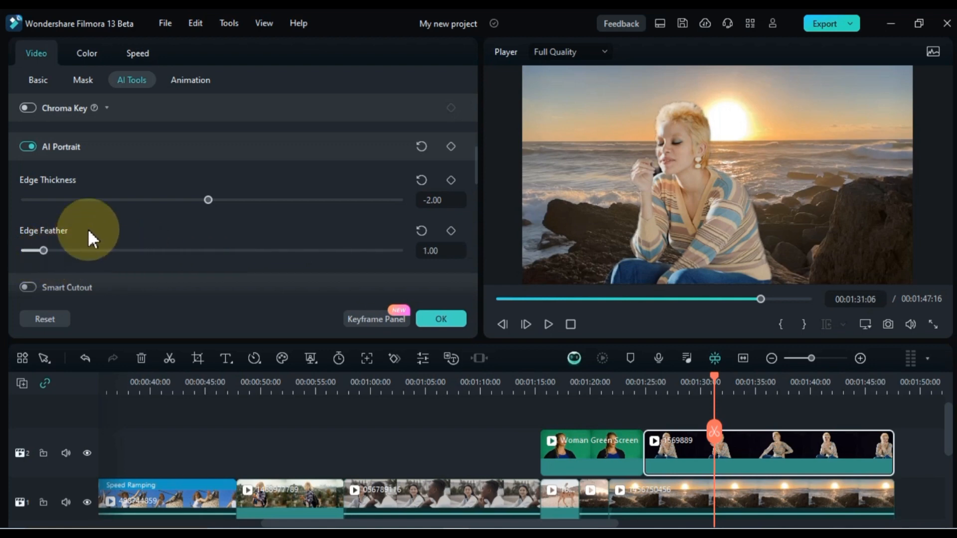
scroll(91, 223, down, 1)
scroll(92, 223, up, 1)
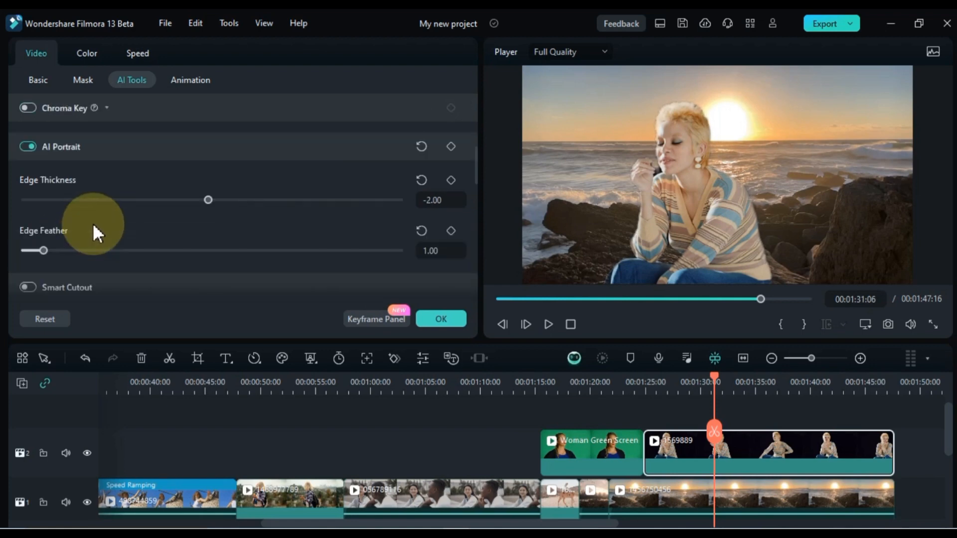
scroll(93, 223, up, 1)
click(549, 324)
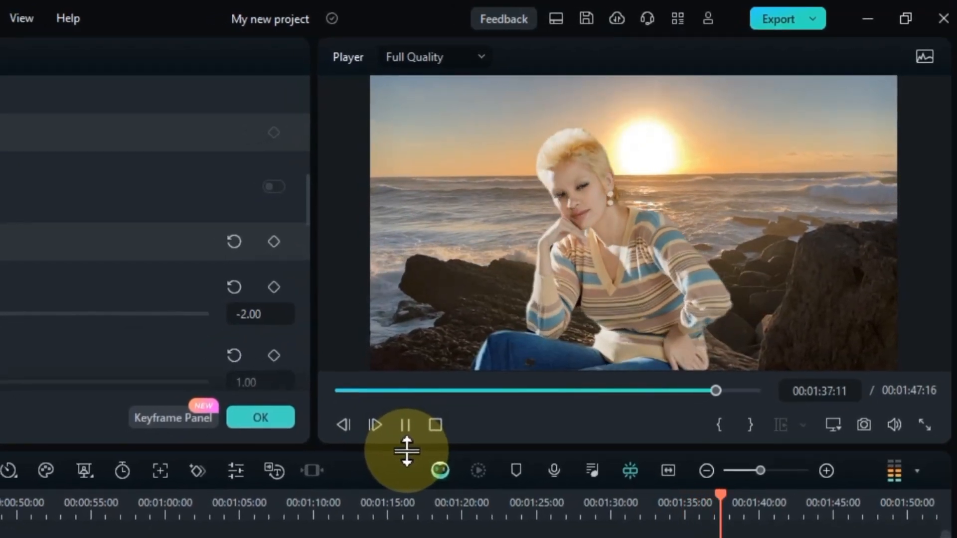
click(405, 424)
Trim clip 1569889 and the sunset background so both end at 00:01:30:00.
click(627, 516)
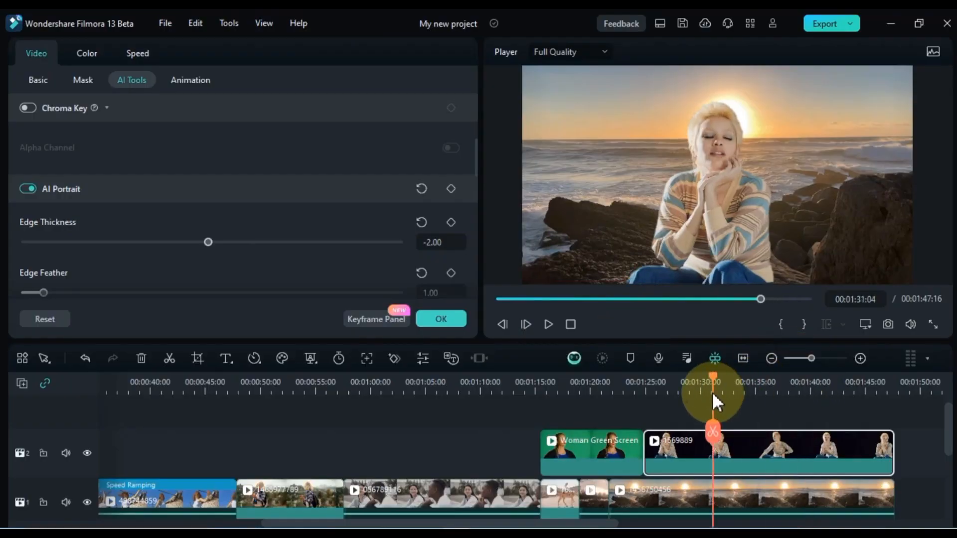
drag(714, 402, 685, 389)
click(700, 433)
key(Delete)
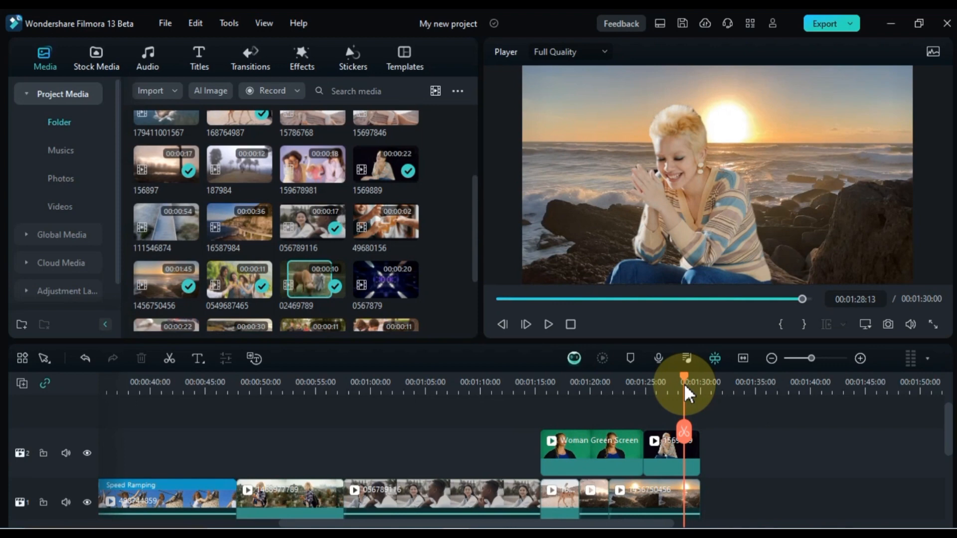
Add the boardwalk clip 111546874 to video track 1 right after the sunset background.
drag(477, 210, 476, 184)
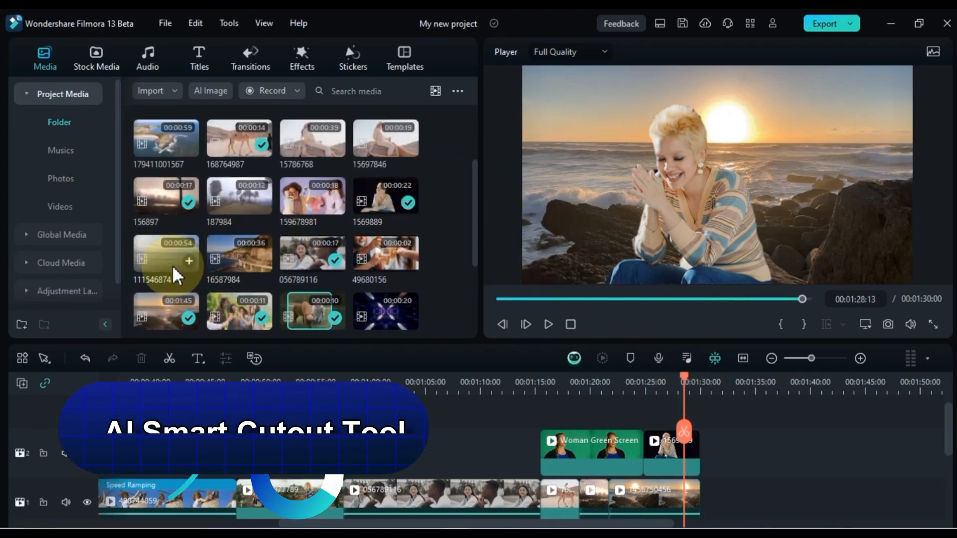
drag(162, 262, 715, 496)
click(711, 383)
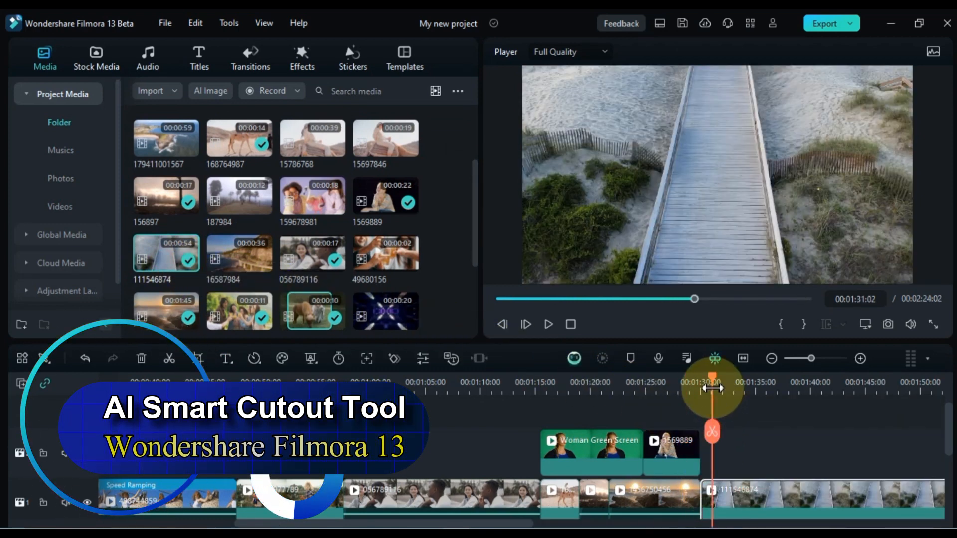
Fit the timeline, split the boardwalk clip at 00:01:39:03 and delete the part after the cut.
click(743, 359)
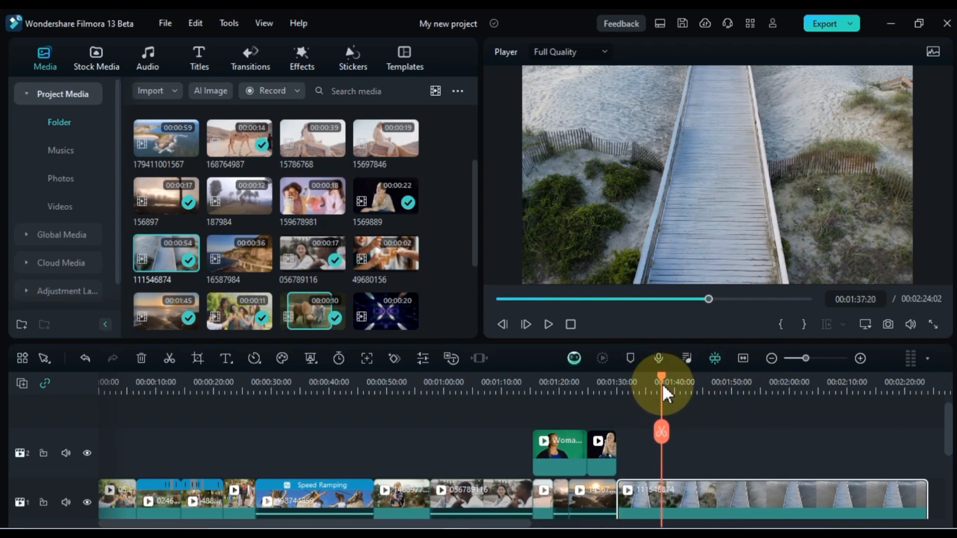
drag(664, 393, 674, 396)
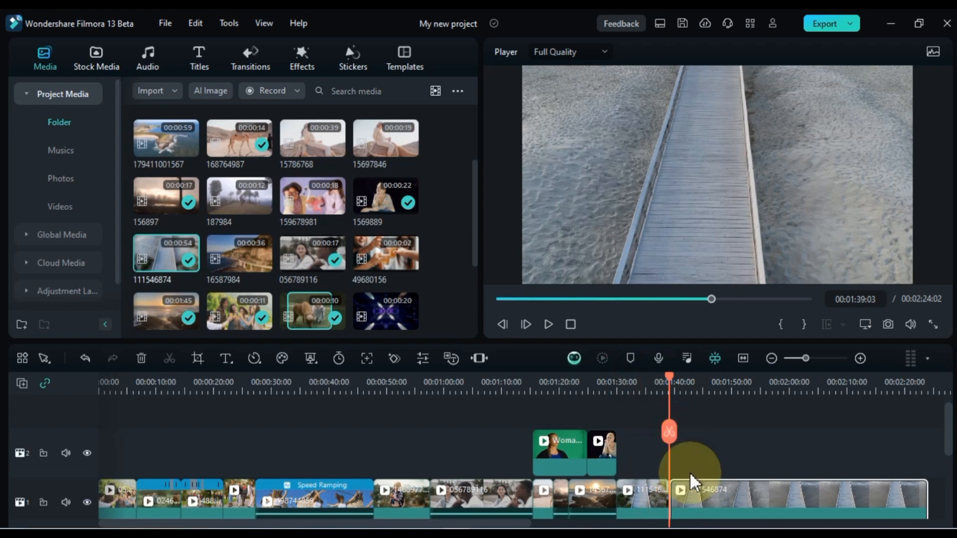
key(Delete)
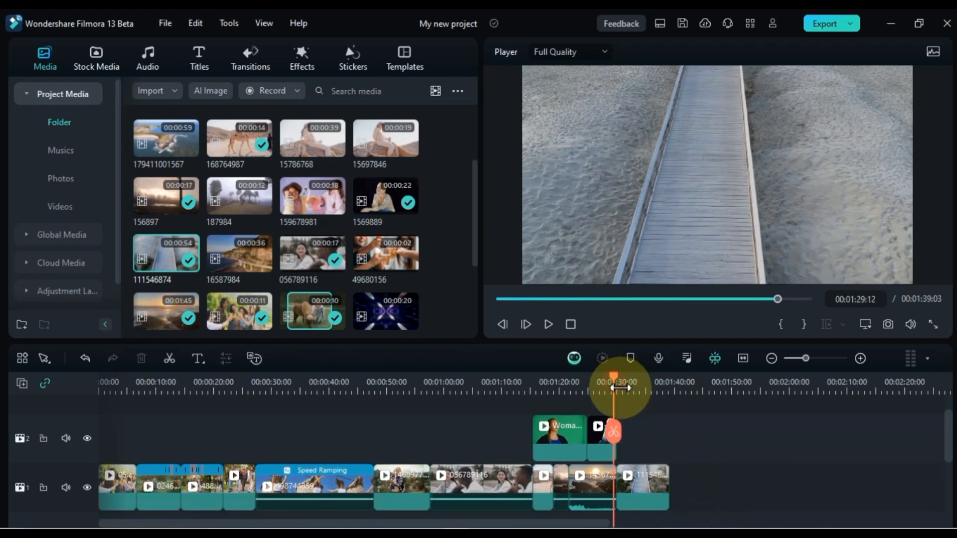
Turn on Smart Cutout for the trimmed boardwalk clip and open the Smart Cutout editor.
double_click(634, 479)
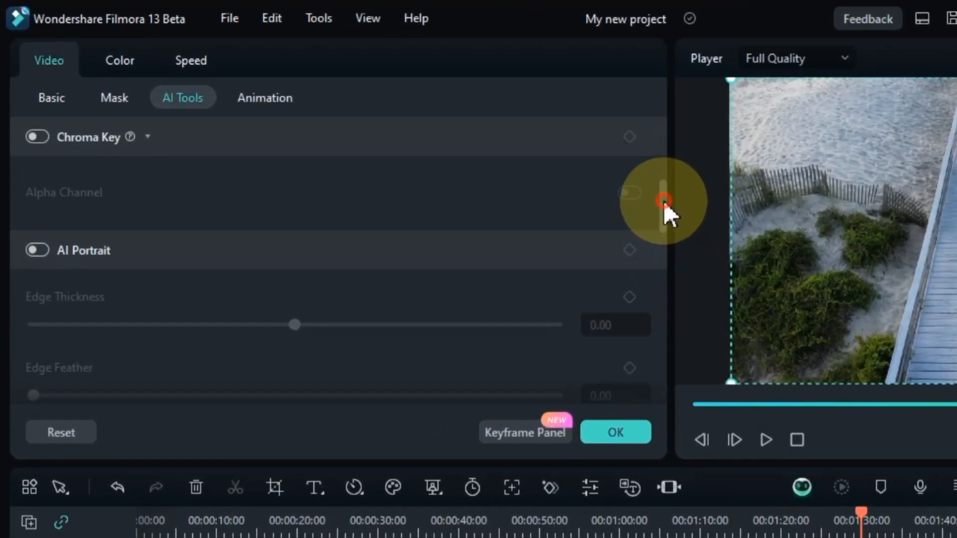
drag(663, 202, 662, 249)
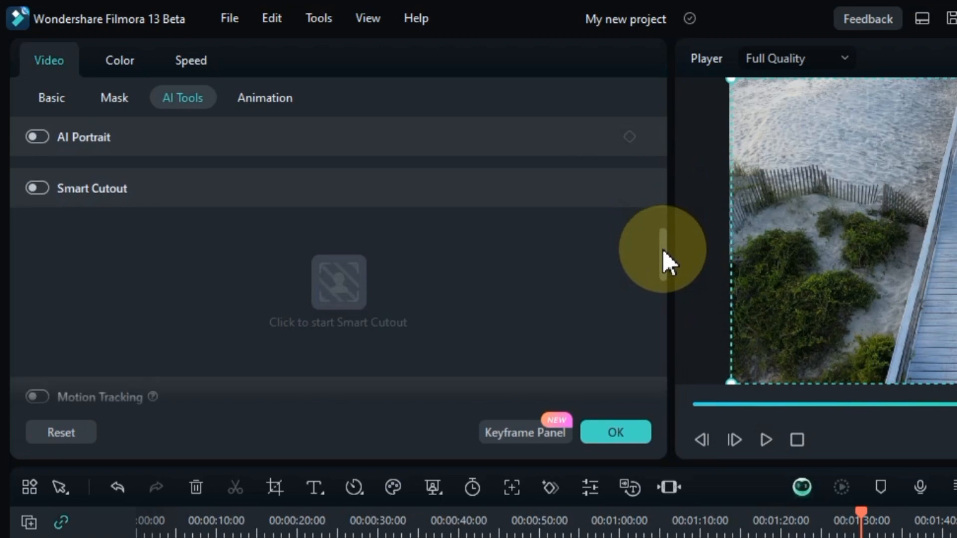
click(38, 189)
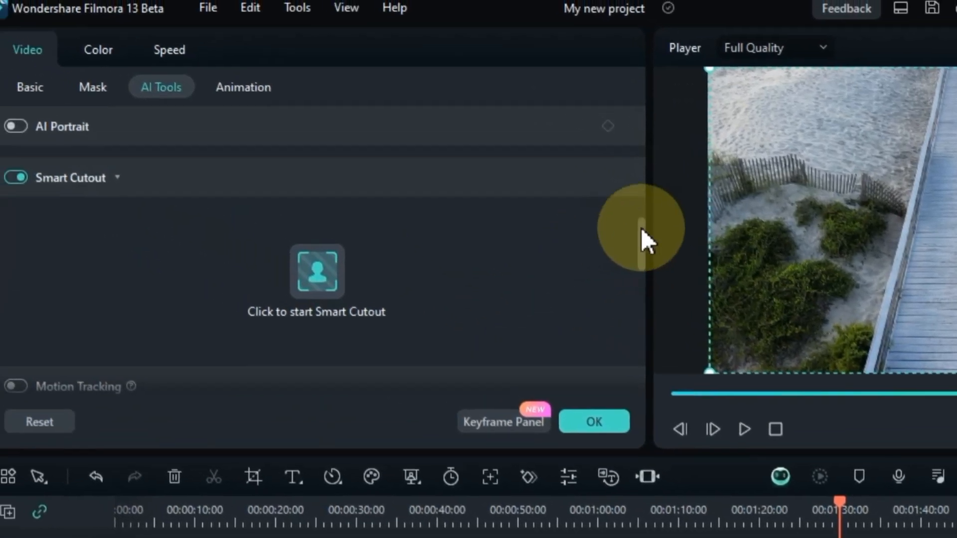
mouse_move(641, 229)
mouse_down()
mouse_move(638, 250)
mouse_move(632, 228)
mouse_up()
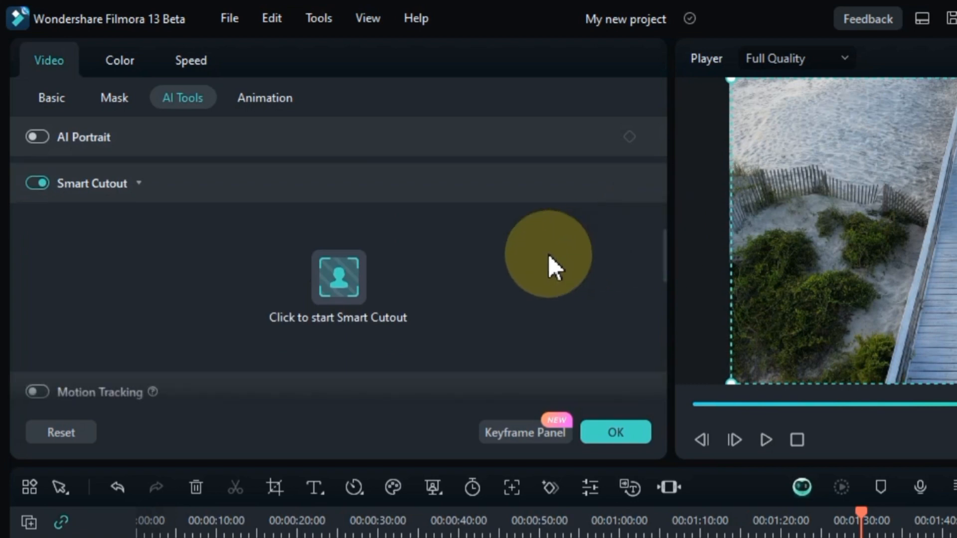
click(331, 282)
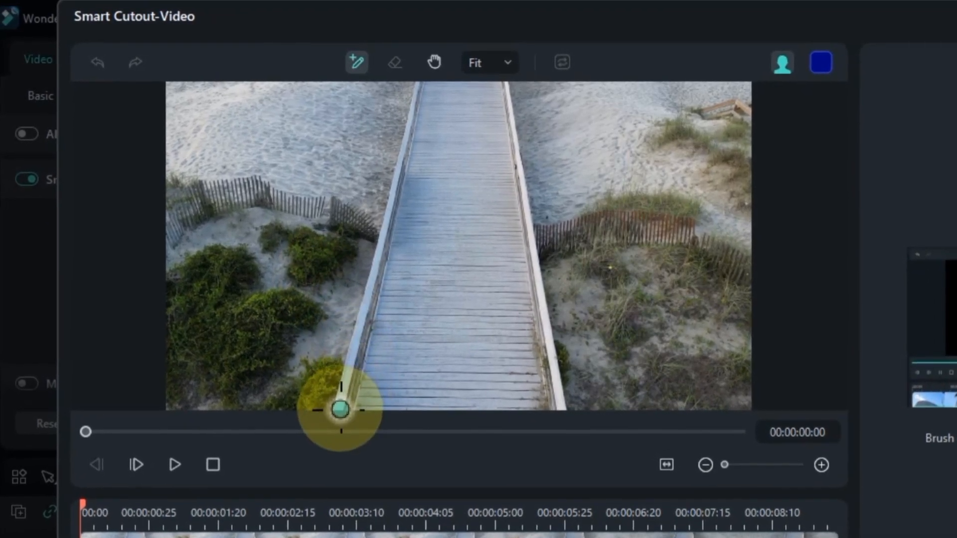
Brush over the whole wooden boardwalk, including its railings, using a brush size of 155 for the larger area.
mouse_move(335, 410)
mouse_down()
mouse_move(424, 89)
mouse_move(498, 85)
mouse_move(556, 366)
mouse_move(496, 409)
mouse_up()
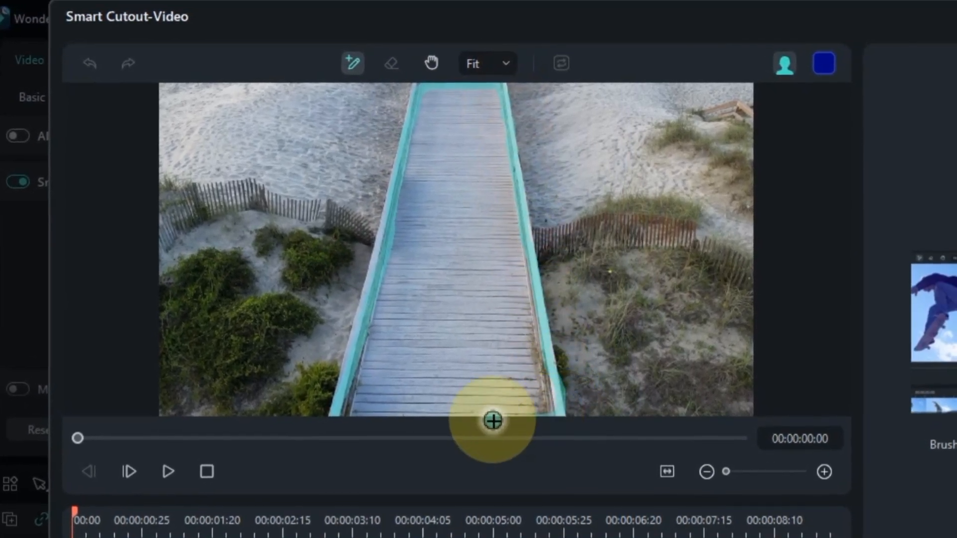
drag(493, 421, 428, 417)
drag(287, 298, 293, 271)
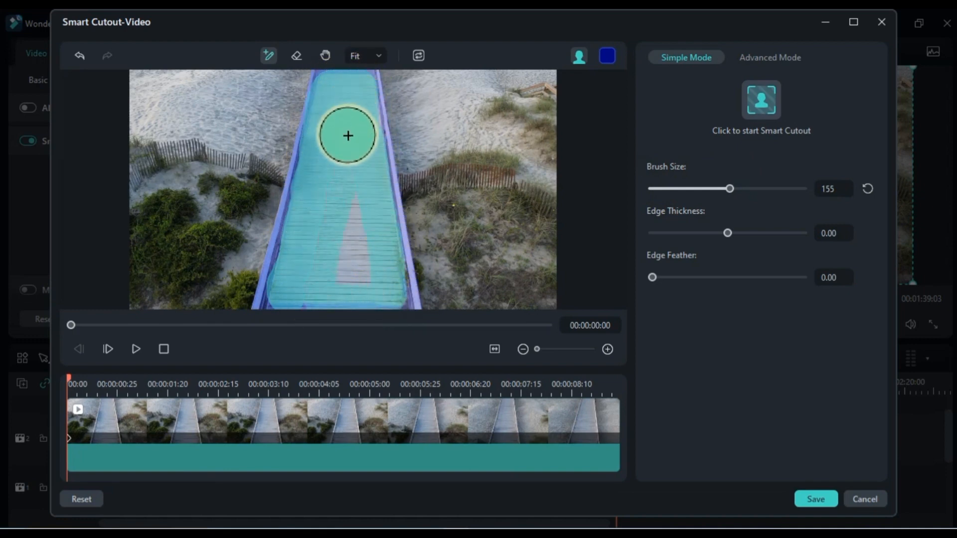
drag(341, 283, 284, 305)
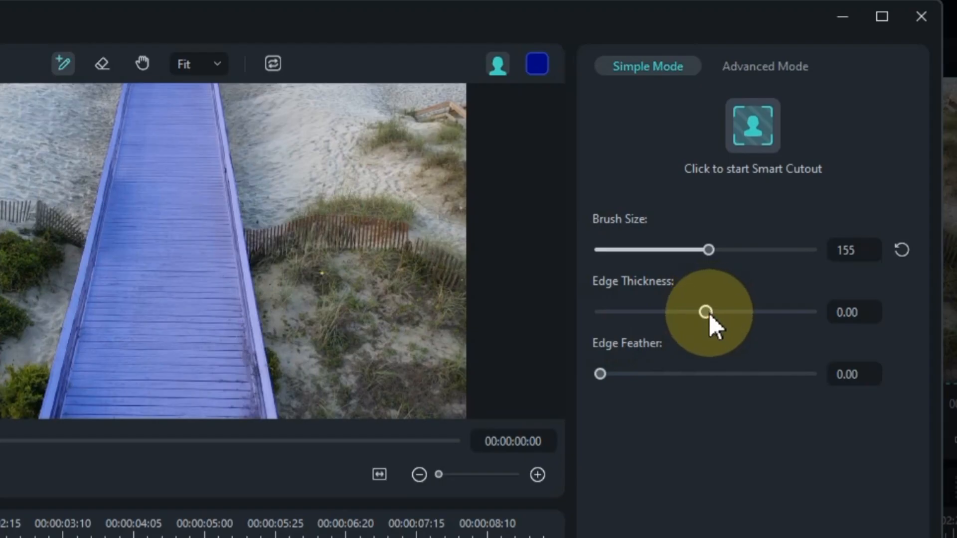
Try different edge thickness and feather values on the boardwalk mask, settling on thickness 0.00 and feather 1.21.
drag(729, 233, 785, 236)
drag(785, 314, 702, 319)
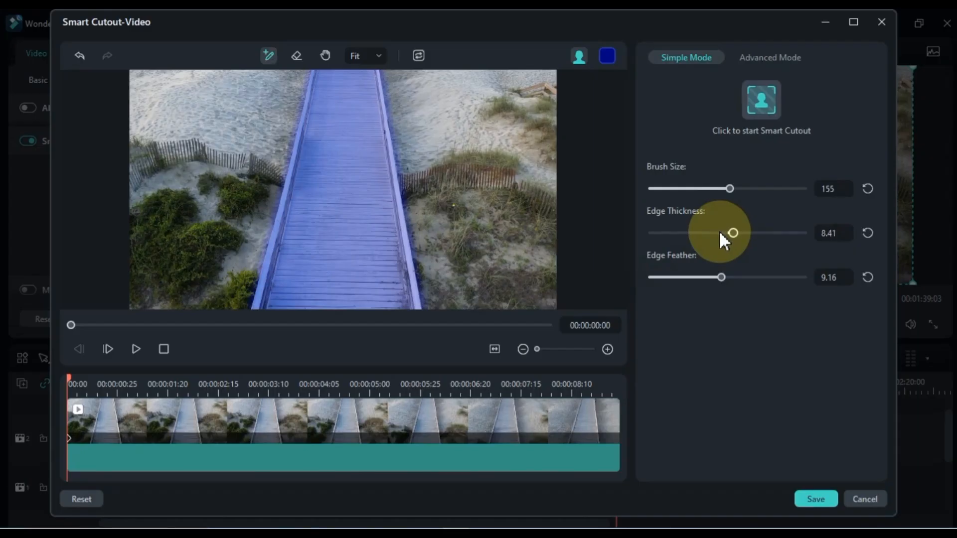
drag(692, 309, 659, 313)
drag(703, 277, 804, 277)
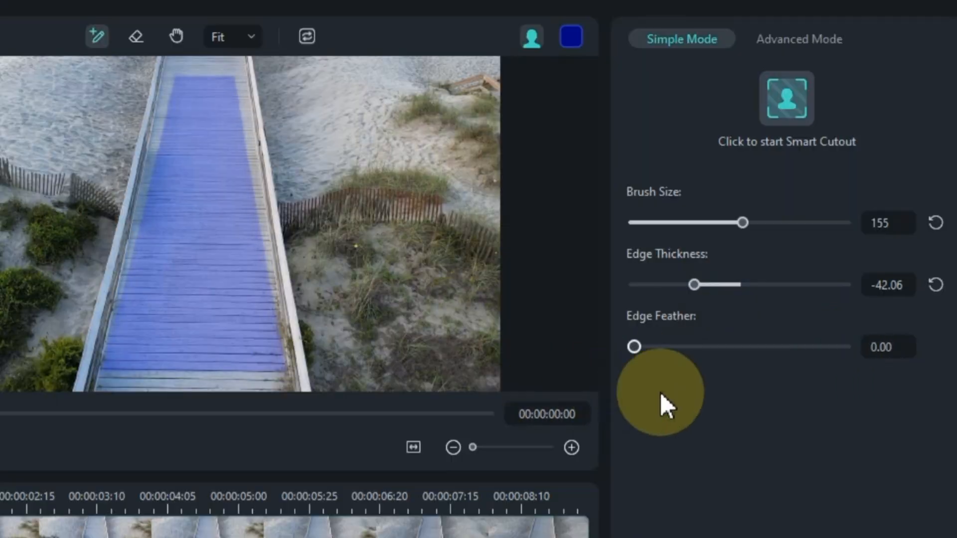
drag(660, 392, 682, 390)
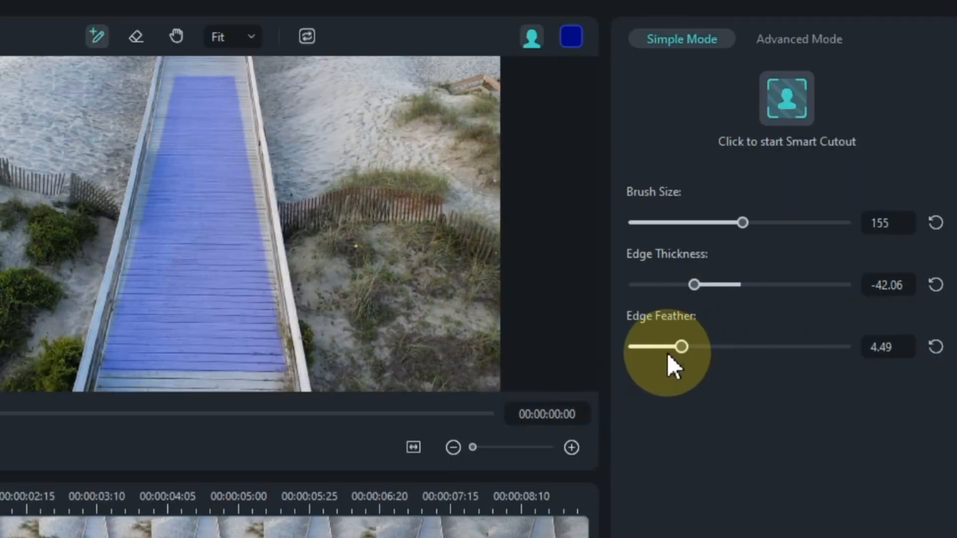
drag(667, 351, 646, 351)
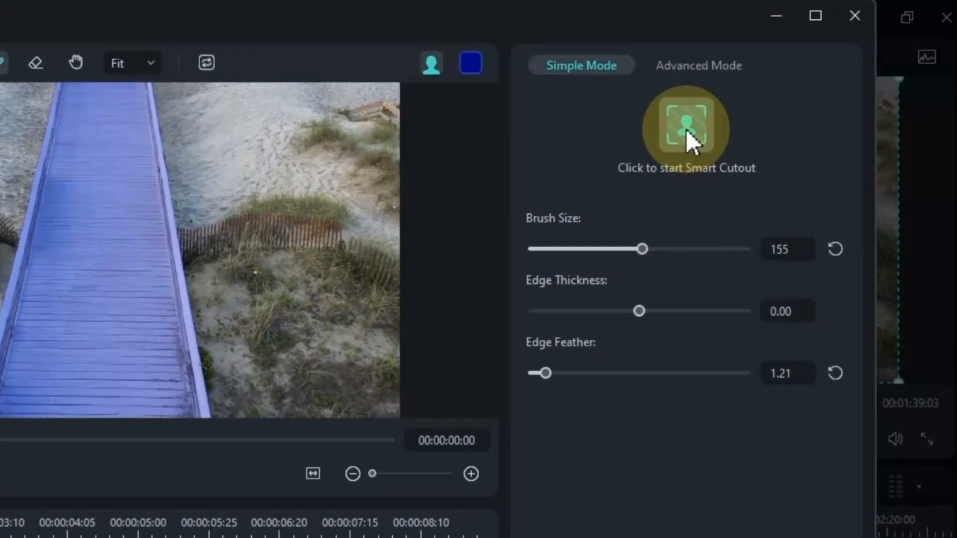
Run Smart Cutout on the boardwalk selection and scrub through the clip to 00:00:08:21 to check the mask.
click(685, 130)
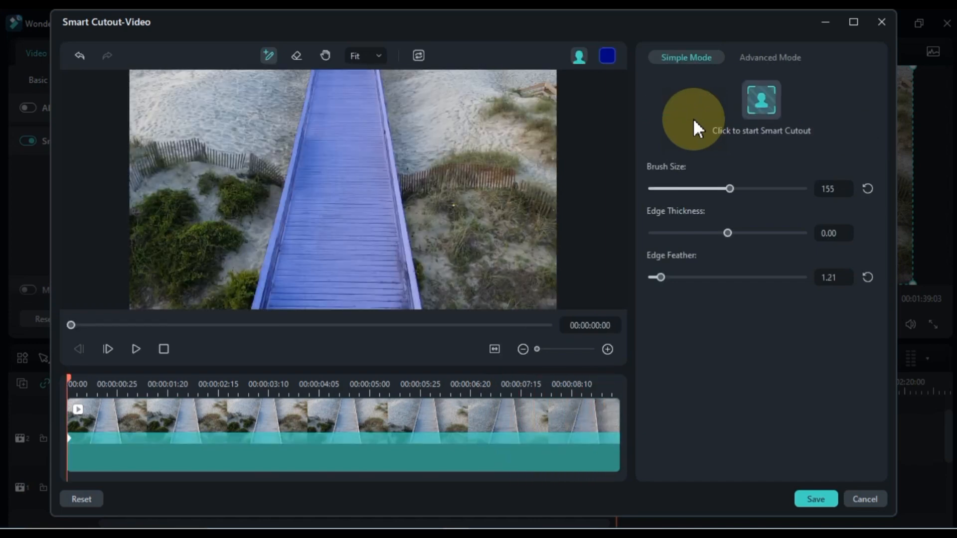
drag(68, 381, 56, 400)
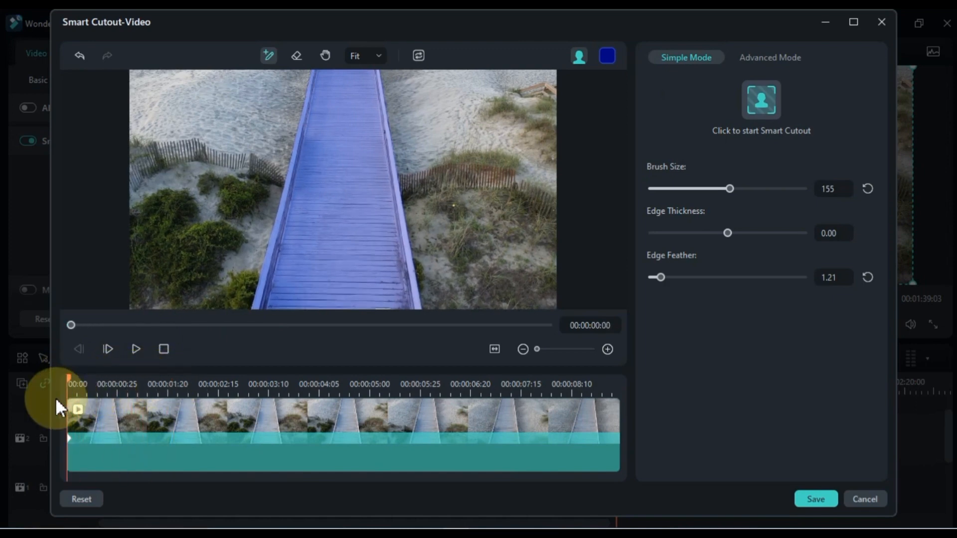
drag(250, 391, 594, 379)
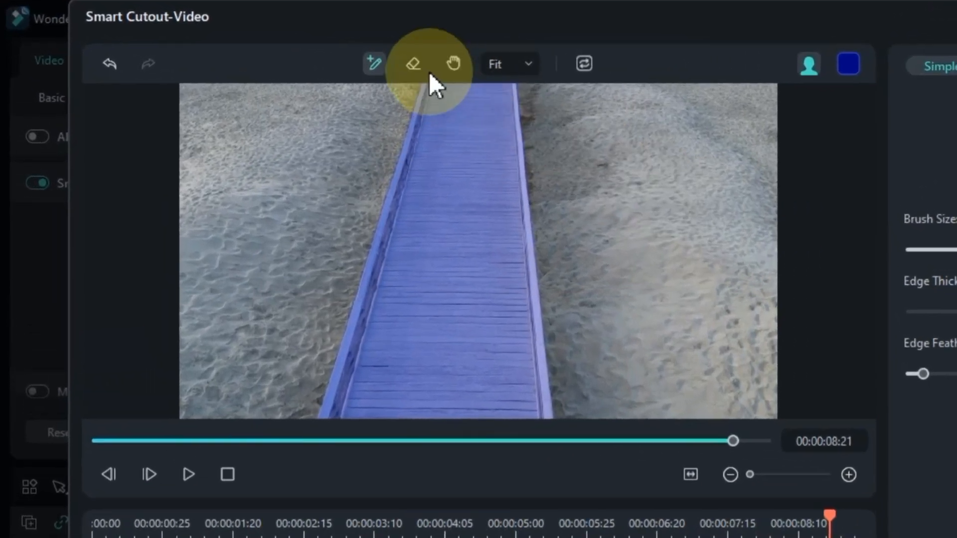
Inspect the edges of the boardwalk mask at 100% and 200% zoom.
click(412, 64)
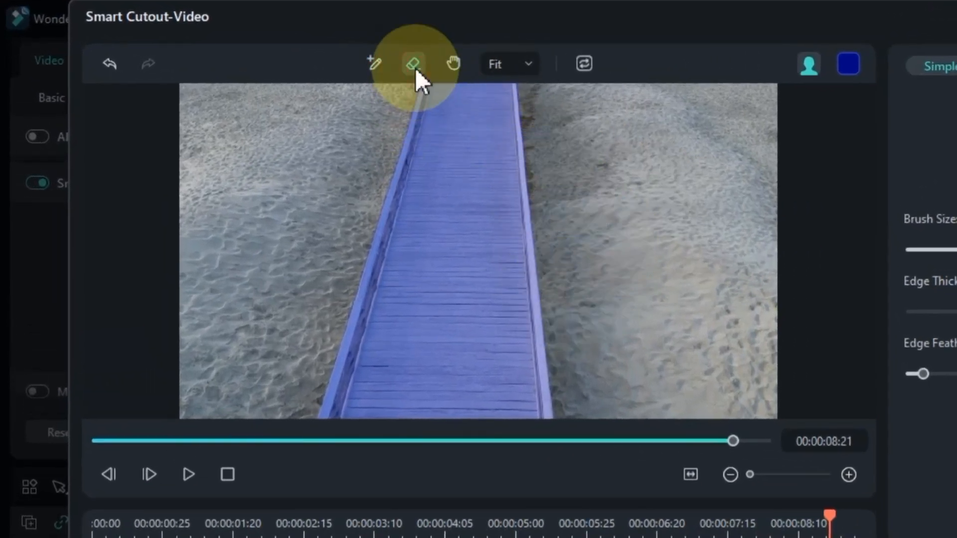
click(451, 63)
click(506, 63)
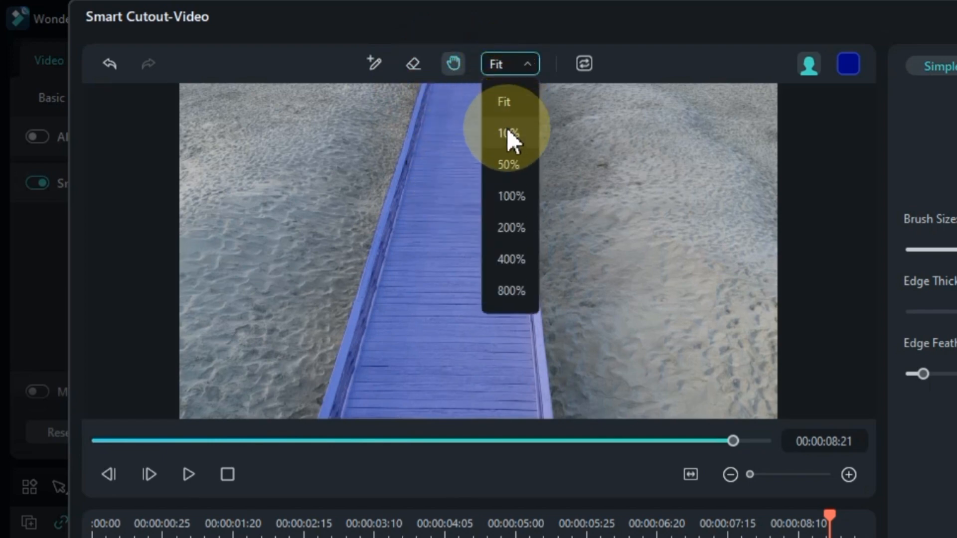
click(507, 187)
drag(380, 188, 484, 414)
drag(536, 173, 534, 64)
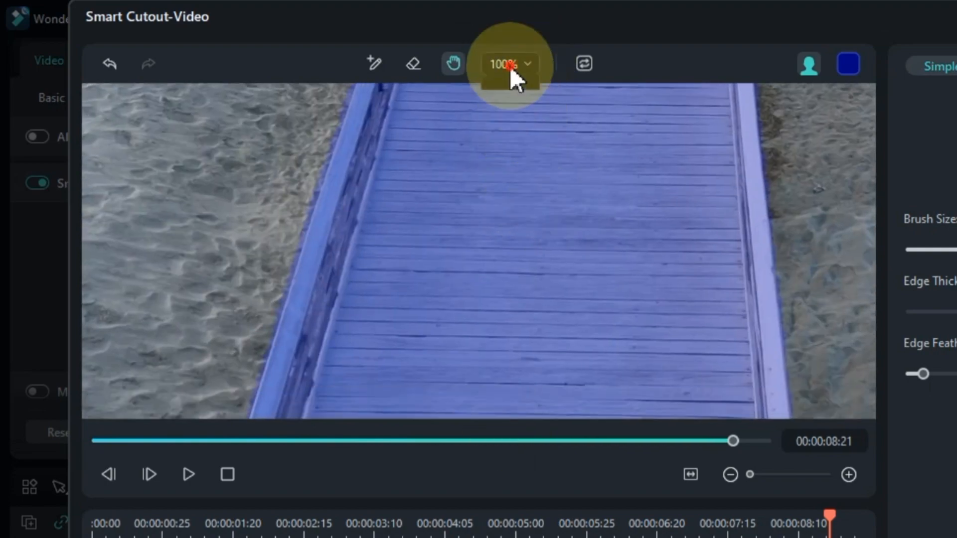
click(510, 66)
click(360, 173)
drag(271, 160, 320, 208)
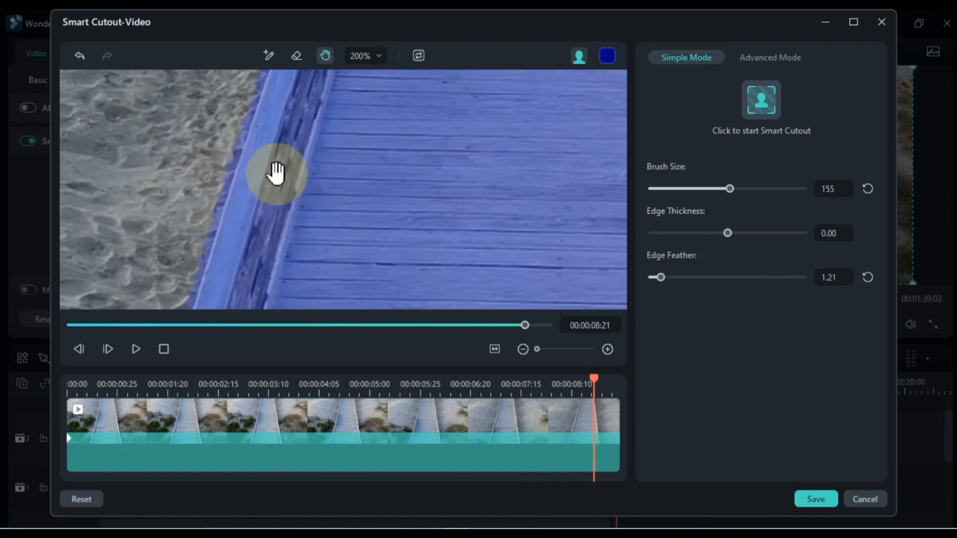
Set the boardwalk mask's edge thickness to -4.67 and edge feather to 2.99, checking both railings at 200% zoom.
drag(722, 230, 723, 235)
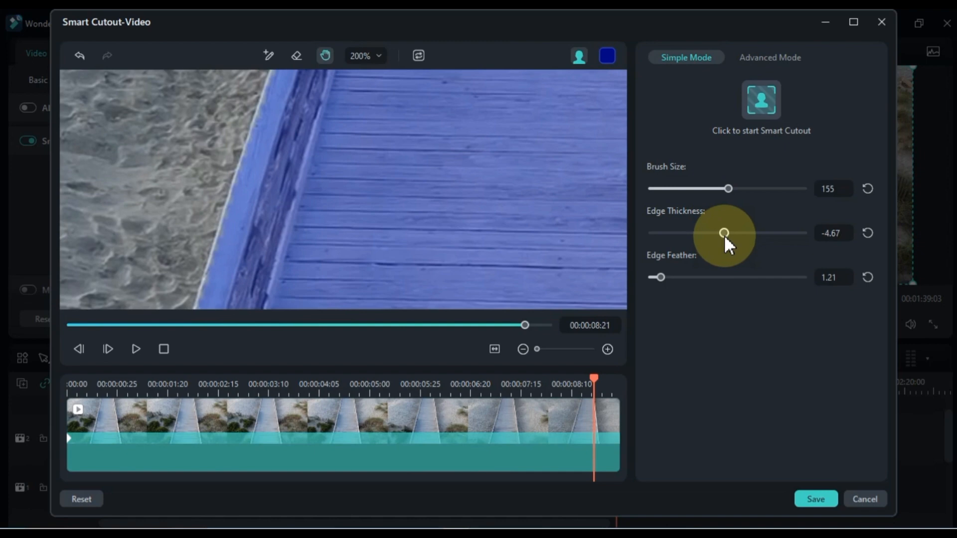
mouse_move(662, 277)
mouse_down()
mouse_move(684, 278)
mouse_move(674, 279)
mouse_up()
drag(576, 253, 243, 251)
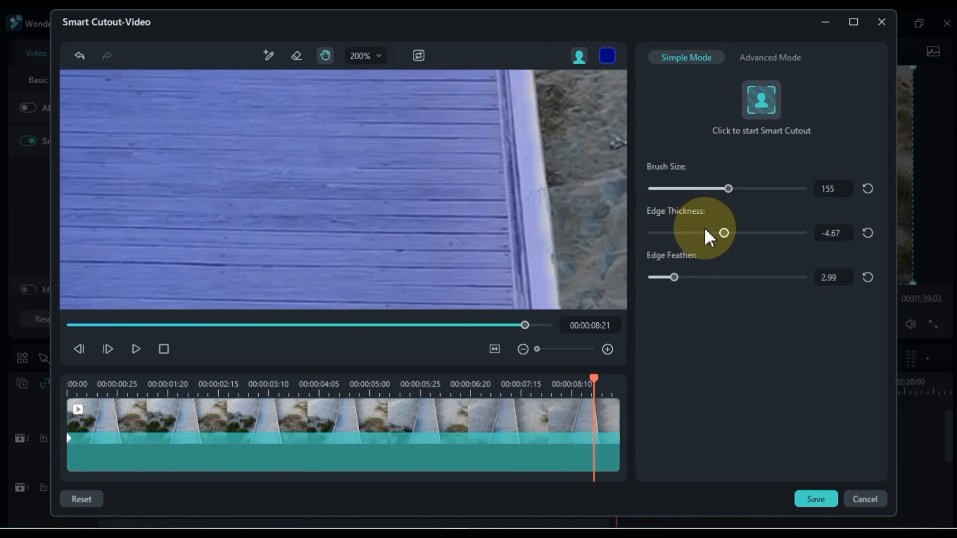
drag(468, 166, 504, 275)
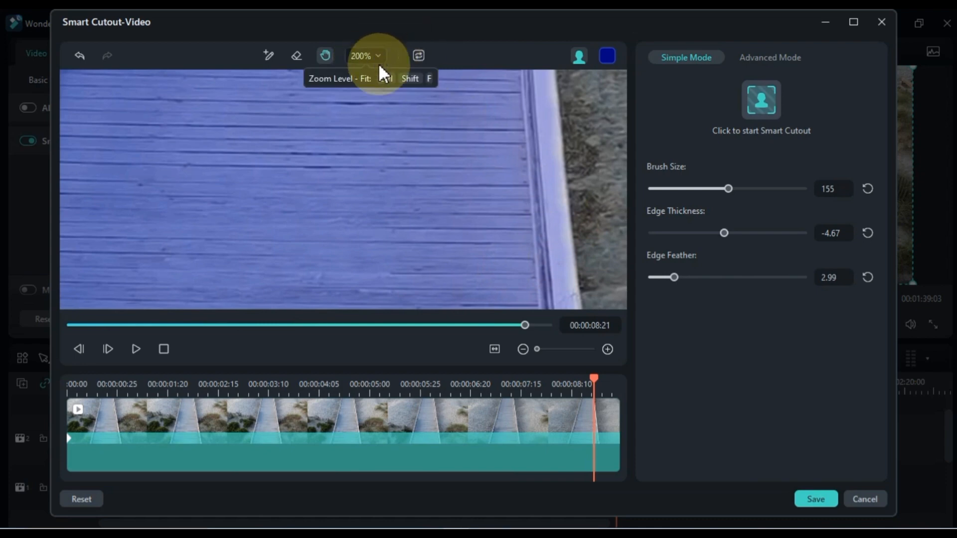
Save the boardwalk cutout with the preview fitted to view, and play the clip on the timeline from 00:01:30:00.
click(363, 58)
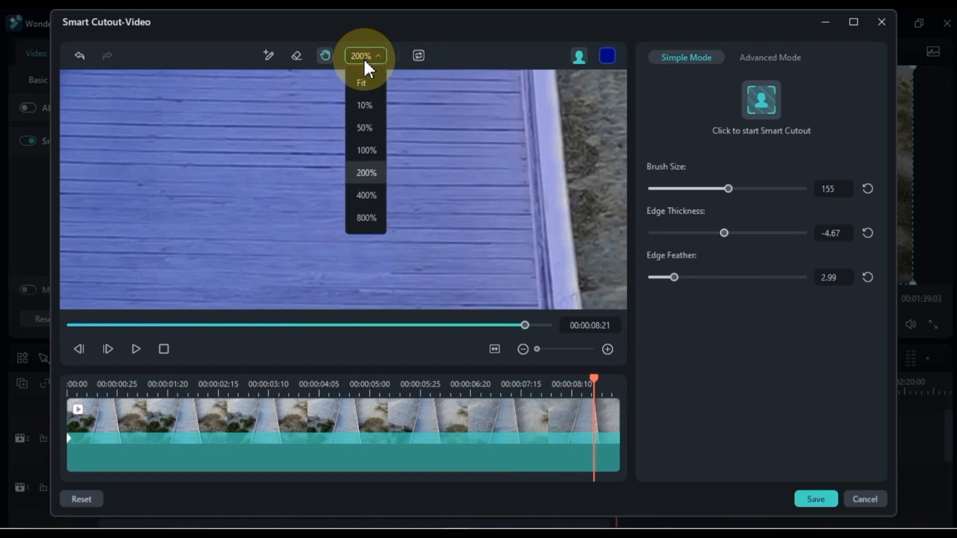
click(364, 83)
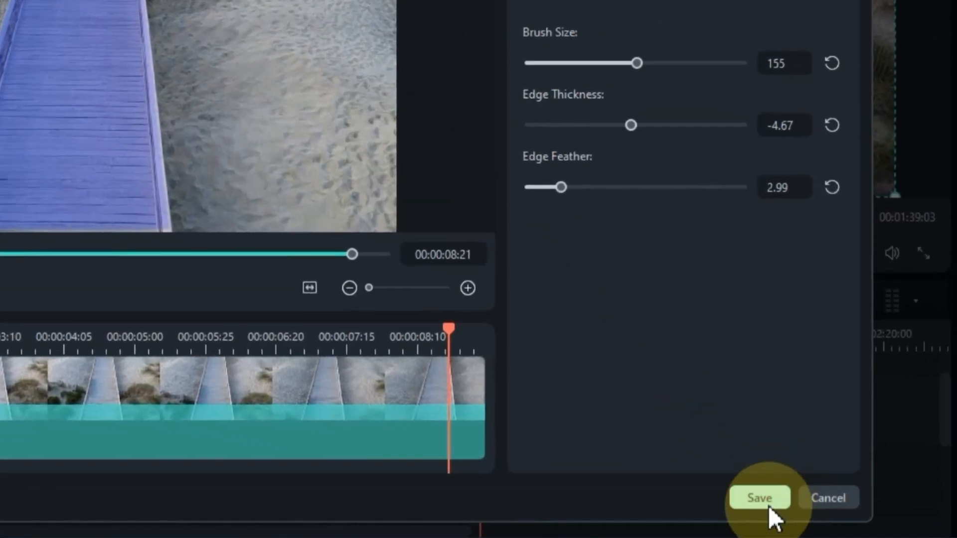
click(767, 503)
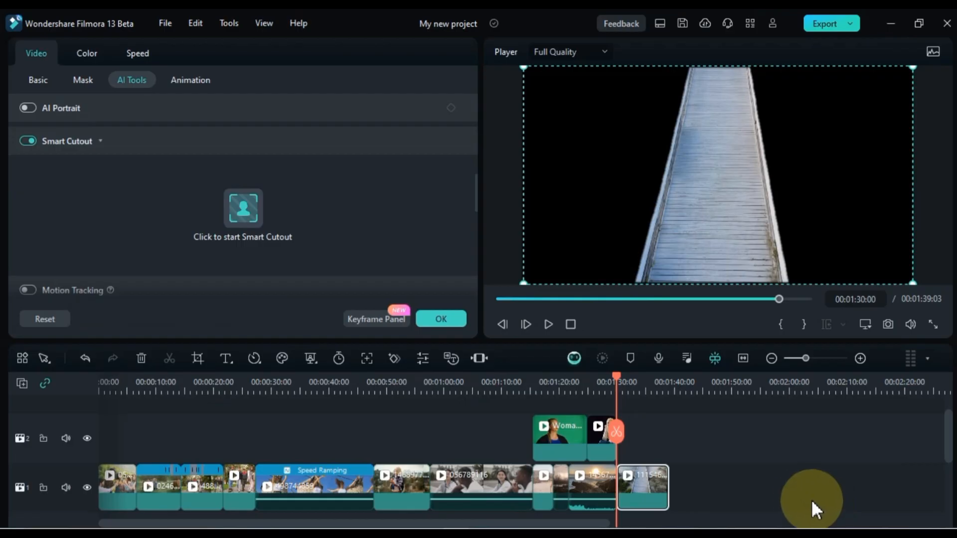
click(656, 440)
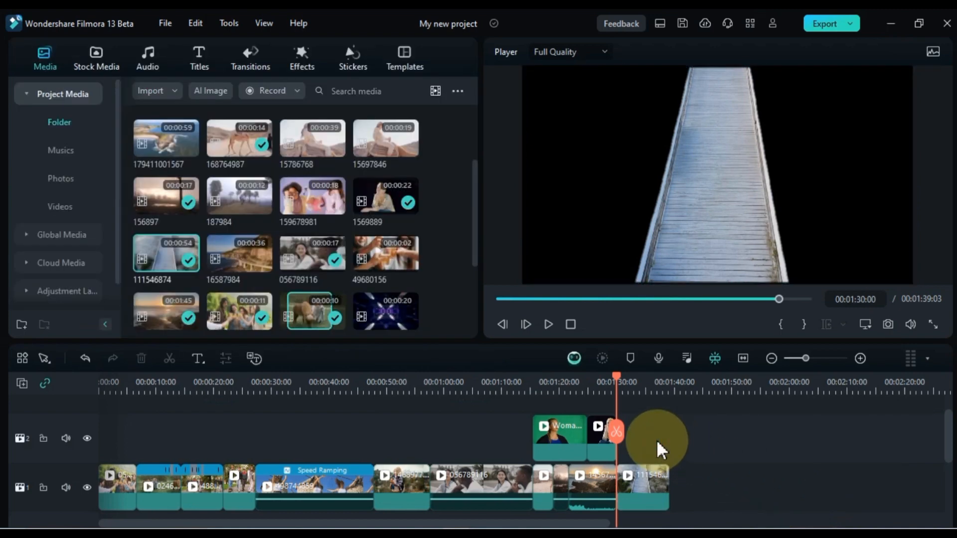
key(space)
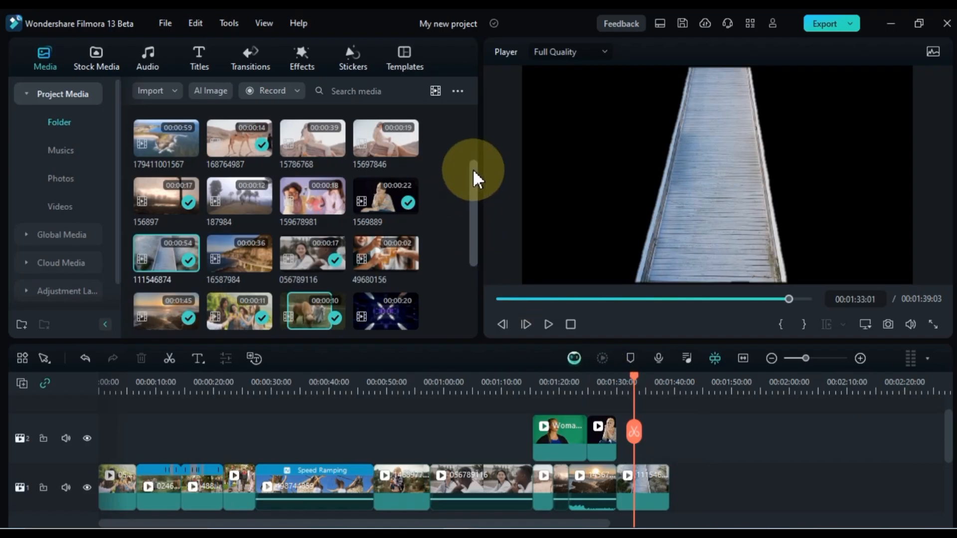
drag(281, 235, 281, 279)
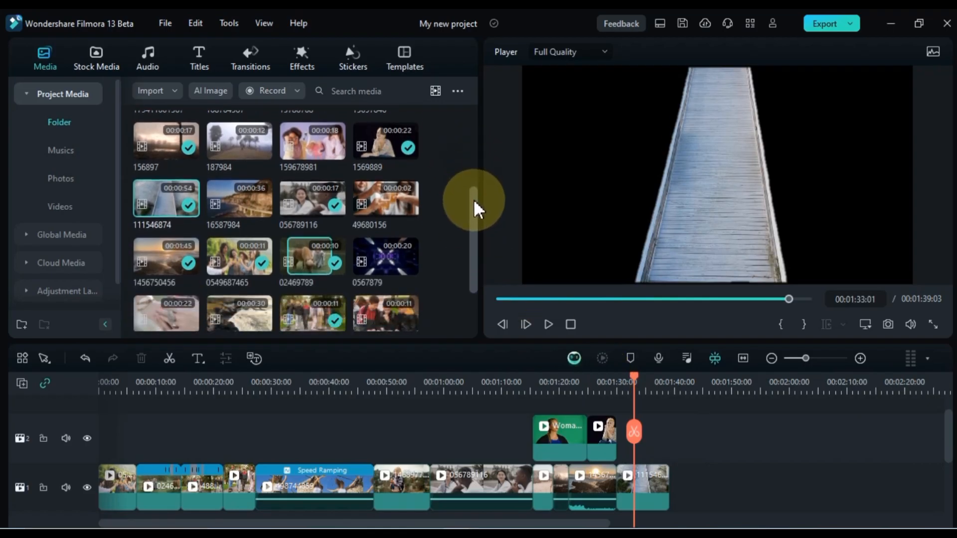
drag(476, 209, 471, 154)
drag(166, 184, 642, 436)
click(642, 468)
drag(715, 474, 668, 488)
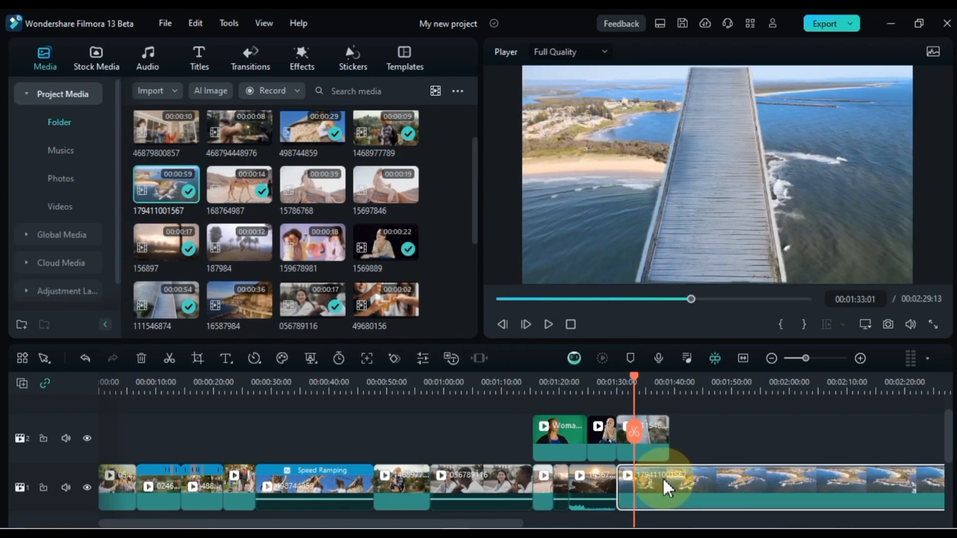
Cut the coastal clip at 00:01:39:03, where the boardwalk clip ends, and delete the excess.
drag(656, 382, 670, 449)
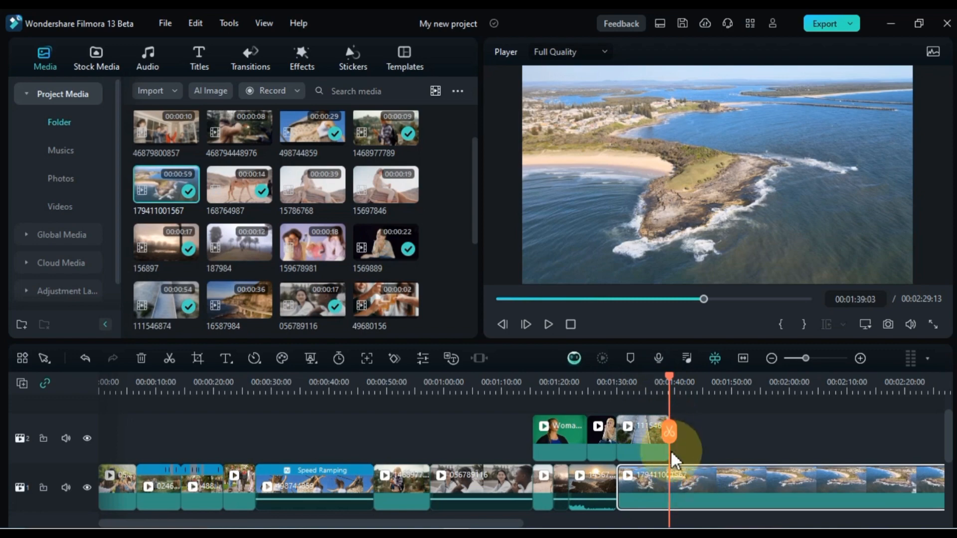
click(694, 501)
key(Delete)
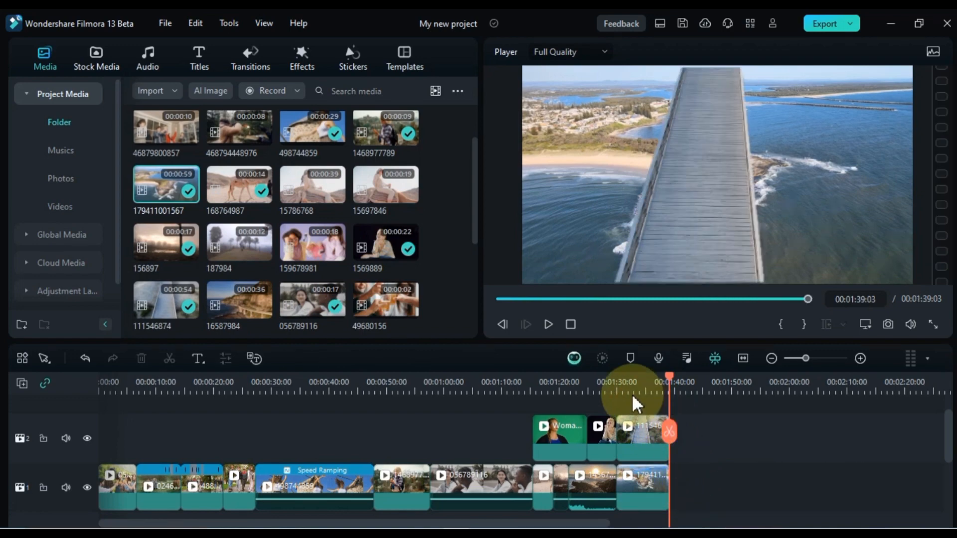
Scale the boardwalk clip on track 2 to 102% and shift its X position to -153 px.
click(617, 383)
double_click(638, 438)
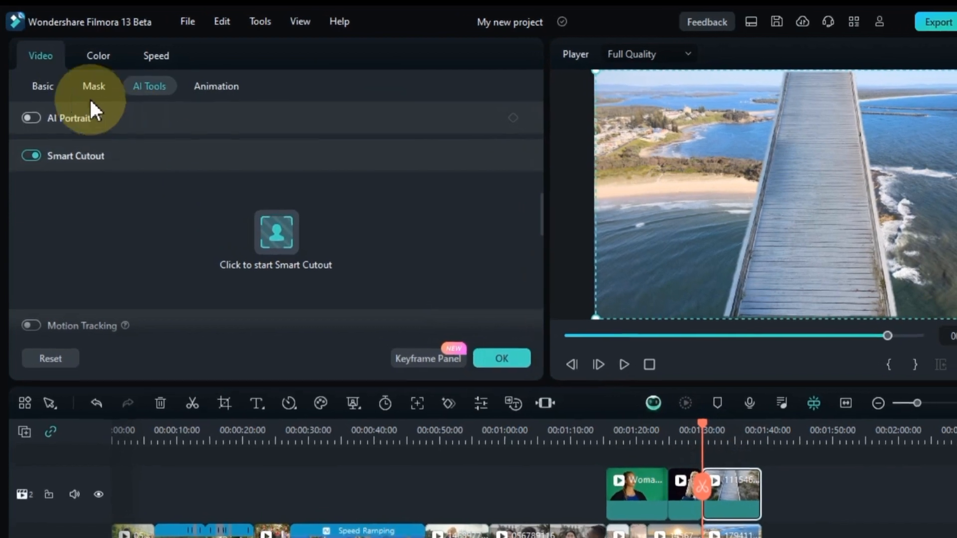
click(42, 85)
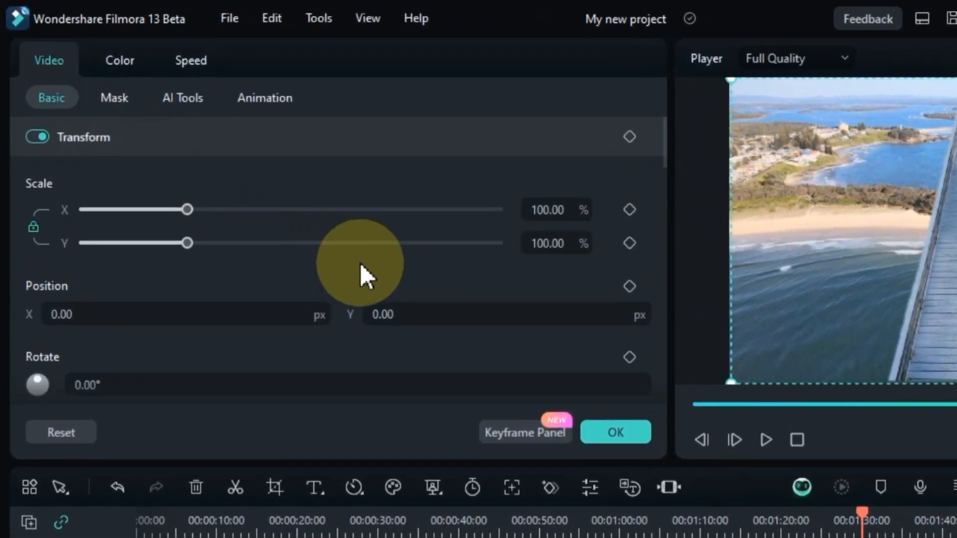
scroll(547, 213, up, 4)
scroll(547, 213, down, 4)
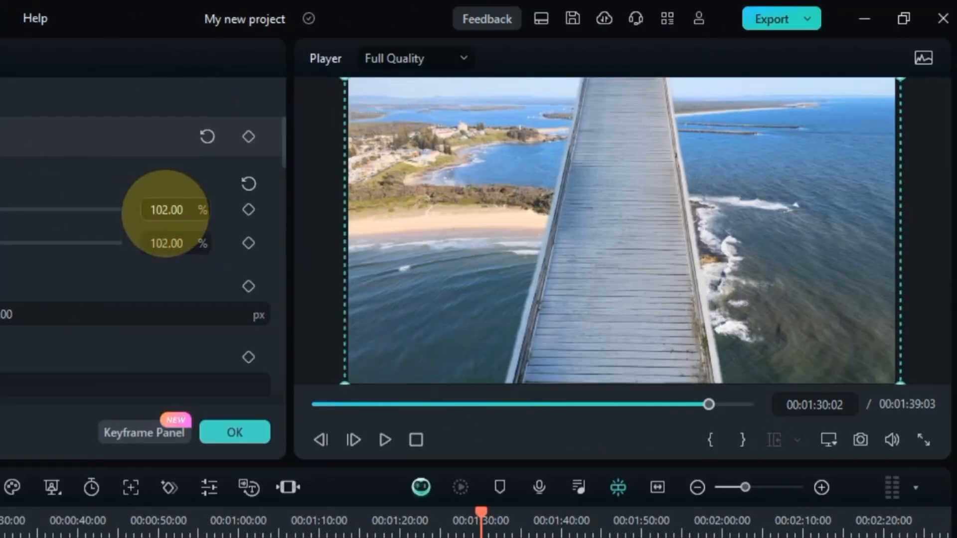
scroll(547, 213, up, 1)
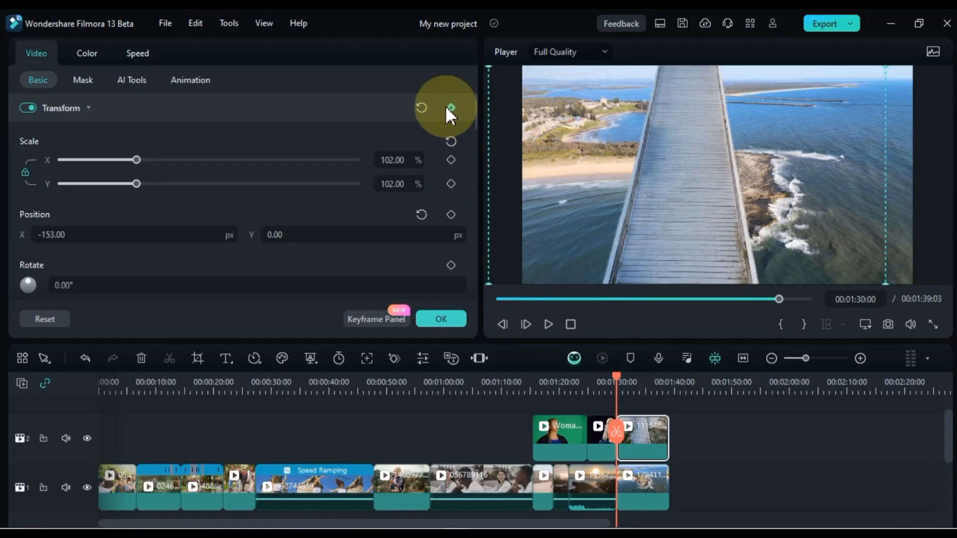
Keyframe the boardwalk's X position from 362 px at 00:01:30:00 to -106 px at 00:01:38:01, and play the animation.
click(451, 107)
drag(153, 235, 177, 246)
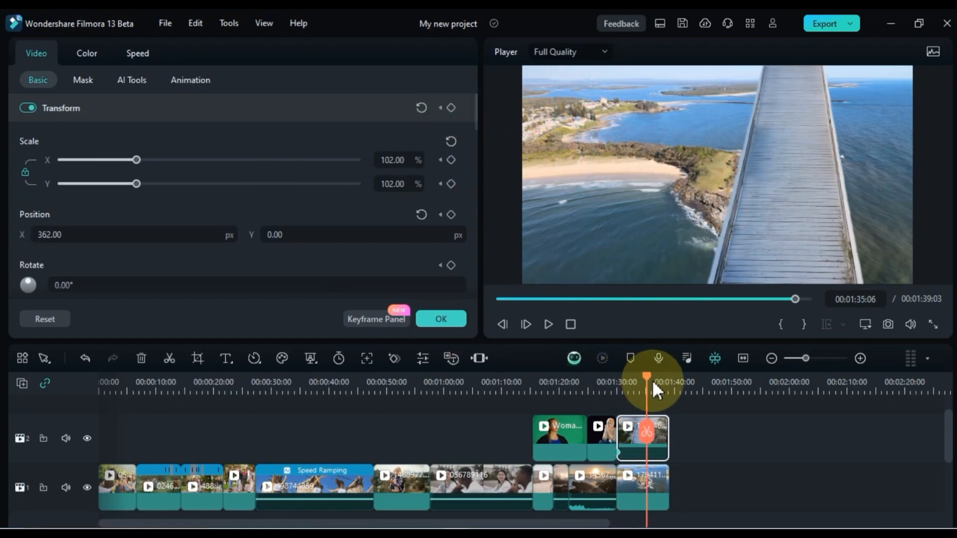
drag(653, 382, 663, 380)
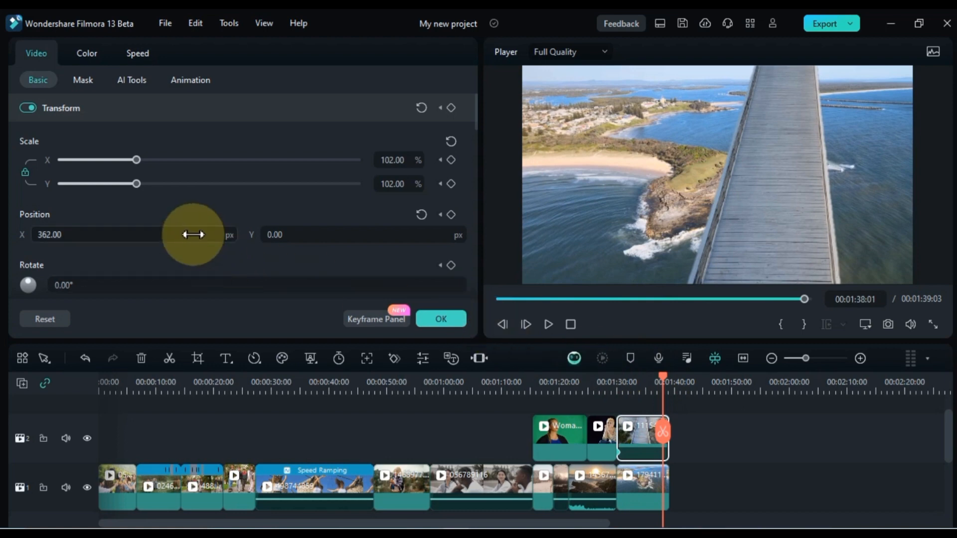
drag(217, 235, 217, 235)
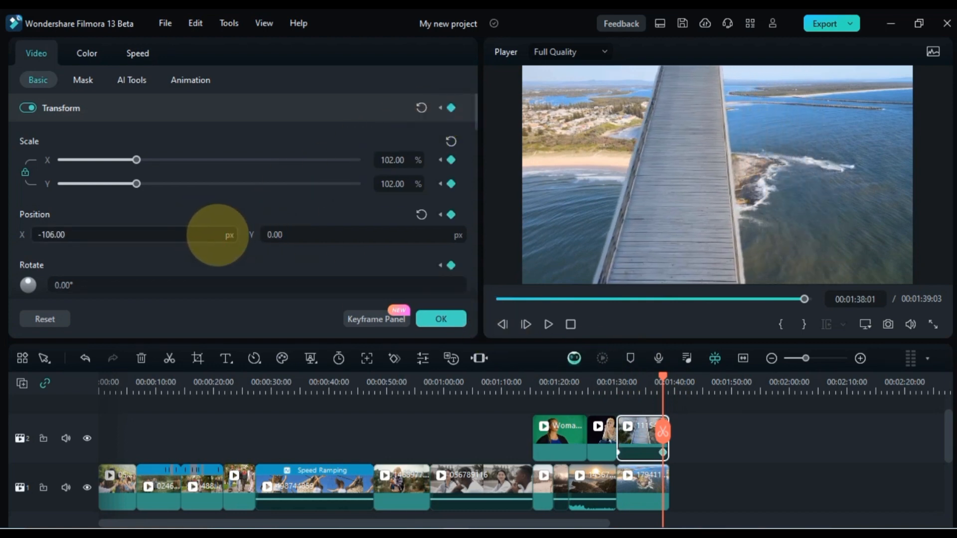
click(615, 384)
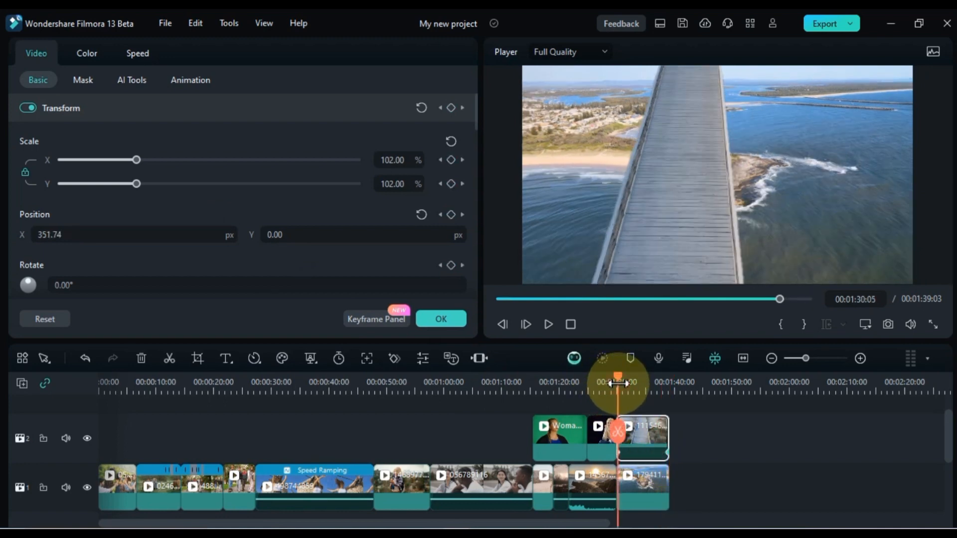
key(space)
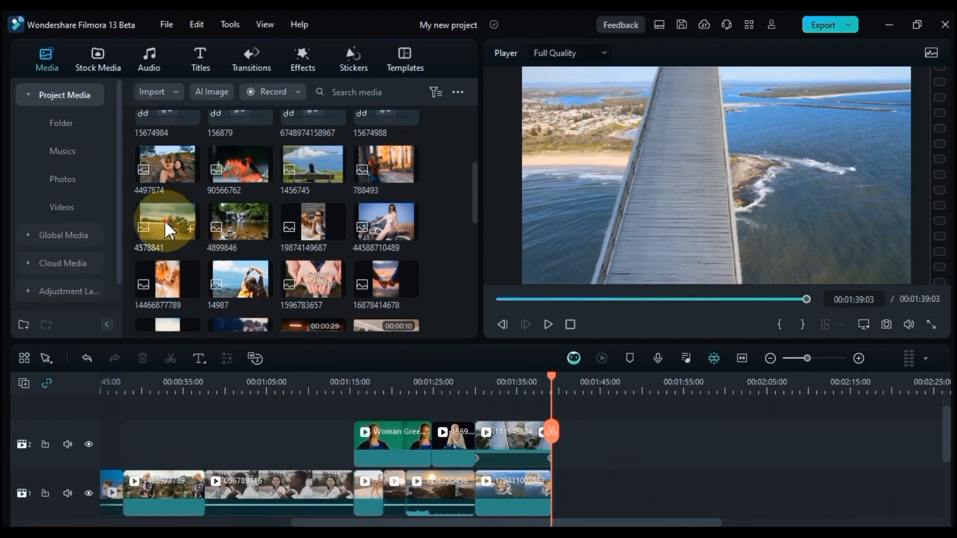
Add motorcycle image 4578841 at the end of track 1 and choose the brush-drawn mask for it.
drag(162, 219, 562, 498)
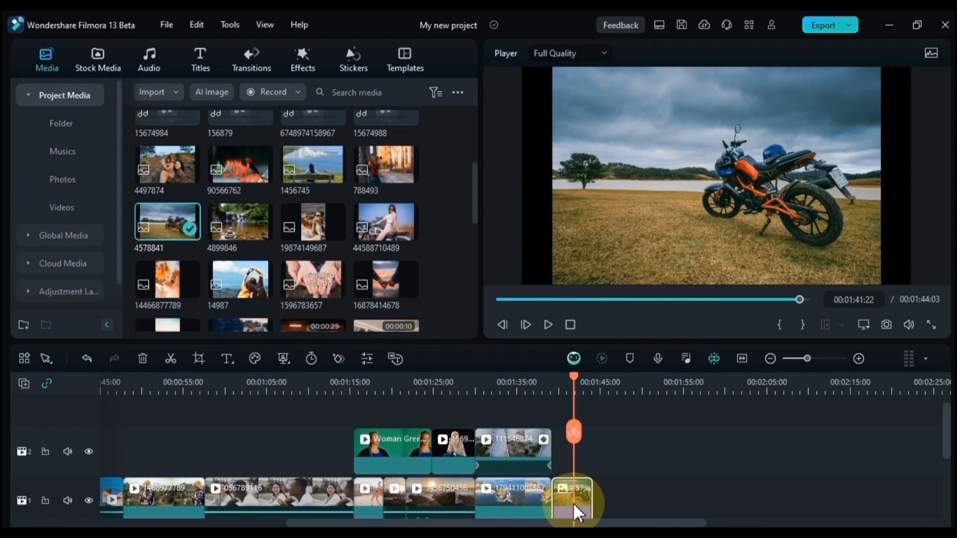
double_click(573, 502)
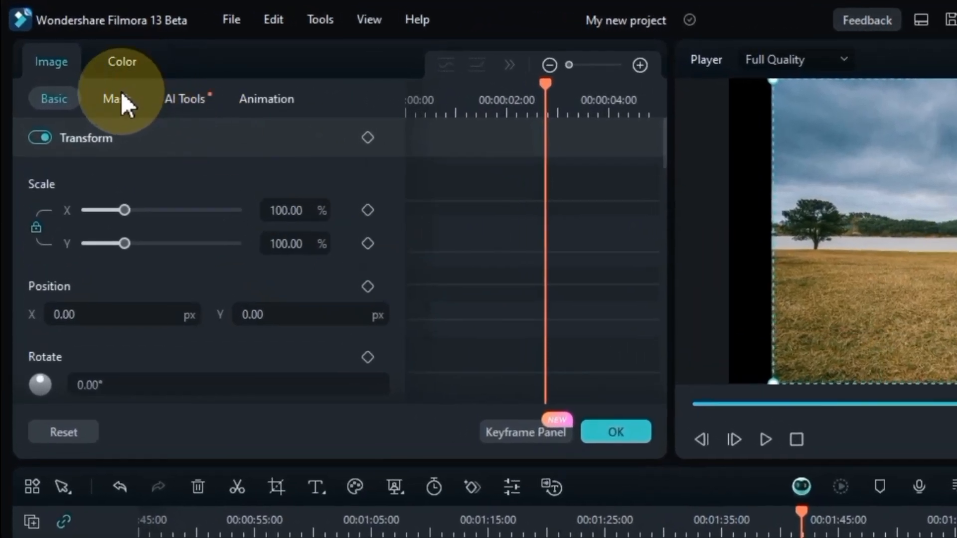
click(120, 99)
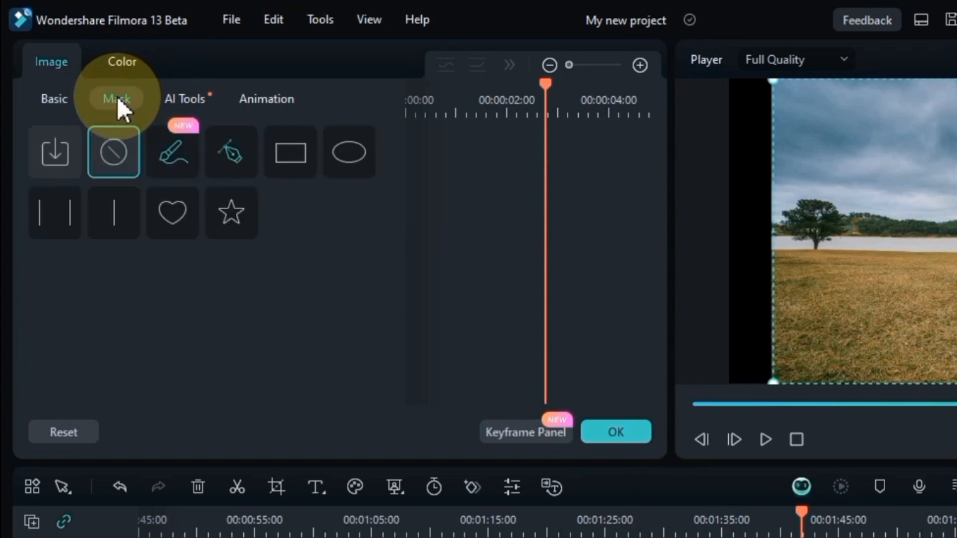
click(181, 150)
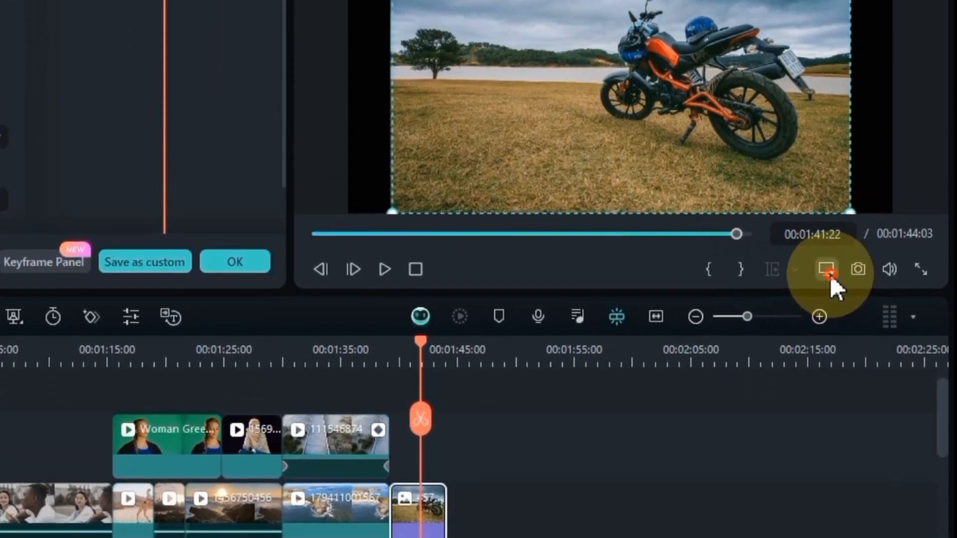
Trace the motorcycle's outline with the drawn mask at 50% preview zoom to isolate it from its background.
click(828, 271)
mouse_move(793, 380)
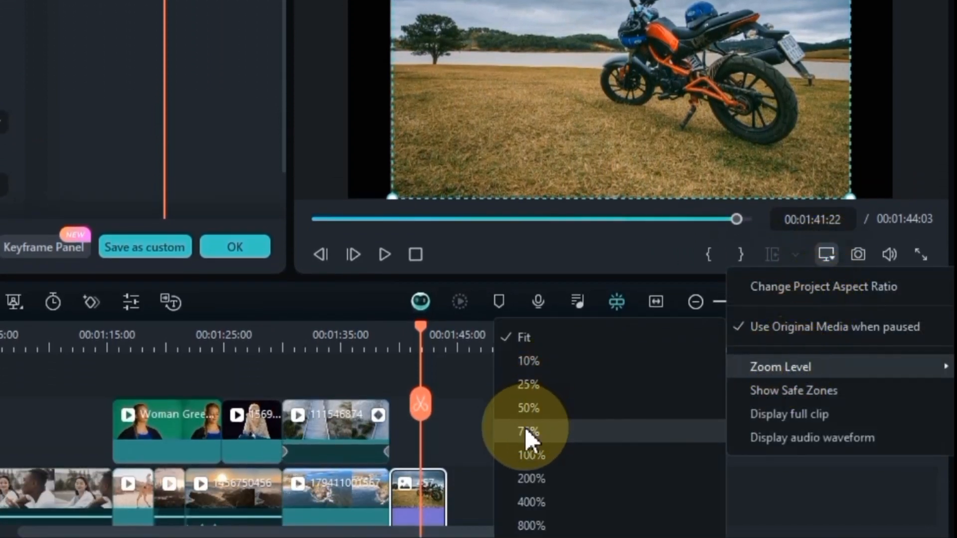
click(526, 445)
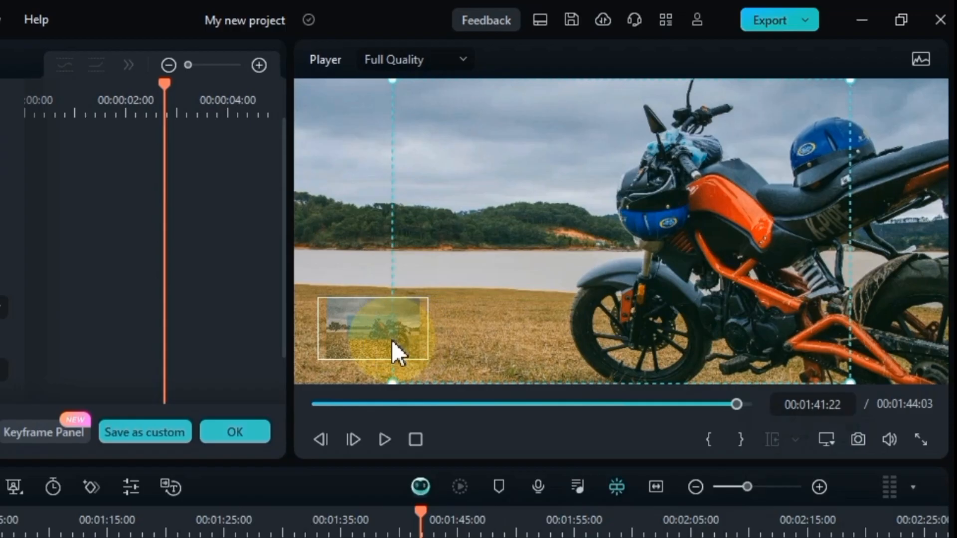
drag(359, 147, 371, 150)
click(825, 439)
mouse_move(793, 378)
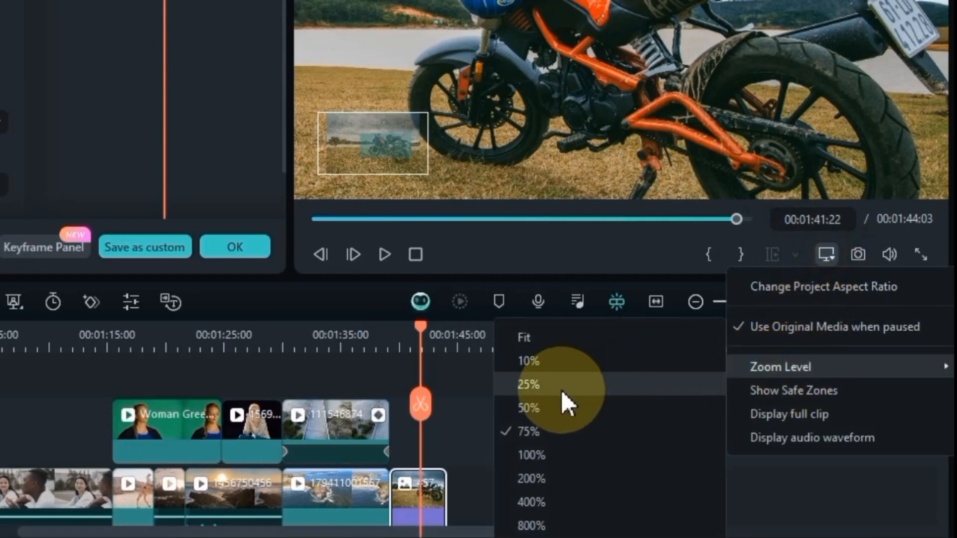
click(562, 390)
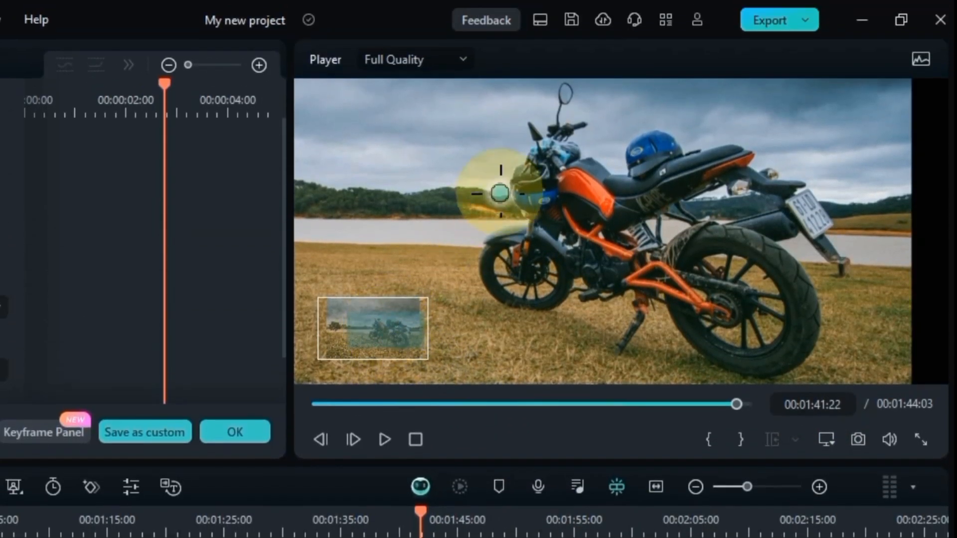
mouse_move(567, 90)
mouse_down()
mouse_move(548, 142)
mouse_move(533, 126)
mouse_move(533, 156)
mouse_move(511, 196)
mouse_move(529, 221)
mouse_move(485, 242)
mouse_move(489, 284)
mouse_move(511, 307)
mouse_move(539, 311)
mouse_move(566, 287)
mouse_move(588, 299)
mouse_move(633, 295)
mouse_move(640, 322)
mouse_move(626, 348)
mouse_move(651, 300)
mouse_move(699, 350)
mouse_move(756, 372)
mouse_move(806, 358)
mouse_move(816, 309)
mouse_move(785, 240)
mouse_move(828, 249)
mouse_move(838, 266)
mouse_move(818, 228)
mouse_move(823, 215)
mouse_move(801, 187)
mouse_move(756, 180)
mouse_move(744, 147)
mouse_move(688, 151)
mouse_move(665, 135)
mouse_move(634, 148)
mouse_move(634, 168)
mouse_move(609, 173)
mouse_move(562, 139)
mouse_move(586, 125)
mouse_move(555, 141)
mouse_up()
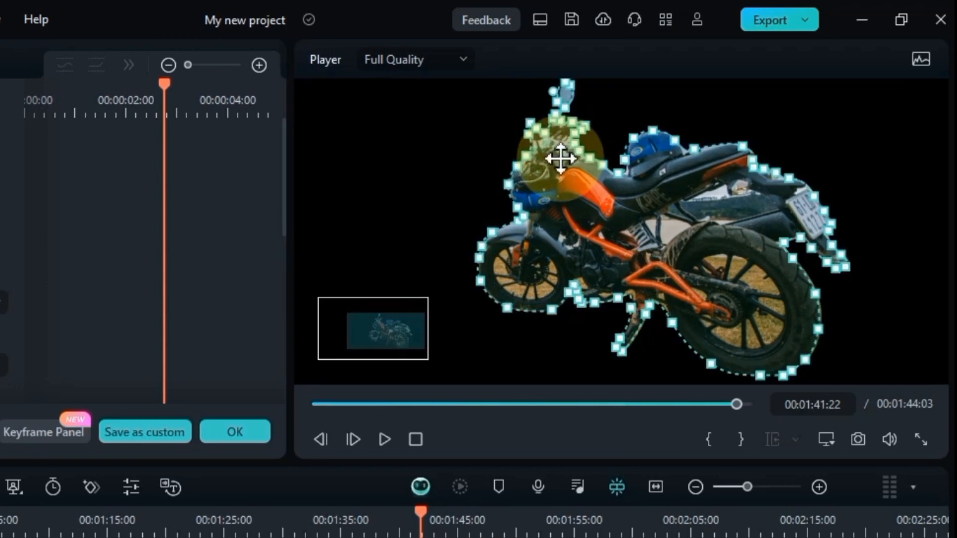
click(531, 341)
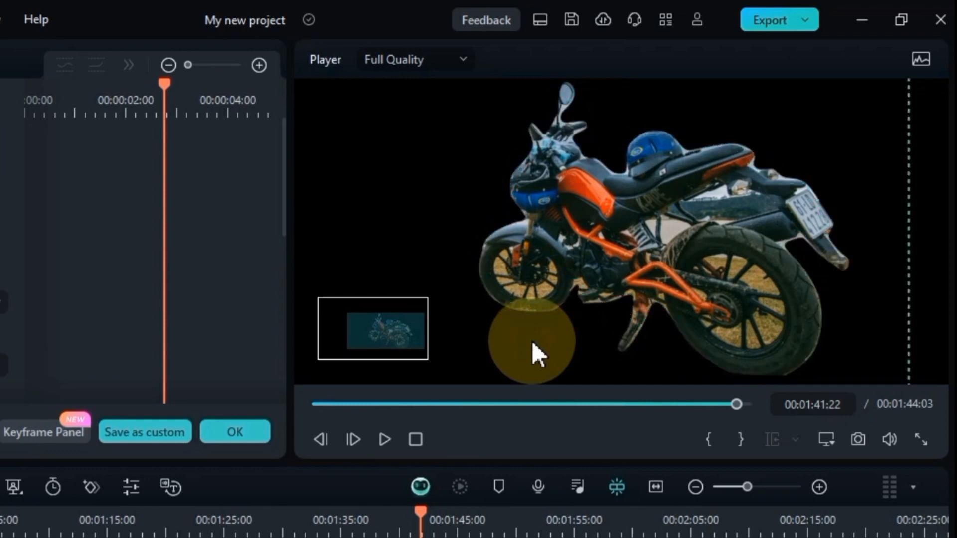
Check the masked motorcycle's edges and return the preview zoom to Fit.
mouse_move(406, 340)
mouse_down()
mouse_move(419, 352)
mouse_move(435, 327)
mouse_move(415, 334)
mouse_up()
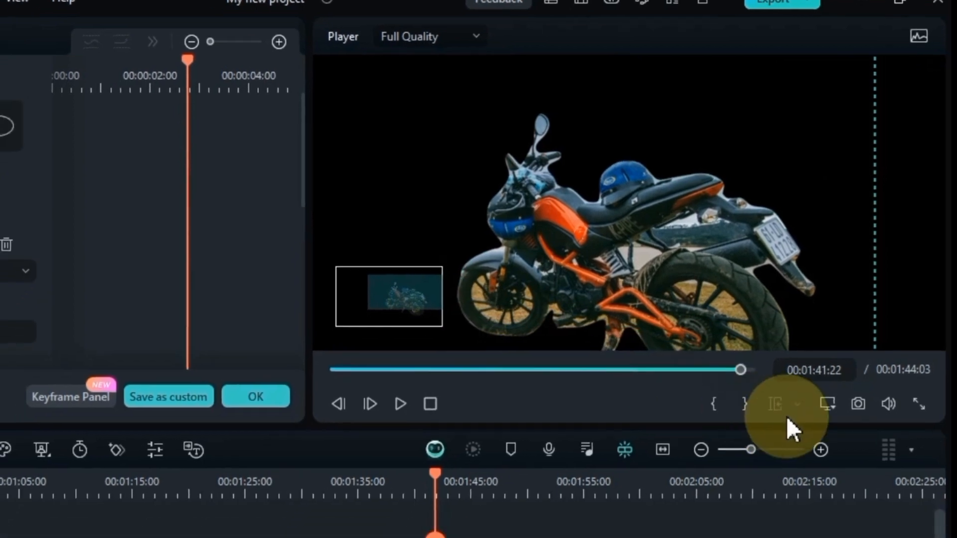
click(828, 403)
mouse_move(827, 516)
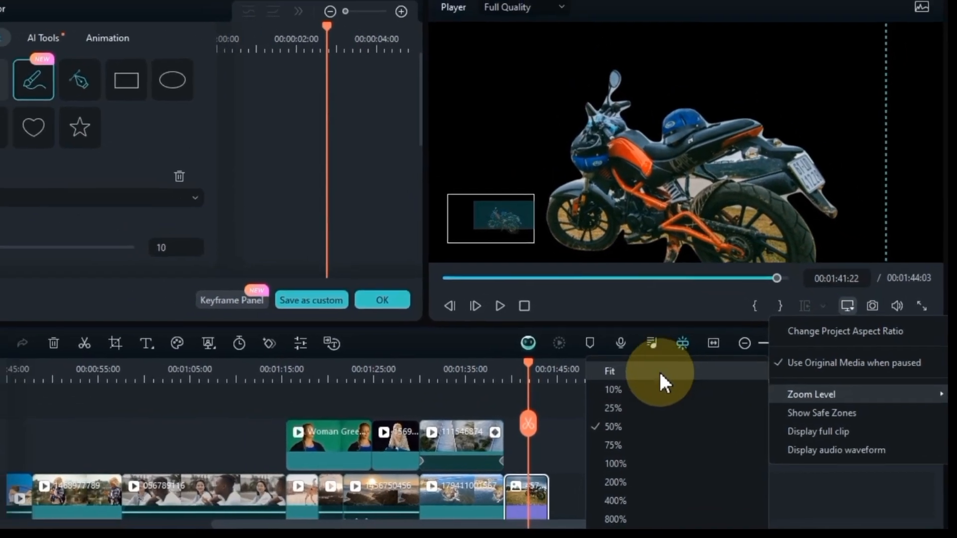
Set the preview zoom level to Fit and take a snapshot of the cut-out motorcycle frame.
click(661, 370)
click(588, 447)
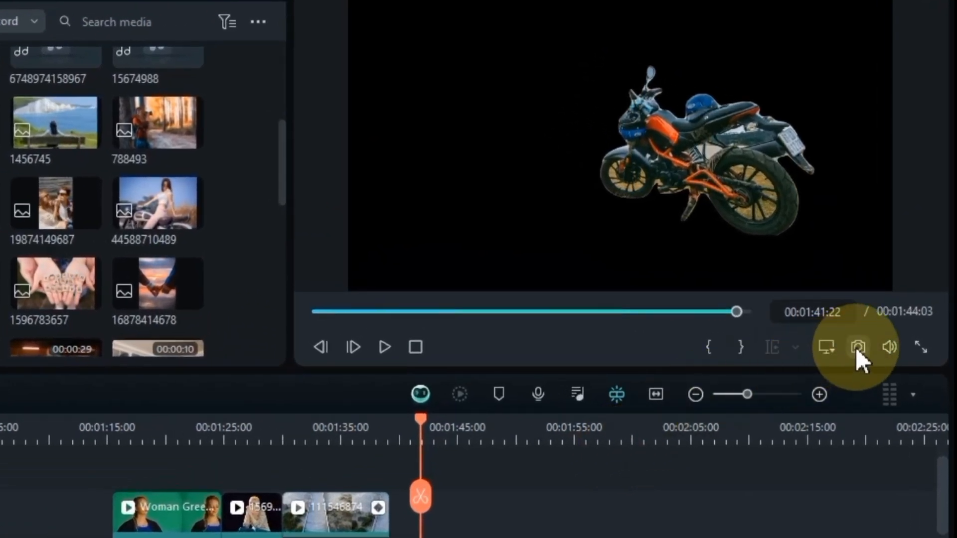
click(855, 347)
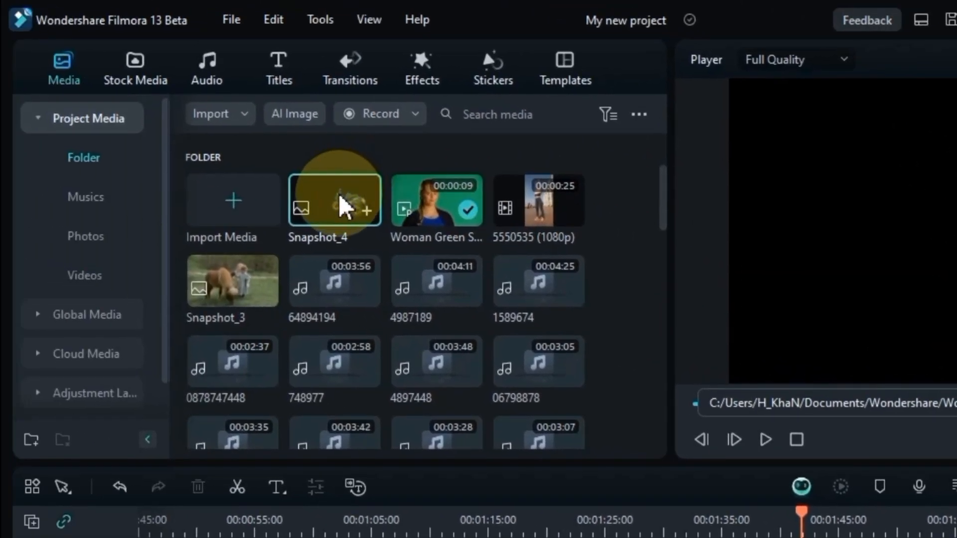
Delete the masked motorcycle clip, place Snapshot_4 on a new track above the end of the bridge clip 111546874, and preview the overlay.
drag(339, 194, 807, 537)
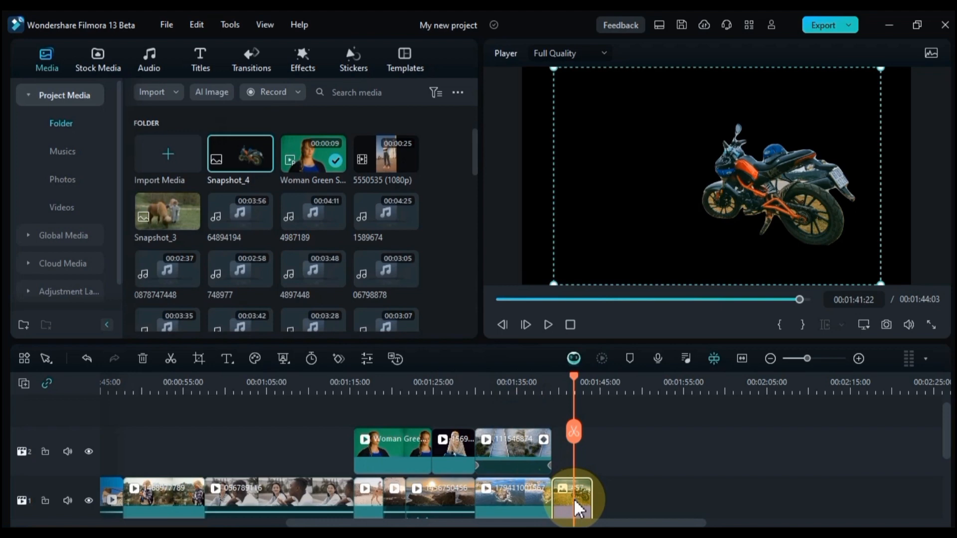
key(Delete)
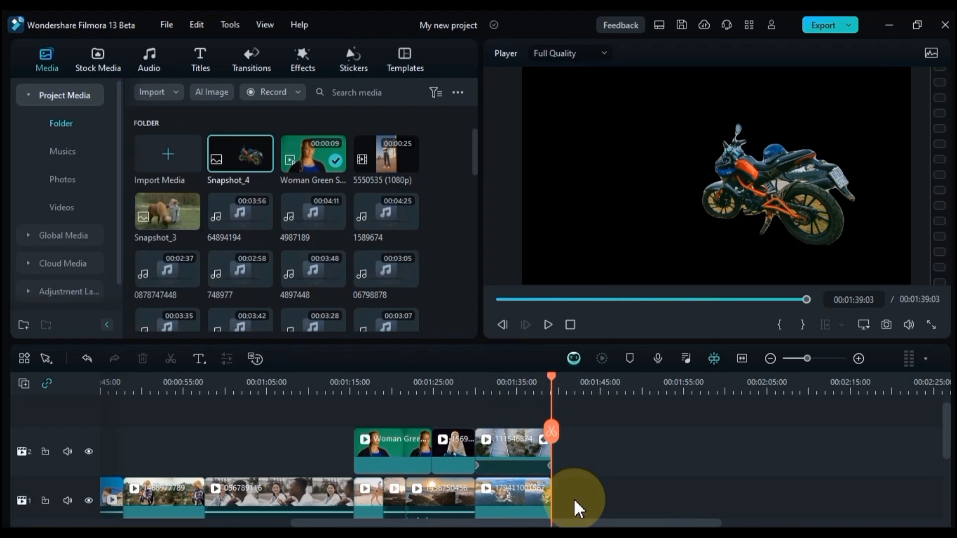
drag(247, 166, 526, 385)
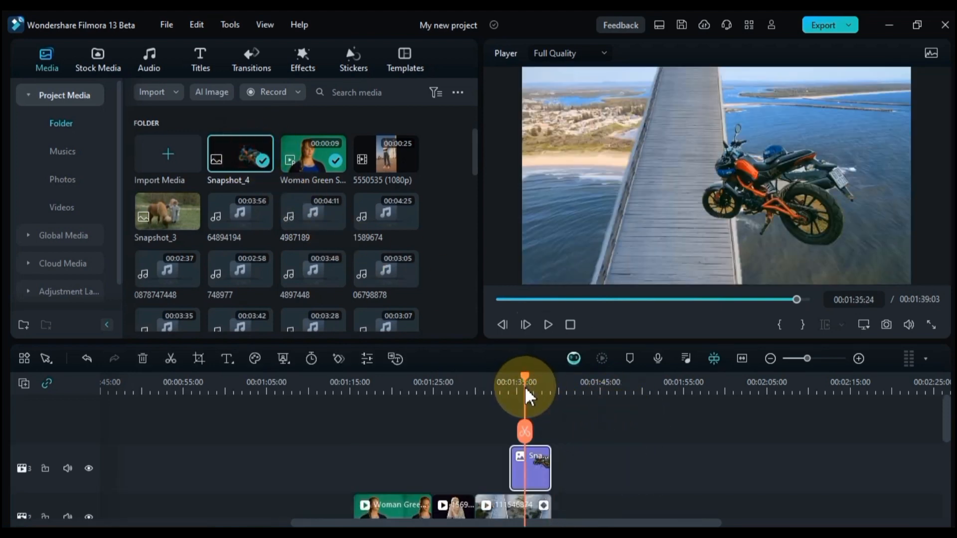
click(534, 479)
click(525, 389)
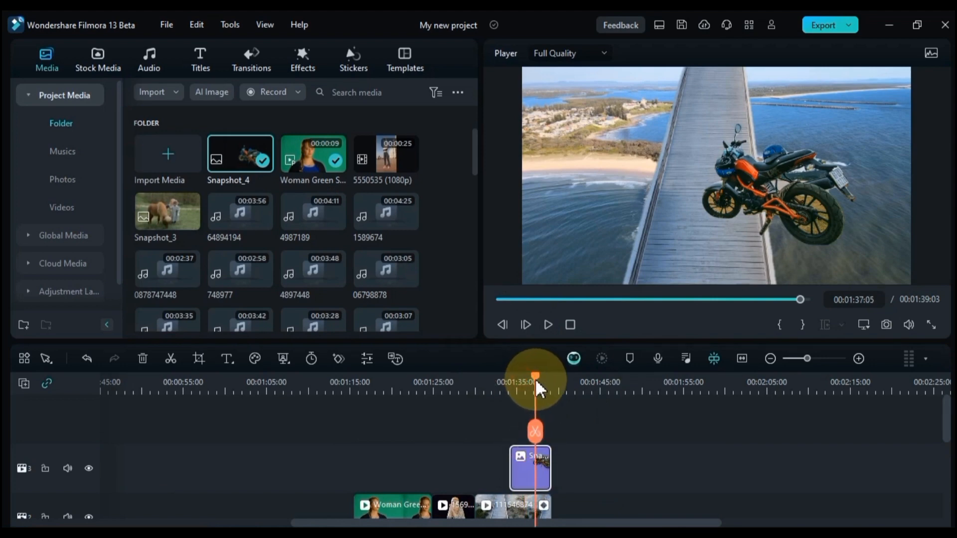
drag(536, 388, 532, 394)
drag(532, 393, 527, 396)
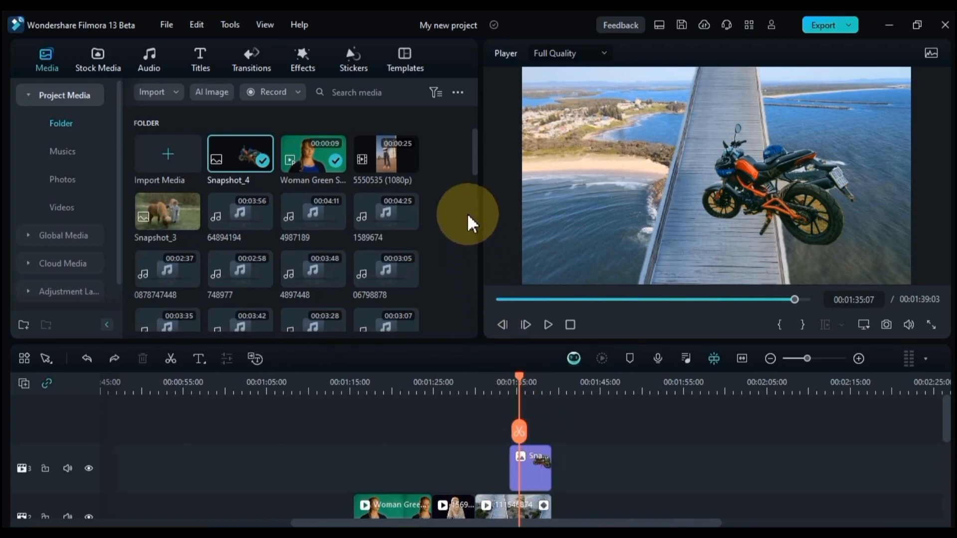
Find the coastal road video 16587984 in the project media and place it on the third video track right after Snapshot_4.
drag(474, 142, 438, 256)
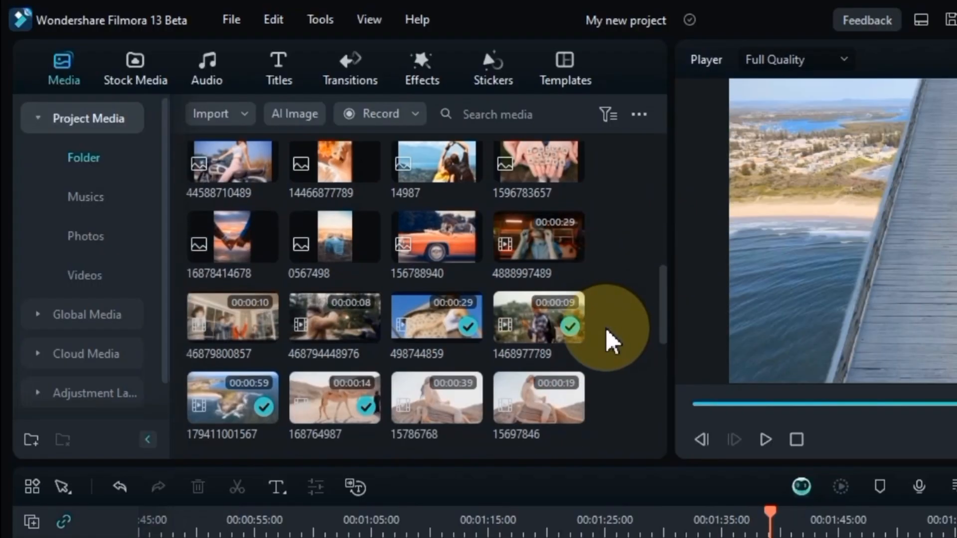
scroll(613, 342, down, 8)
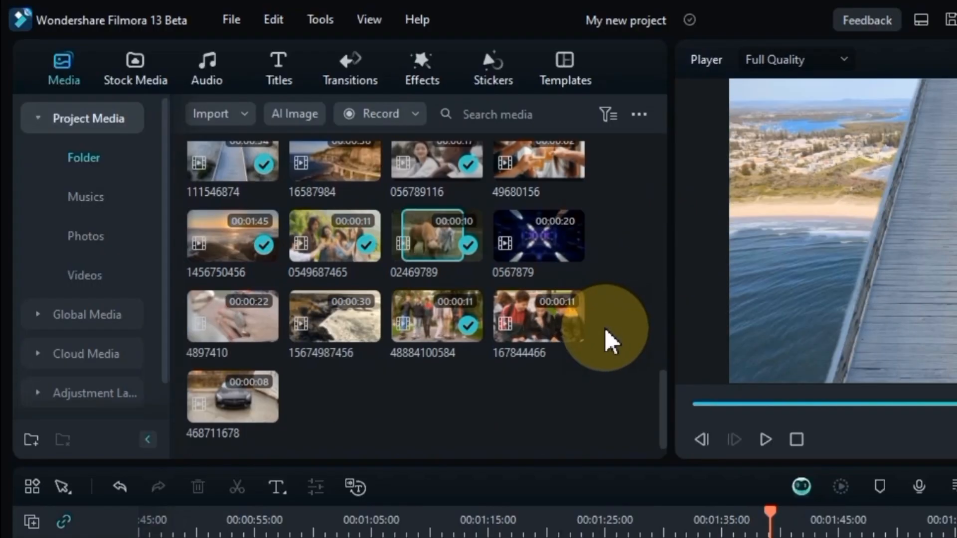
scroll(523, 325, up, 3)
drag(327, 309, 831, 537)
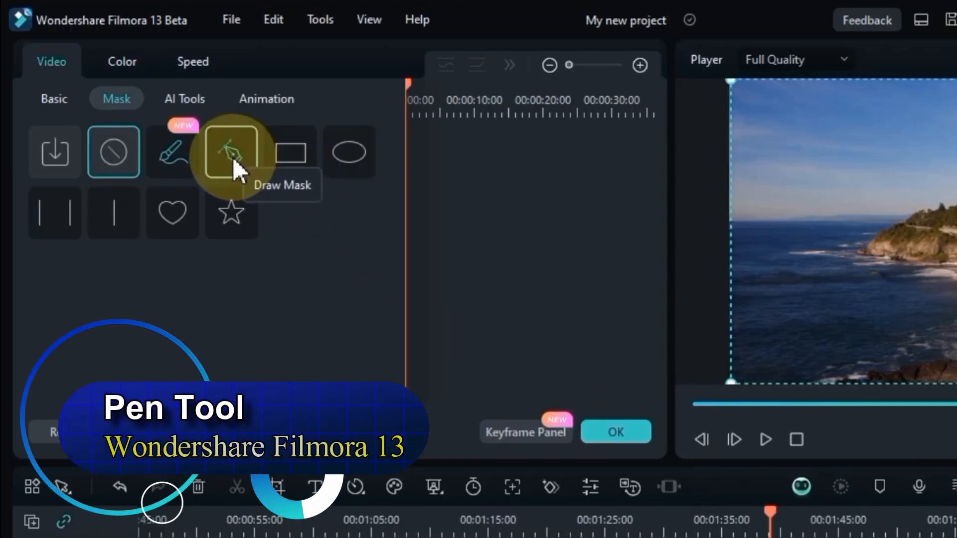
Start a Draw Mask on the coastal road clip and trace the hillside skyline down to the tip of the headland.
click(233, 158)
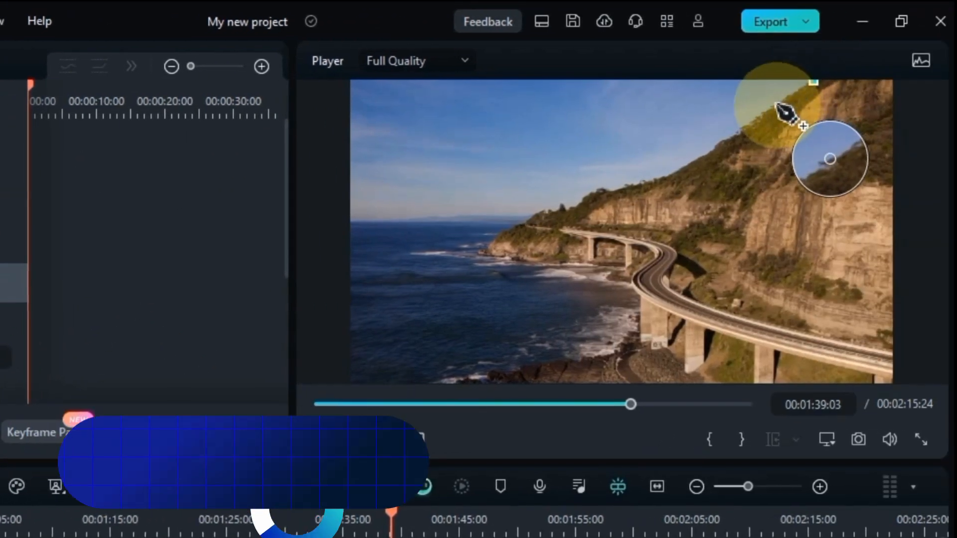
click(762, 117)
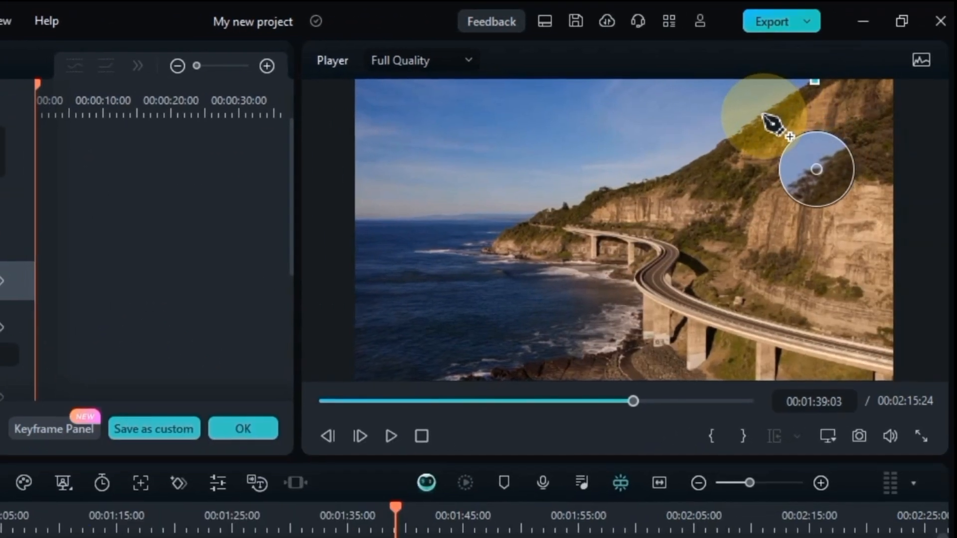
click(668, 177)
click(631, 184)
click(610, 187)
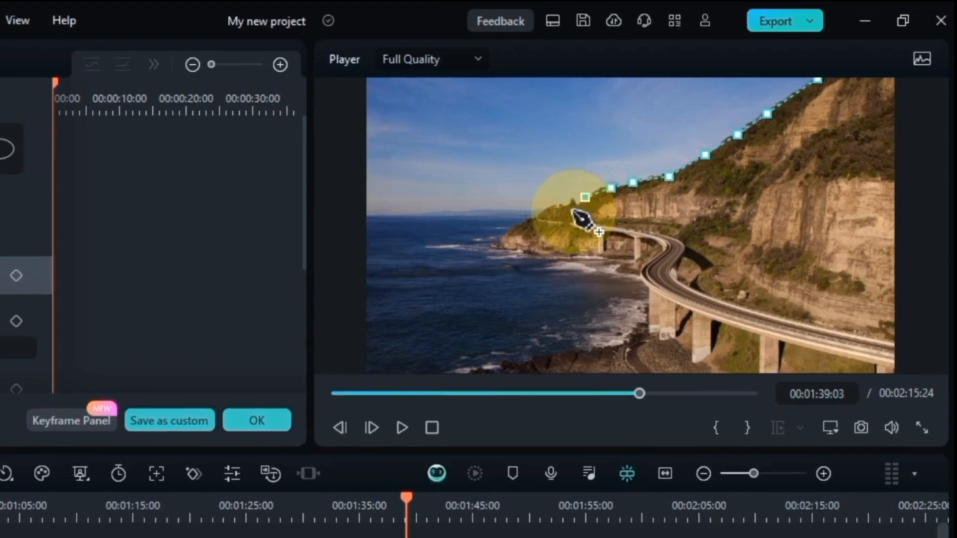
click(563, 208)
click(532, 216)
click(519, 229)
click(499, 243)
Continue the mask outline from the headland tip along the waterline and rocky shore to the lower edge of the frame.
click(503, 253)
click(531, 253)
click(555, 252)
click(586, 252)
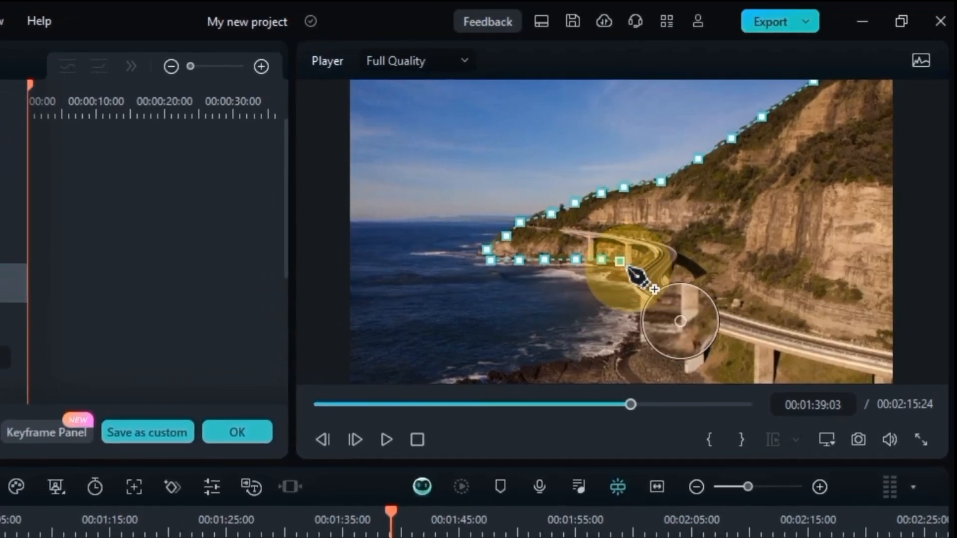
click(627, 267)
click(639, 296)
click(640, 321)
click(637, 338)
click(616, 352)
click(535, 365)
click(489, 379)
click(459, 382)
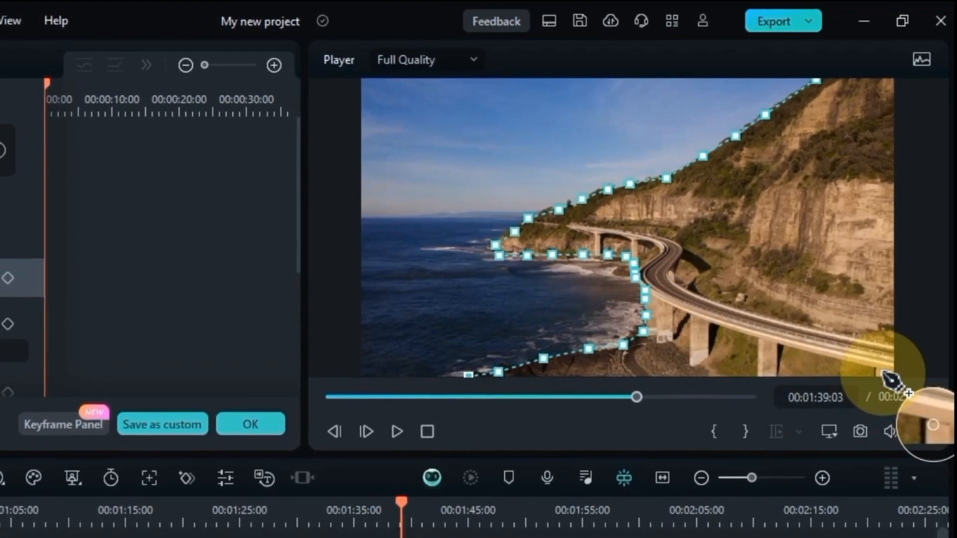
Close the mask outline around the cliff-side corners of the frame at its starting point and deselect the clip.
click(892, 374)
click(890, 81)
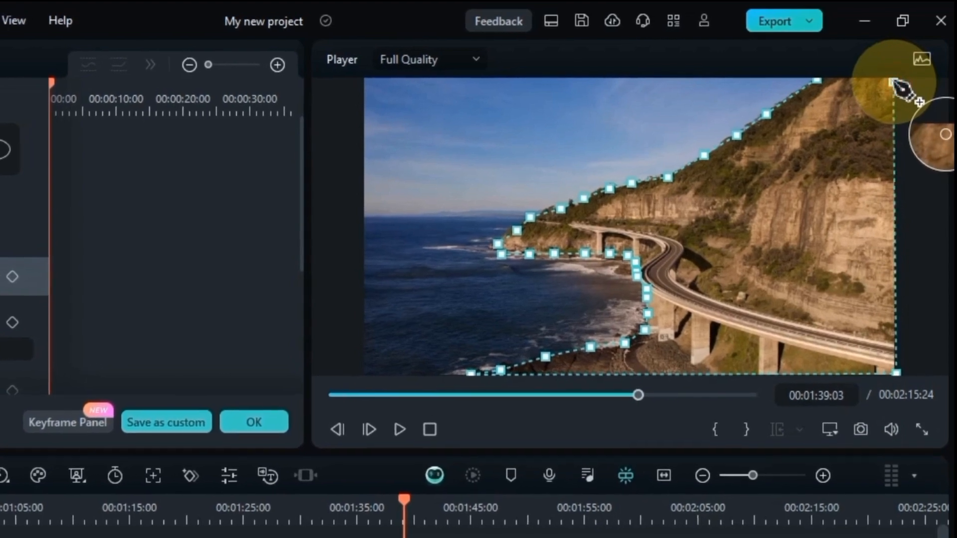
click(817, 80)
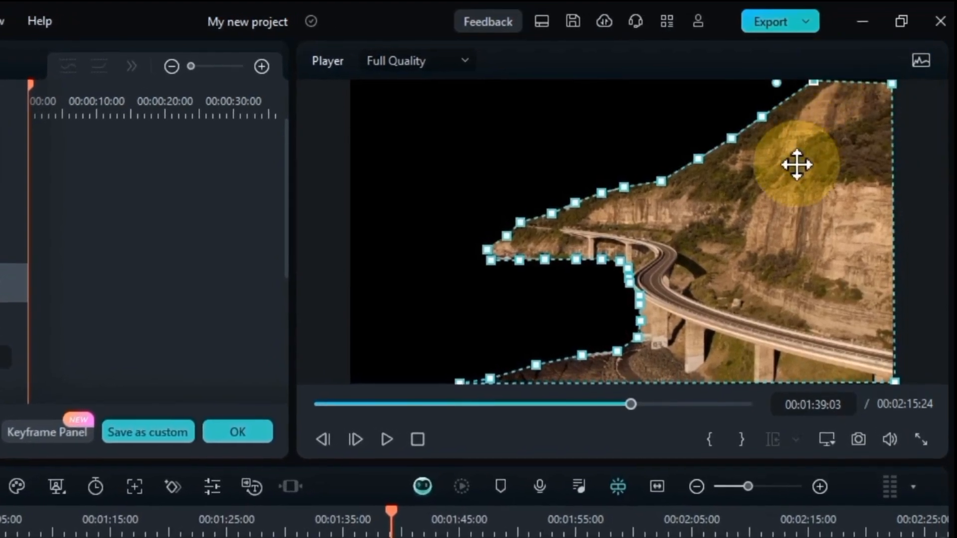
drag(790, 208, 806, 180)
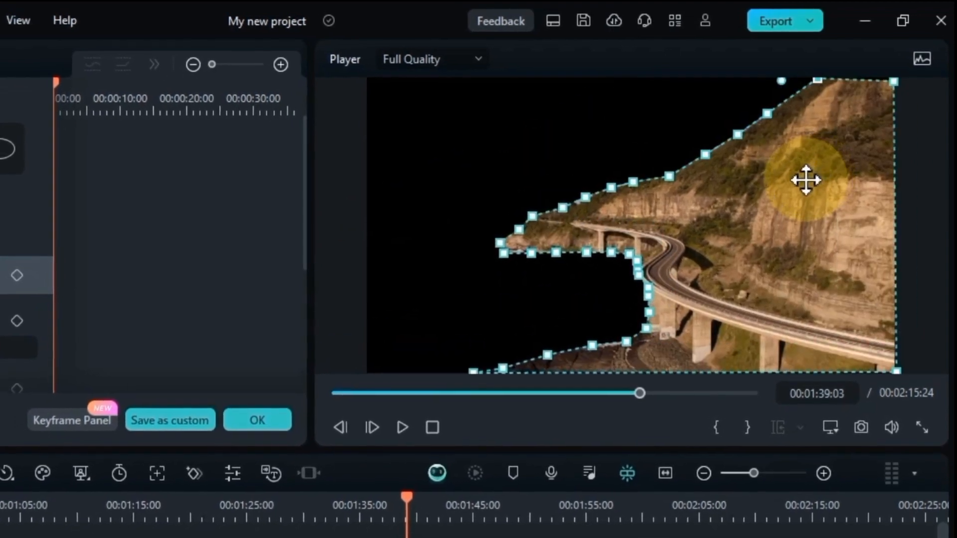
click(528, 532)
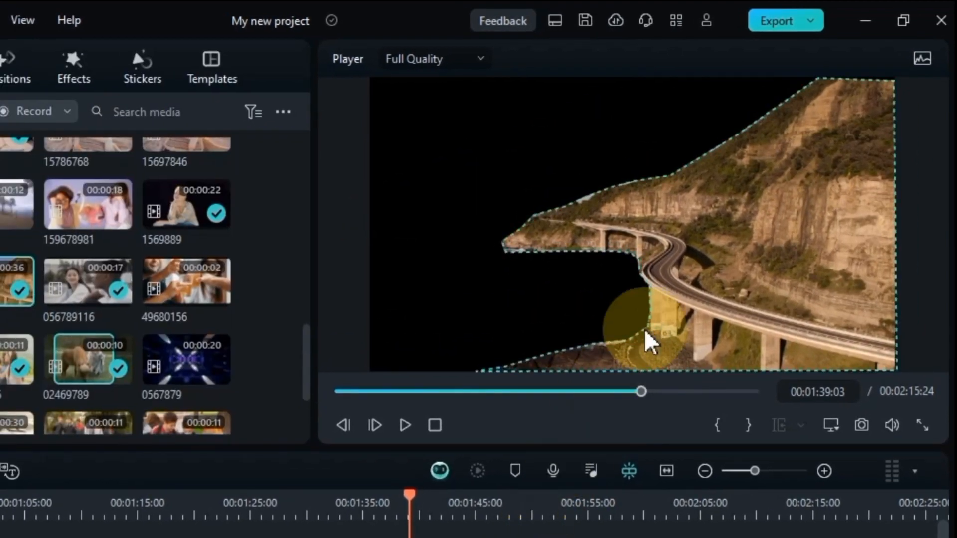
Remove the draw mask from the coastal road clip by setting its mask to None.
click(613, 463)
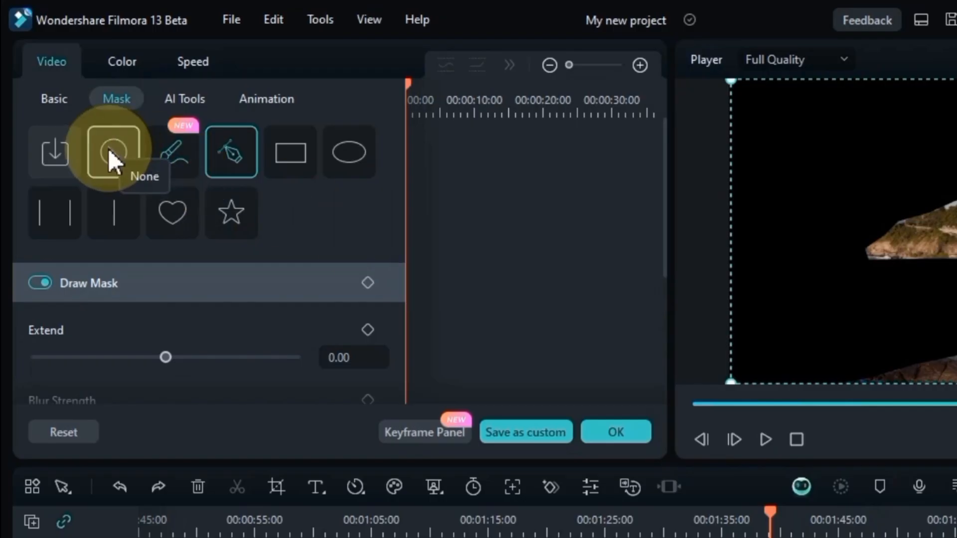
click(82, 120)
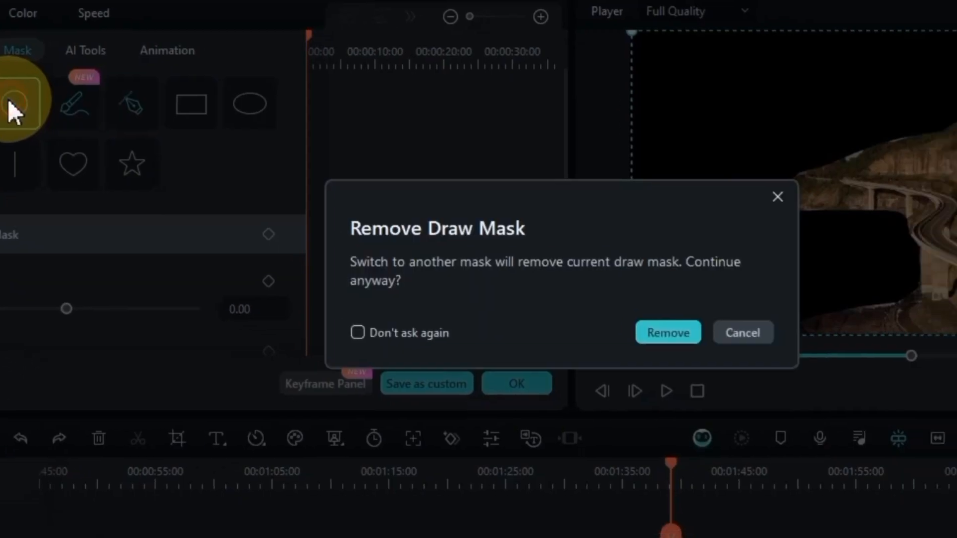
click(591, 290)
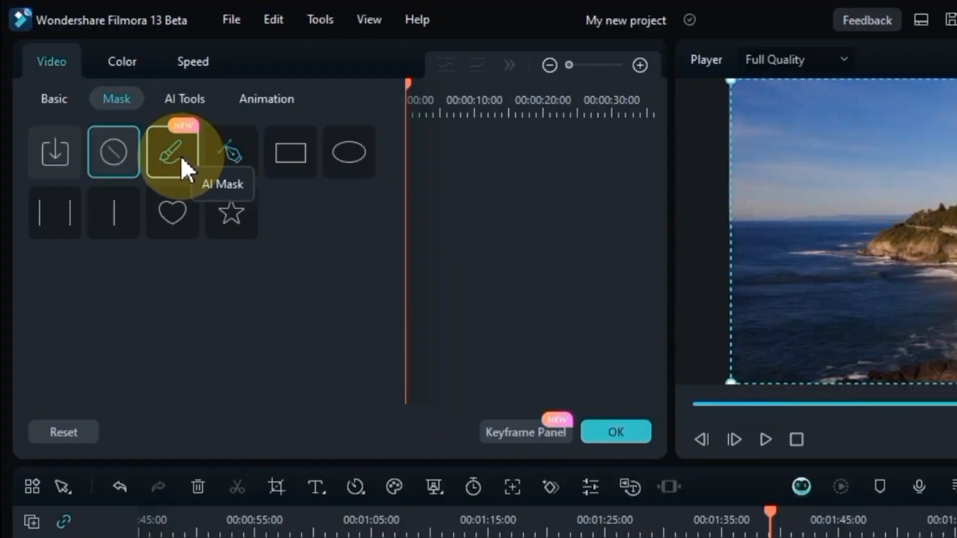
Apply an AI Mask with the Smart Brush over the cliff and coastal road, then deselect the clip.
click(181, 157)
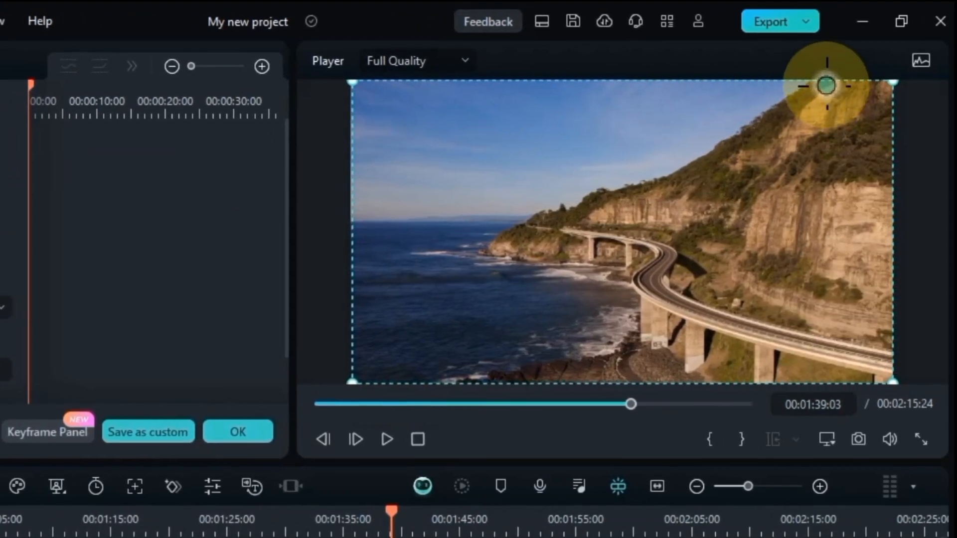
mouse_move(826, 86)
mouse_down()
mouse_move(518, 231)
mouse_move(517, 244)
mouse_move(644, 269)
mouse_move(645, 311)
mouse_move(638, 331)
mouse_move(485, 379)
mouse_move(888, 377)
mouse_move(911, 304)
mouse_move(891, 160)
mouse_move(898, 82)
mouse_move(848, 80)
mouse_up()
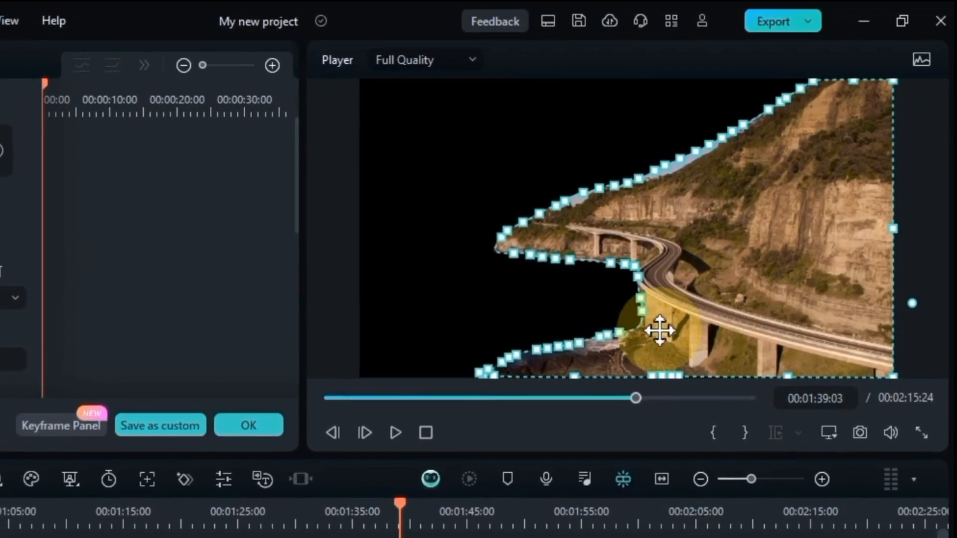
mouse_move(677, 325)
mouse_down()
mouse_move(611, 323)
mouse_move(689, 315)
mouse_move(684, 336)
mouse_up()
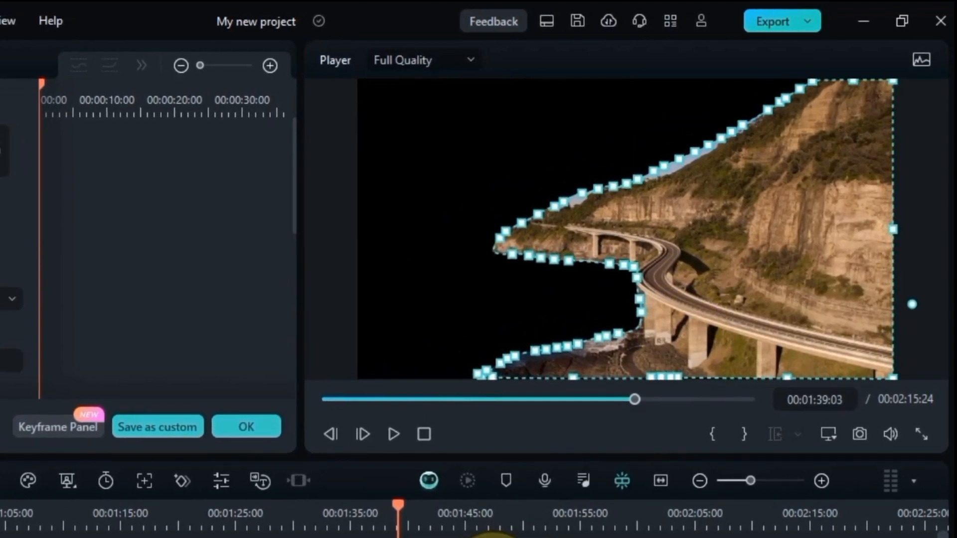
click(494, 537)
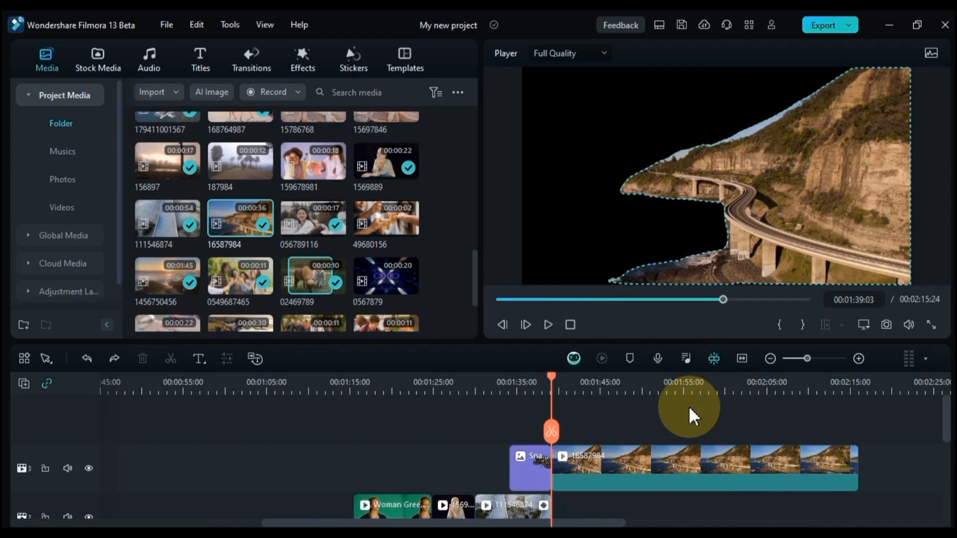
Reopen the clip's AI mask and move the outline points along the hillside skyline inward to trim the leftover sky.
double_click(632, 471)
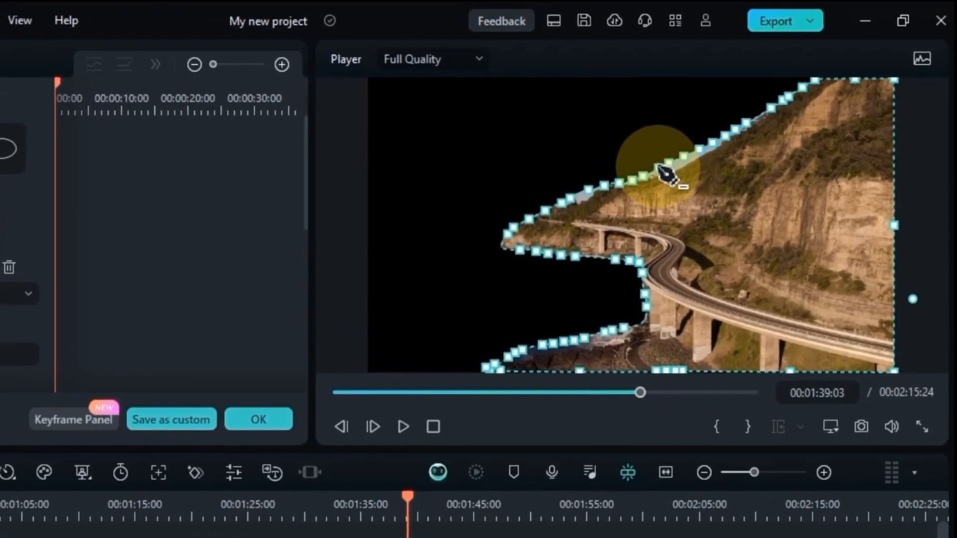
drag(658, 166, 637, 186)
drag(581, 194, 576, 207)
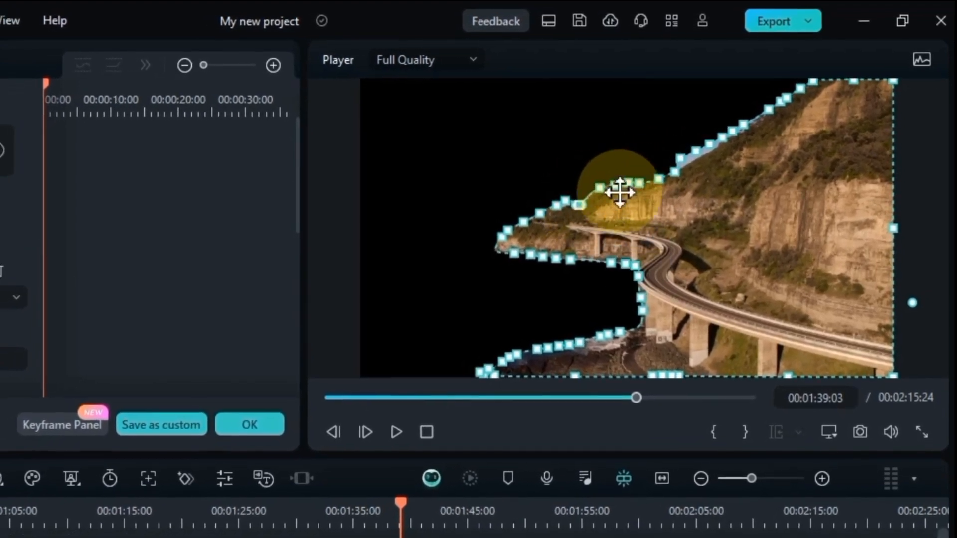
drag(680, 160, 737, 131)
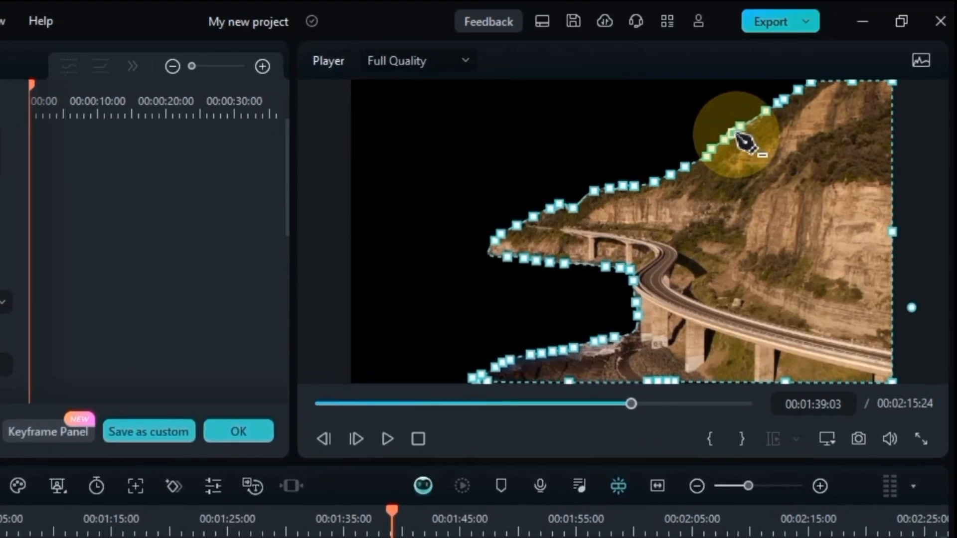
click(651, 529)
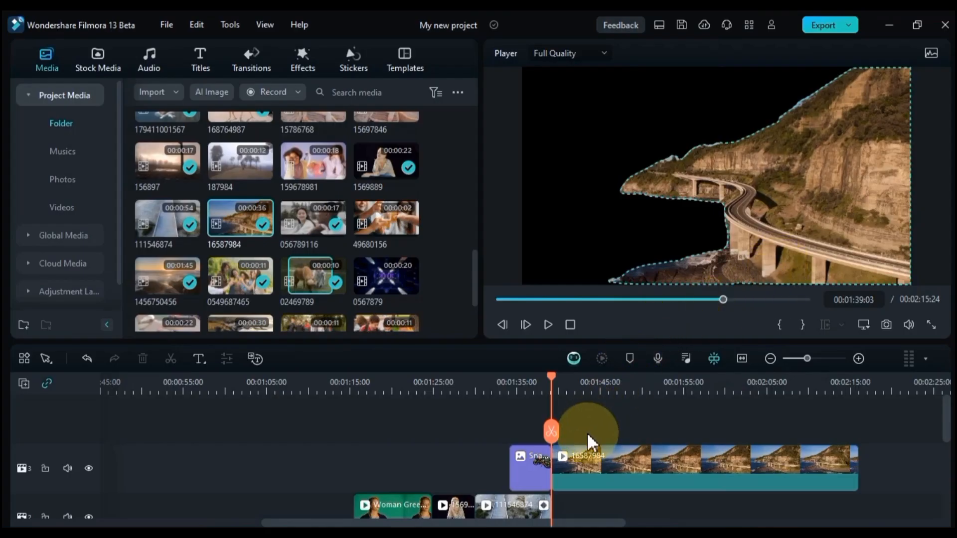
Set the Extend value of the coastal road clip's AI mask to -3.00.
click(580, 457)
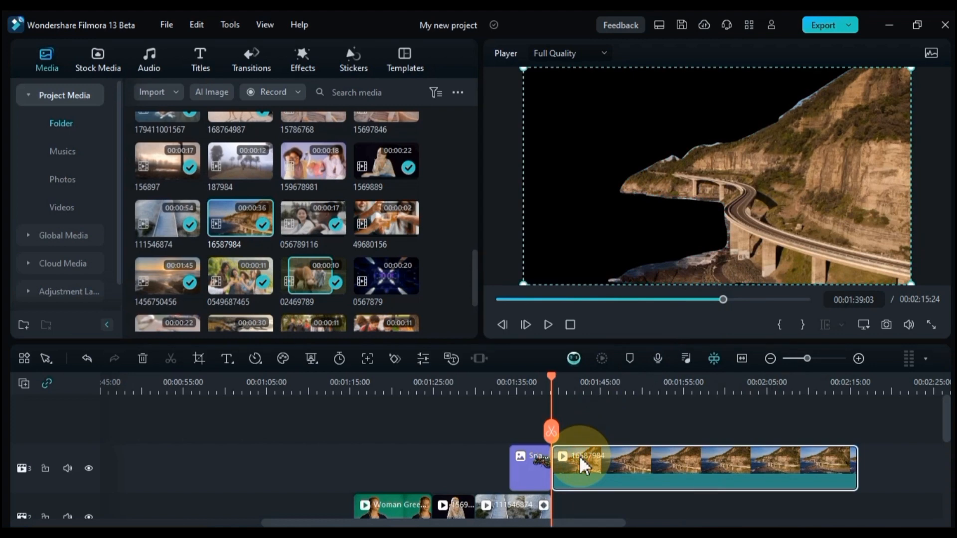
double_click(580, 458)
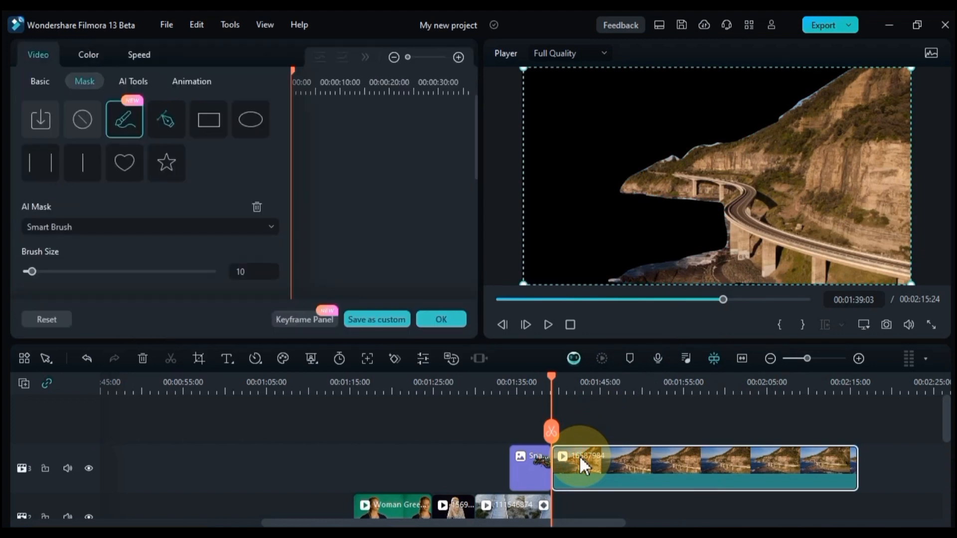
drag(476, 117, 488, 195)
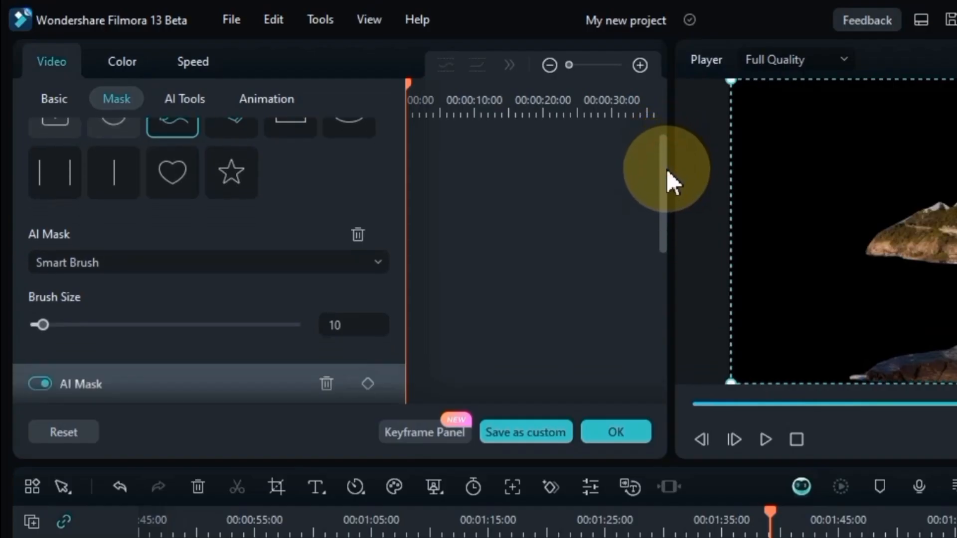
drag(683, 258, 688, 277)
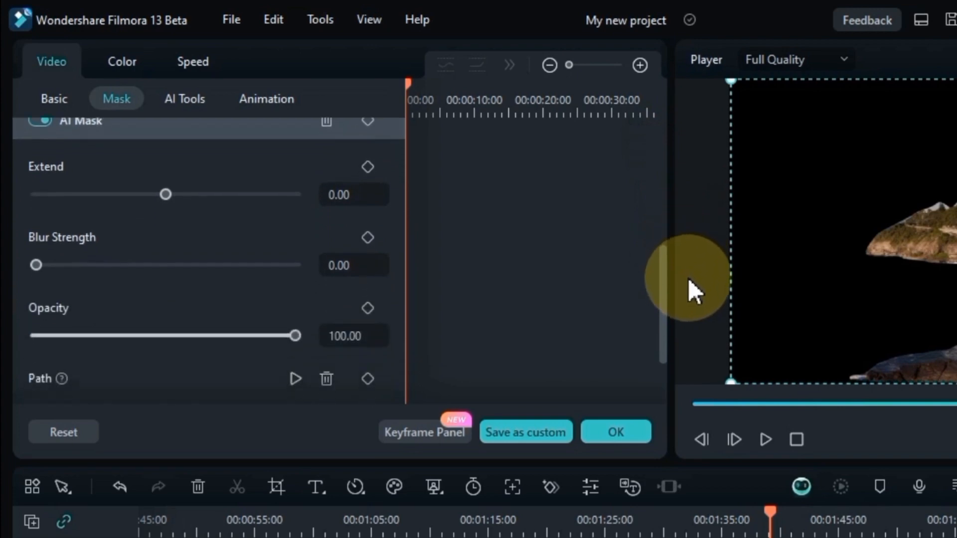
drag(179, 196, 164, 210)
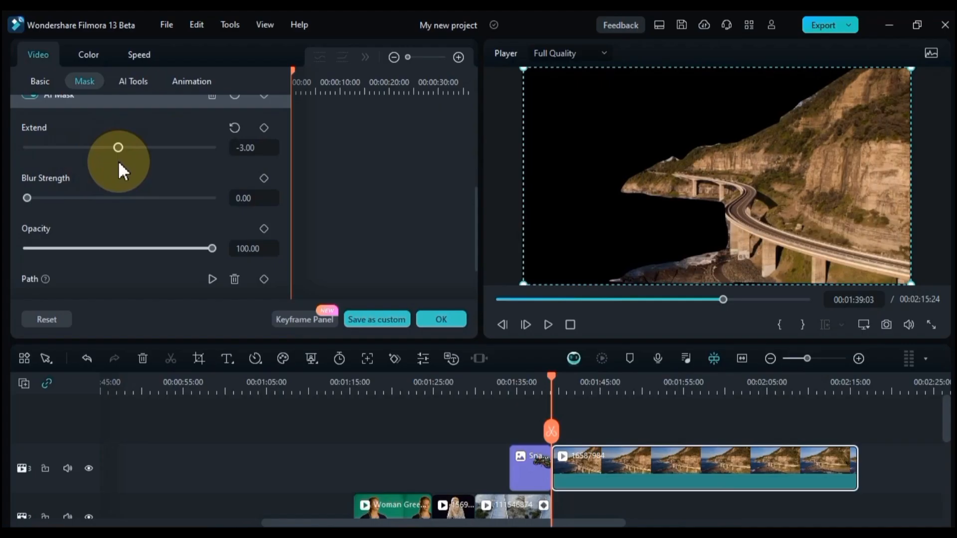
Undo a trial reset of the AI mask's Extend value and set its Blur Strength to 9.00.
click(234, 128)
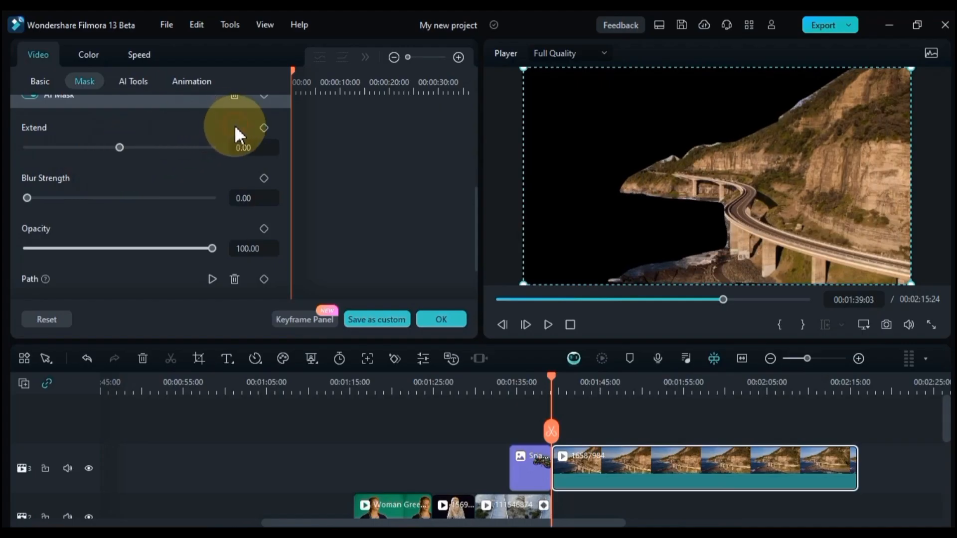
key(ctrl+z)
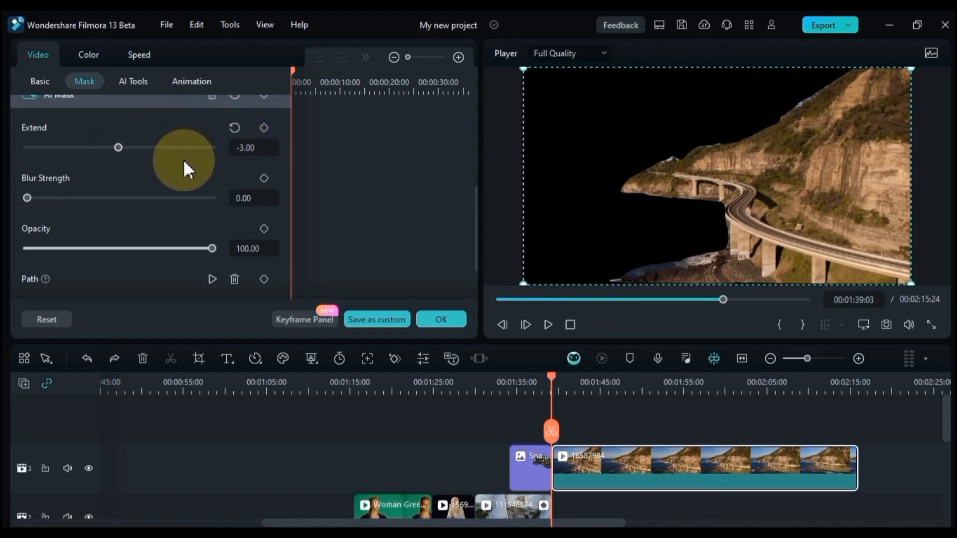
mouse_move(28, 197)
mouse_down()
mouse_move(65, 199)
mouse_move(20, 205)
mouse_move(44, 198)
mouse_up()
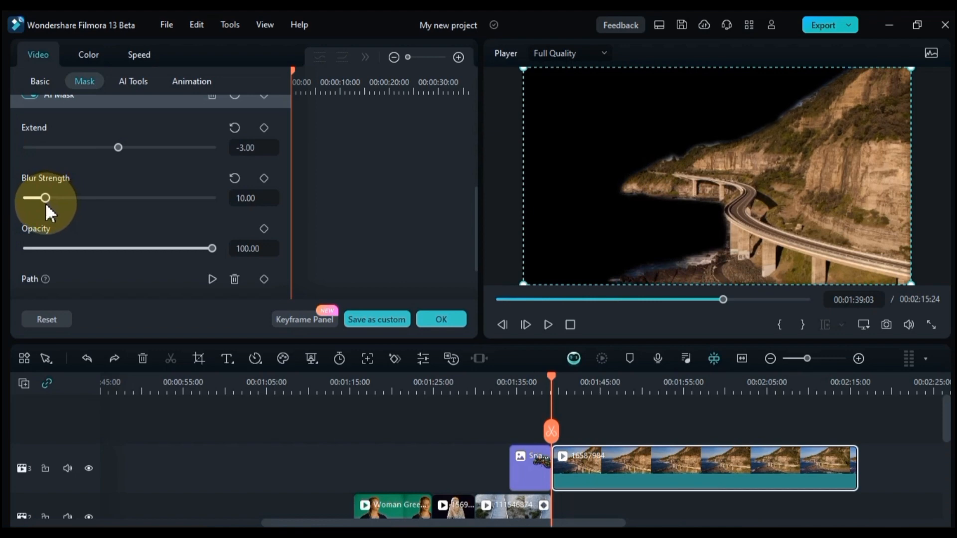
drag(121, 244, 258, 246)
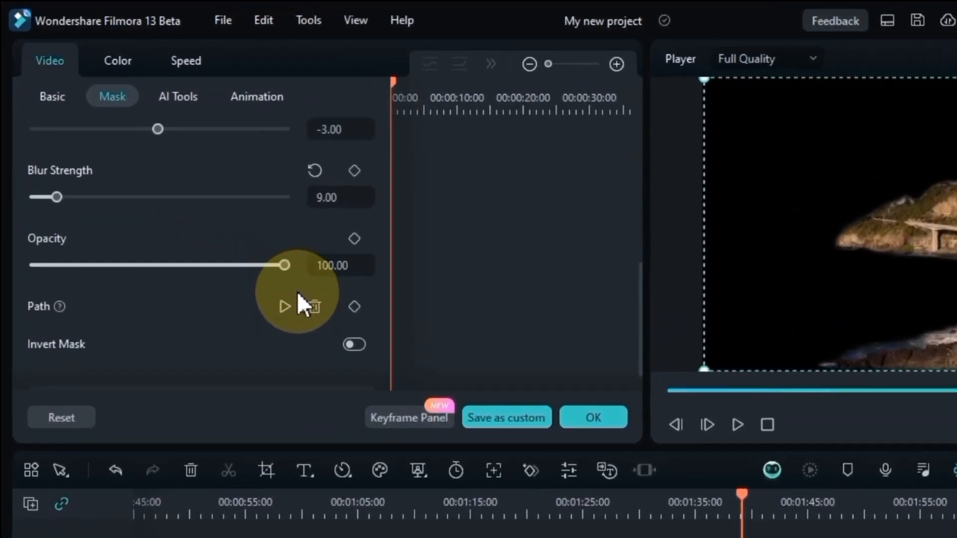
Track the AI mask's path along the coastal road clip and move the playhead back to the clip's start.
click(245, 267)
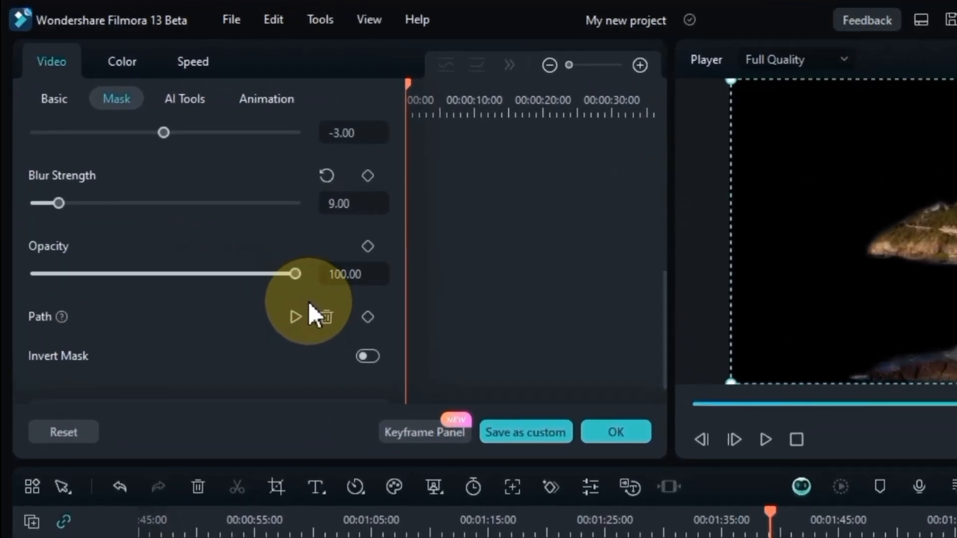
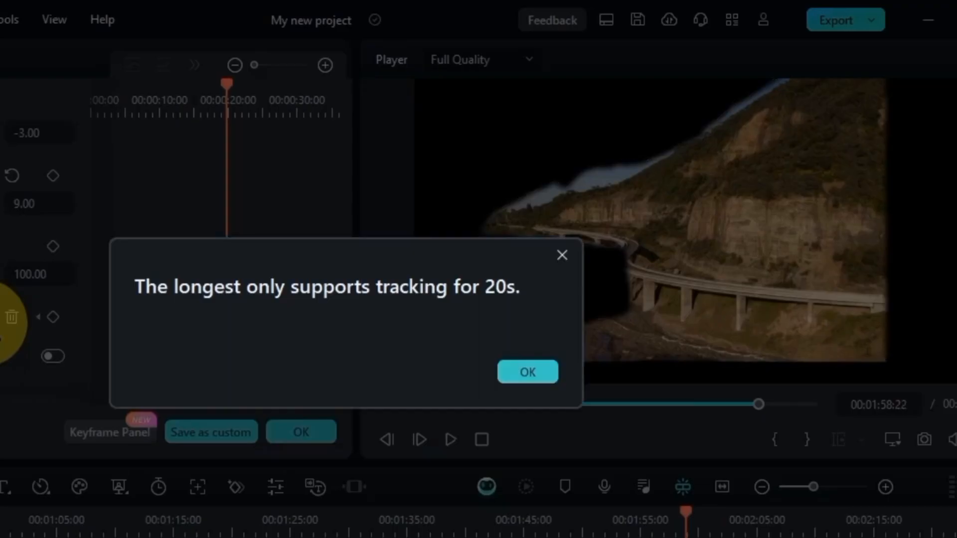
click(534, 376)
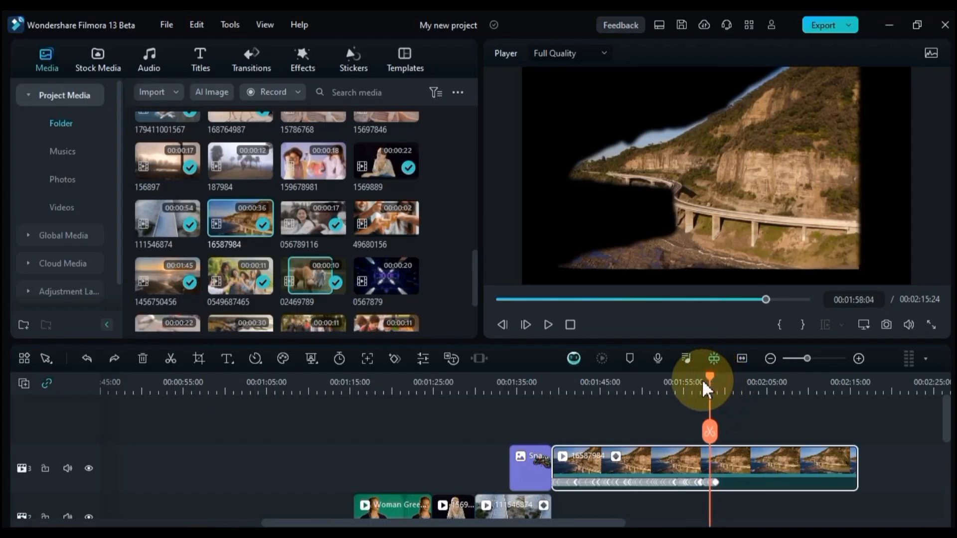
drag(672, 385, 557, 406)
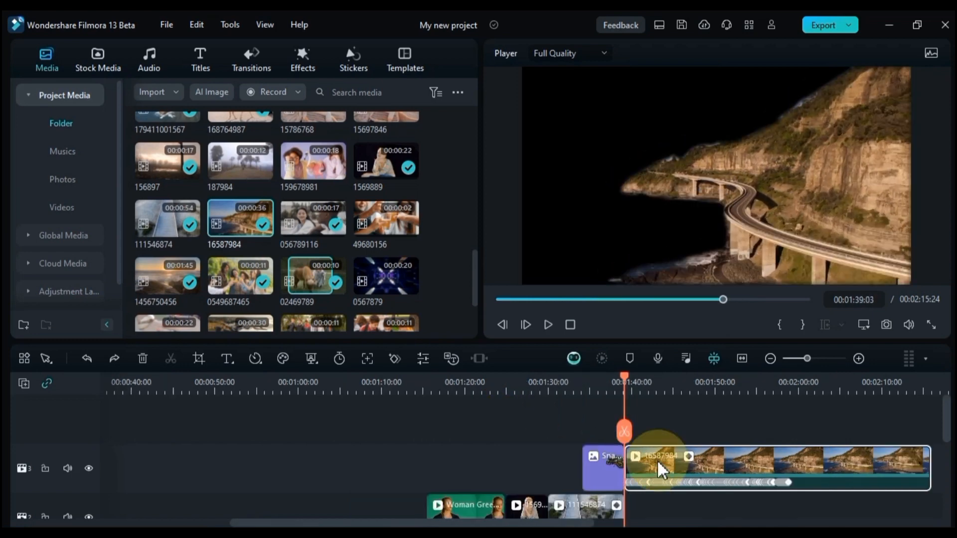
Reopen the coastal road clip's mask settings, clear its path keyframes, and switch Invert Mask on and back off.
double_click(657, 460)
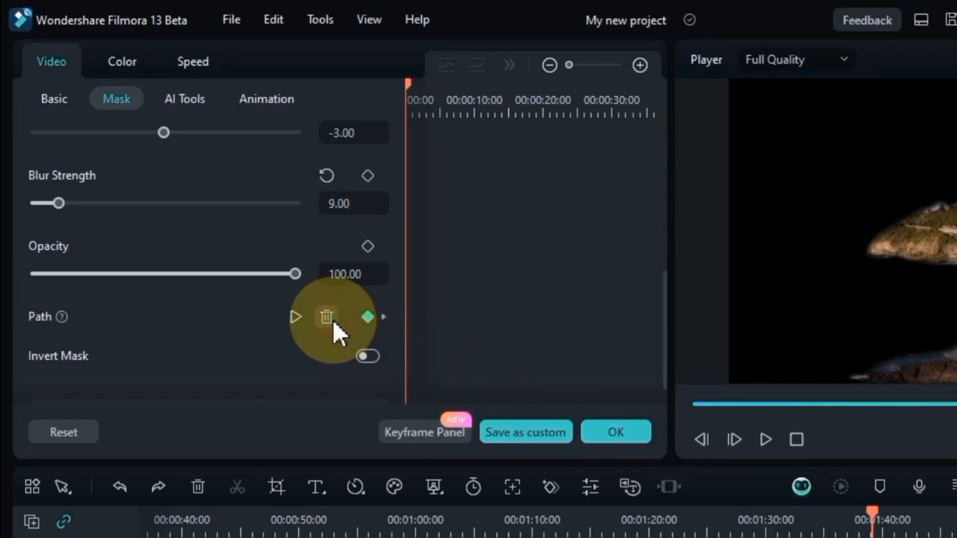
click(333, 320)
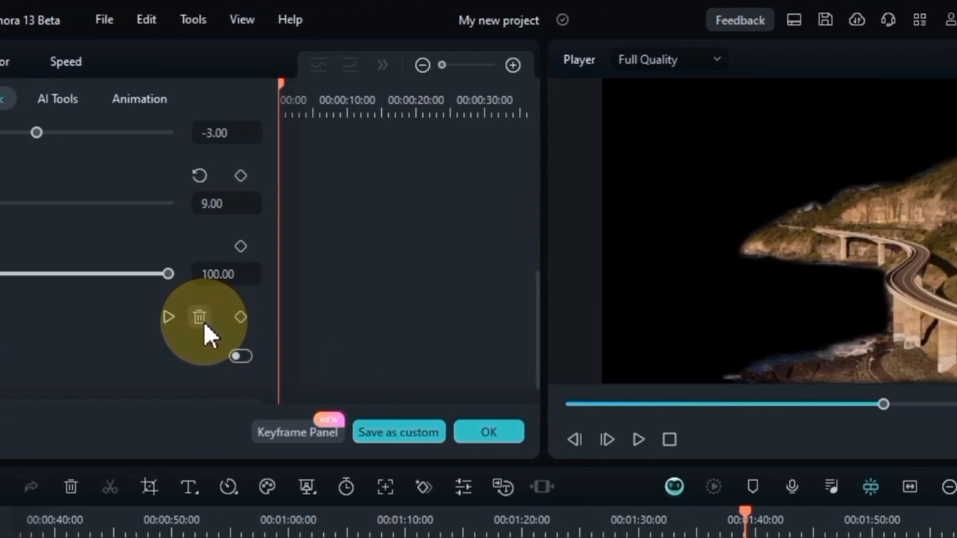
click(103, 357)
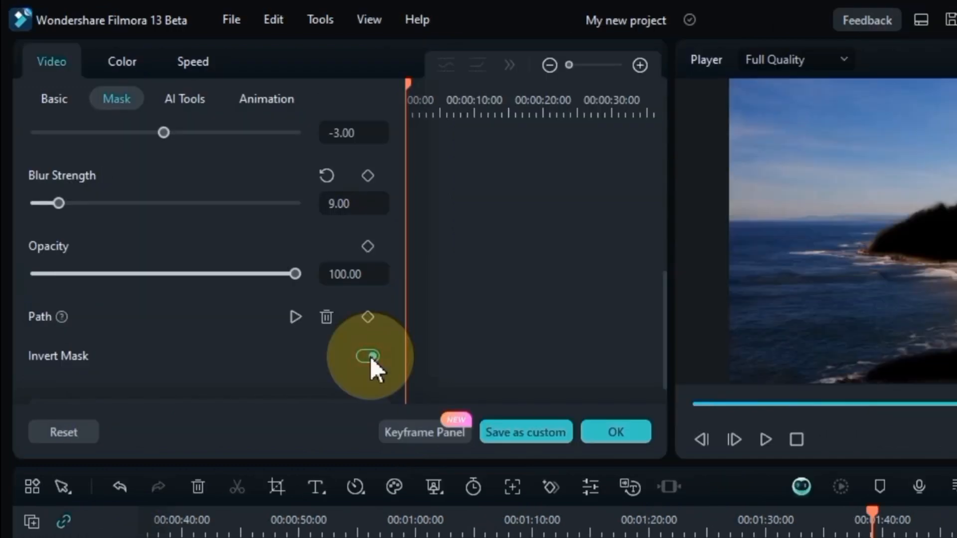
click(370, 357)
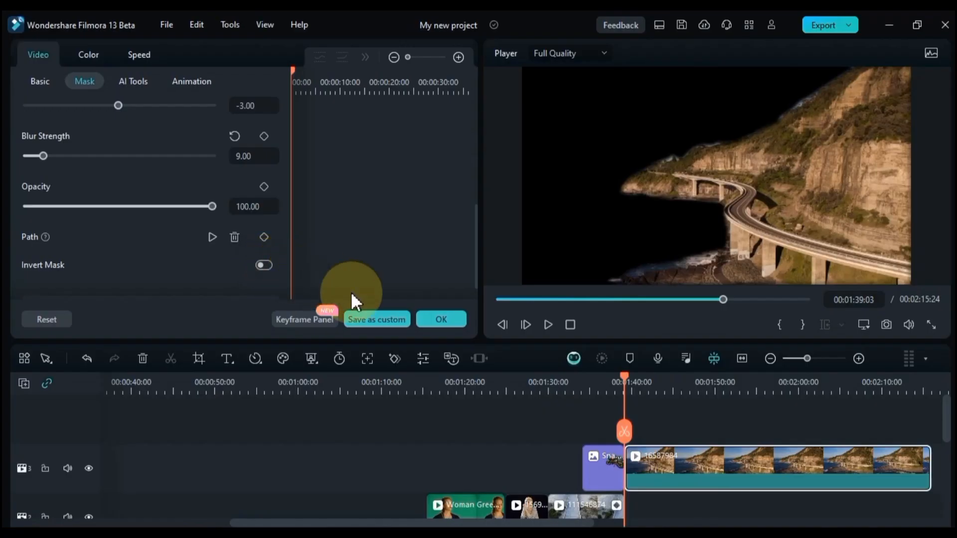
click(693, 437)
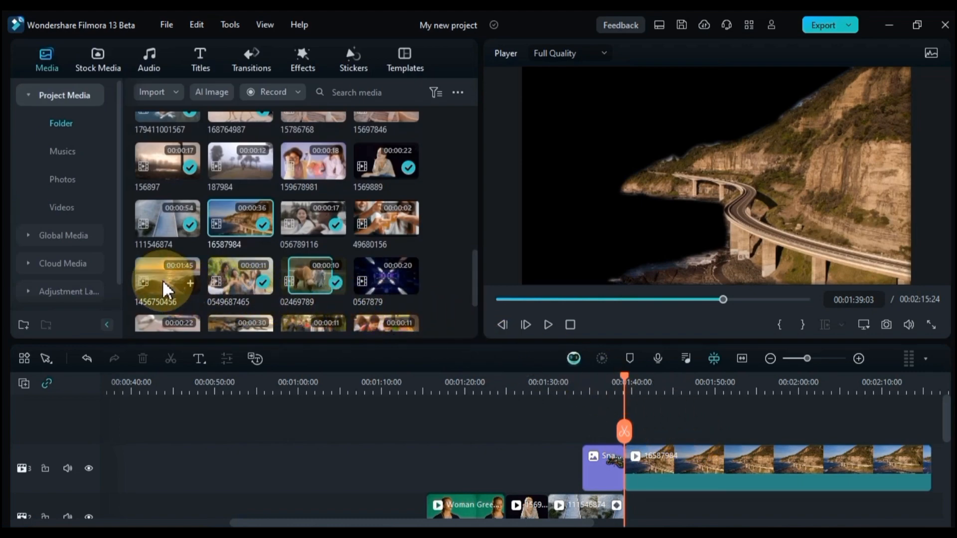
mouse_move(424, 376)
mouse_down()
mouse_move(647, 503)
mouse_move(678, 511)
mouse_up()
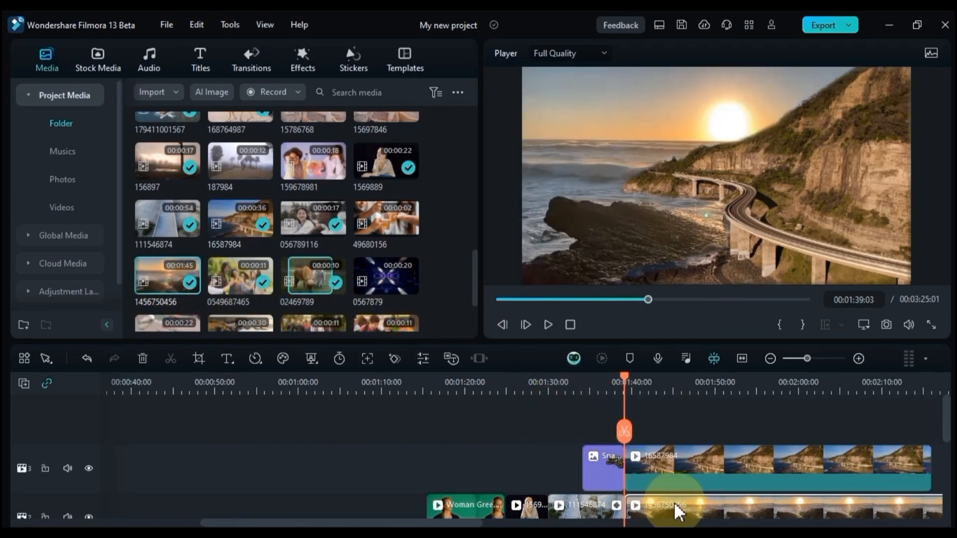
scroll(705, 516, down, 1)
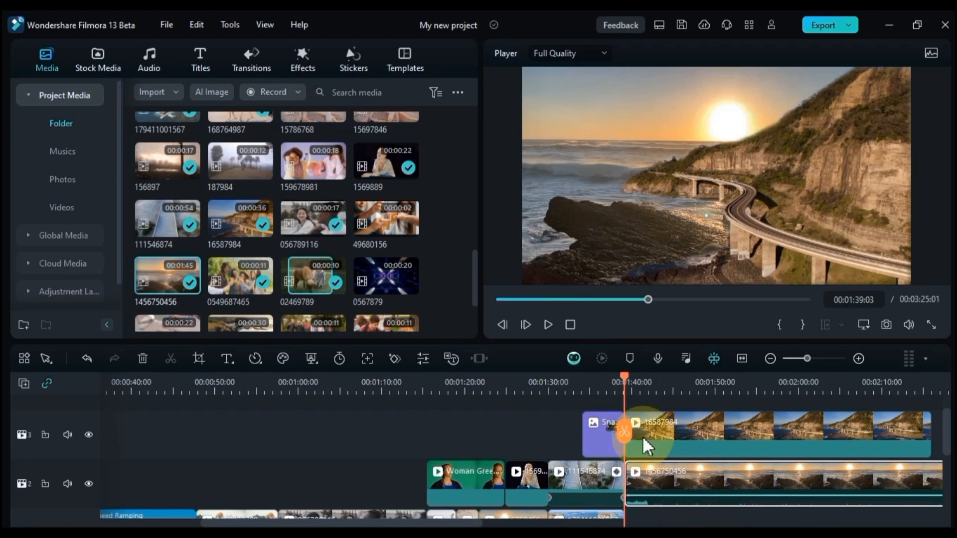
Split the coastal road and sunset clips at 00:01:43:00 and delete the parts after the cut.
drag(623, 384, 658, 387)
click(678, 398)
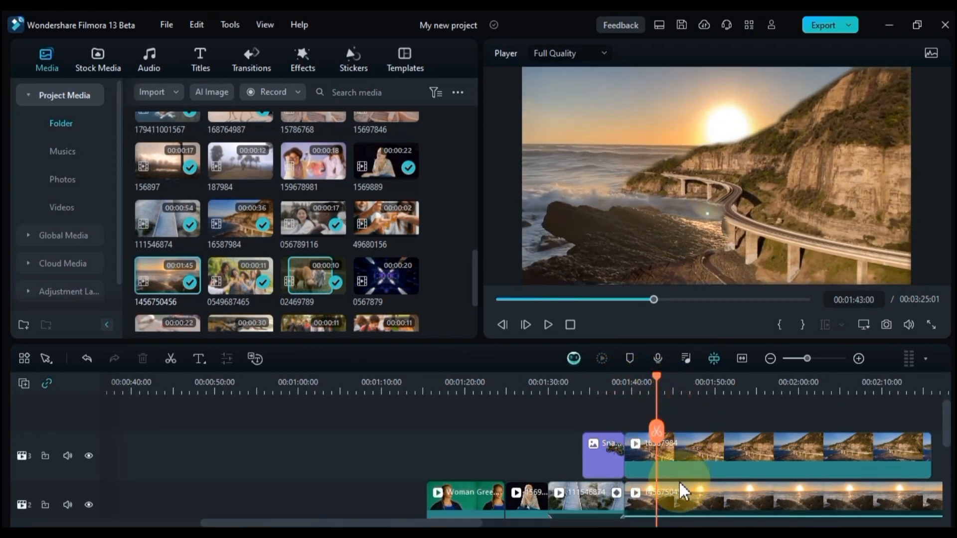
click(660, 435)
scroll(714, 466, down, 1)
key(Delete)
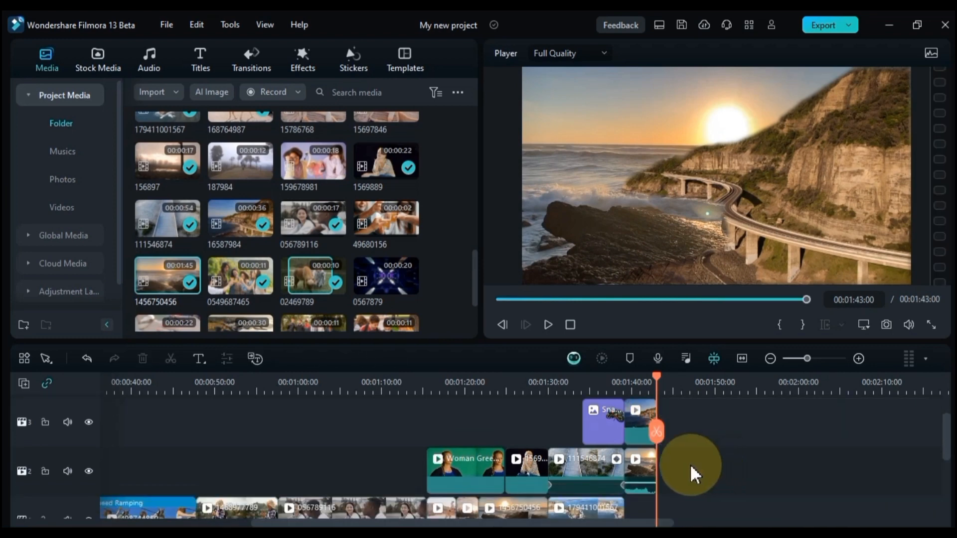
scroll(673, 473, up, 1)
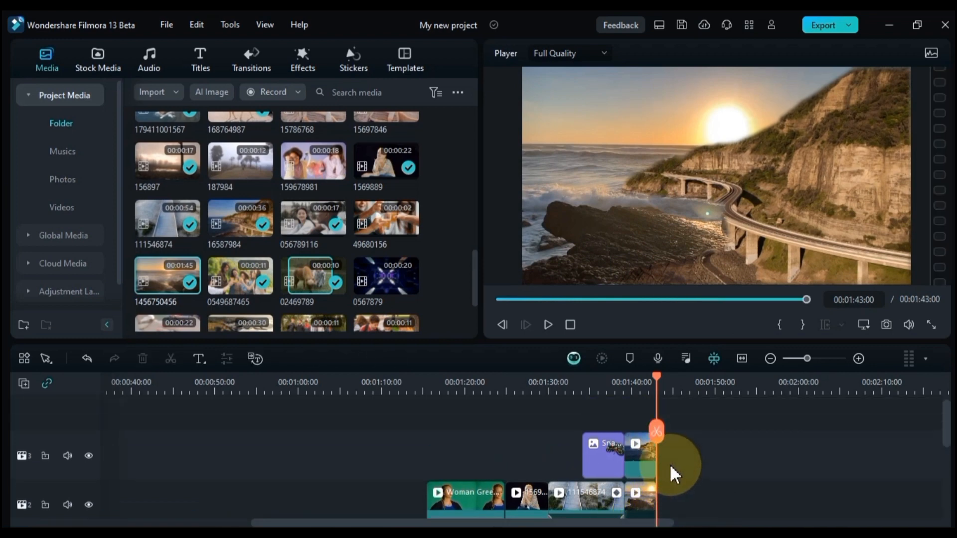
drag(476, 269, 472, 204)
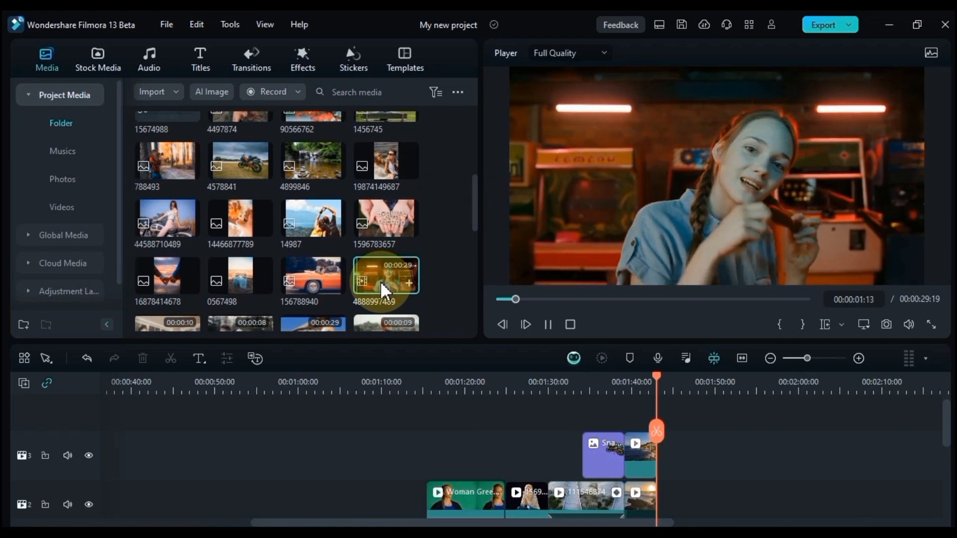
key(space)
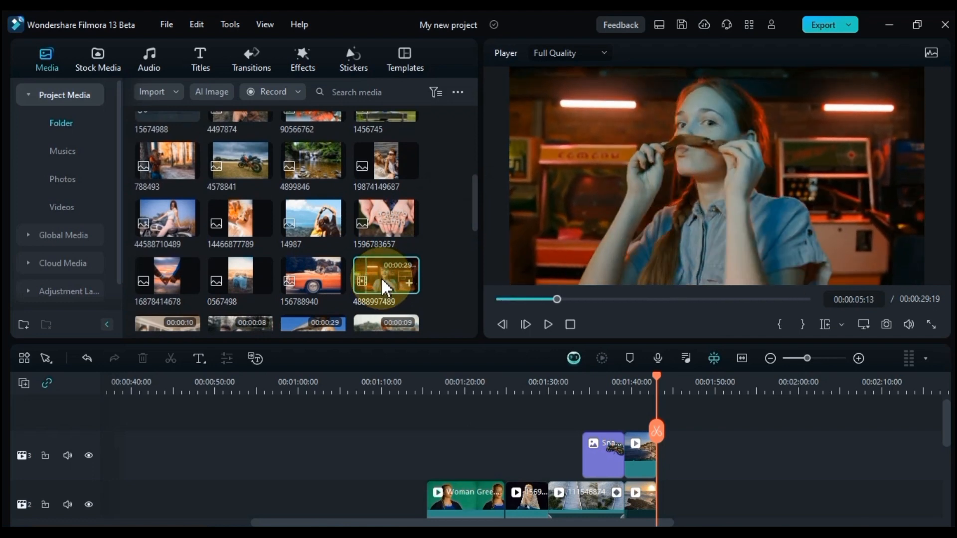
drag(536, 357, 653, 500)
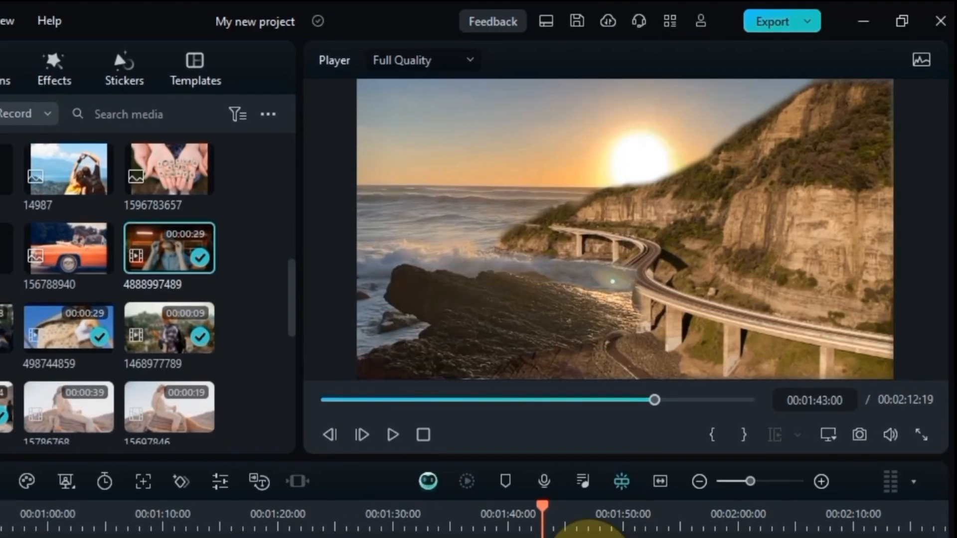
Play the arcade clip on the timeline and pause at 00:01:53:02 to examine its black bars.
mouse_move(588, 535)
mouse_down()
mouse_move(570, 516)
mouse_move(656, 516)
mouse_move(593, 529)
mouse_up()
key(space)
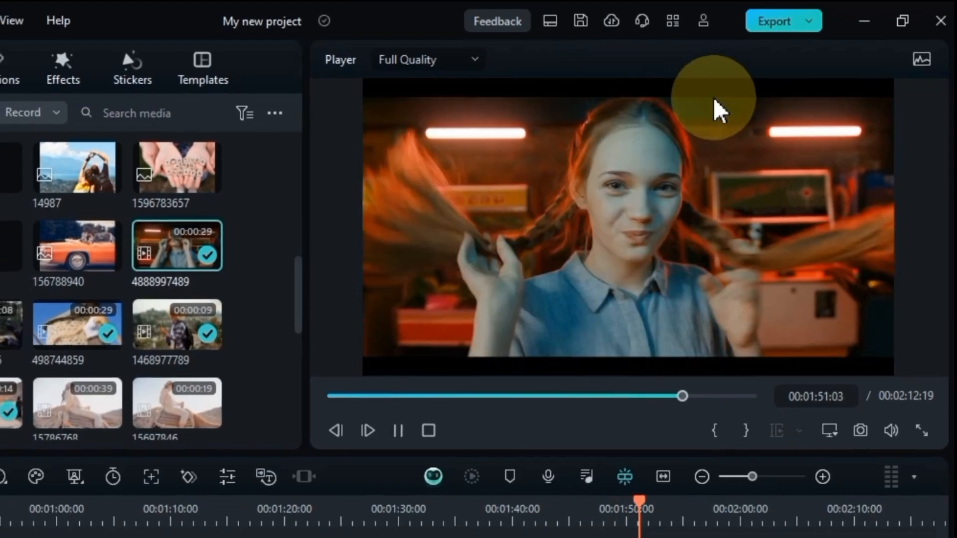
key(space)
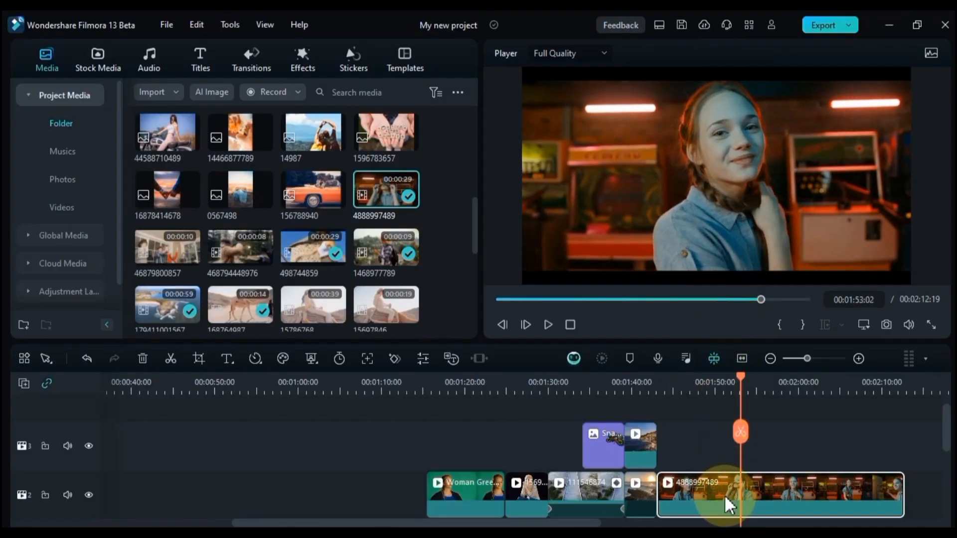
Open the arcade clip's basic video settings and enable its Background fill with type Blur and style Basic Blur.
double_click(727, 503)
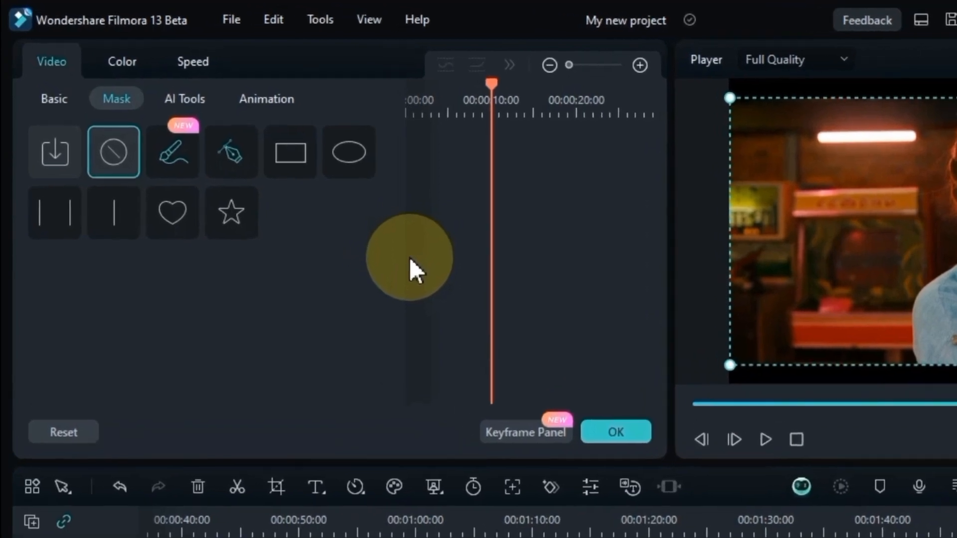
click(59, 100)
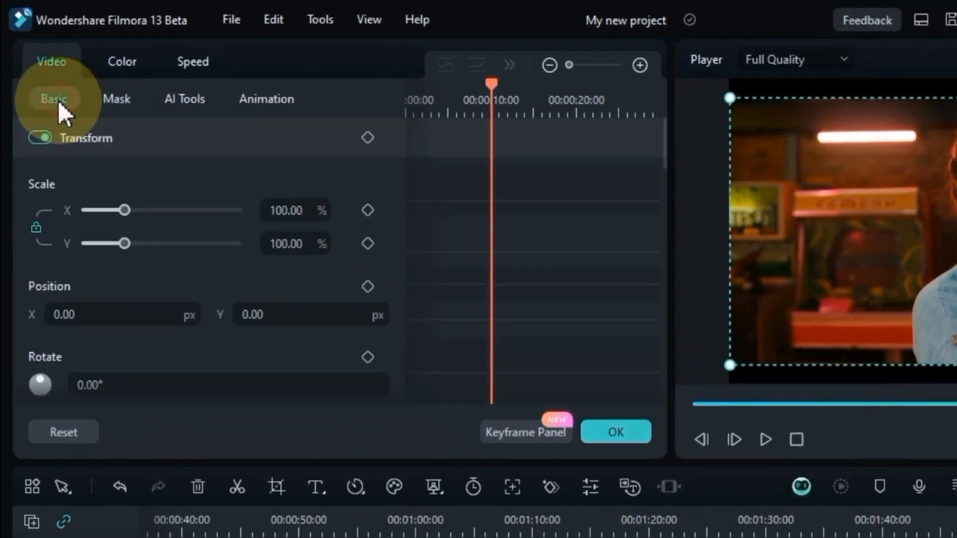
drag(664, 133, 661, 220)
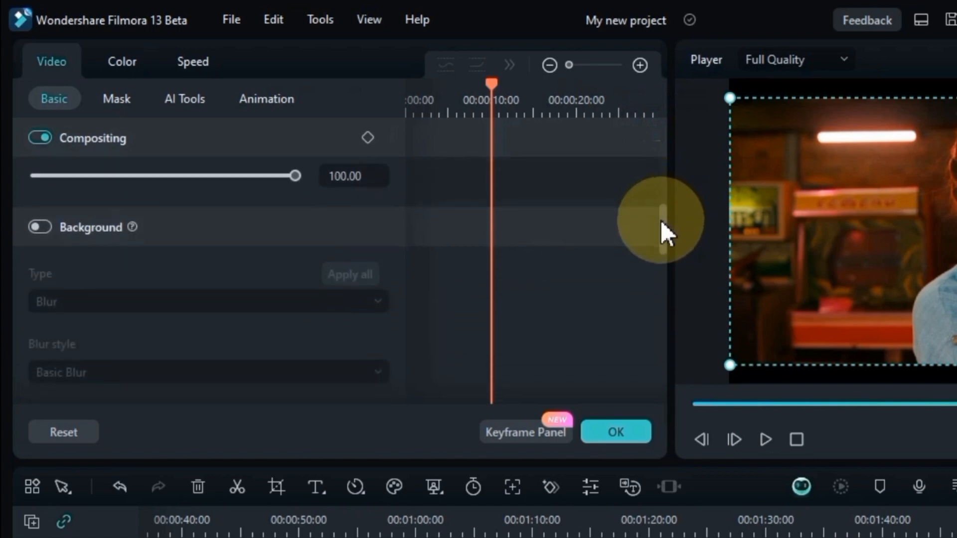
click(44, 226)
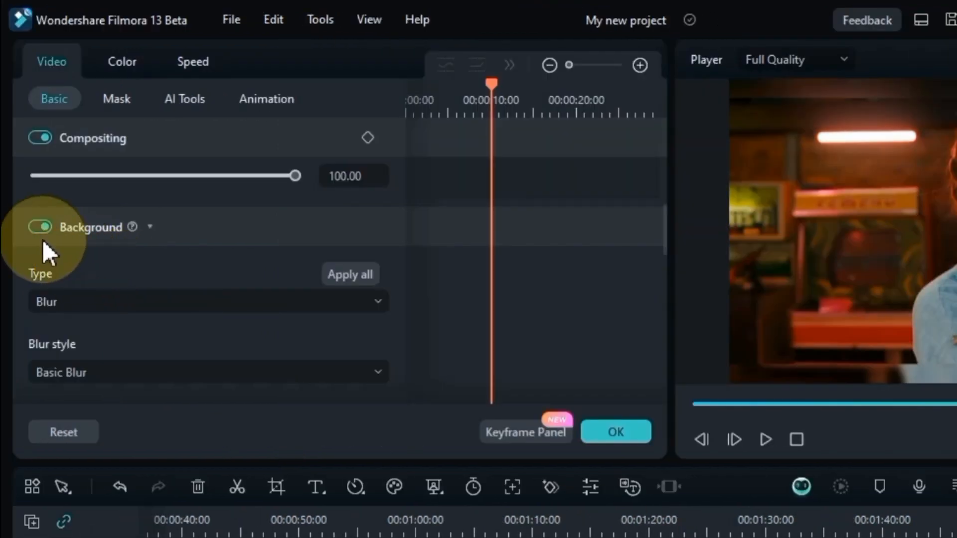
click(36, 227)
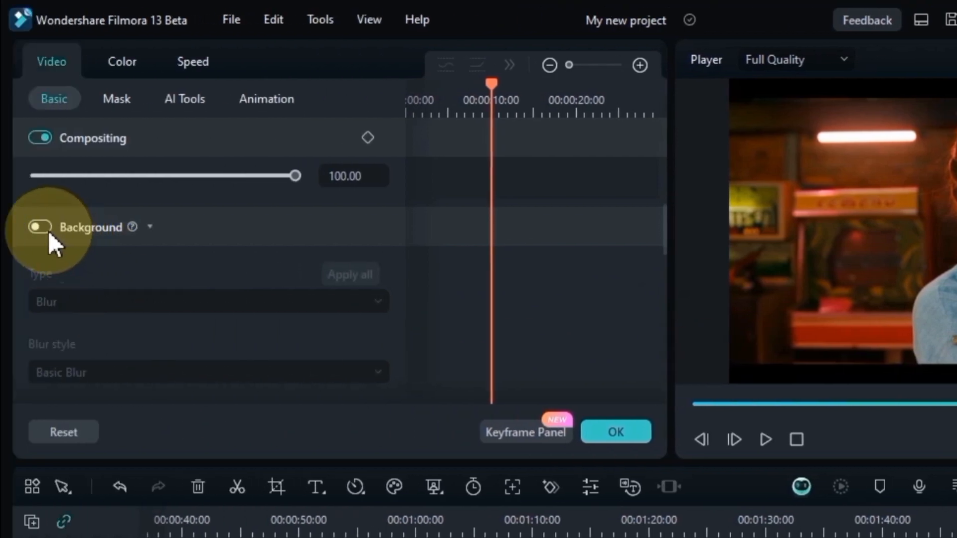
click(44, 228)
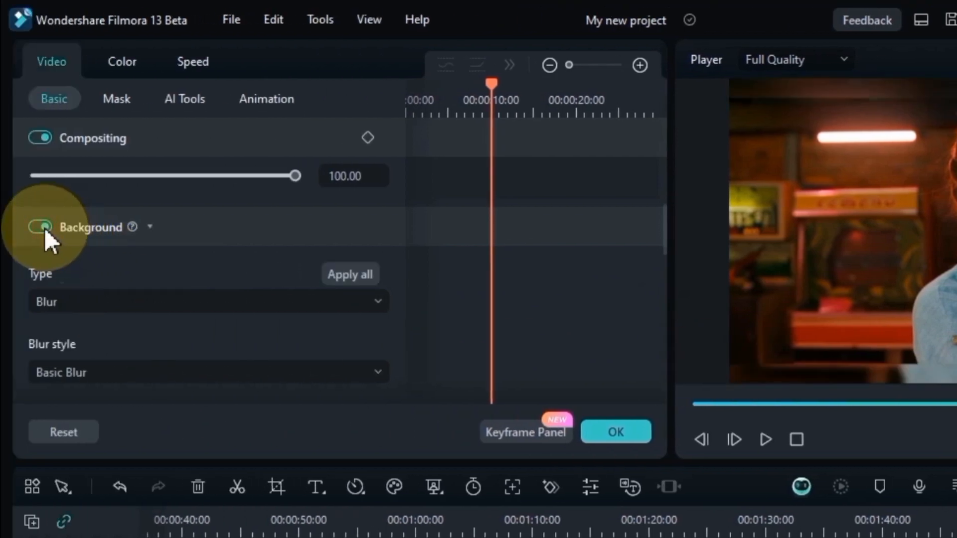
Set the arcade clip's Background type to Color and try light blue and green as the fill color.
click(81, 300)
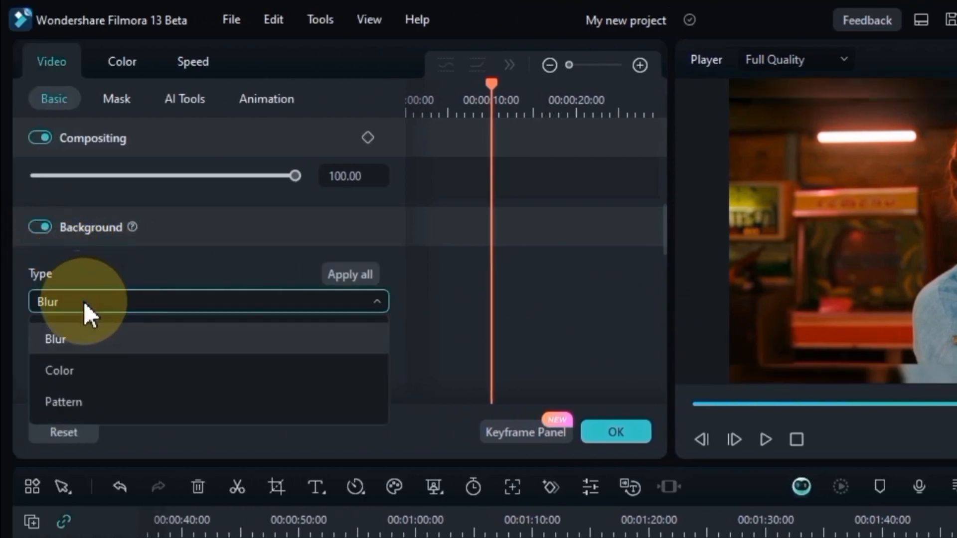
click(100, 362)
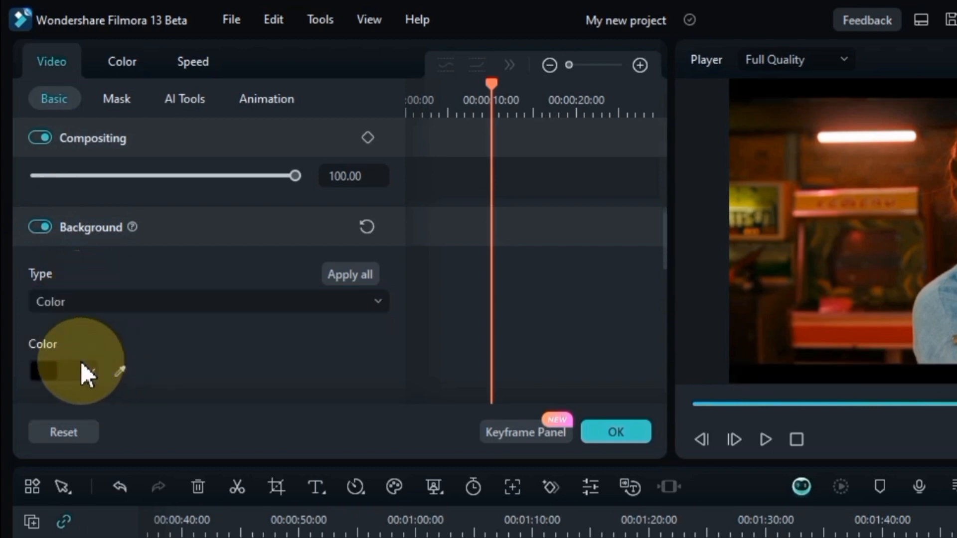
click(47, 370)
click(50, 398)
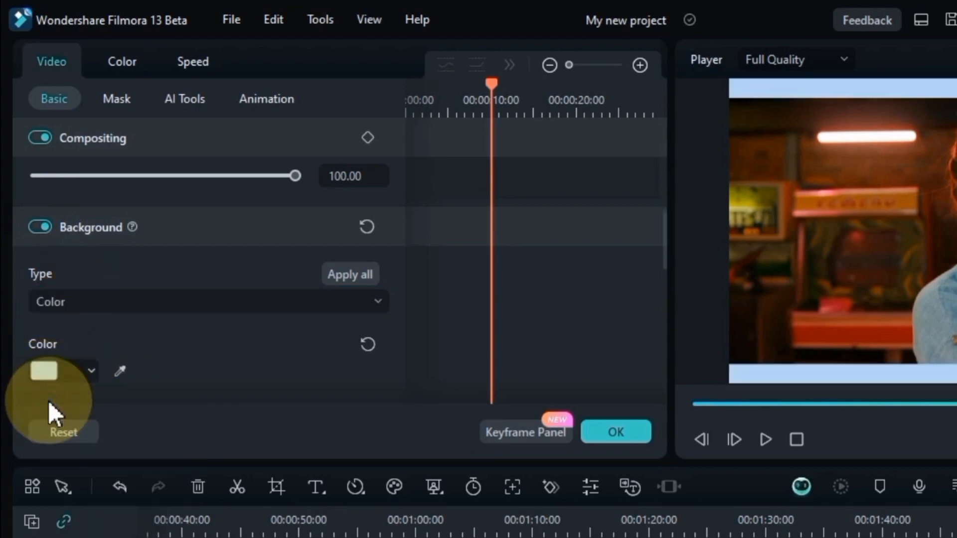
click(46, 369)
click(94, 384)
Try pink as the arcade clip's background color, and sample a dark color from the screen with the eyedropper.
click(47, 370)
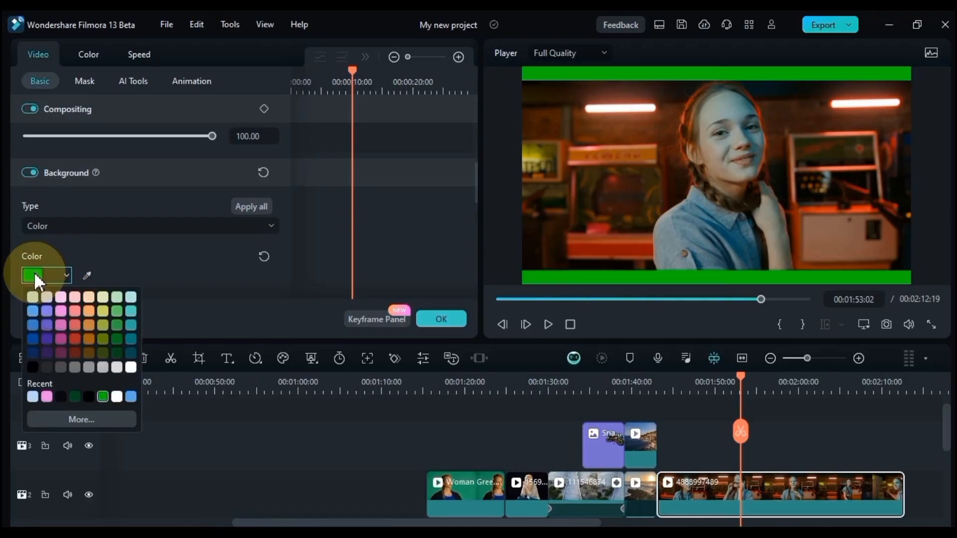
click(63, 321)
click(35, 275)
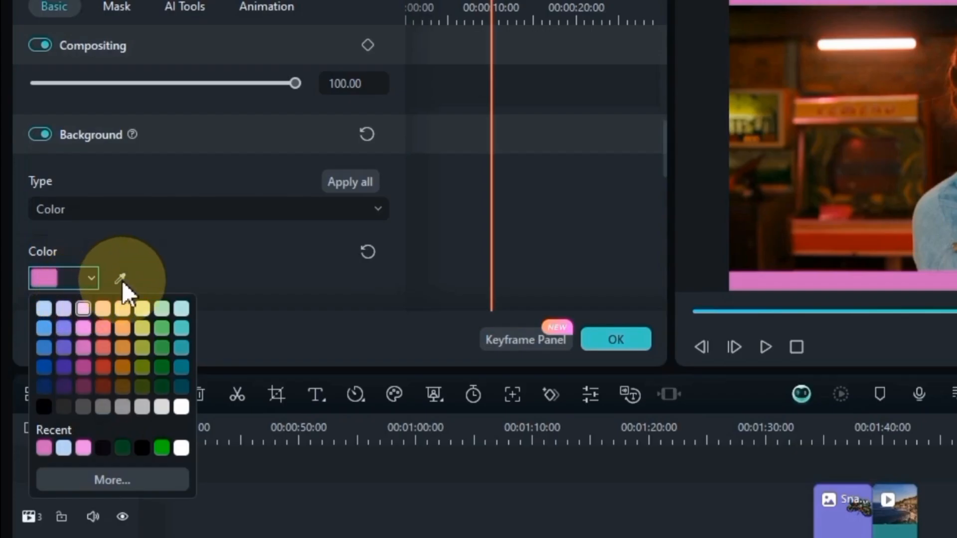
click(120, 278)
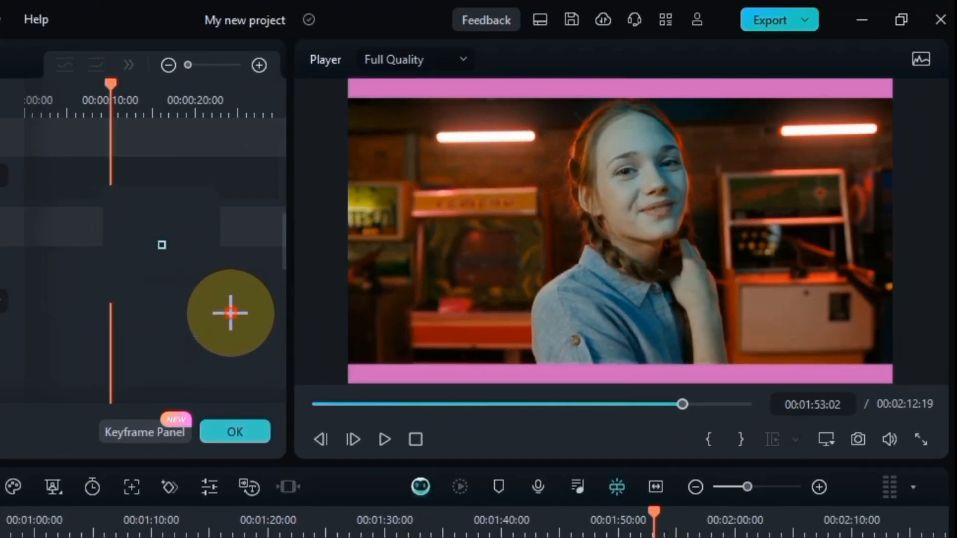
click(231, 312)
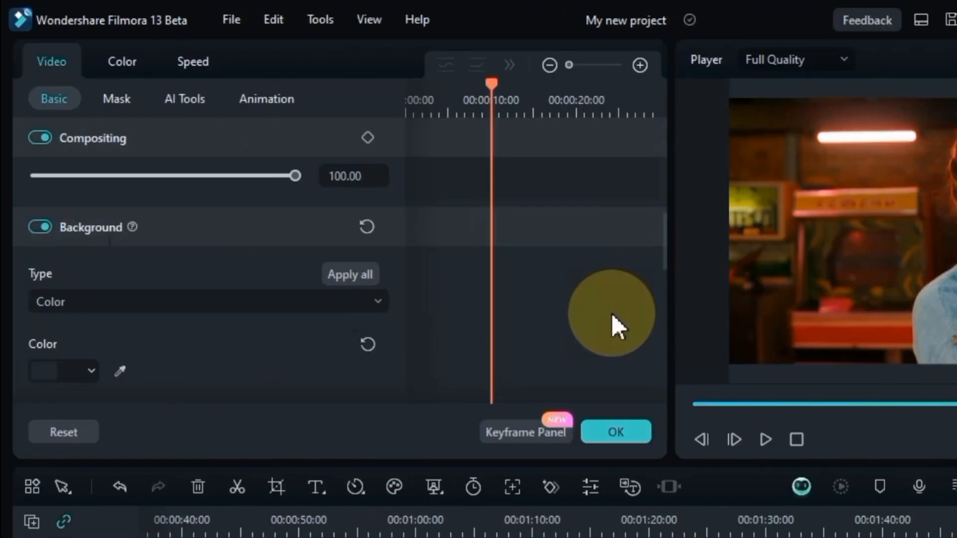
Set the arcade clip's Background type to Blur with Basic Blur style and a 60% level of blur.
click(271, 309)
click(206, 343)
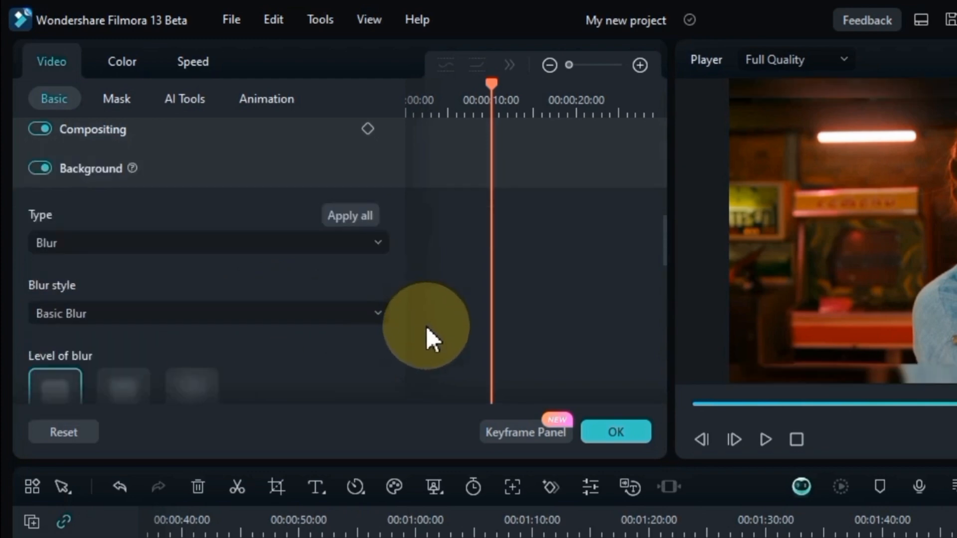
scroll(370, 331, down, 3)
scroll(214, 332, down, 3)
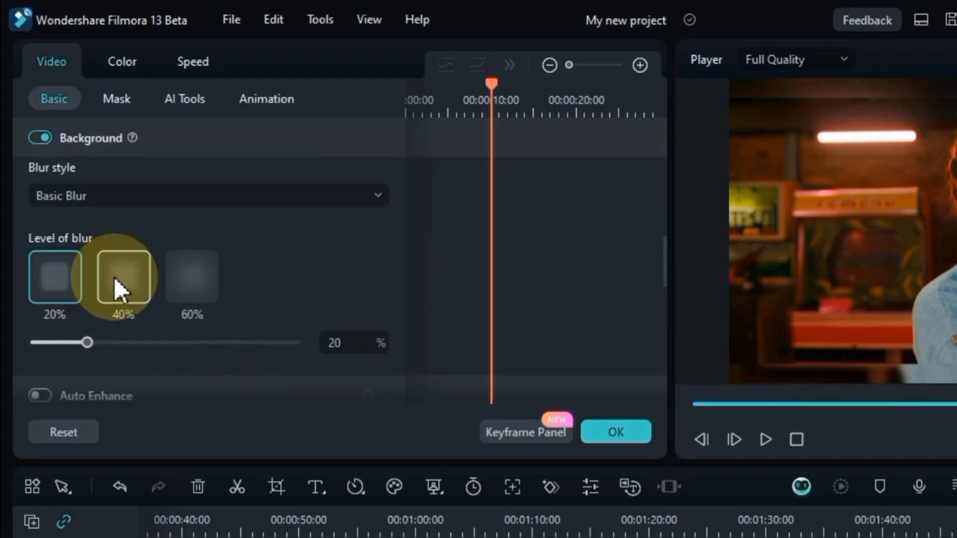
click(196, 279)
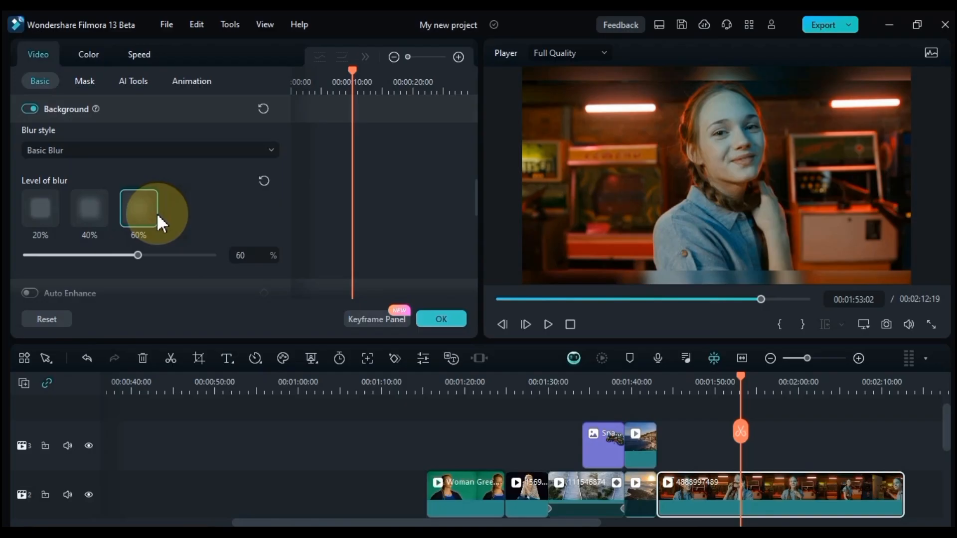
drag(193, 343, 300, 352)
drag(218, 262, 8, 271)
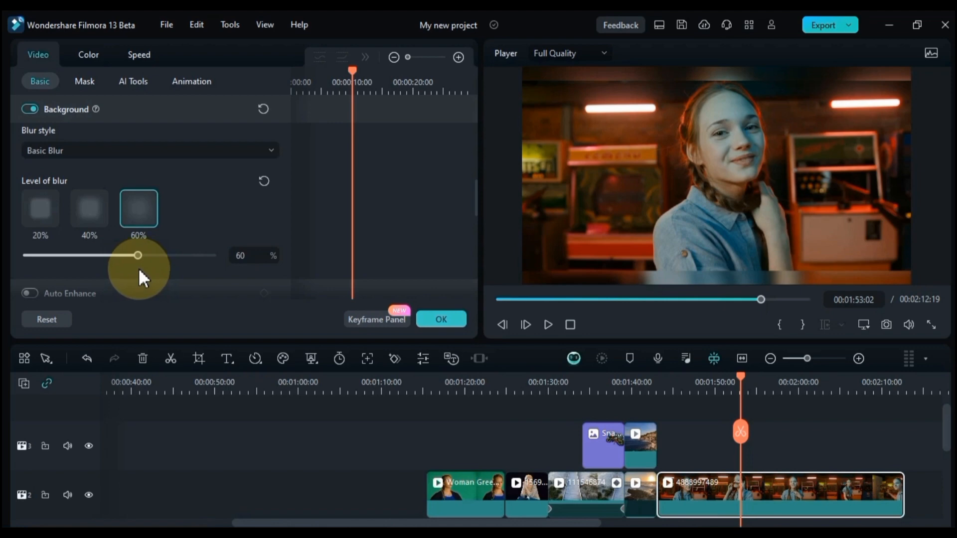
Enable Auto Enhance on the arcade clip and set its amount to 75.
scroll(265, 201, down, 4)
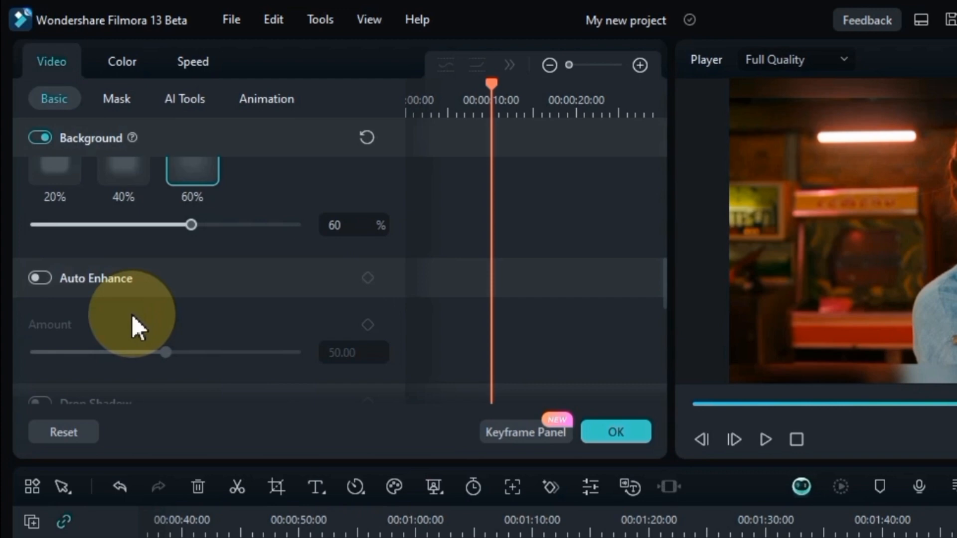
click(49, 281)
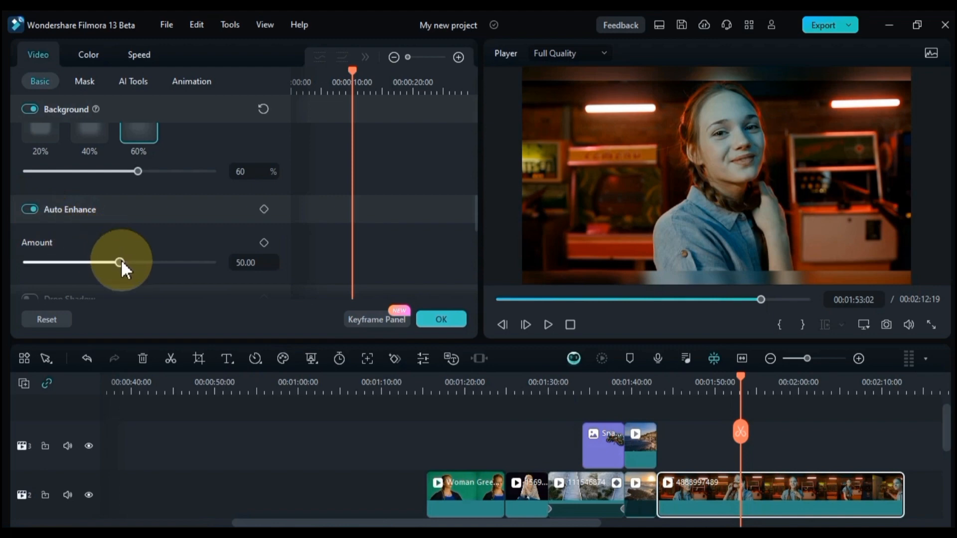
drag(121, 263, 166, 263)
Try Drop Shadow on the arcade clip with the Soft, Tiled and Default types, and turn it off again.
scroll(355, 219, down, 2)
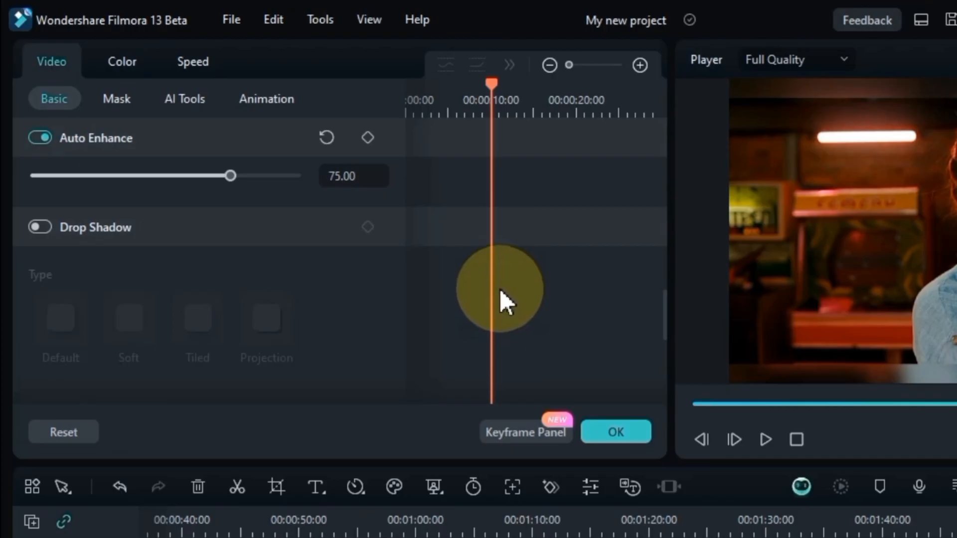
click(50, 228)
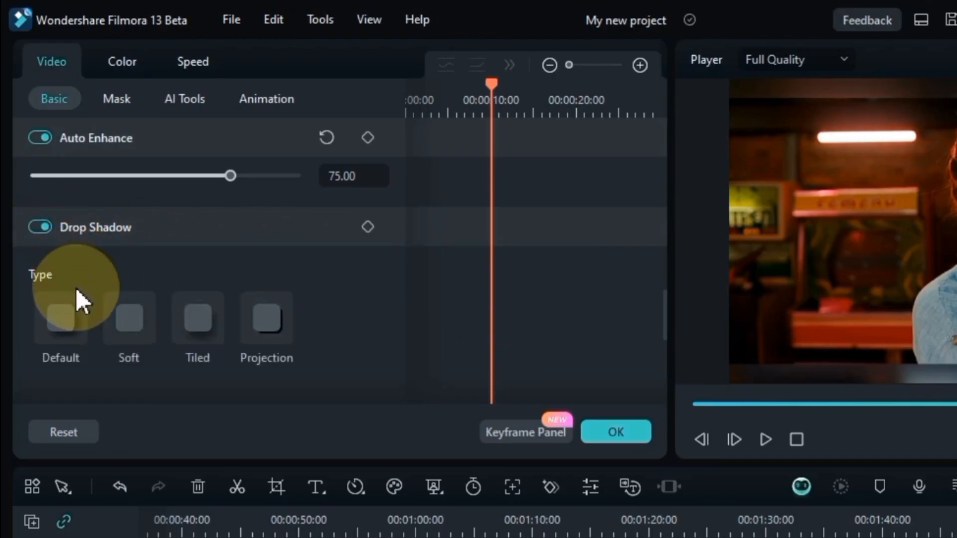
scroll(238, 272, down, 2)
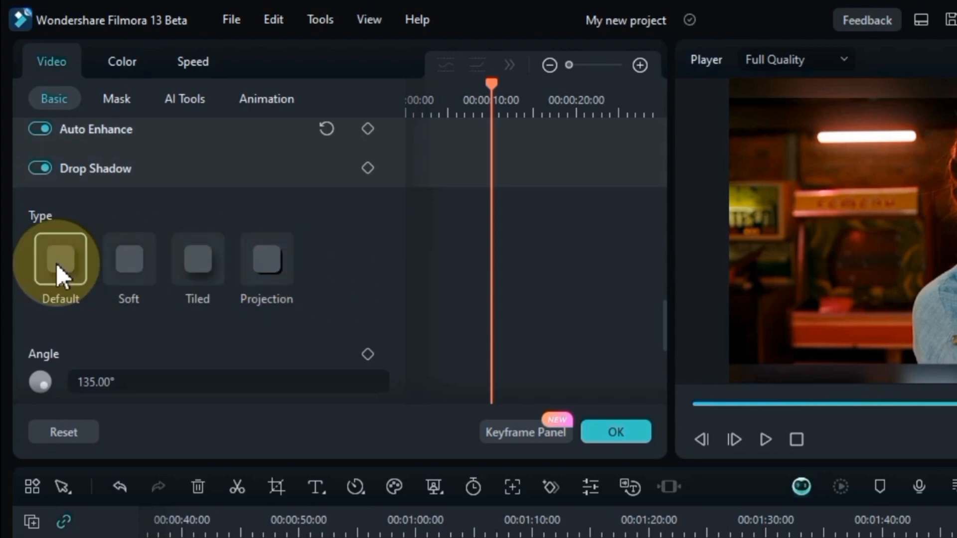
click(152, 265)
click(206, 265)
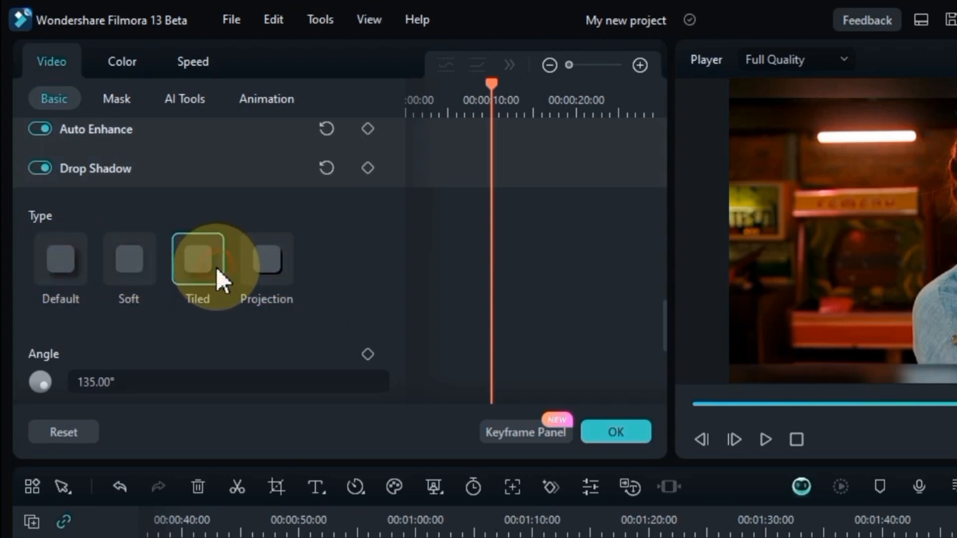
click(52, 268)
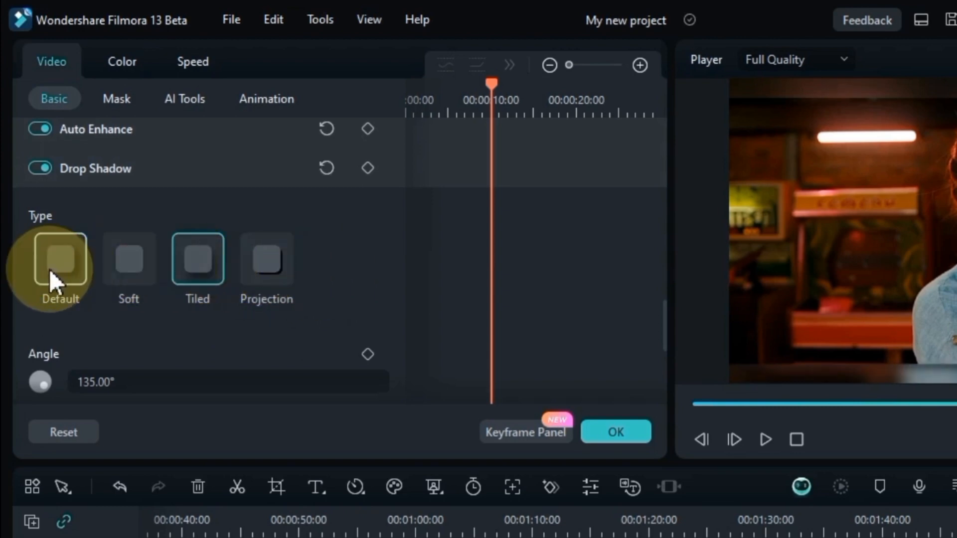
scroll(80, 261, up, 2)
click(40, 226)
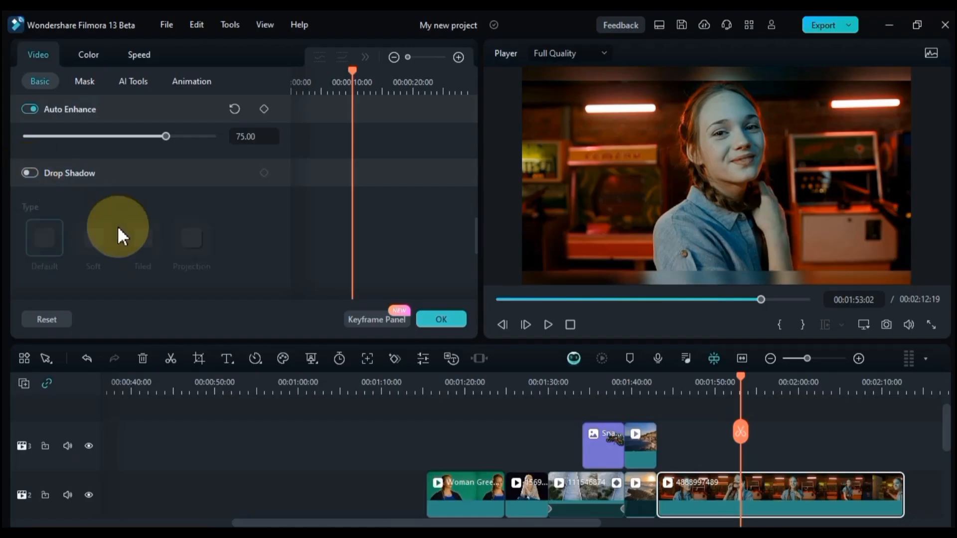
scroll(249, 307, up, 3)
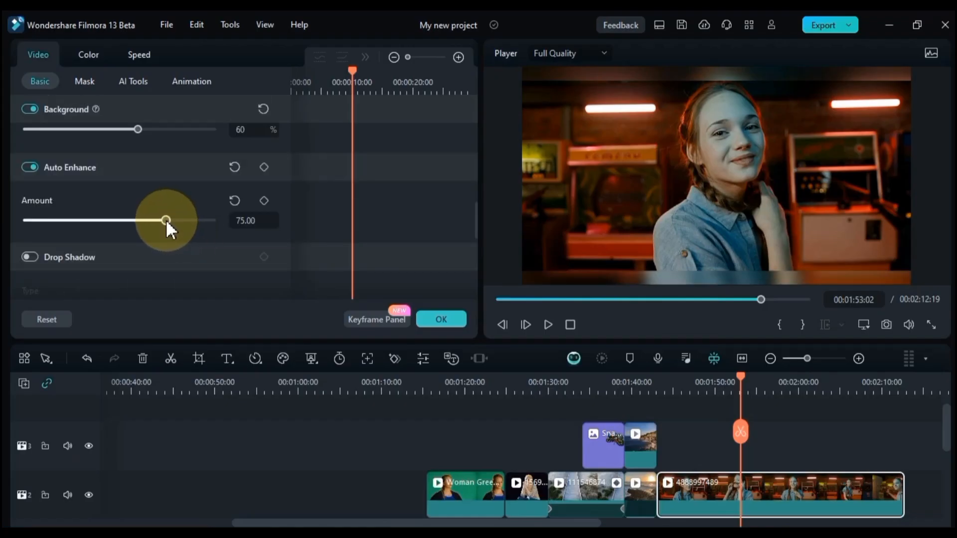
click(705, 436)
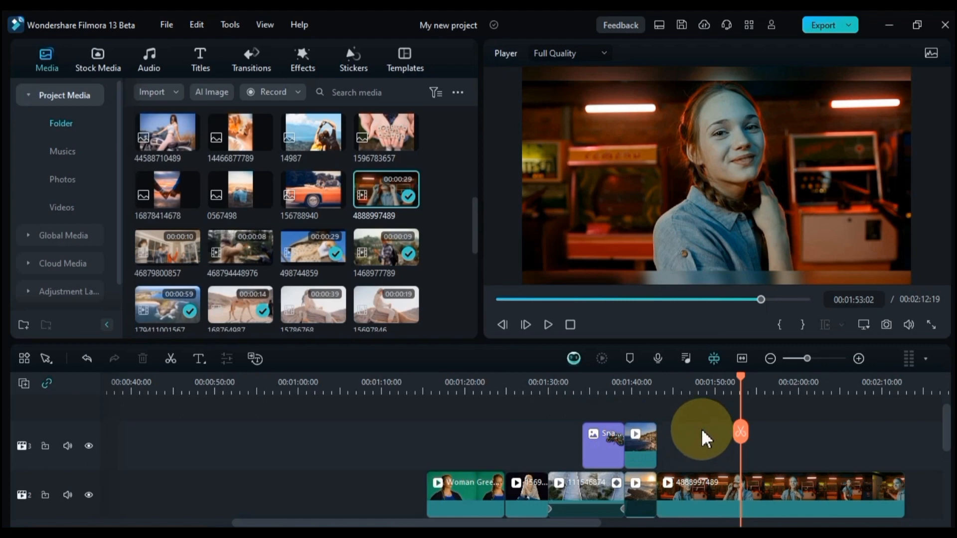
drag(234, 134, 683, 443)
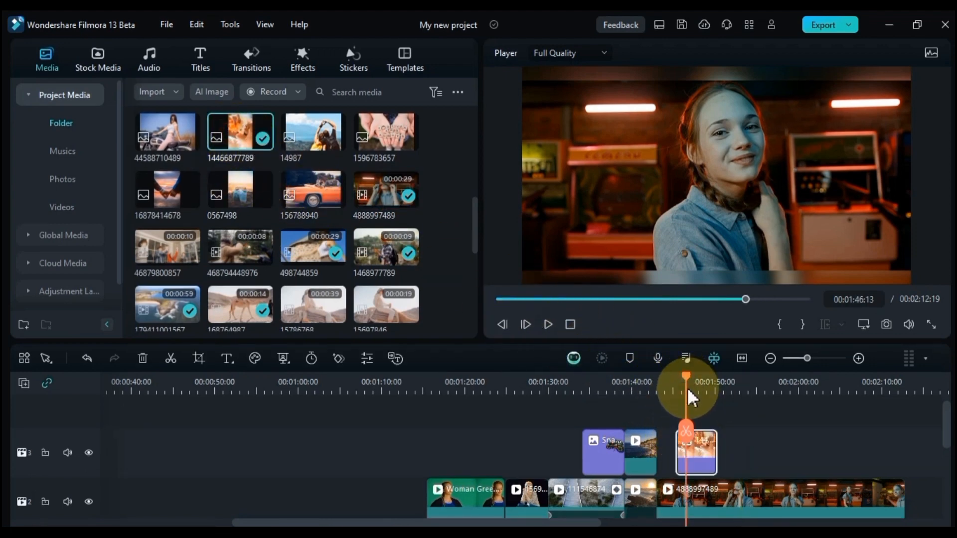
double_click(696, 451)
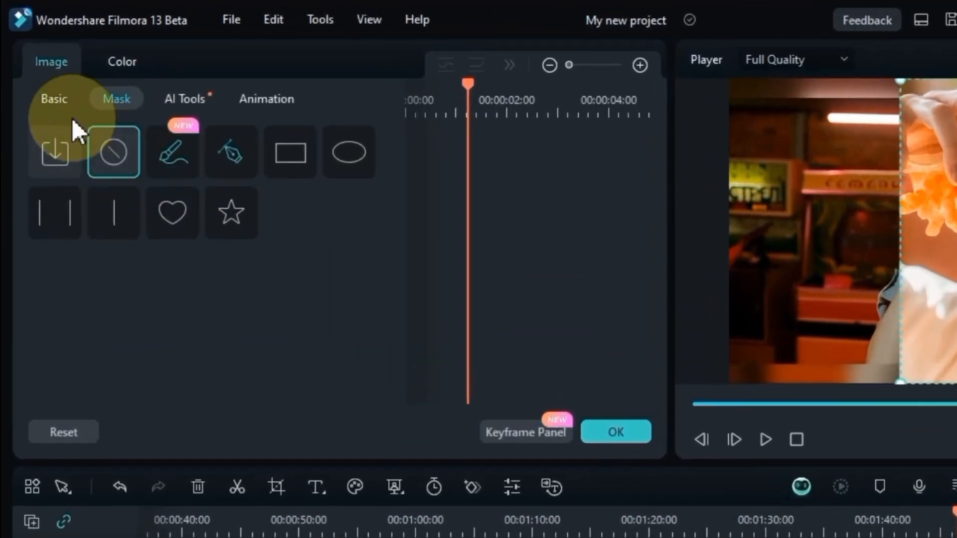
Enable Drop Shadow in the overlay image's basic settings and choose the Soft type.
click(52, 97)
scroll(85, 325, down, 3)
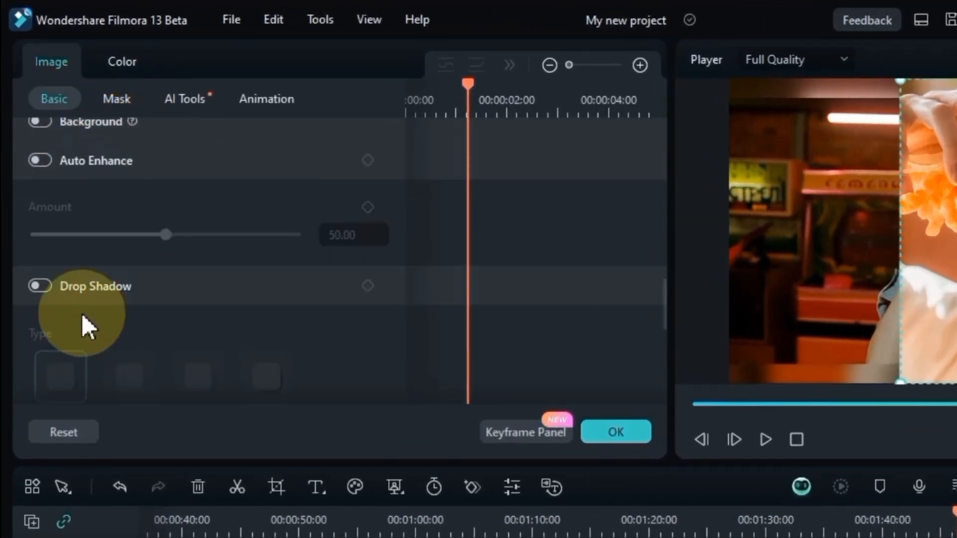
click(47, 225)
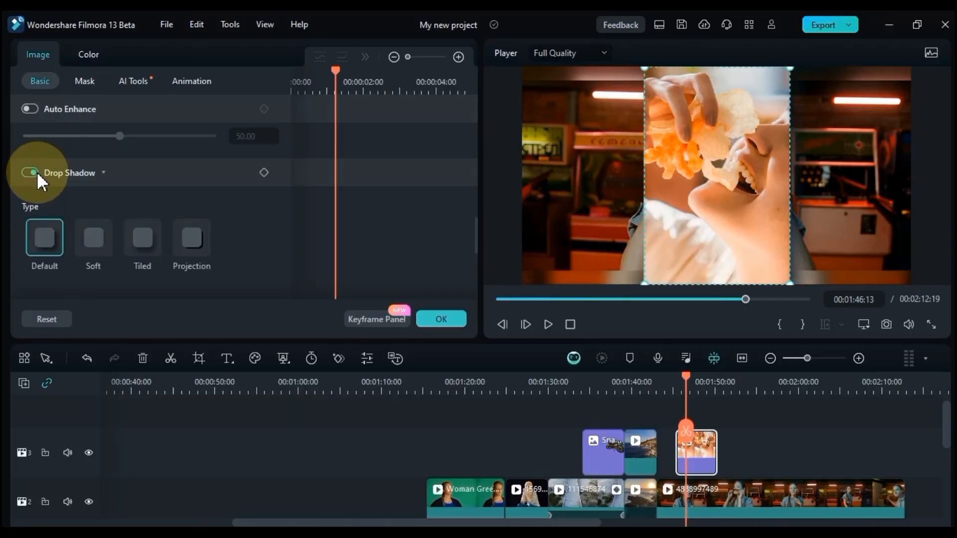
click(95, 237)
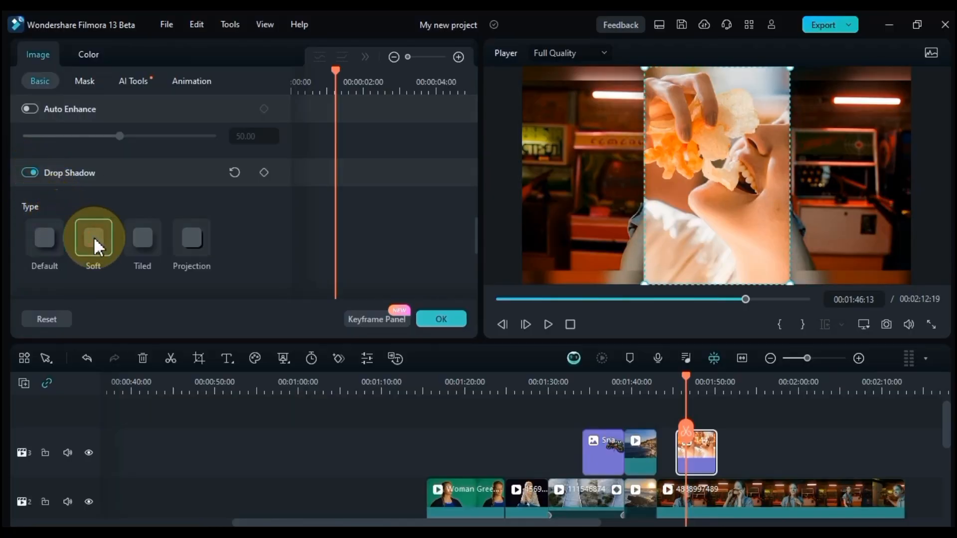
Scale the overlay image down to 60%, move it to the left side of the video frame, and shrink it slightly further.
scroll(288, 241, up, 5)
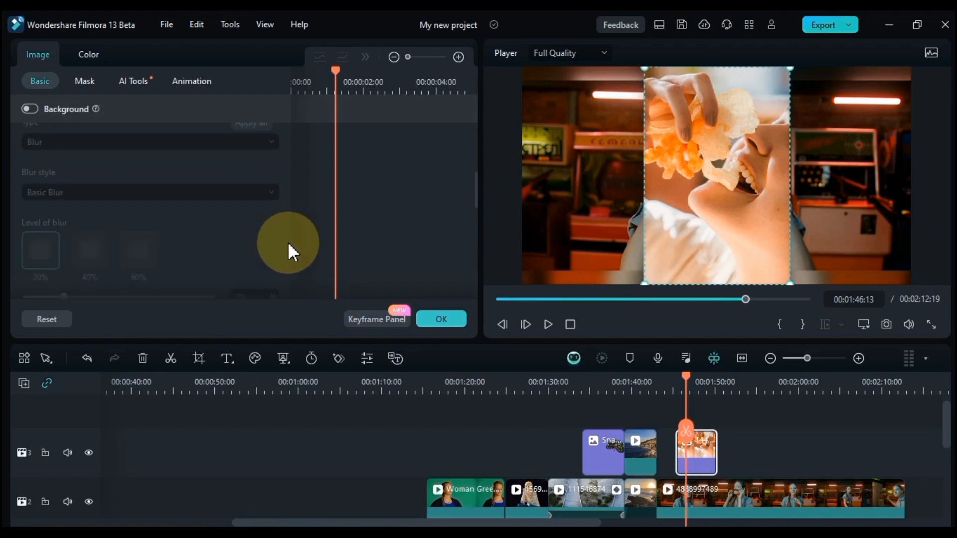
scroll(288, 241, up, 1)
drag(209, 161, 189, 161)
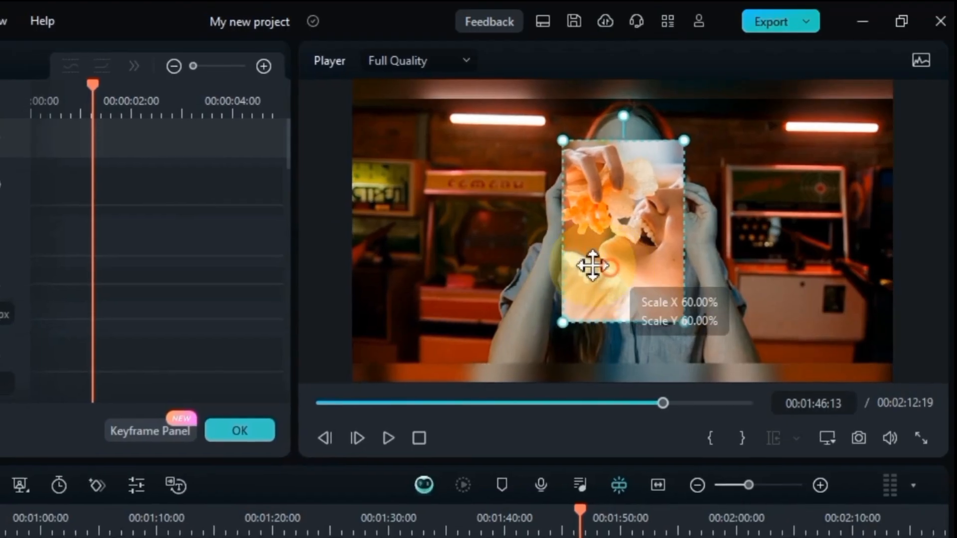
drag(696, 202, 563, 191)
drag(418, 248, 443, 243)
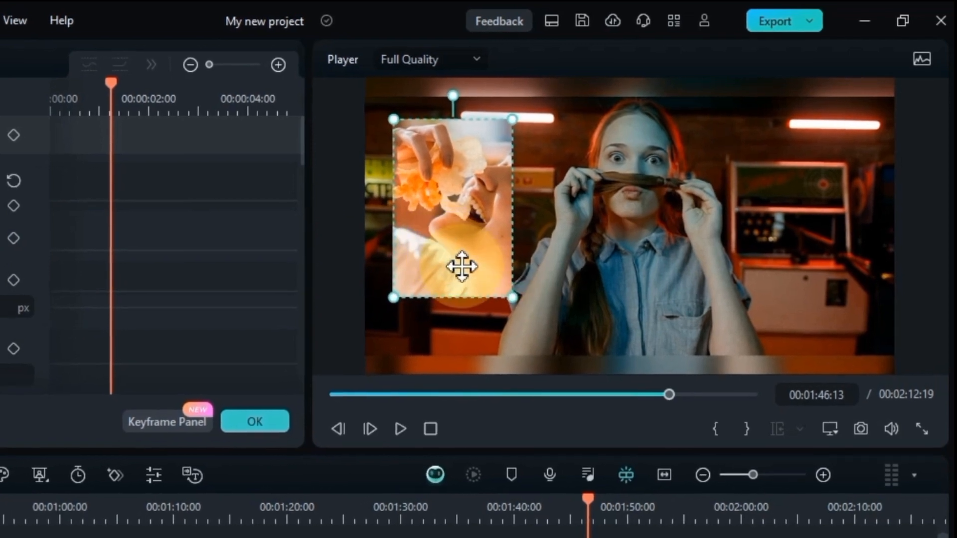
drag(506, 299, 468, 271)
Set the overlay image's drop shadow type to Tiled and its shadow color to light blue.
scroll(353, 190, down, 8)
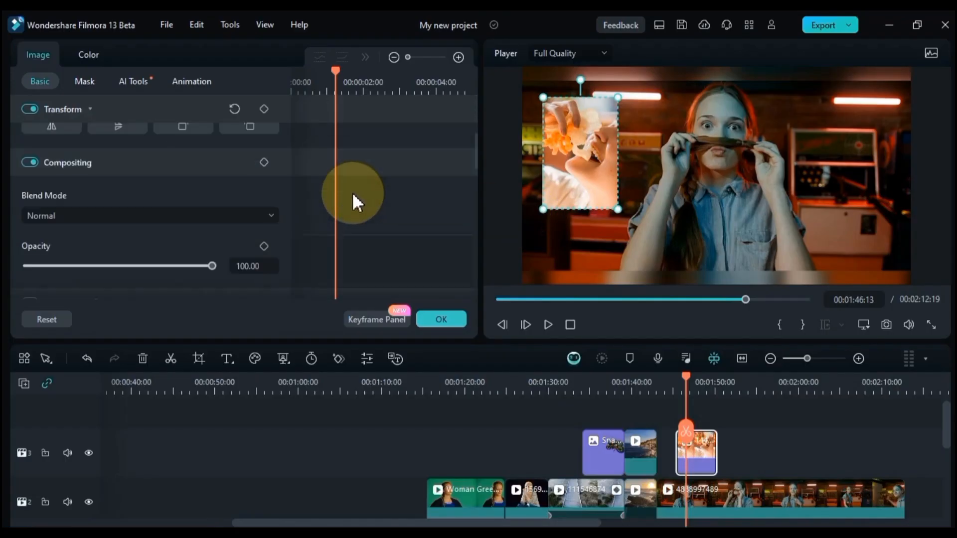
scroll(352, 195, down, 6)
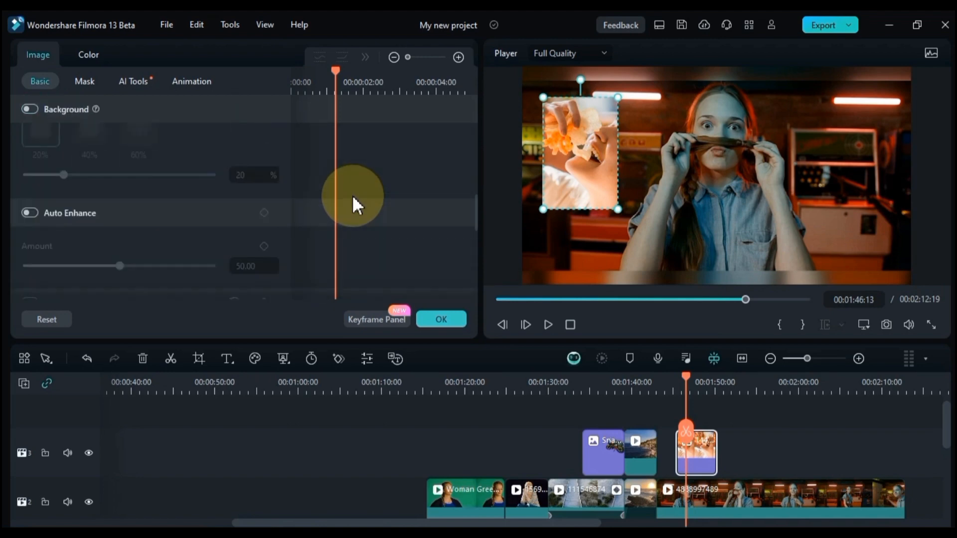
click(142, 247)
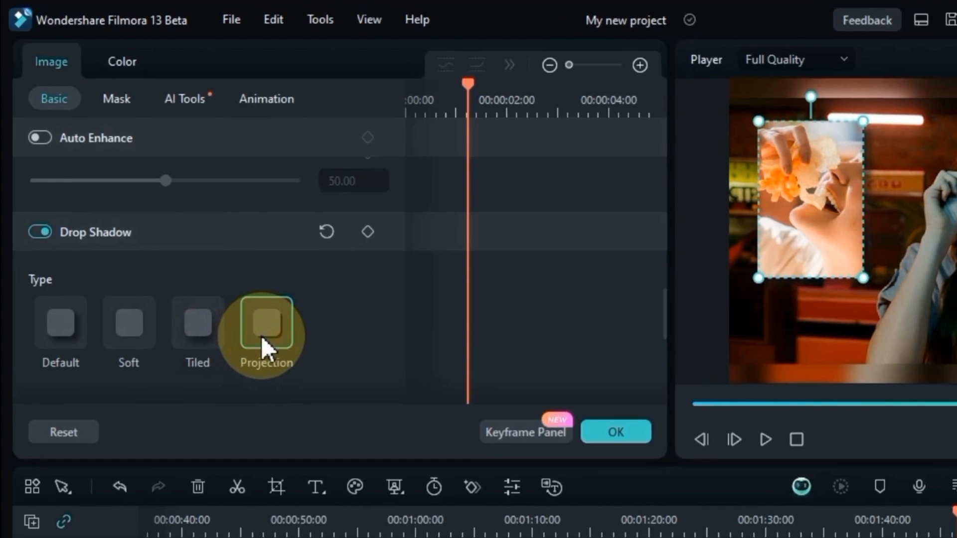
scroll(336, 320, down, 5)
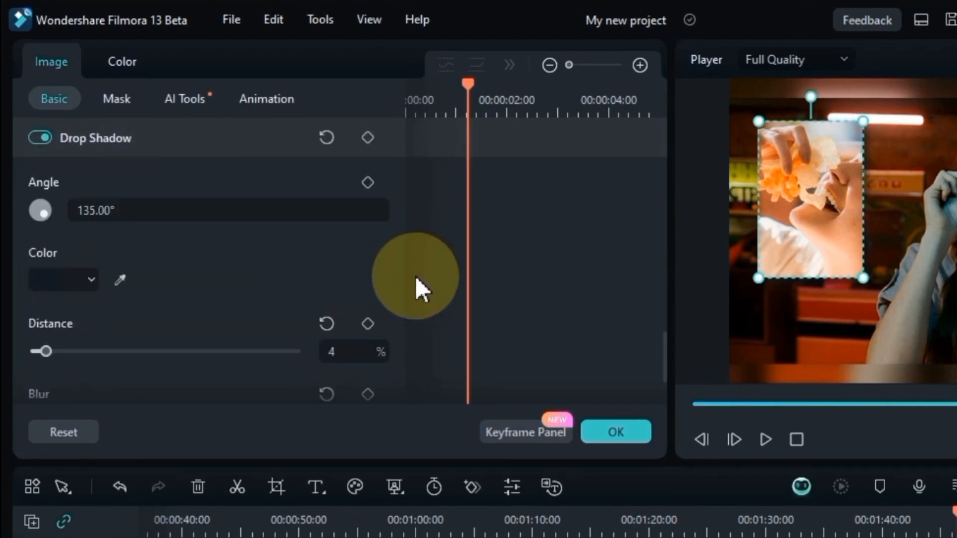
click(75, 280)
click(42, 312)
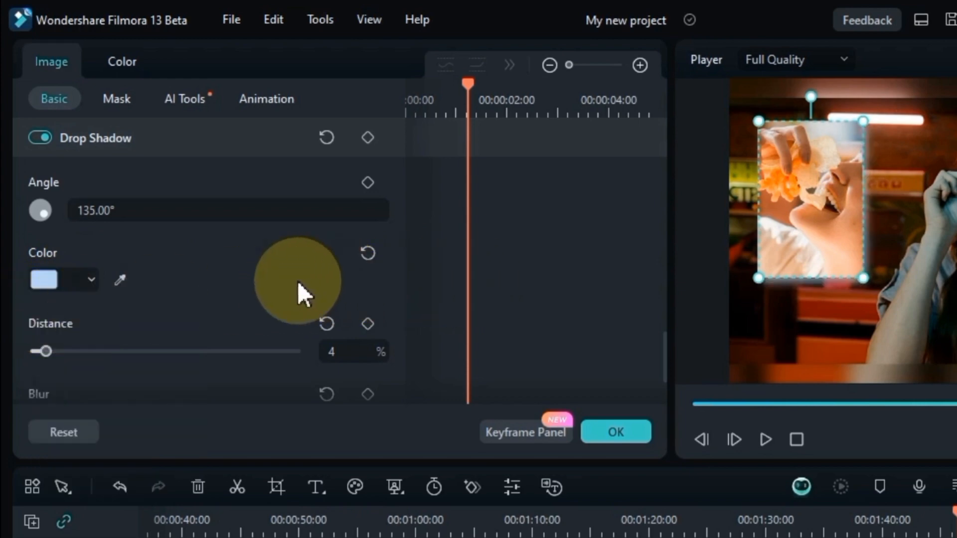
Compare the Projection, Default and Soft types for the overlay image's light blue drop shadow and settle on Tiled.
scroll(284, 293, up, 2)
scroll(448, 285, up, 4)
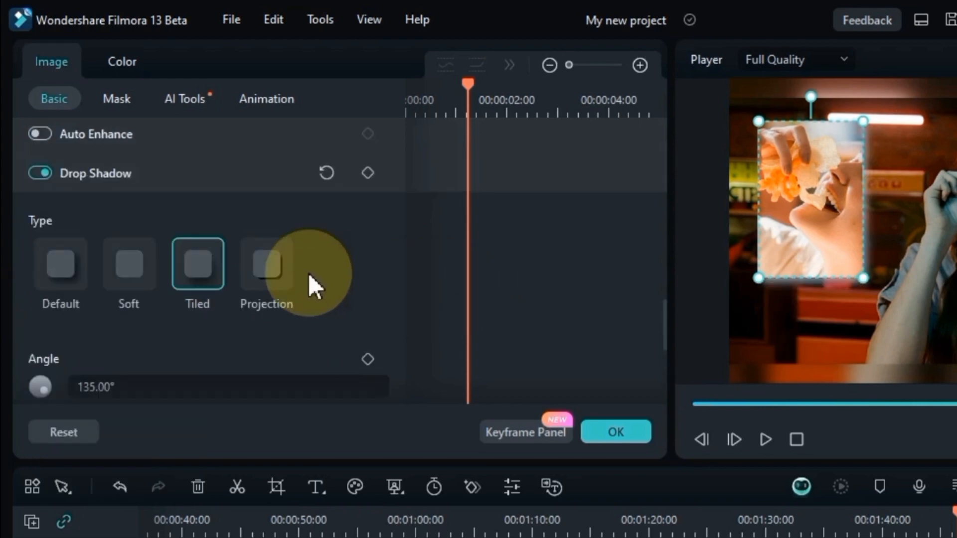
click(282, 272)
click(188, 278)
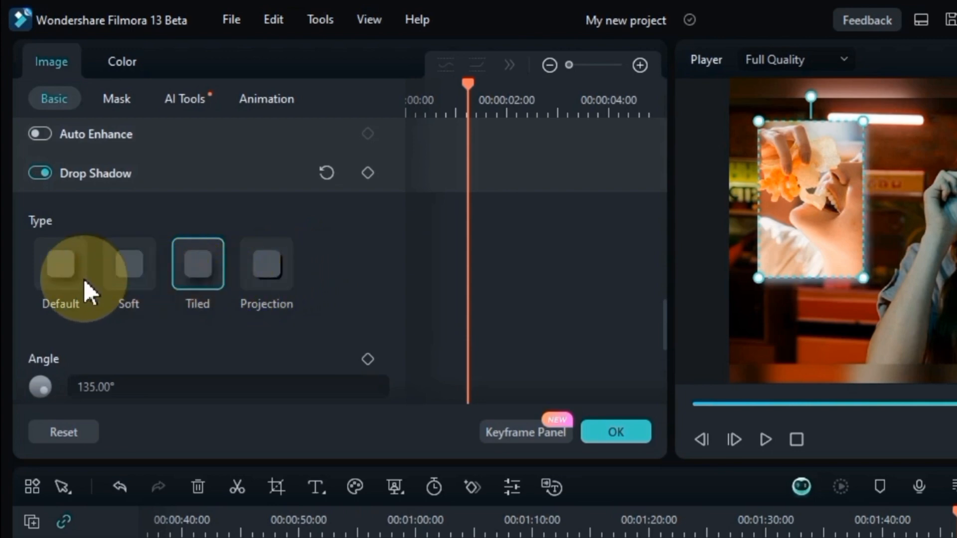
click(81, 279)
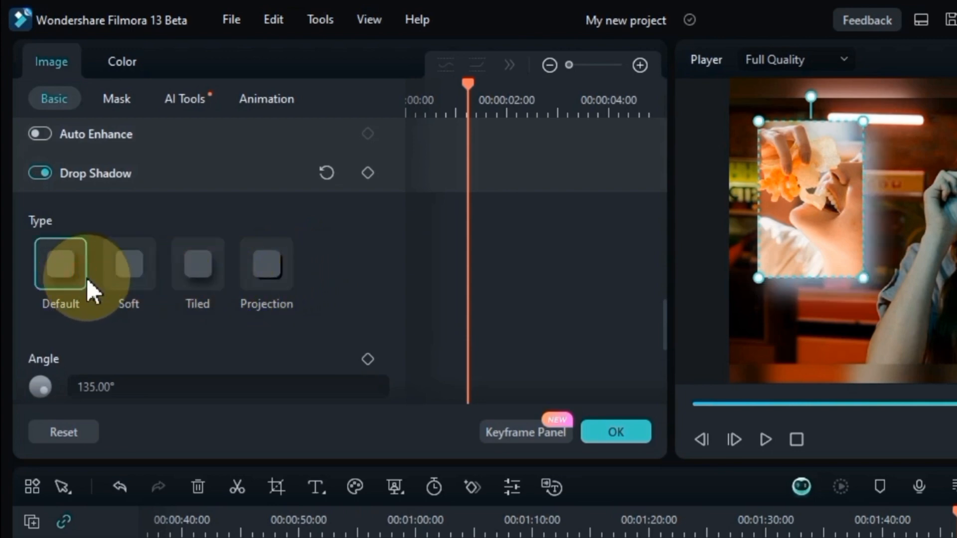
click(127, 269)
click(204, 266)
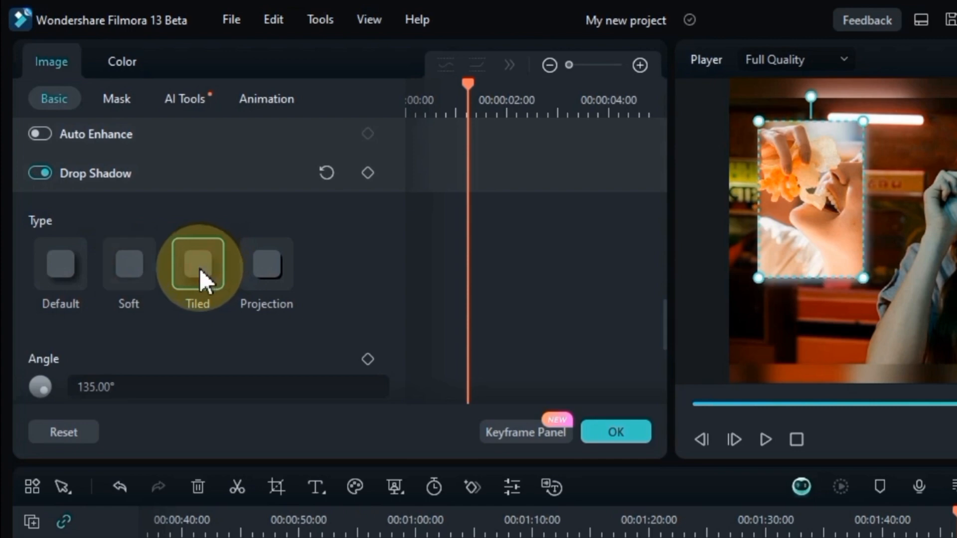
Set the overlay image's drop shadow to 16% blur and 66% opacity, try a 13% distance, and reset the distance to its default.
scroll(429, 295, down, 5)
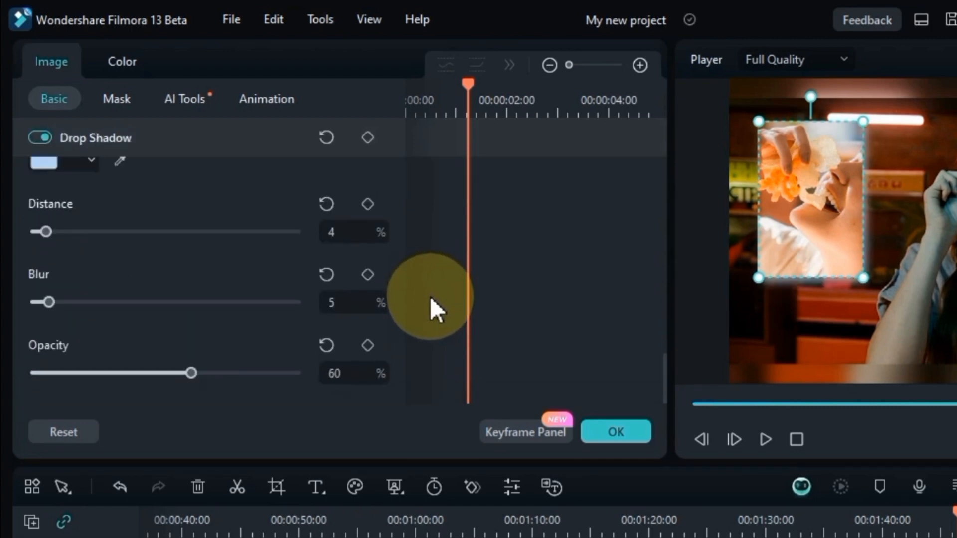
drag(49, 304, 77, 311)
drag(192, 372, 209, 386)
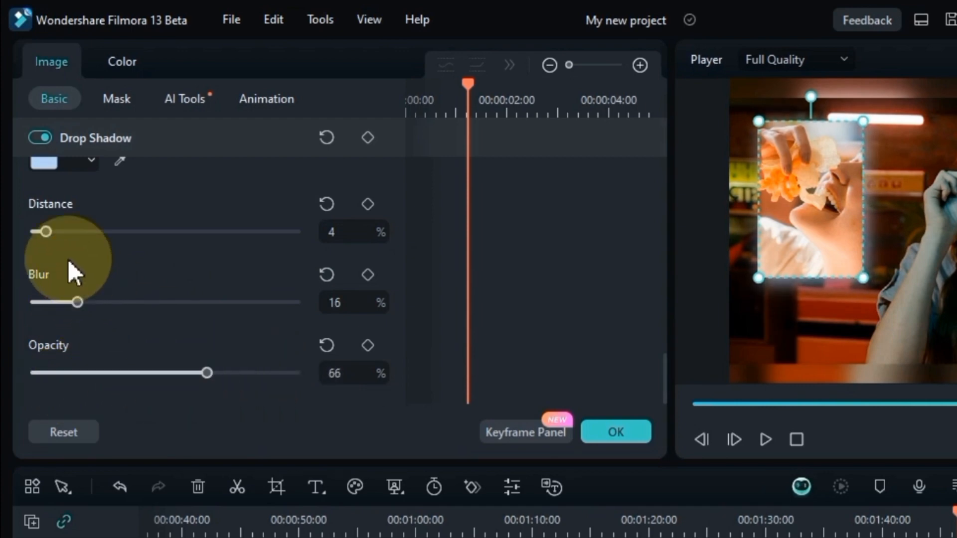
drag(44, 231, 71, 229)
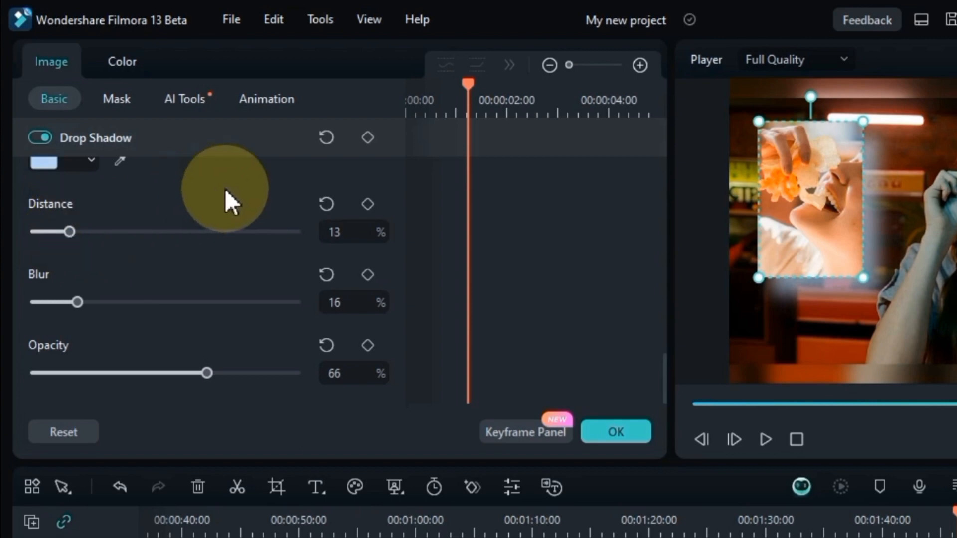
click(325, 204)
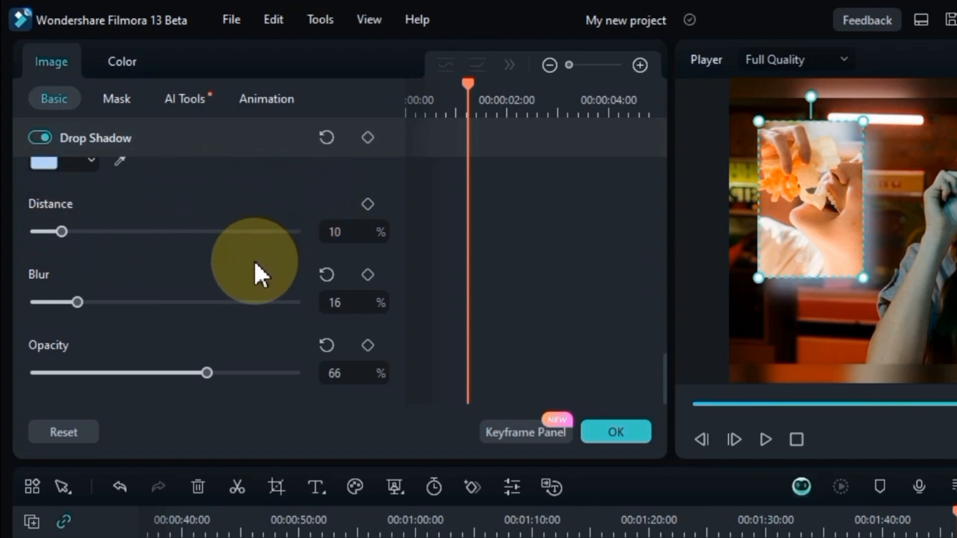
Set the overlay image's blend mode to Darken in the compositing settings.
scroll(438, 277, up, 4)
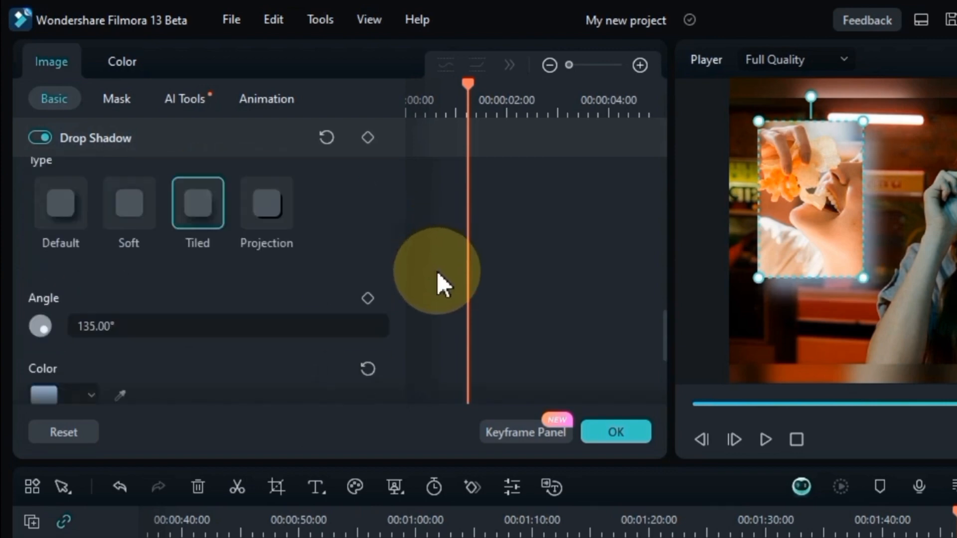
scroll(438, 277, up, 2)
scroll(446, 292, up, 3)
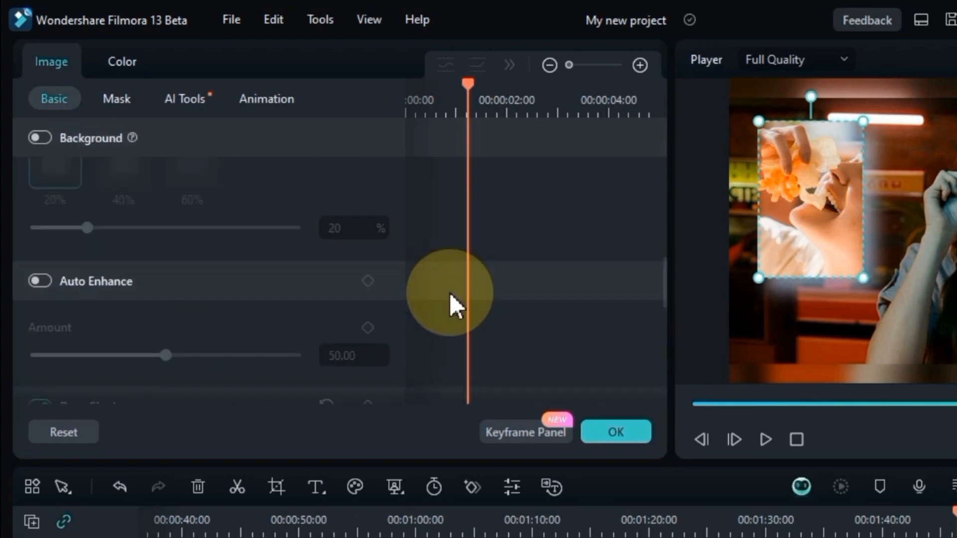
scroll(449, 292, up, 4)
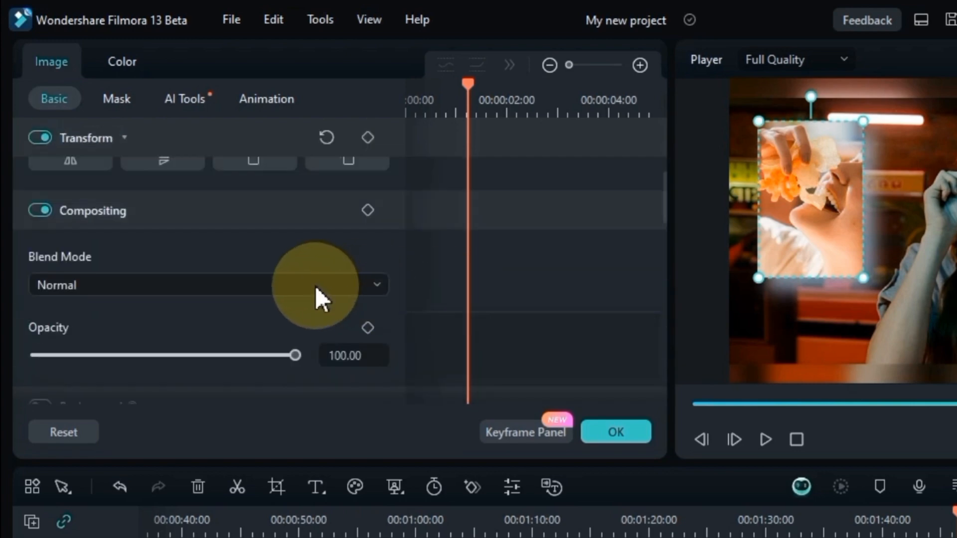
click(315, 285)
click(238, 362)
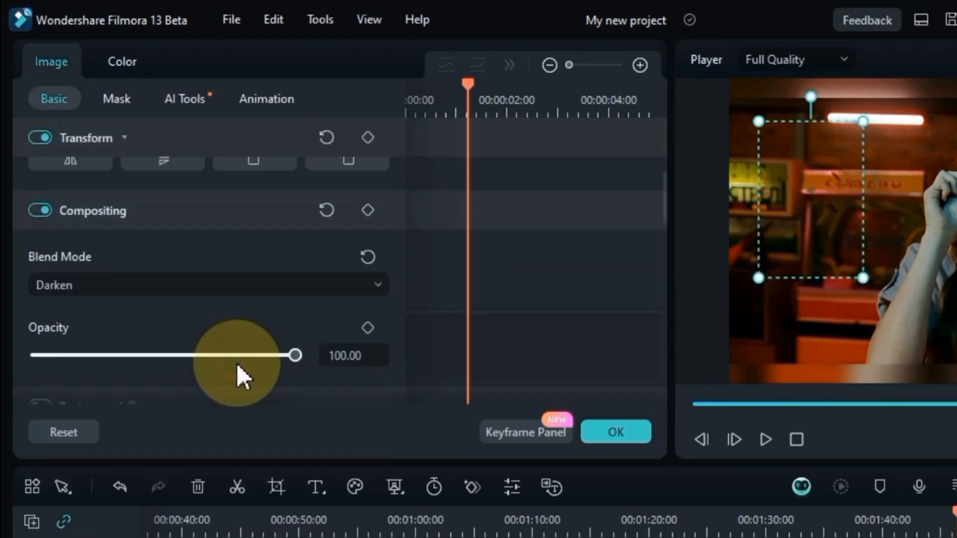
Preview the other blend modes through Exclusion on the overlay image and set the blend mode back to Normal.
click(232, 277)
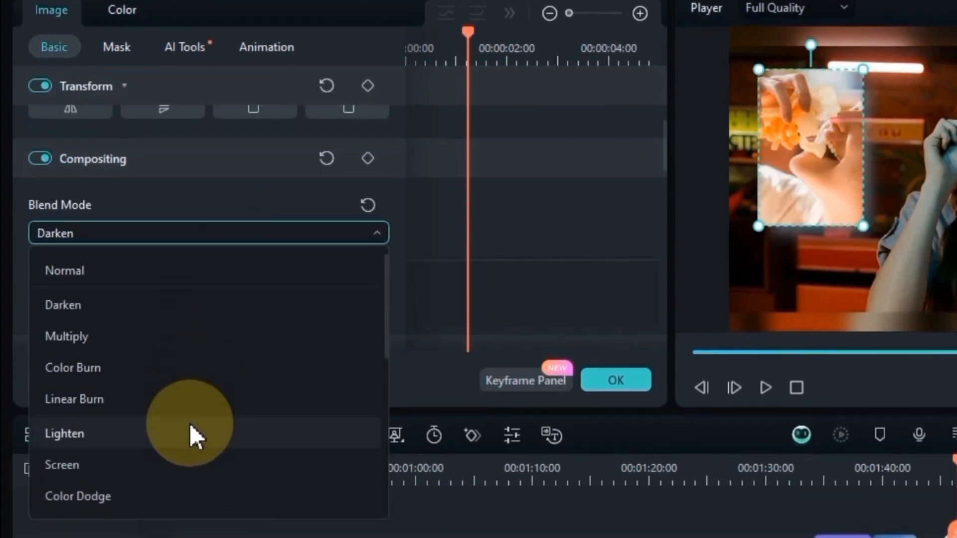
scroll(190, 435, down, 1)
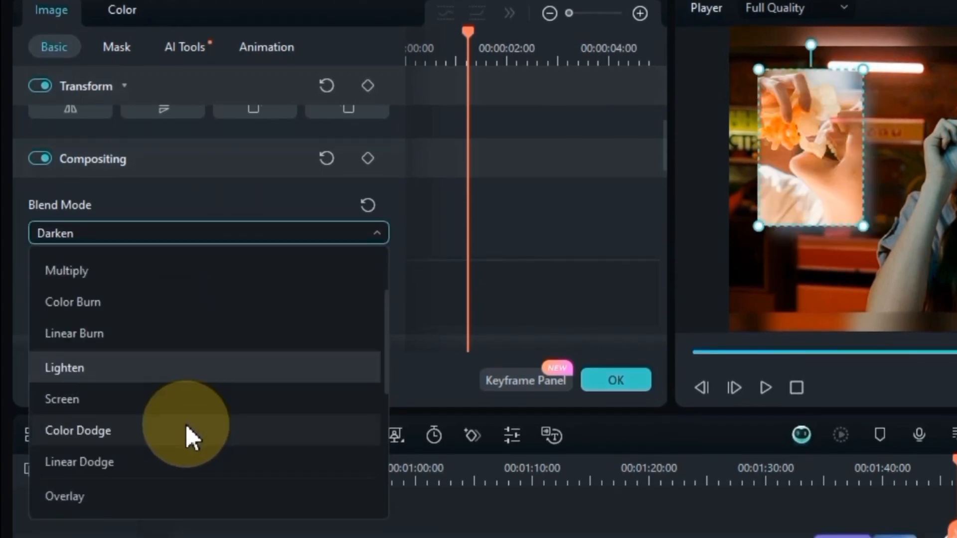
scroll(182, 426, down, 2)
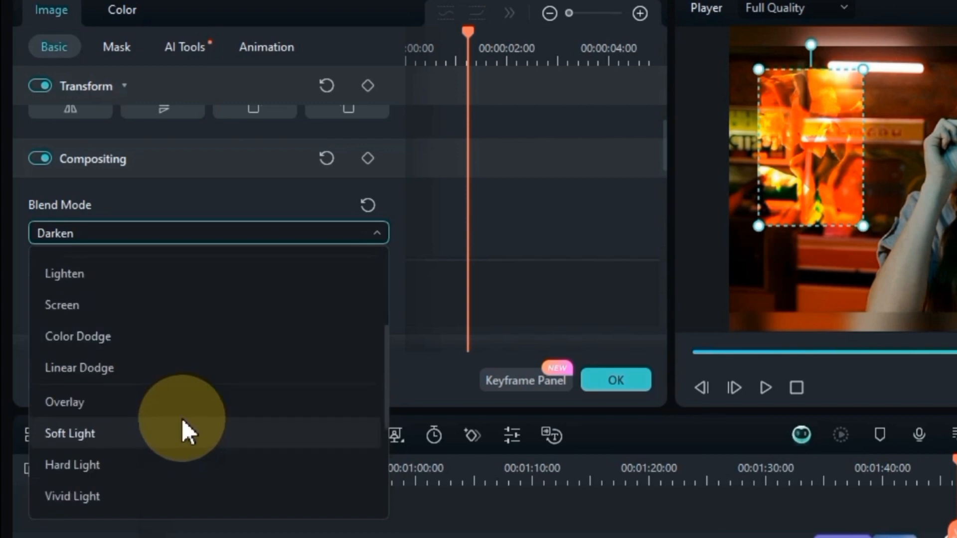
scroll(185, 461, down, 2)
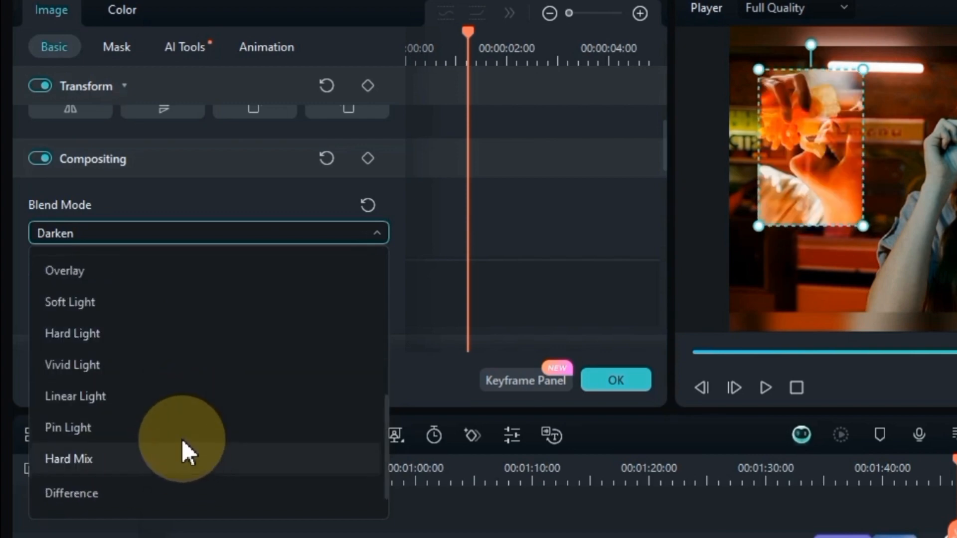
scroll(178, 451, down, 1)
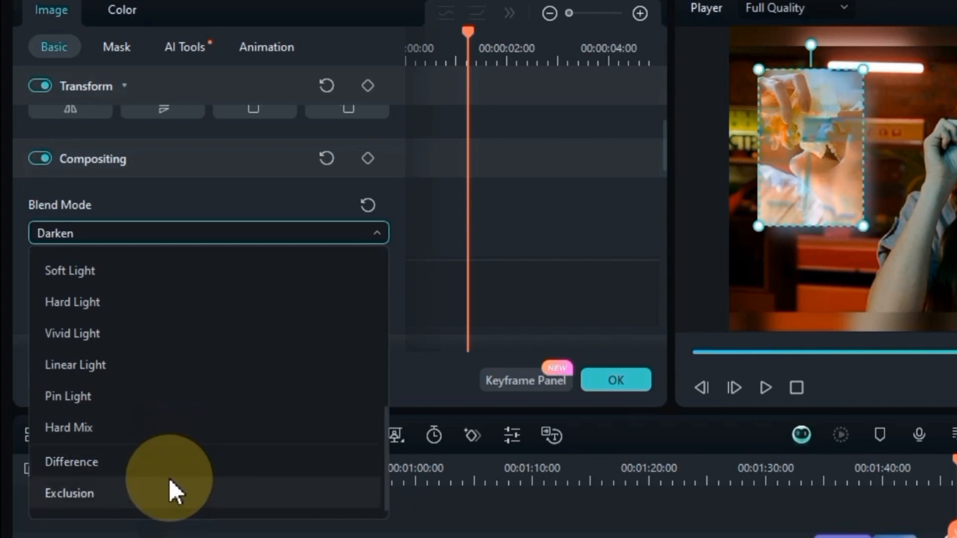
scroll(177, 354, up, 5)
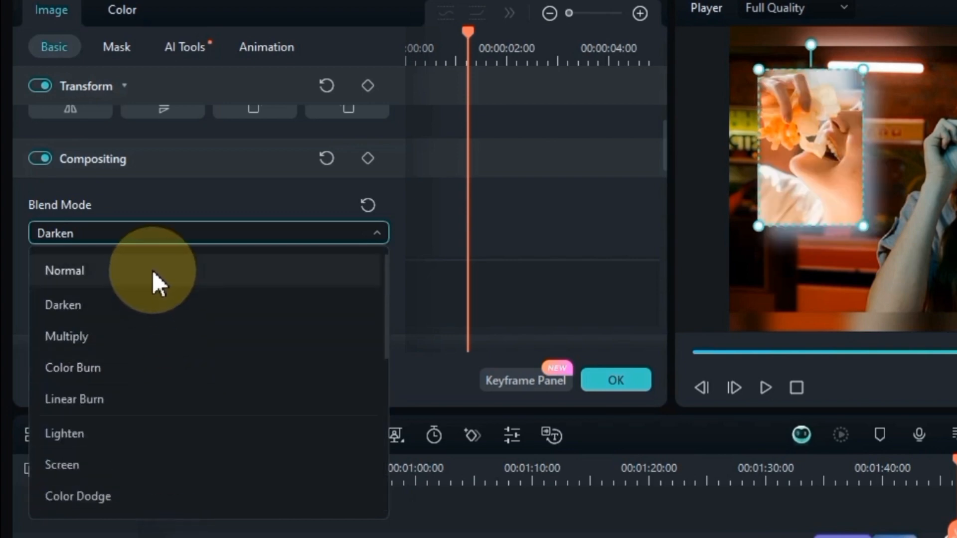
click(151, 270)
drag(295, 299, 297, 342)
Try rotating the overlay image in 90° increments in both directions and return it to 0°.
scroll(458, 281, up, 2)
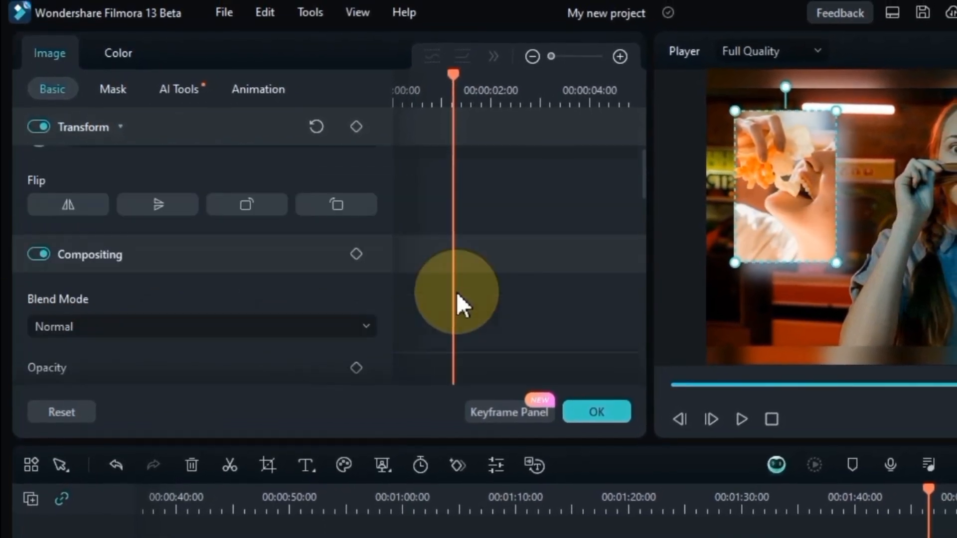
scroll(455, 299, up, 2)
click(335, 319)
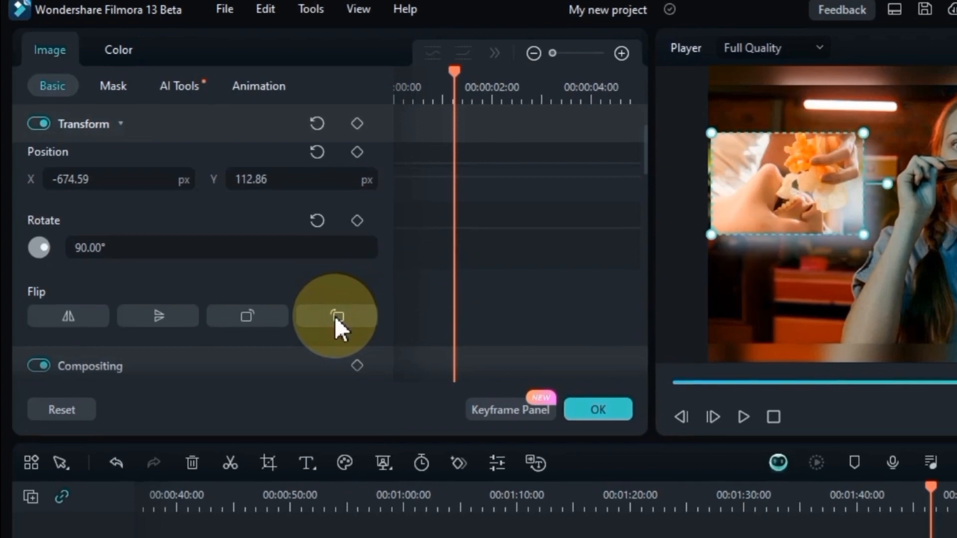
click(336, 319)
click(336, 317)
click(247, 317)
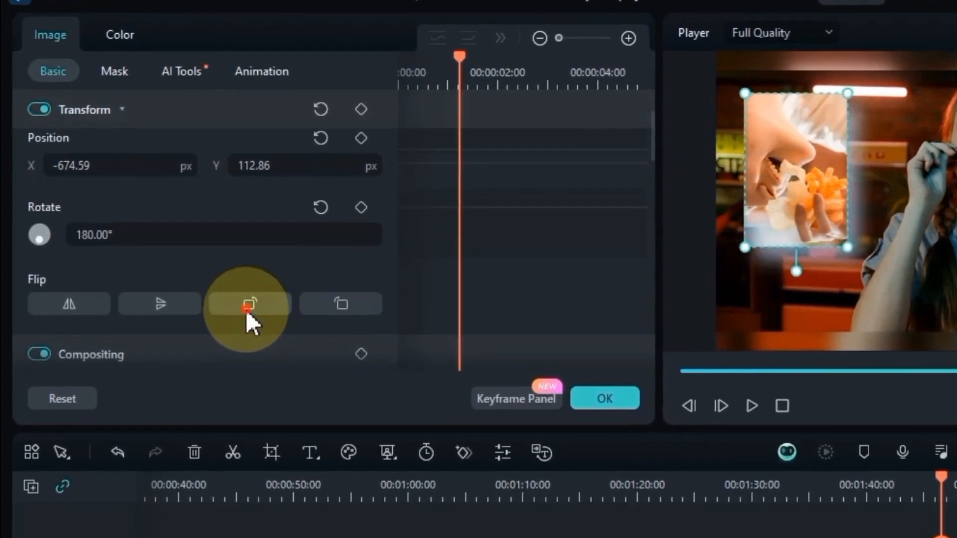
click(247, 308)
click(246, 308)
Try the horizontal and vertical flips on the overlay image while it is rotated to -90°.
click(160, 302)
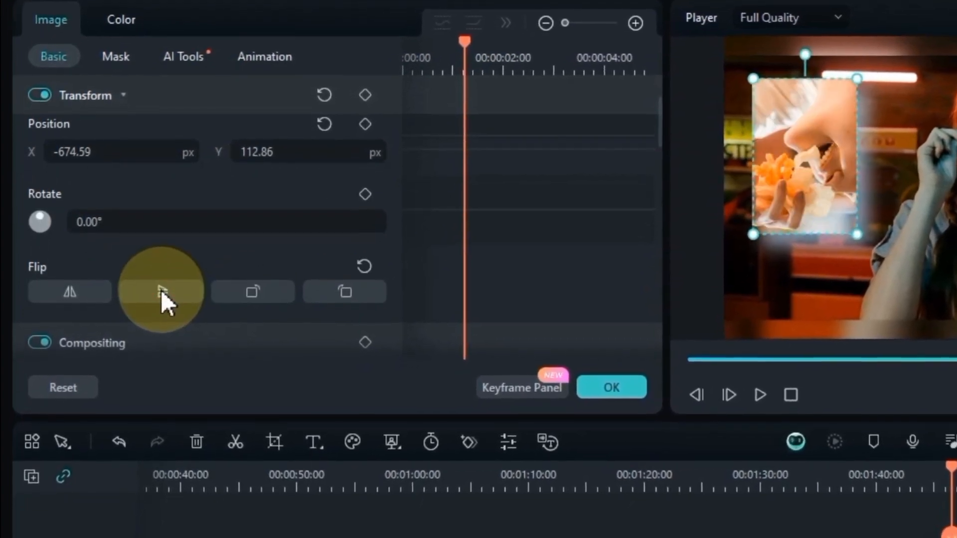
click(259, 286)
click(103, 291)
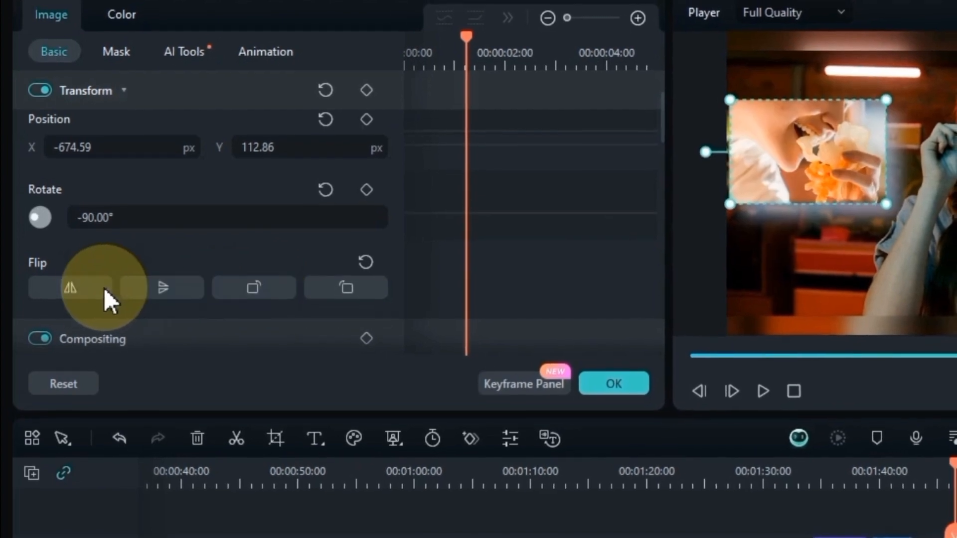
click(68, 289)
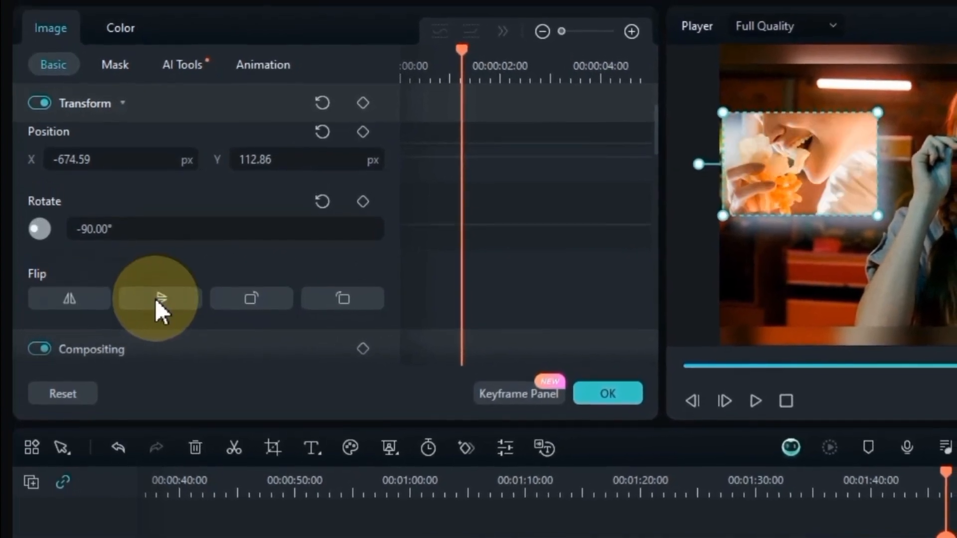
click(156, 299)
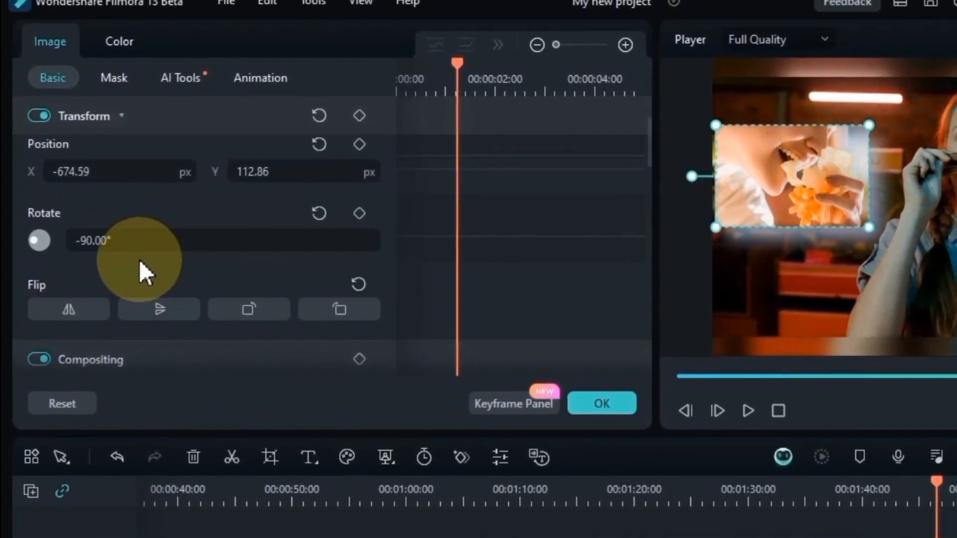
Reset the overlay image's rotation and remove its vertical flip.
drag(139, 259, 131, 236)
click(316, 221)
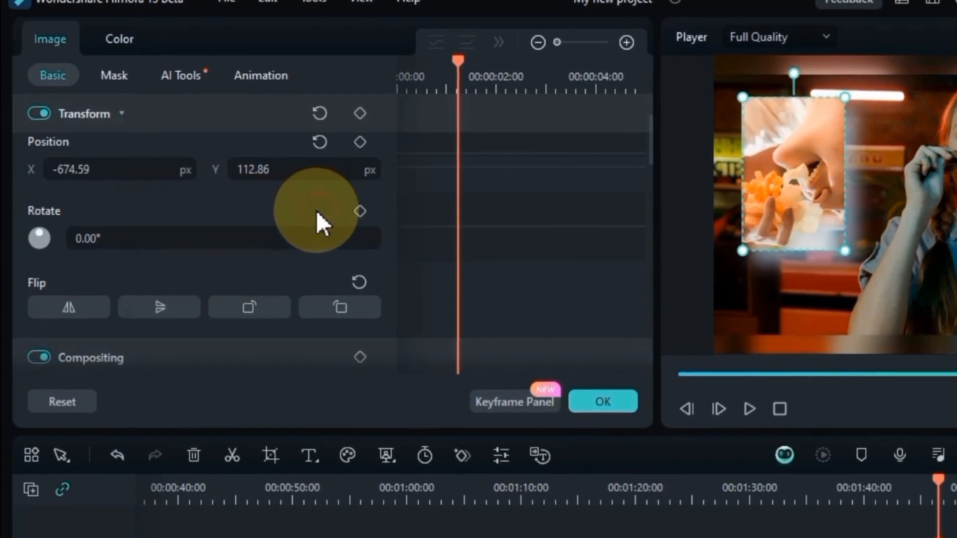
click(159, 309)
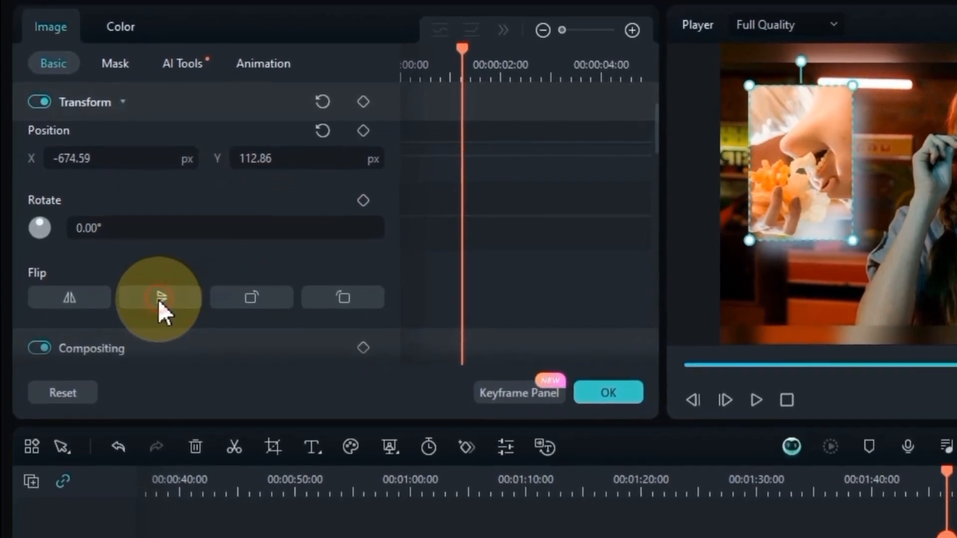
Move the playhead to 00:01:45:24, near the start of the overlay image clip, and add a Transform keyframe there.
scroll(334, 195, up, 2)
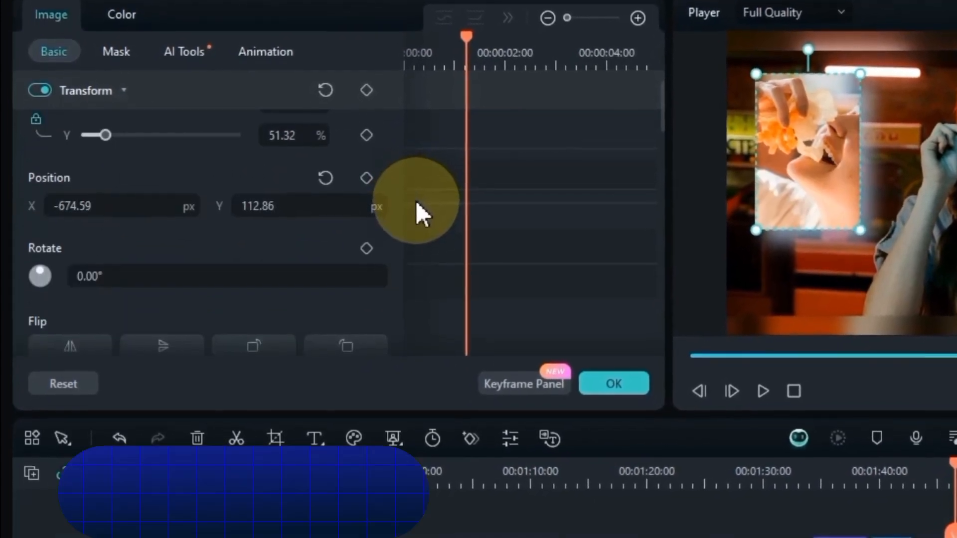
scroll(416, 201, up, 2)
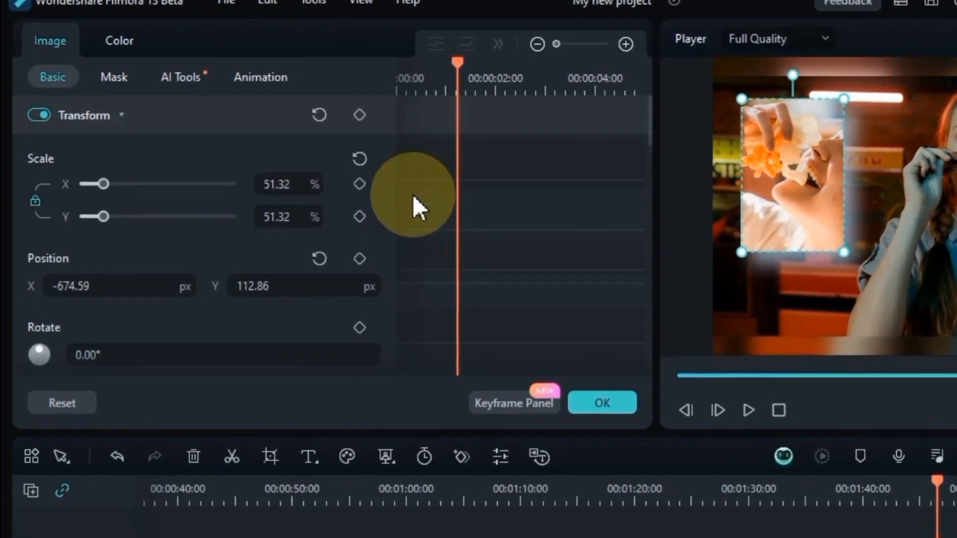
drag(462, 52, 433, 52)
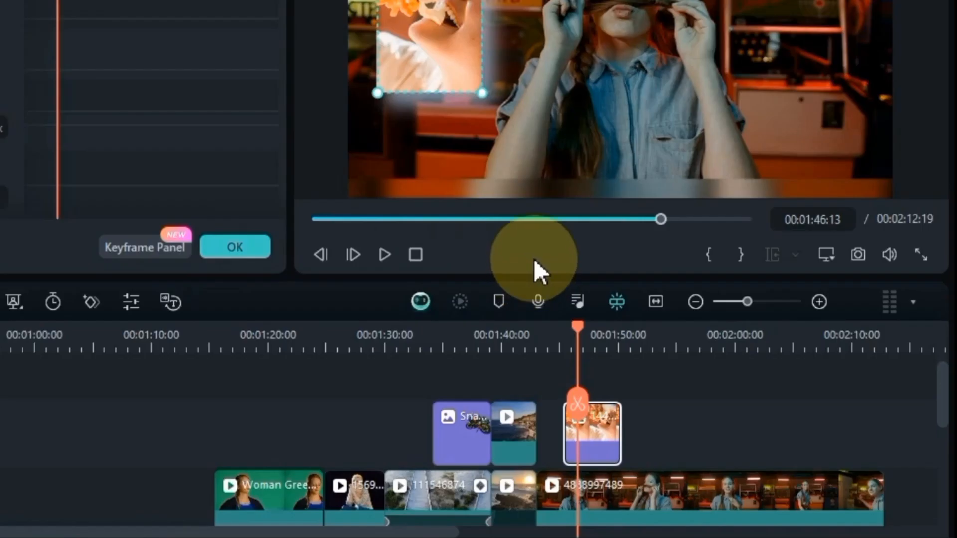
click(573, 335)
drag(573, 333, 572, 333)
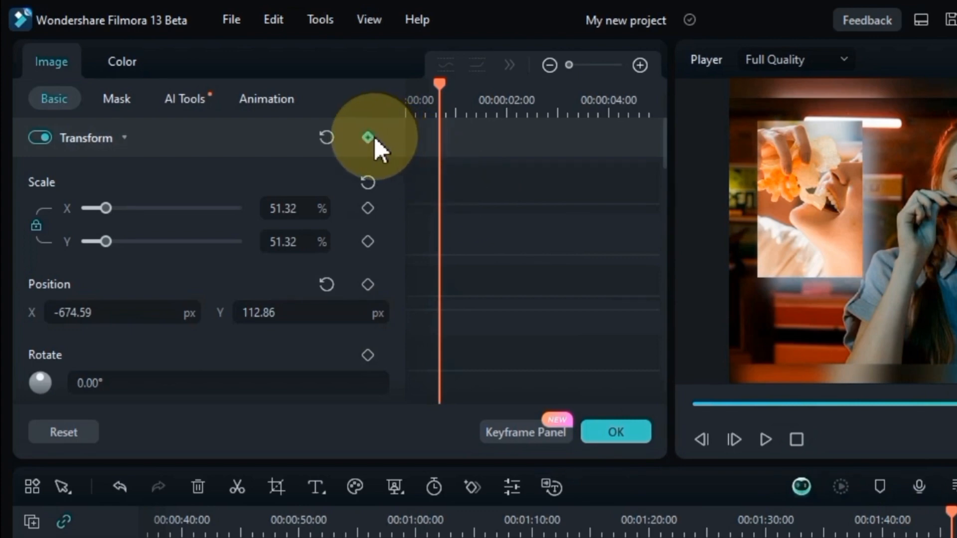
click(368, 138)
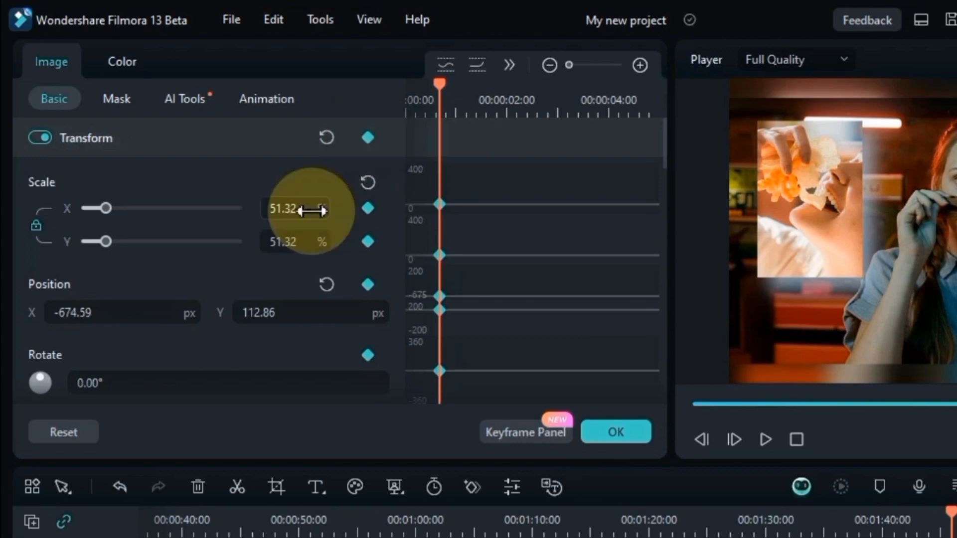
At the first keyframe, set the overlay image's scale to 4.32%, its Y position to 499.86 px and its rotation to 727°.
drag(287, 209, 289, 210)
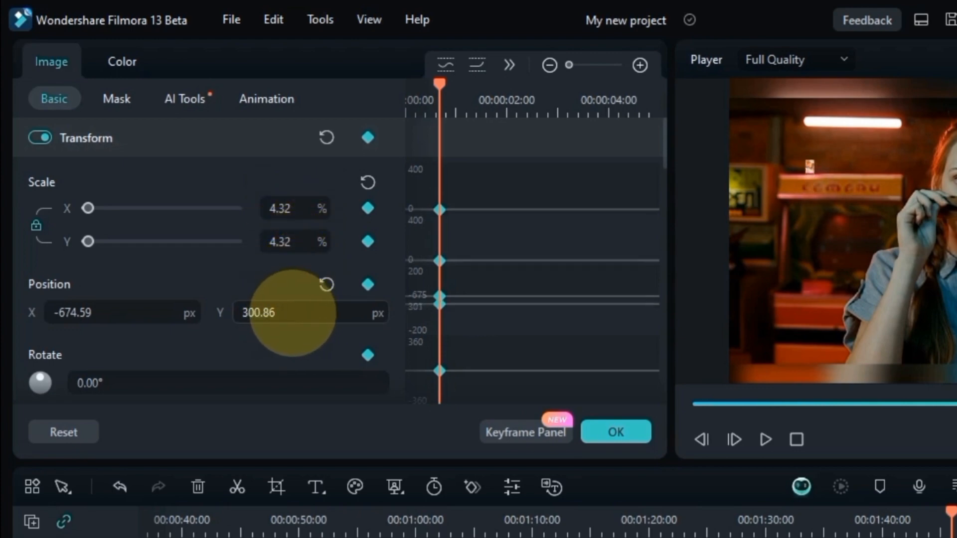
scroll(283, 346, down, 1)
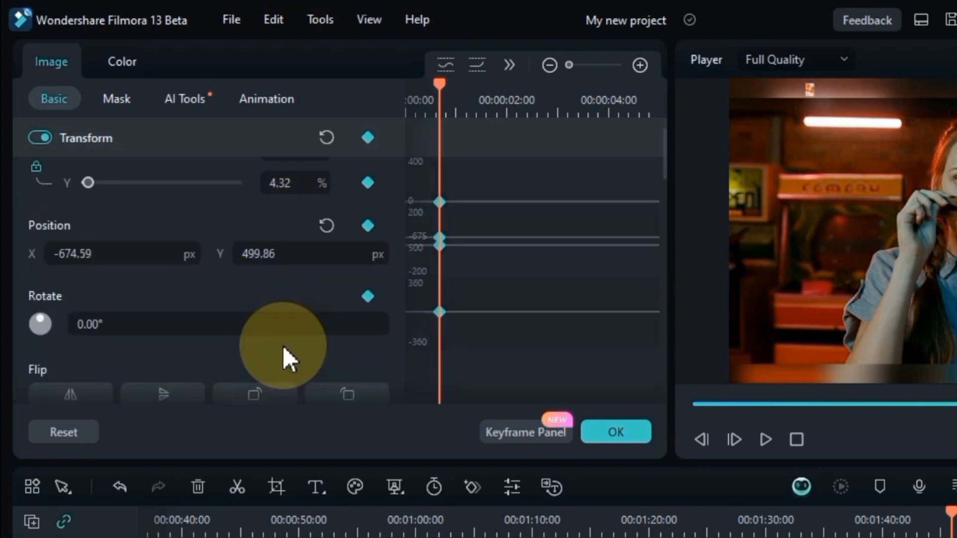
drag(183, 324, 163, 331)
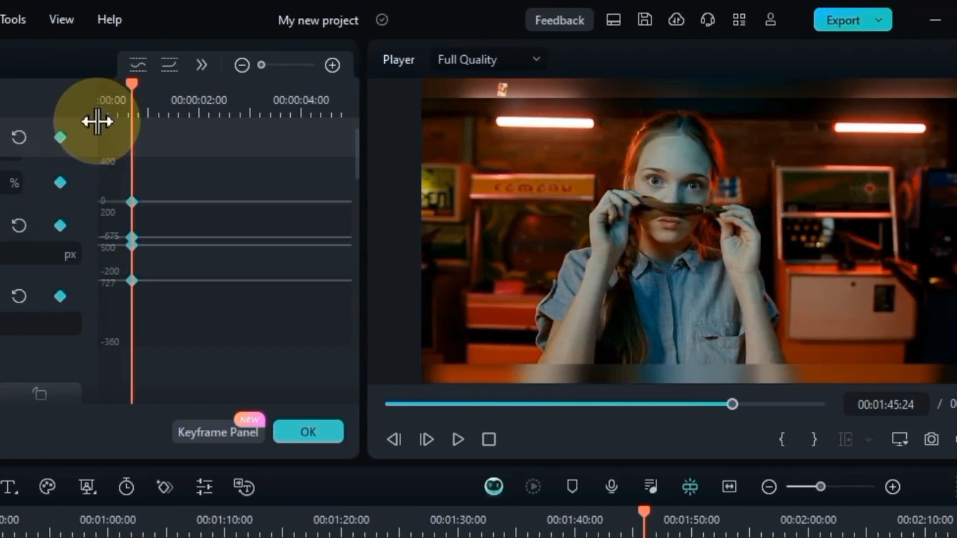
At 00:01:47:00, reset the overlay image's transform and set its scale to 49% and its position to X -643 px, Y about 157 px.
drag(130, 85, 186, 94)
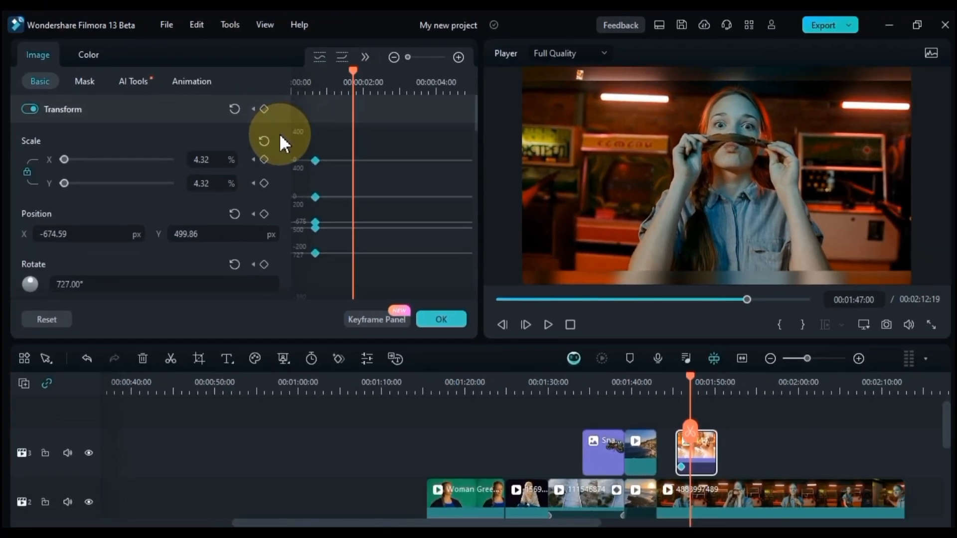
click(234, 109)
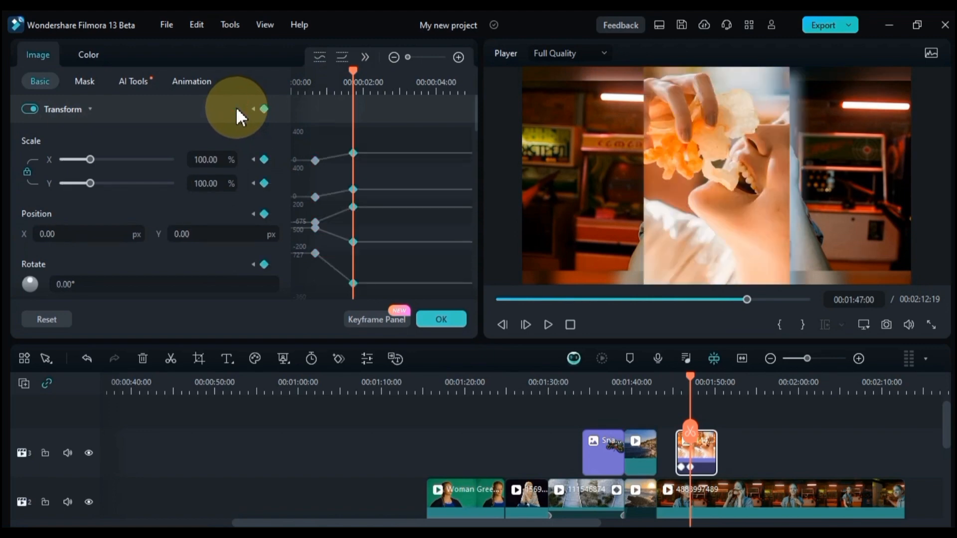
mouse_move(214, 157)
mouse_down()
mouse_move(224, 161)
mouse_move(213, 160)
mouse_up()
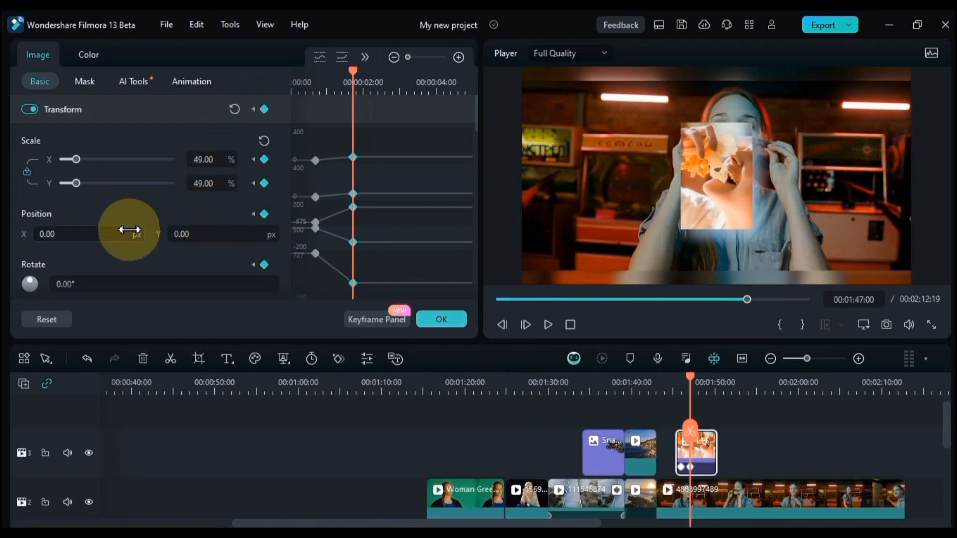
drag(124, 232, 196, 235)
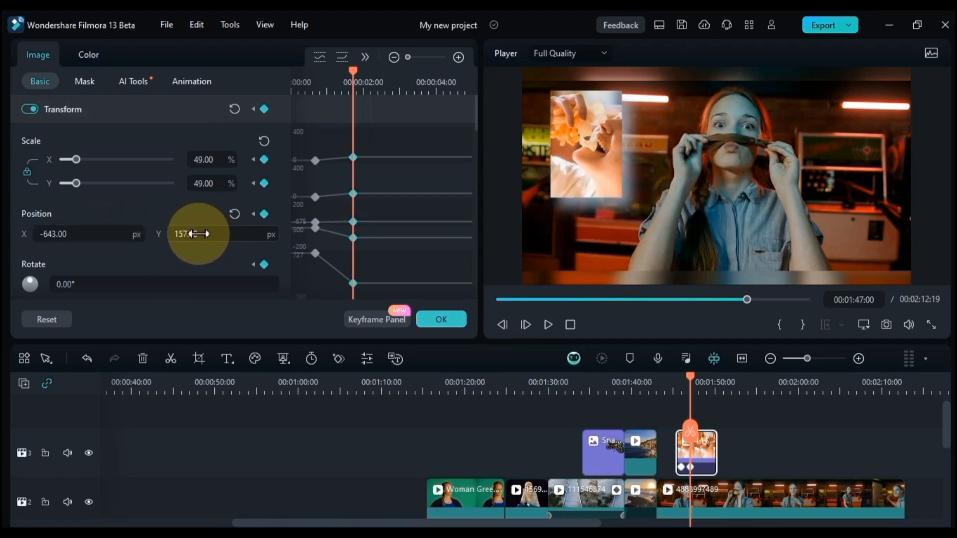
Set the overlay image's X position to -676 px at the second keyframe and move the first keyframe to the clip's start.
drag(107, 232, 102, 232)
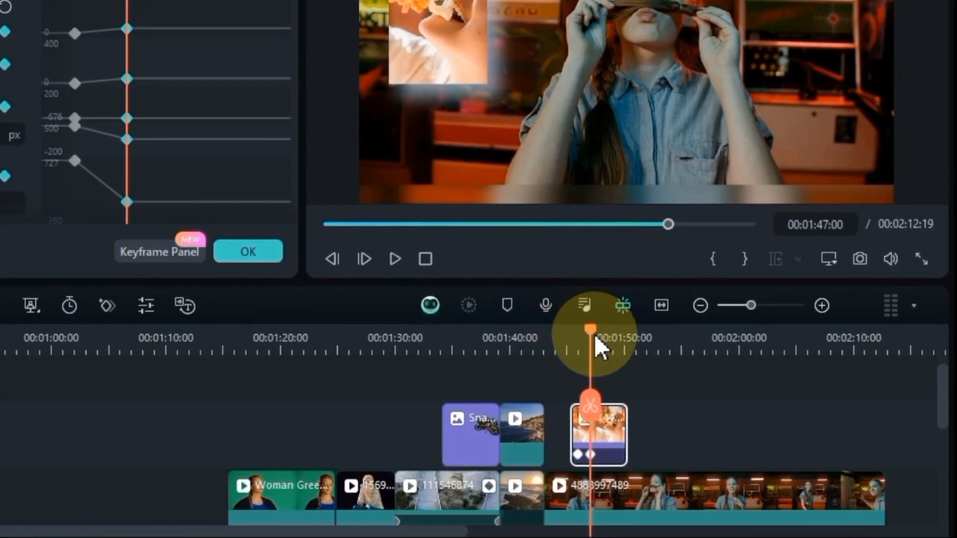
drag(702, 382, 811, 382)
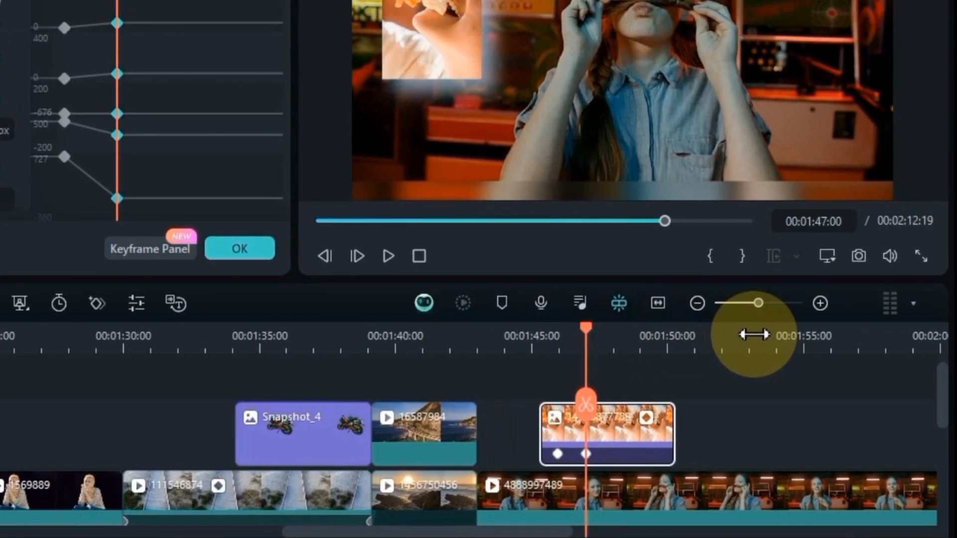
drag(754, 334, 809, 335)
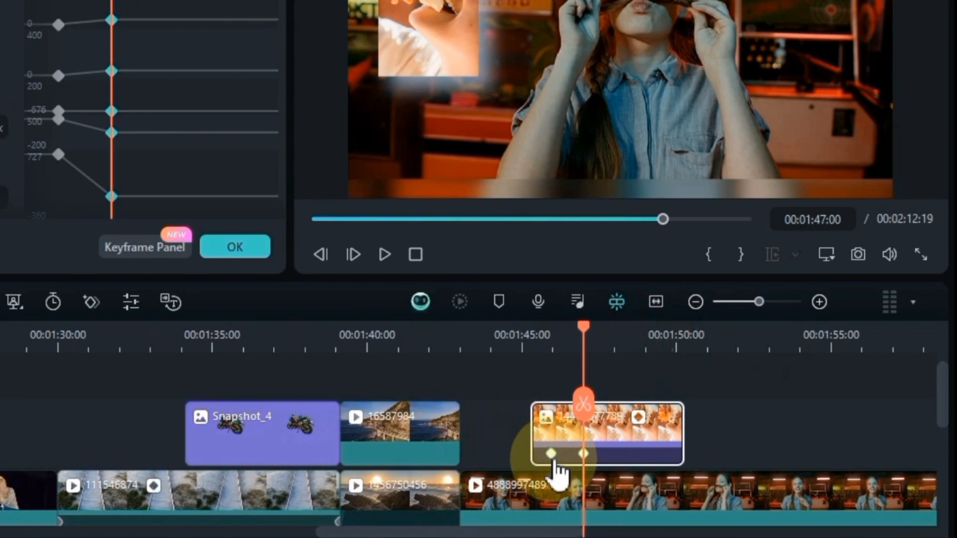
drag(552, 459, 533, 459)
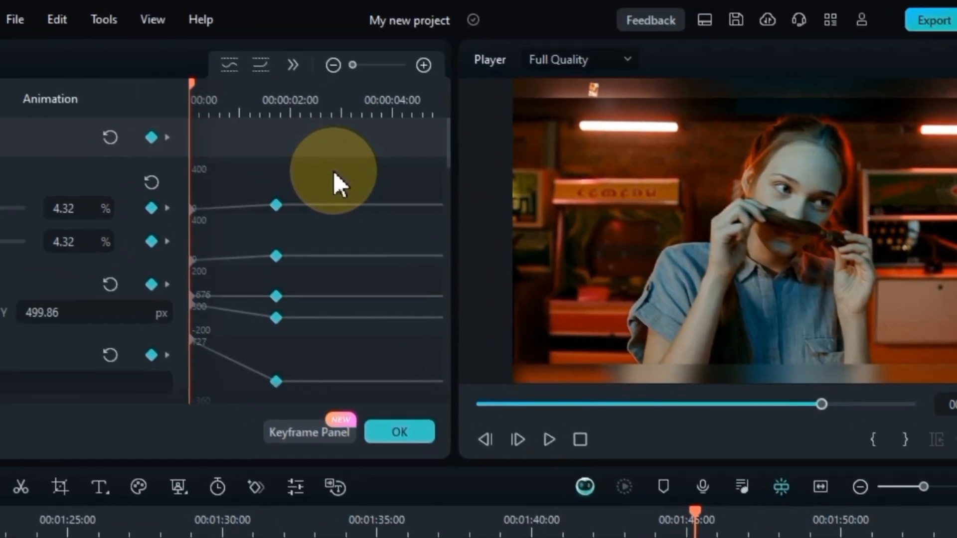
Play the overlay animation, select all its Transform keyframes in the keyframe graph and apply Ease in to them.
click(334, 171)
key(space)
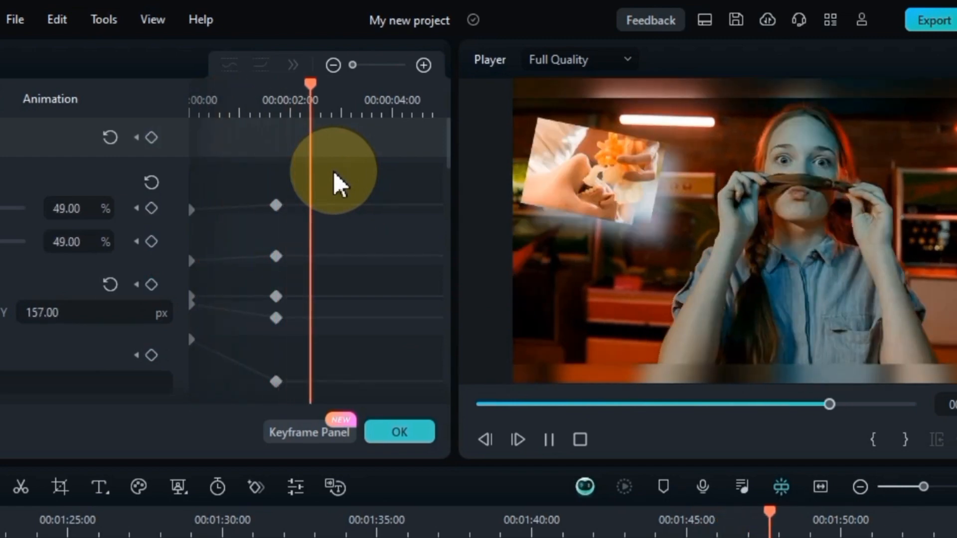
drag(331, 178, 167, 403)
right_click(274, 207)
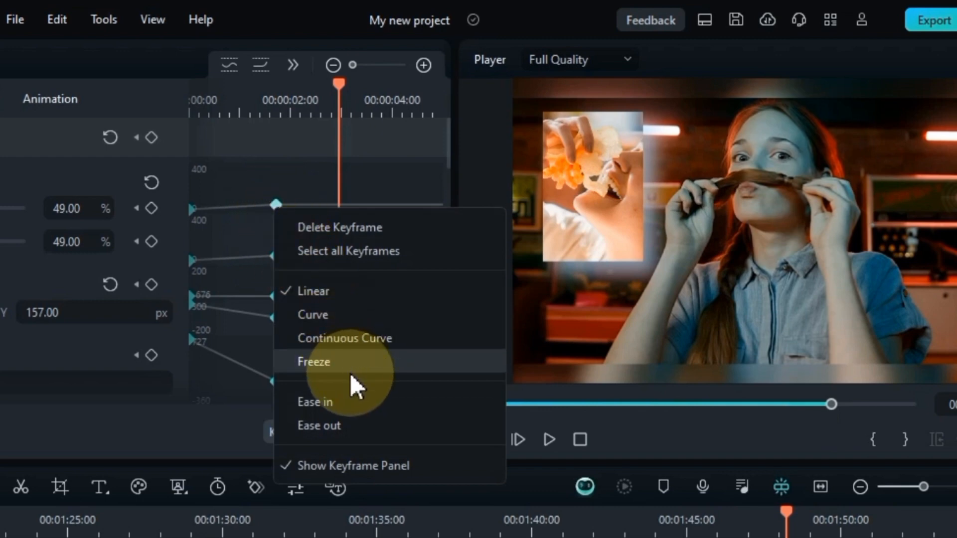
click(352, 397)
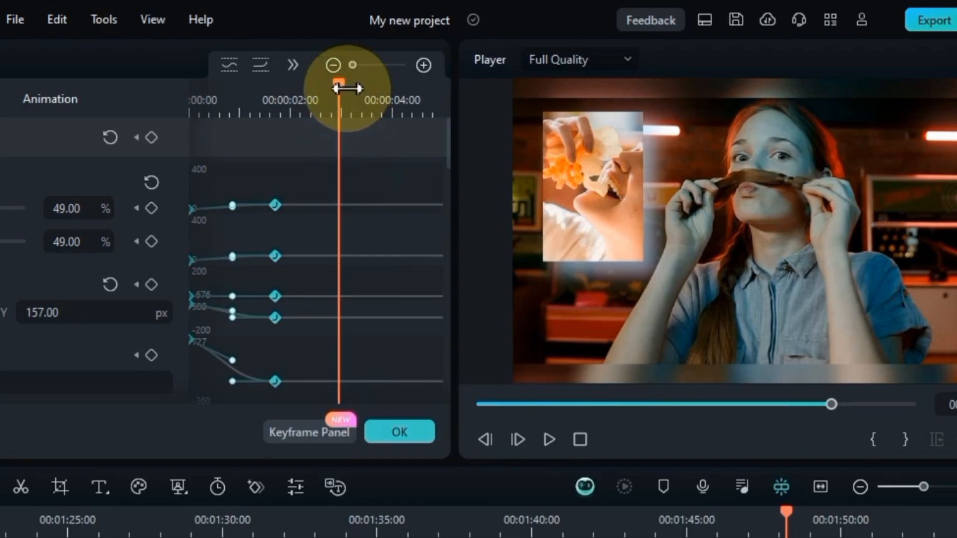
Replay the eased animation from the start of the overlay image clip and return the playhead to 00:01:45:07.
drag(340, 85, 173, 166)
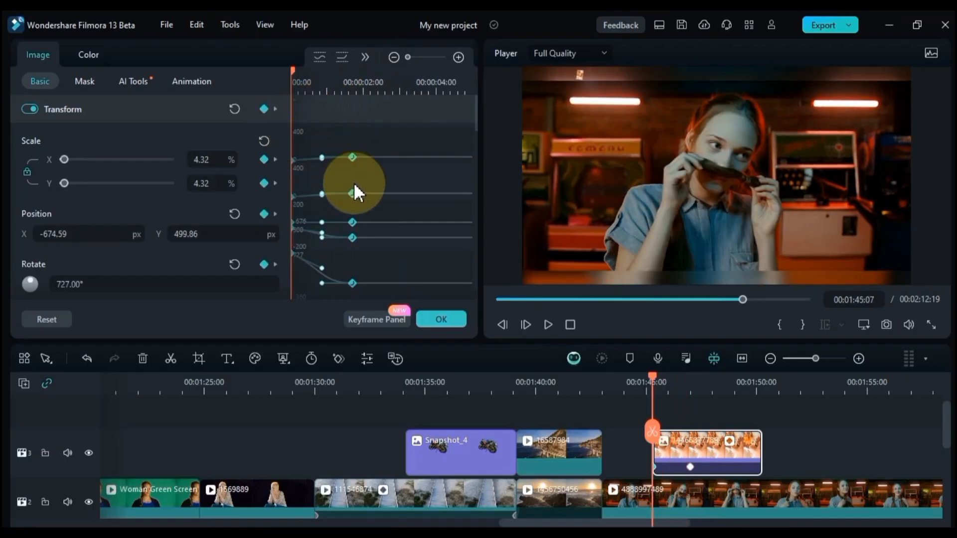
key(space)
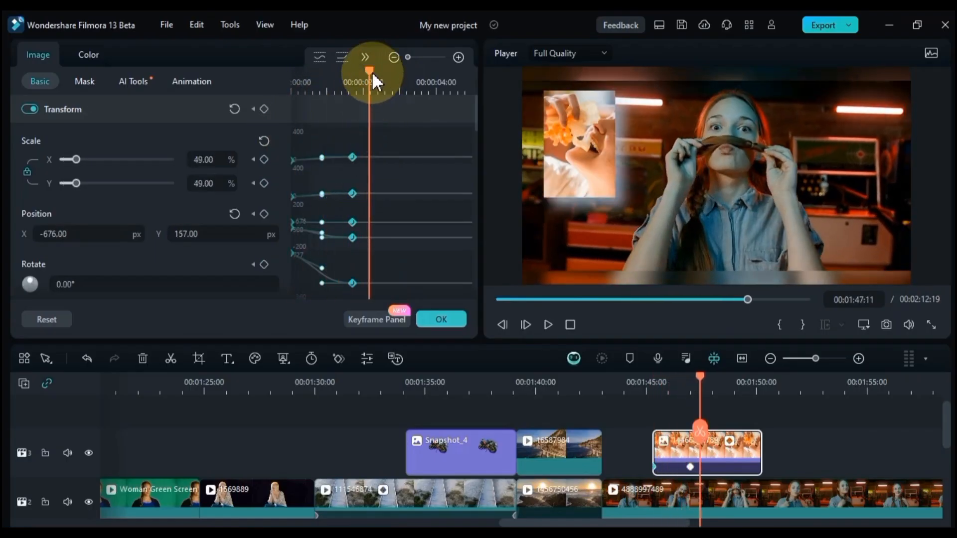
drag(372, 71, 258, 120)
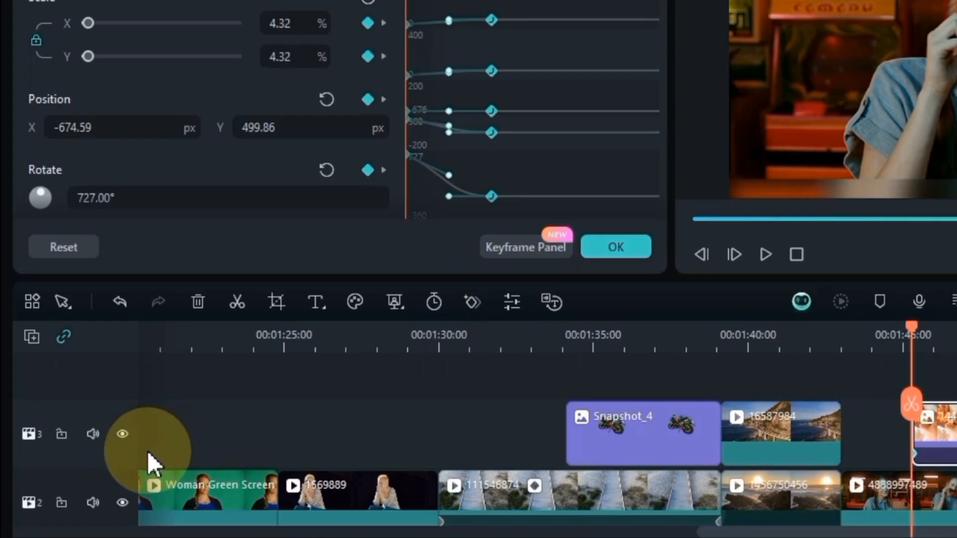
Hide video tracks 2 and 1 and play the overlay image's animation on its own.
click(123, 503)
scroll(122, 504, down, 2)
scroll(121, 504, down, 1)
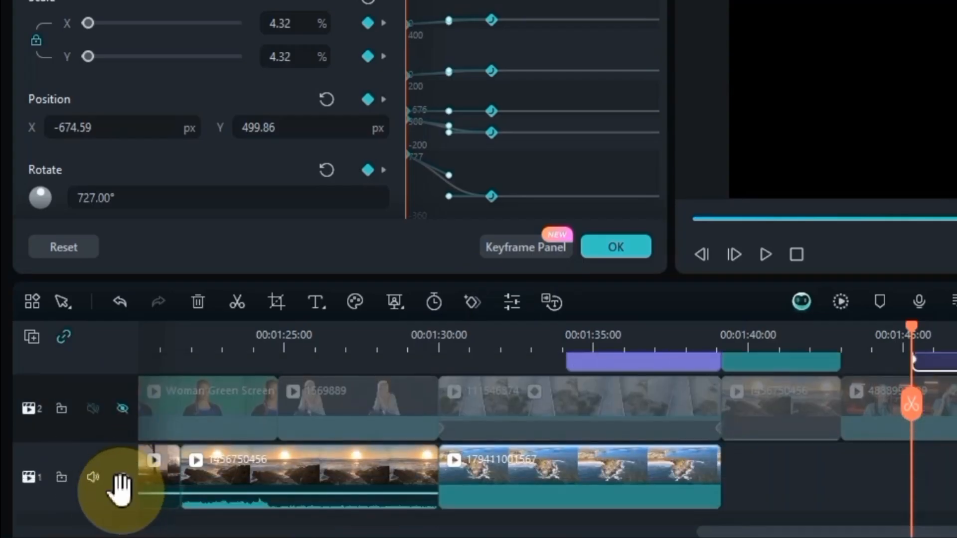
click(123, 478)
scroll(124, 476, up, 2)
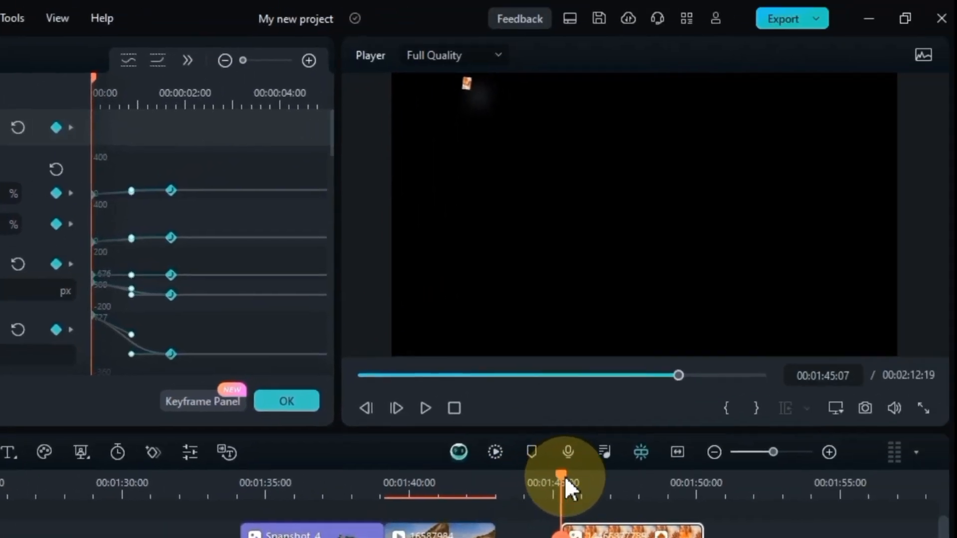
key(space)
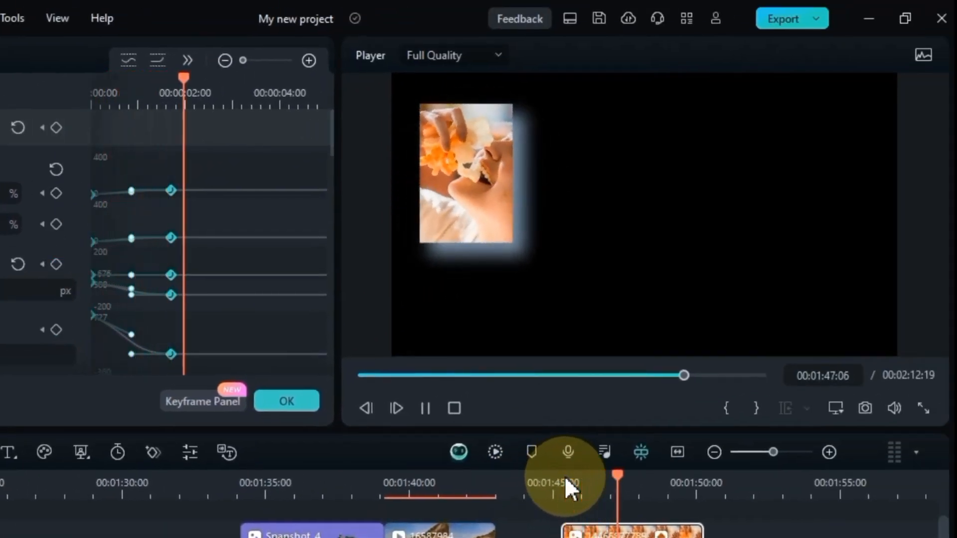
click(559, 476)
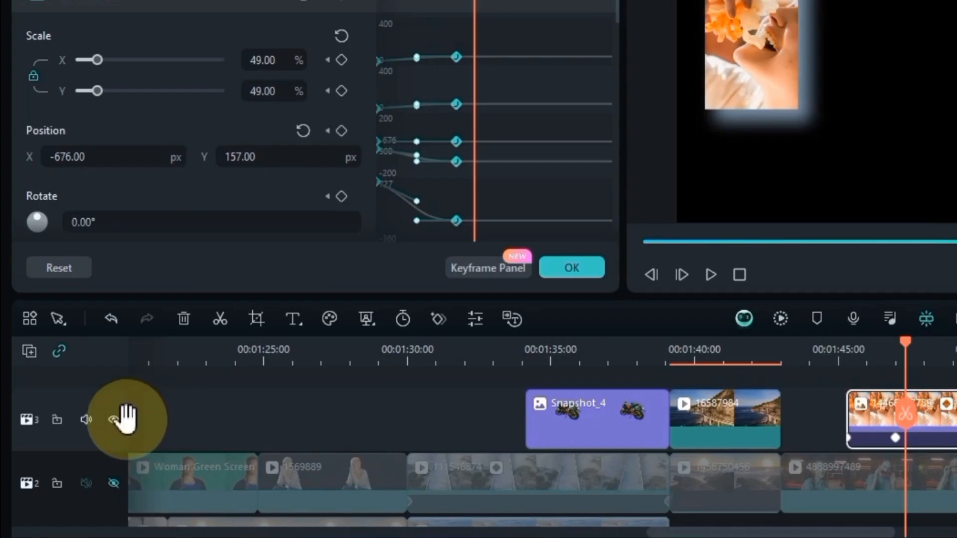
Make all three video tracks visible again and place the playhead by the overlay image's second keyframe.
click(113, 397)
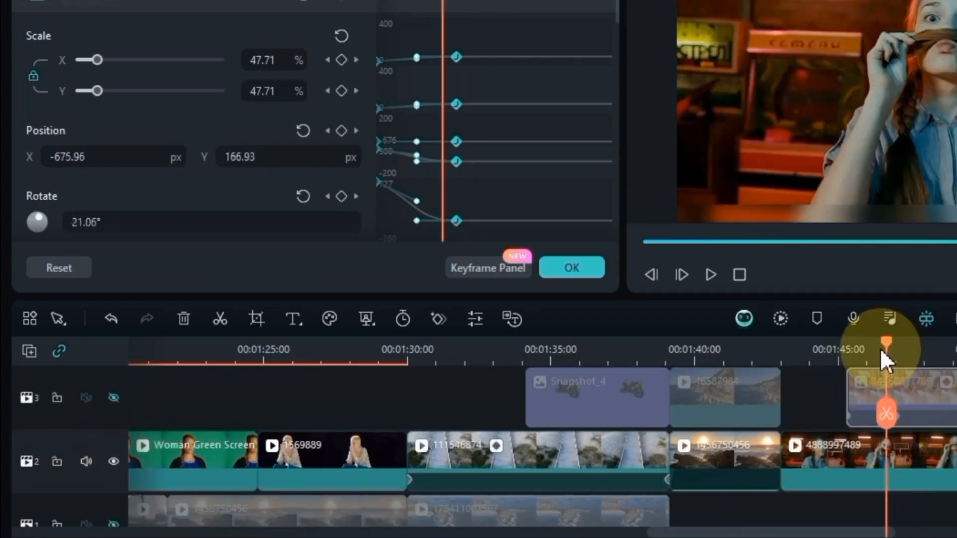
mouse_move(884, 358)
mouse_down()
mouse_move(866, 363)
mouse_move(897, 362)
mouse_up()
click(113, 397)
scroll(115, 393, down, 2)
scroll(116, 398, down, 1)
click(113, 439)
scroll(803, 433, up, 3)
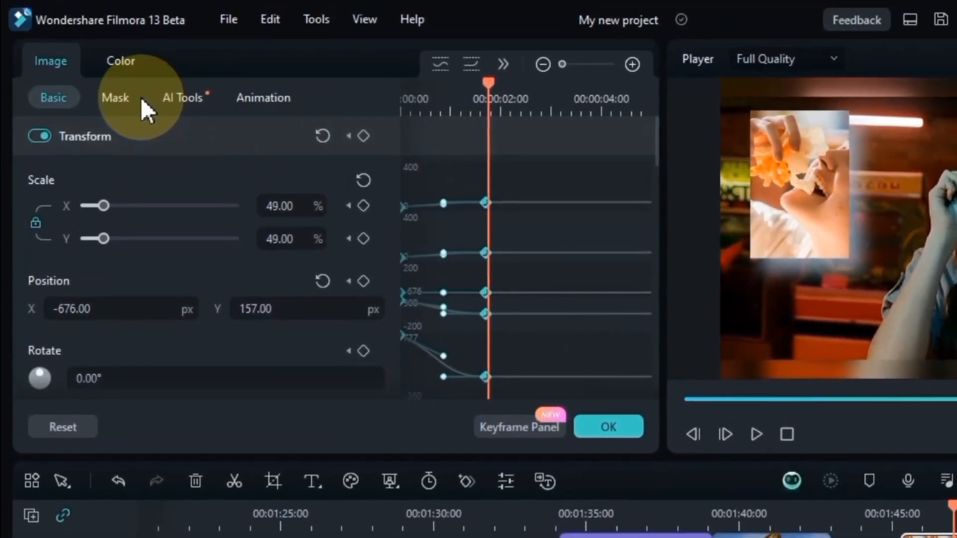
Apply the heart-shaped Love mask to the overlay image and set the mask's scale to 117%.
click(116, 96)
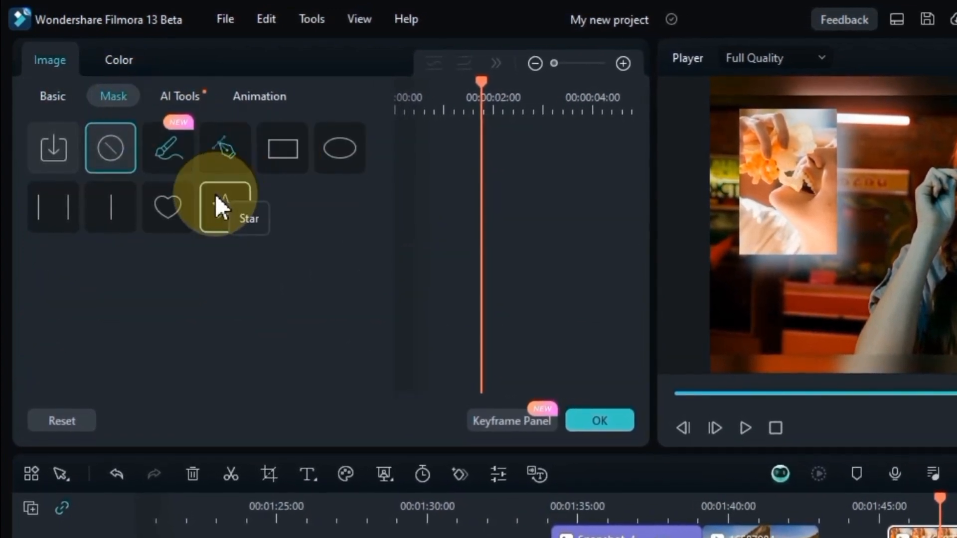
click(178, 207)
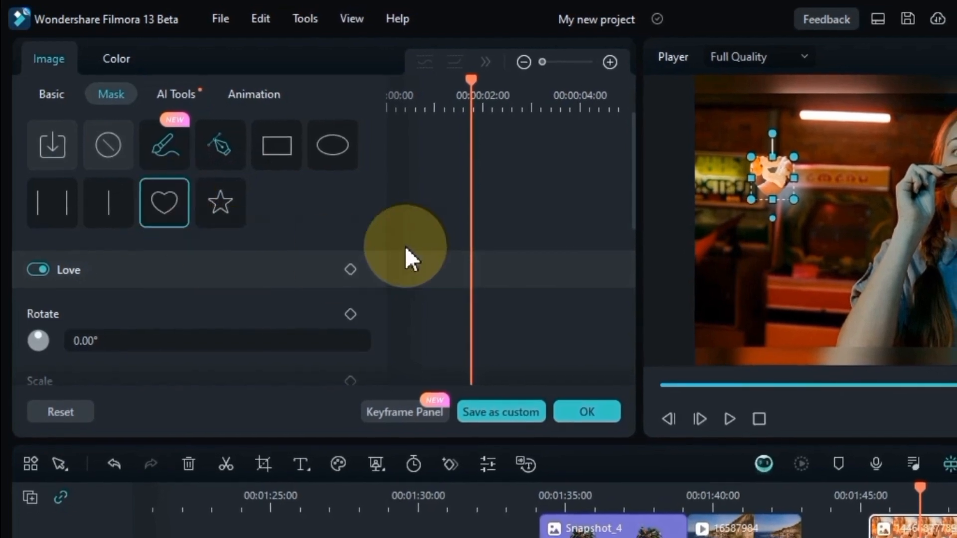
scroll(381, 276, down, 4)
scroll(384, 277, up, 1)
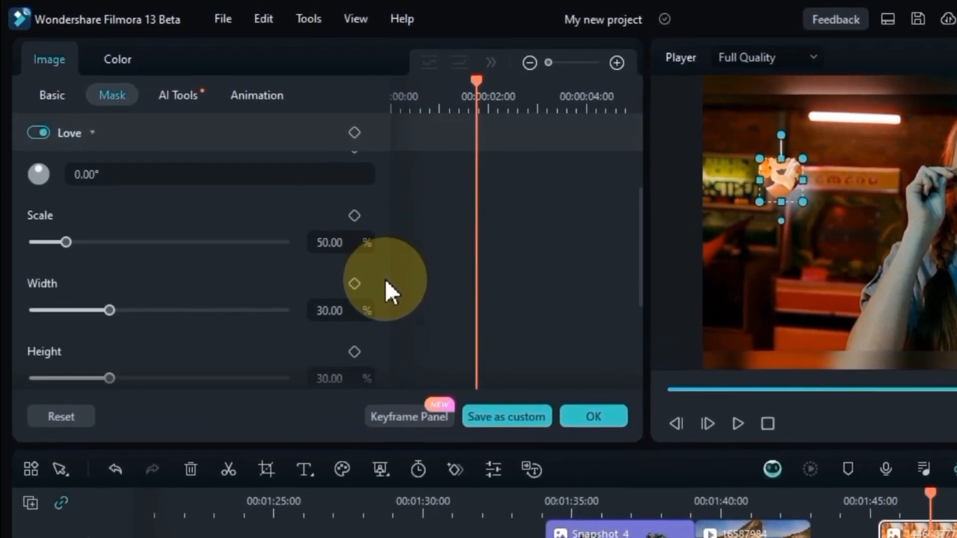
drag(316, 242, 338, 249)
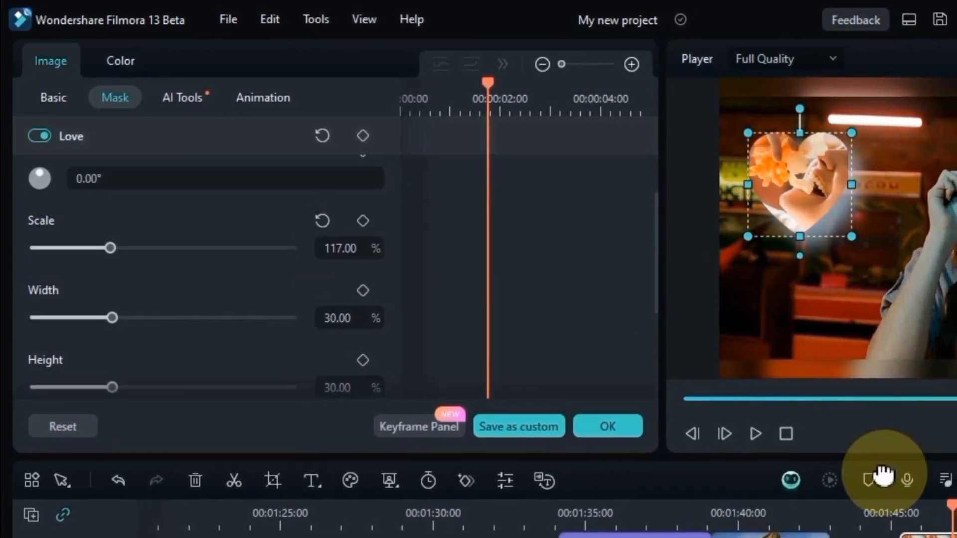
Deselect the overlay image to view the mask, reselect it and set the mask's Blur Strength to 11%.
click(867, 536)
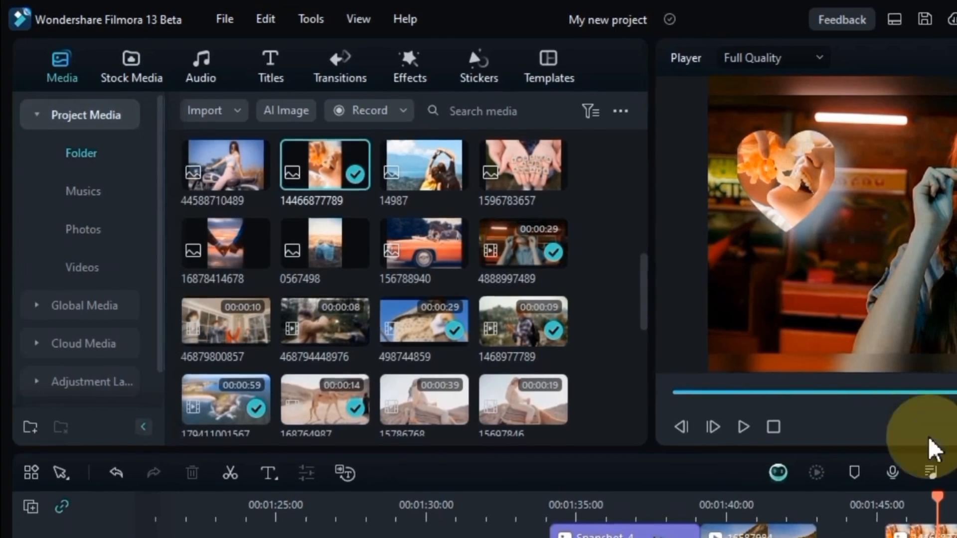
double_click(785, 190)
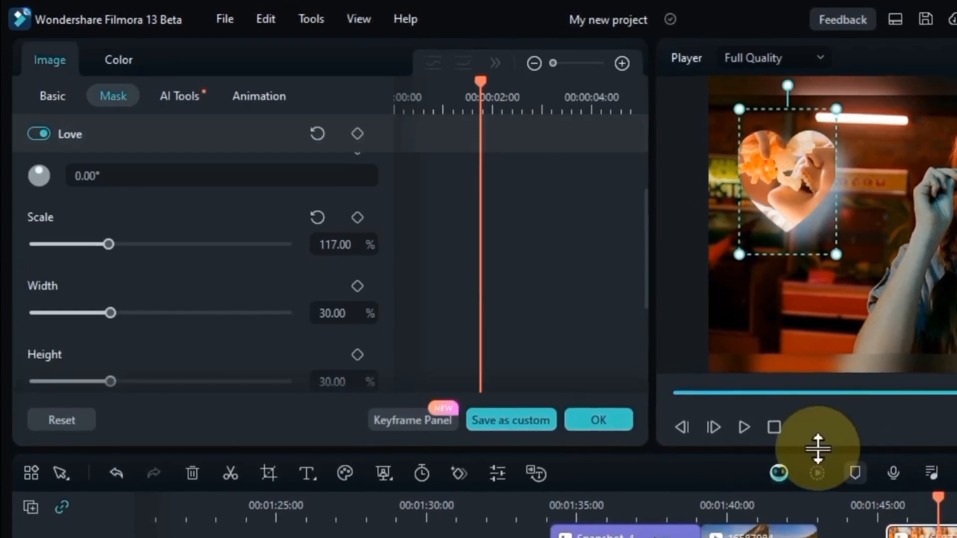
scroll(421, 282, down, 3)
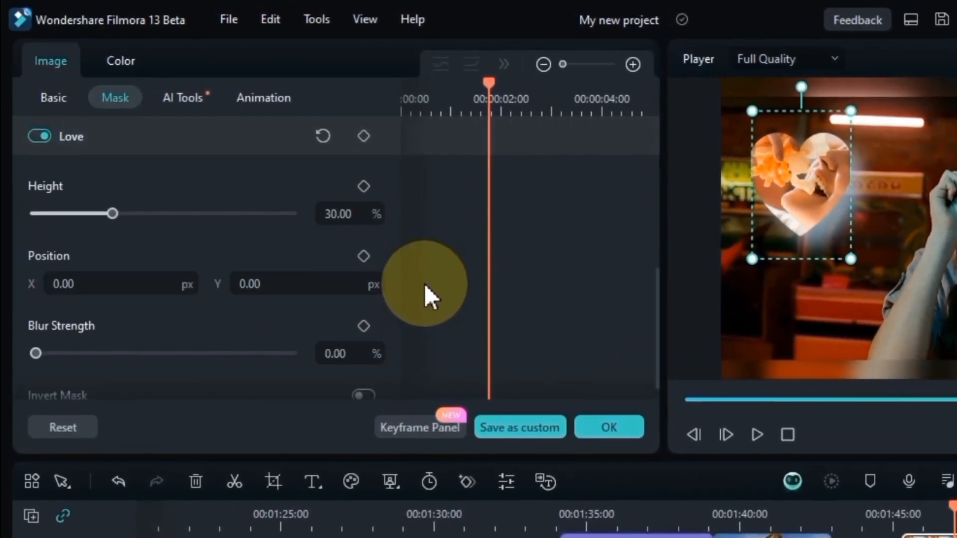
scroll(423, 283, down, 1)
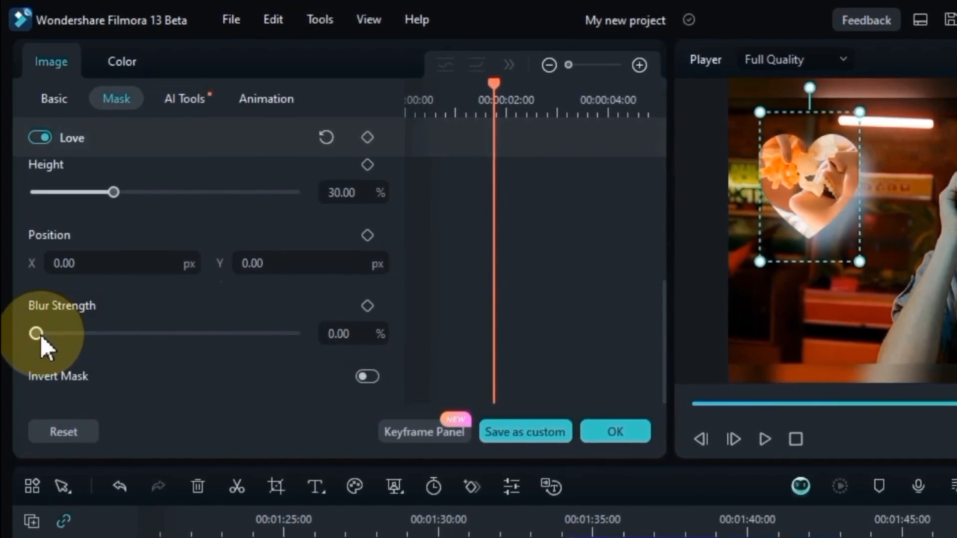
drag(36, 334, 66, 336)
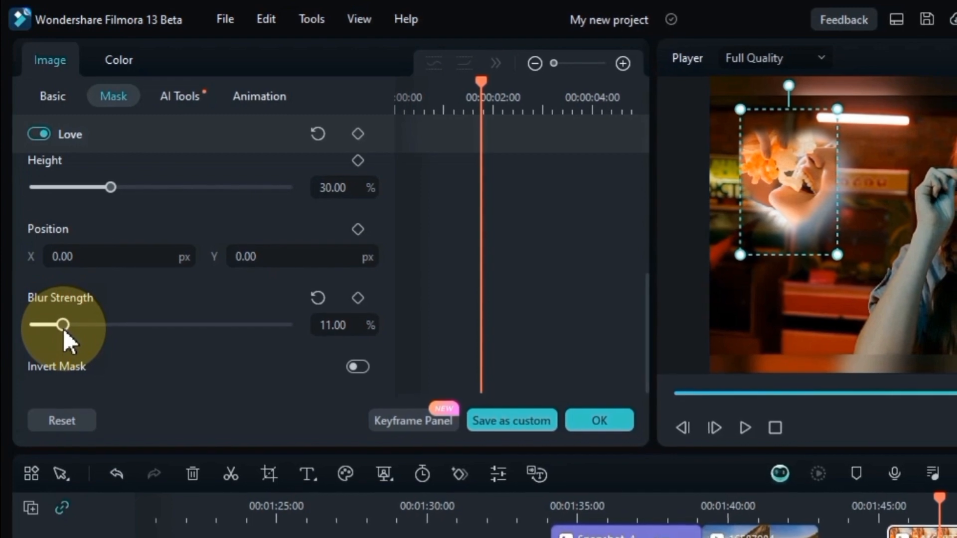
Try Invert Mask on the heart mask and turn it off again.
click(357, 366)
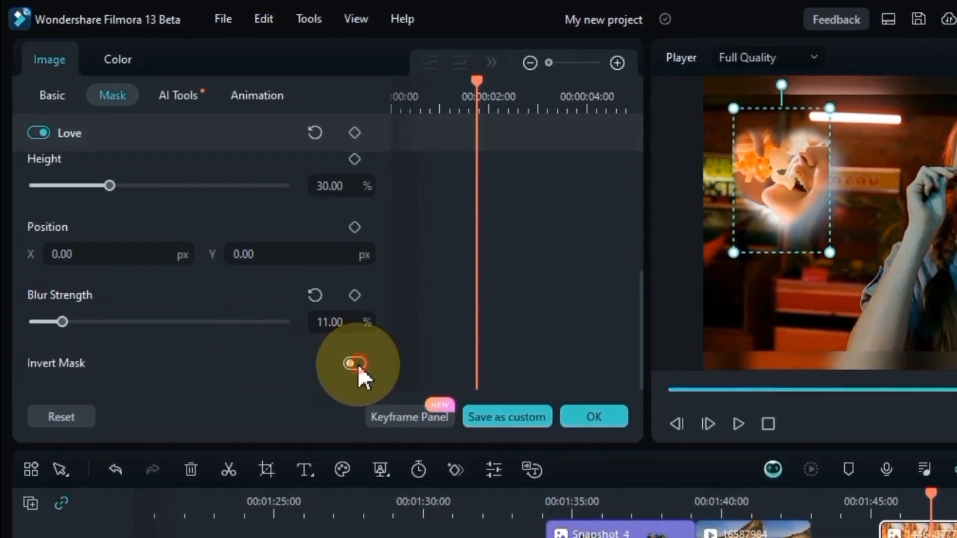
click(360, 367)
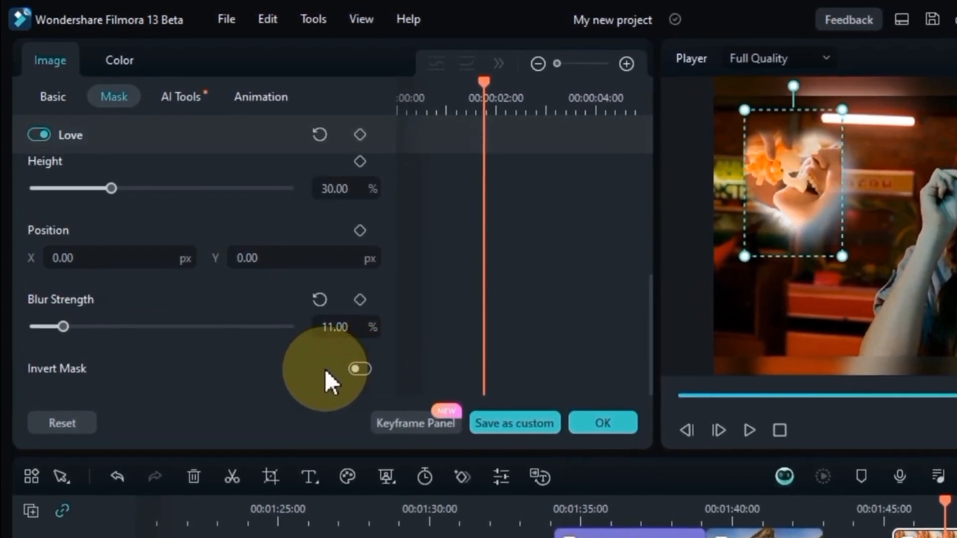
scroll(225, 379, up, 1)
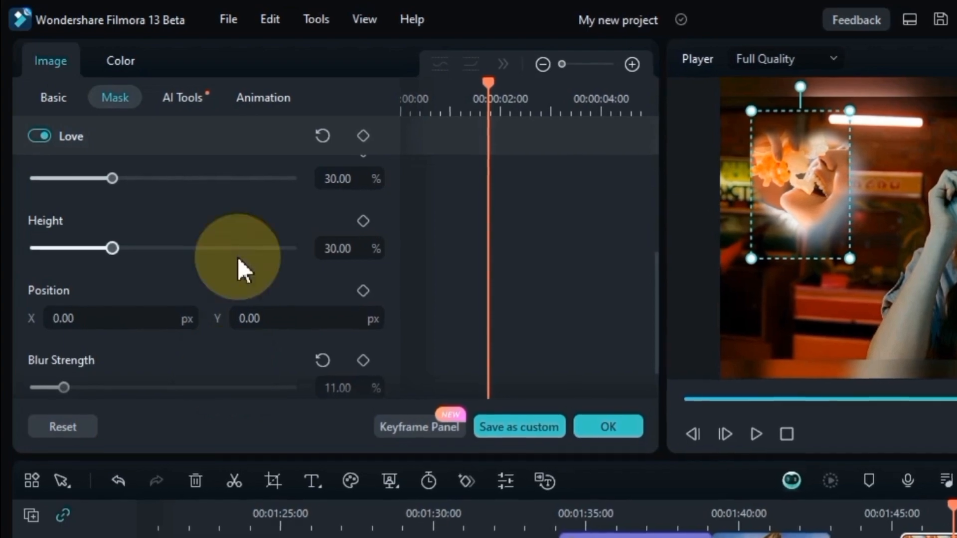
scroll(238, 258, up, 3)
scroll(238, 258, up, 3)
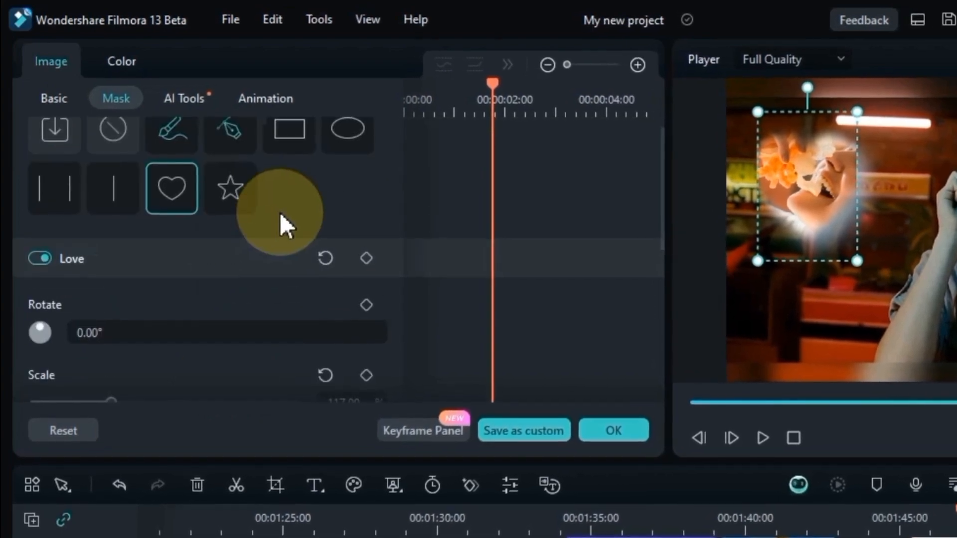
scroll(280, 212, up, 1)
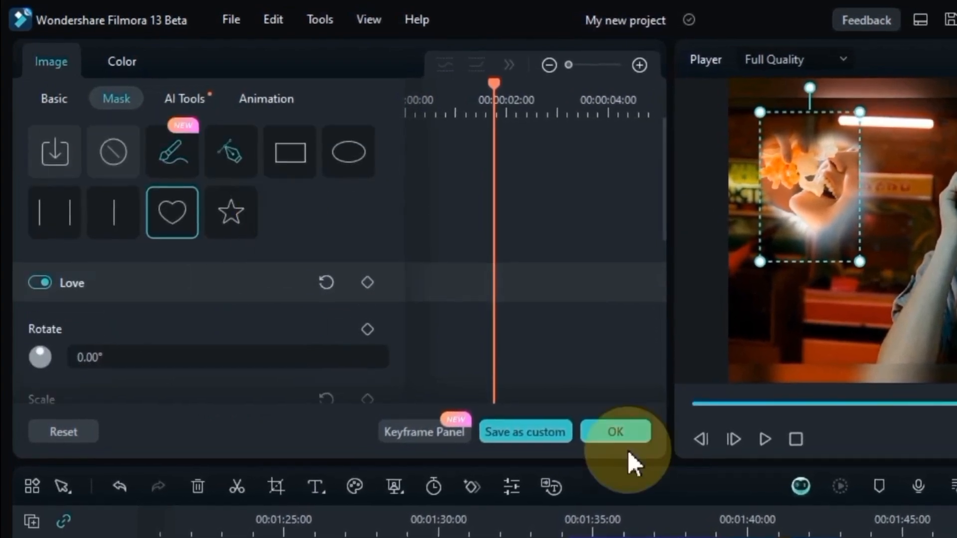
Play the masked overlay image over the black background and make video track 2 visible again.
key(space)
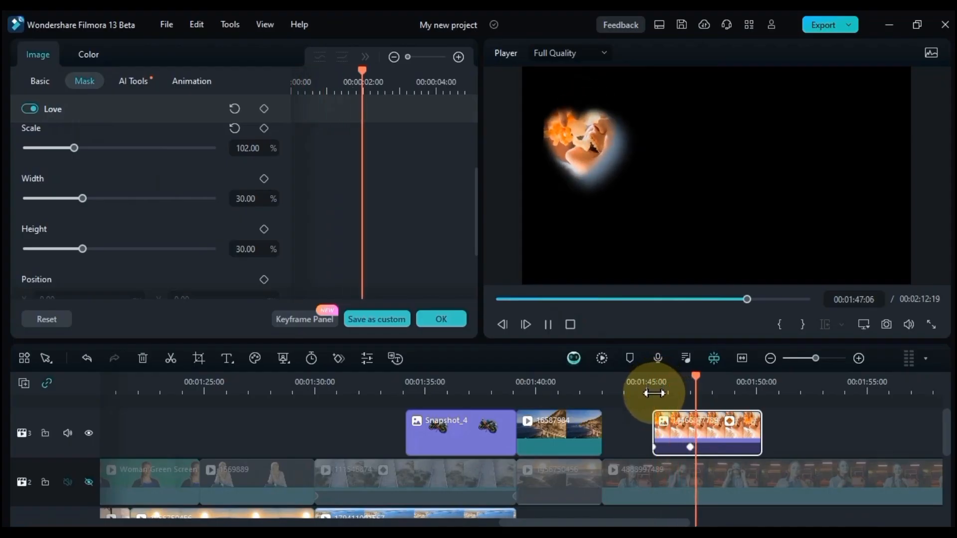
key(space)
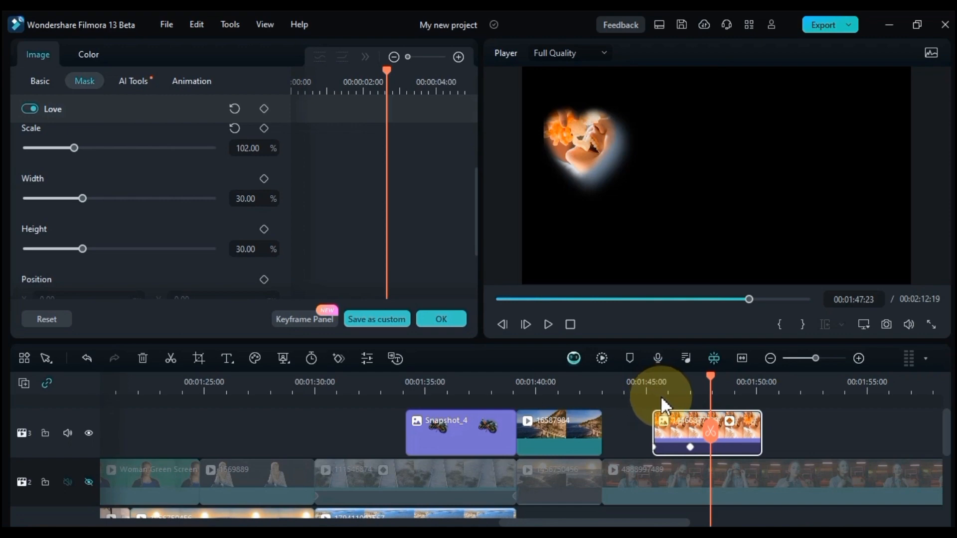
click(89, 482)
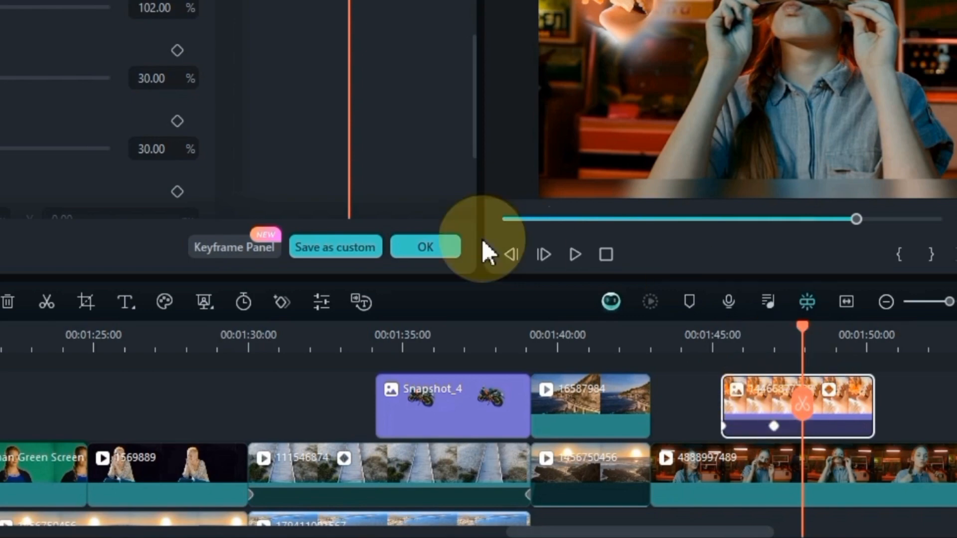
Save the heart mask as a custom mask named "My custom mask".
click(331, 249)
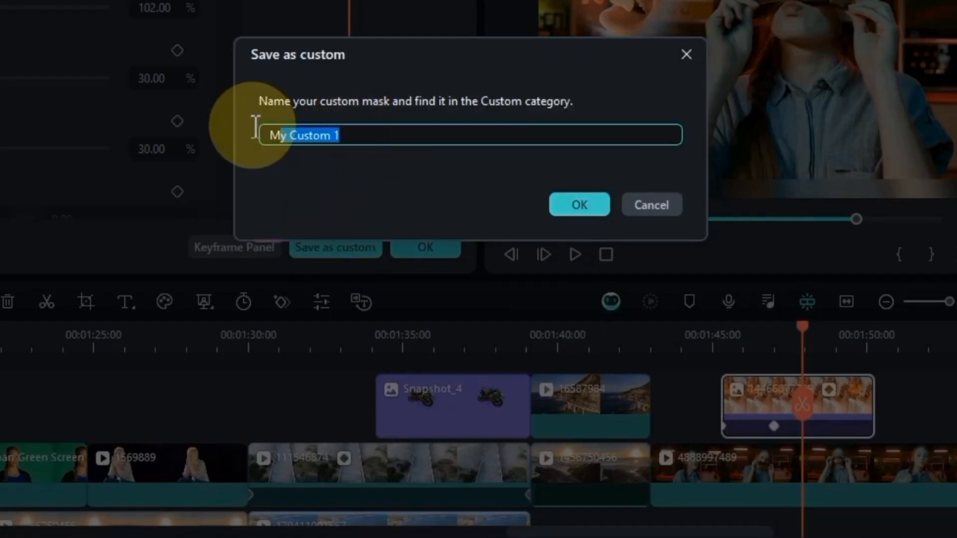
text(My custom )
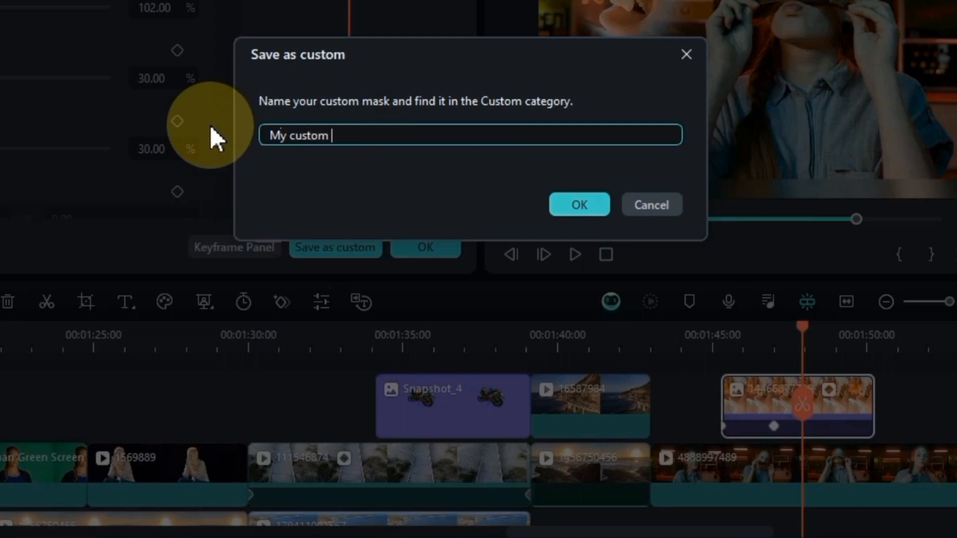
text(mask)
click(568, 205)
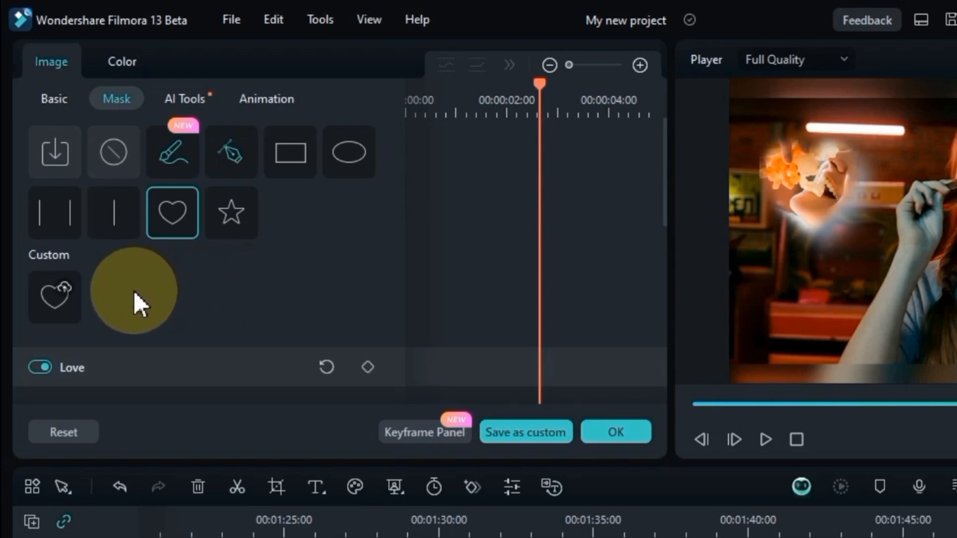
Apply My custom mask to the overlay image, then clear the mask and reapply the saved one.
scroll(134, 292, down, 1)
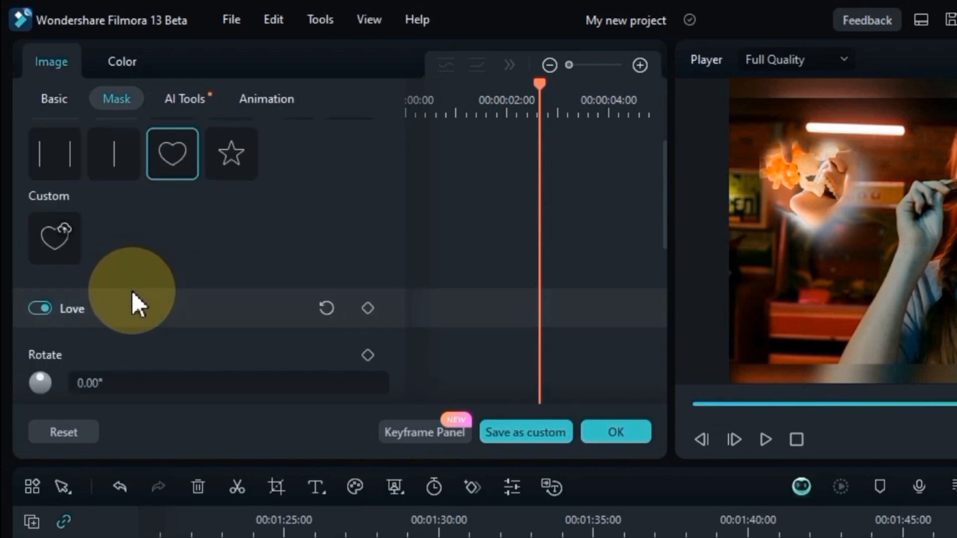
click(50, 250)
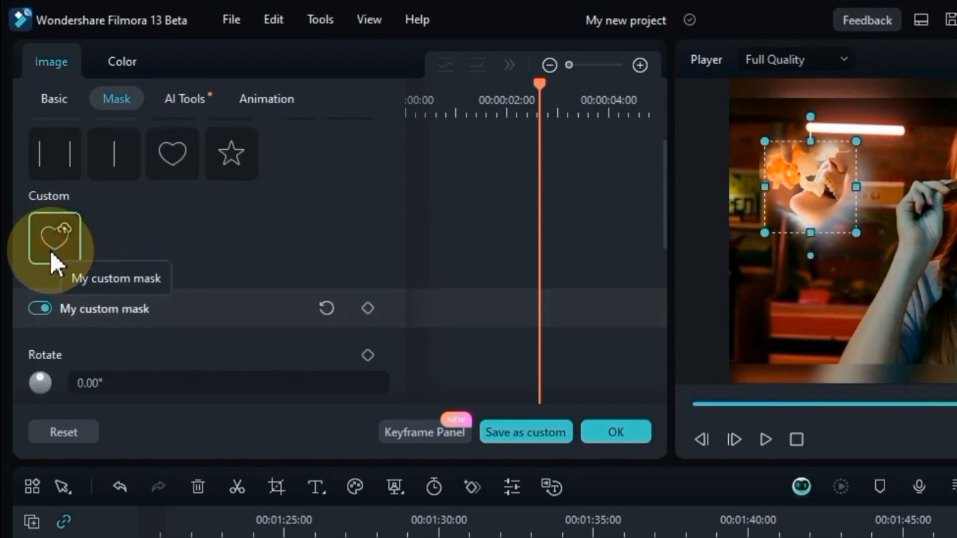
scroll(145, 214, up, 1)
click(111, 159)
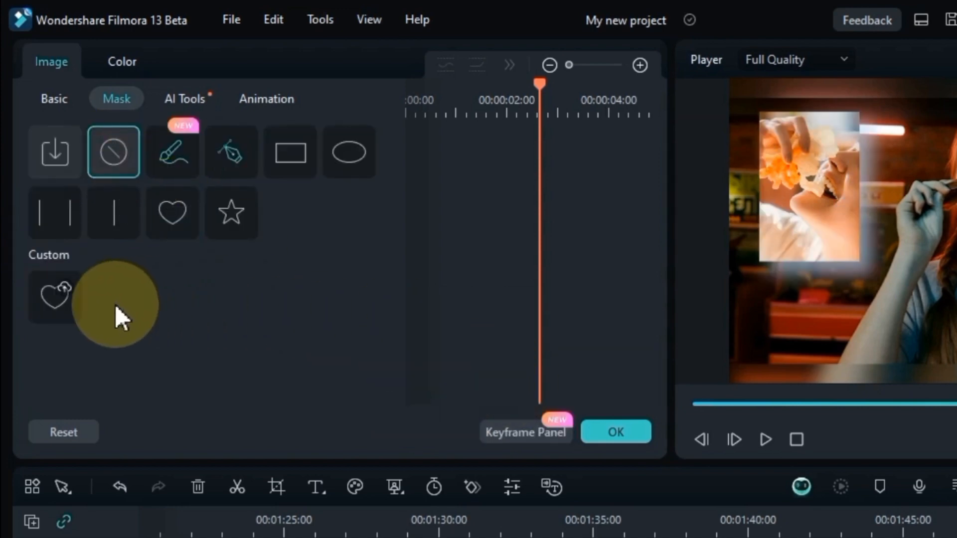
click(57, 309)
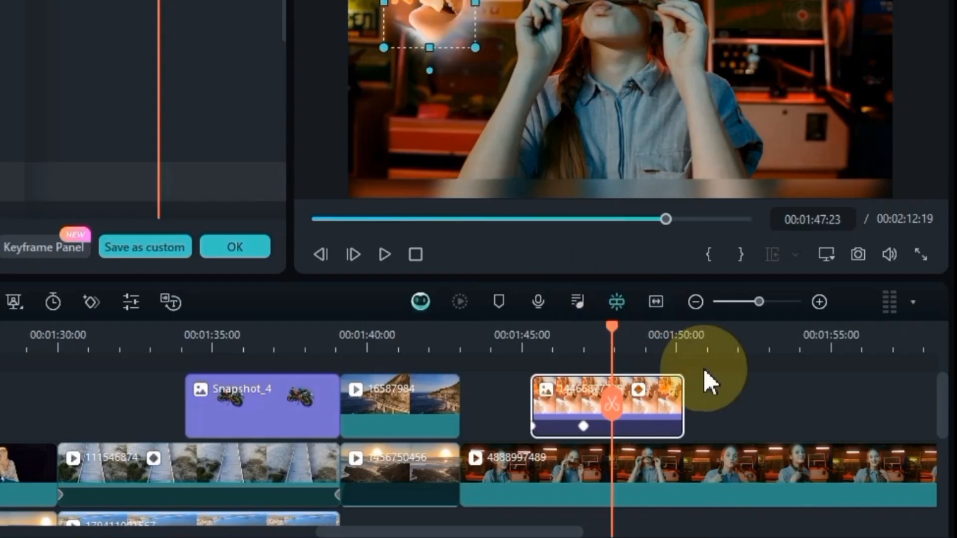
click(730, 404)
click(638, 406)
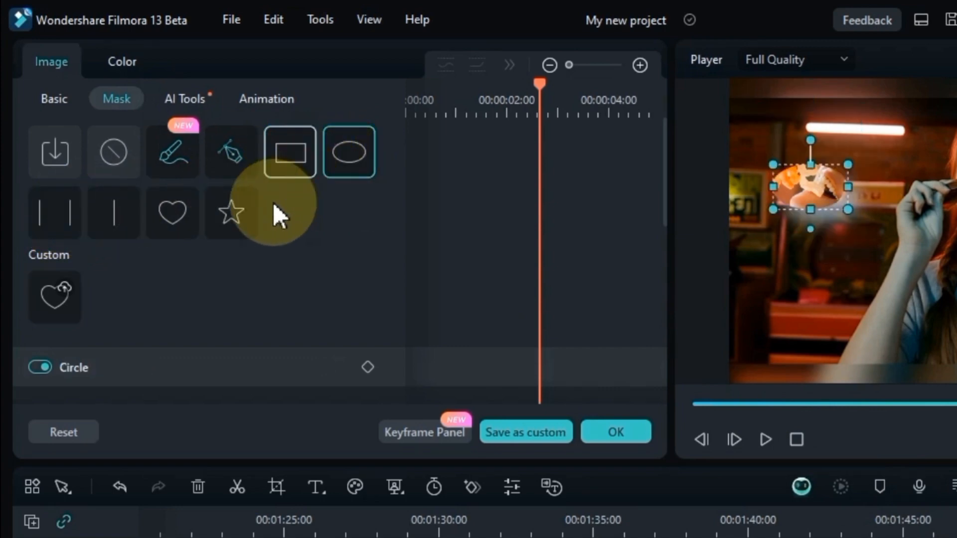
Try the Star, Linear and Parallel Lines masks on the overlay image, then restore My custom mask.
click(243, 214)
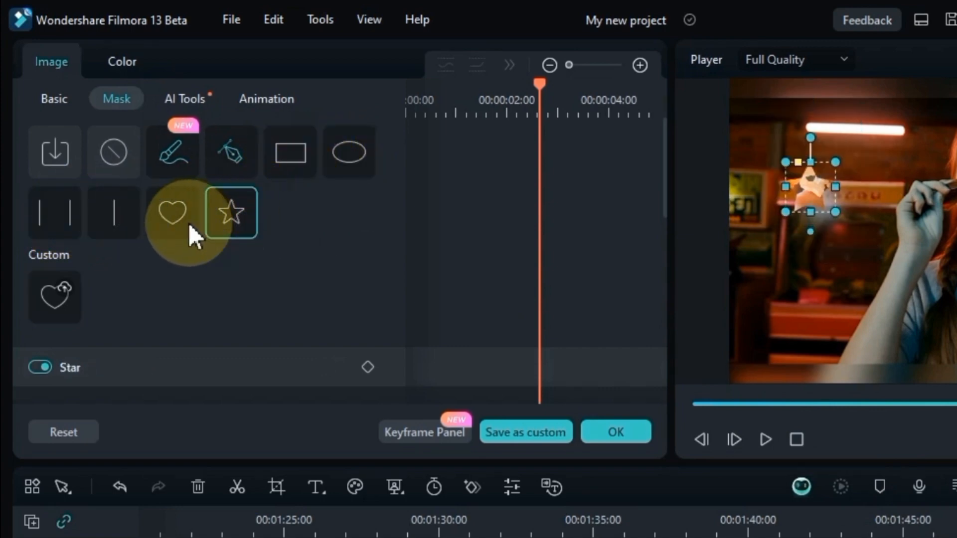
click(119, 223)
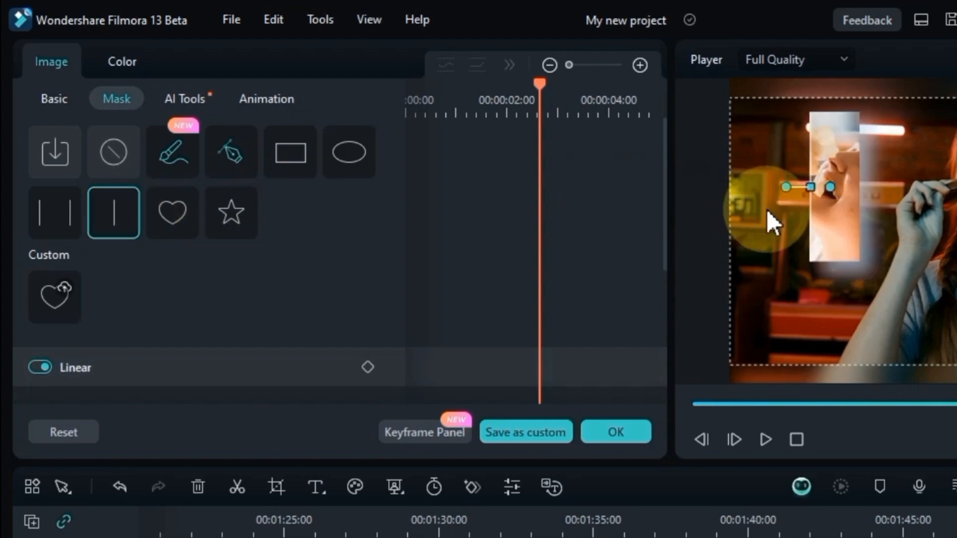
drag(816, 219, 747, 227)
click(67, 222)
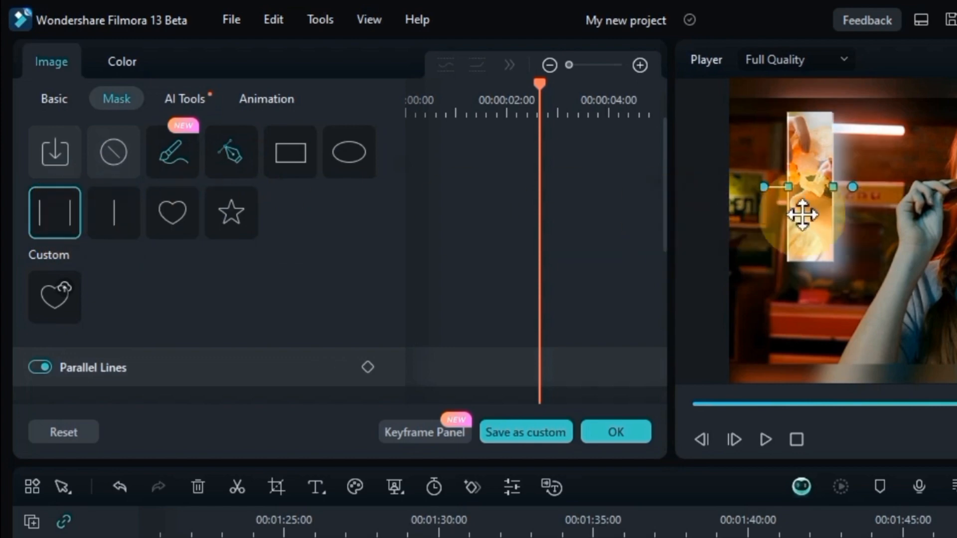
drag(797, 215, 745, 220)
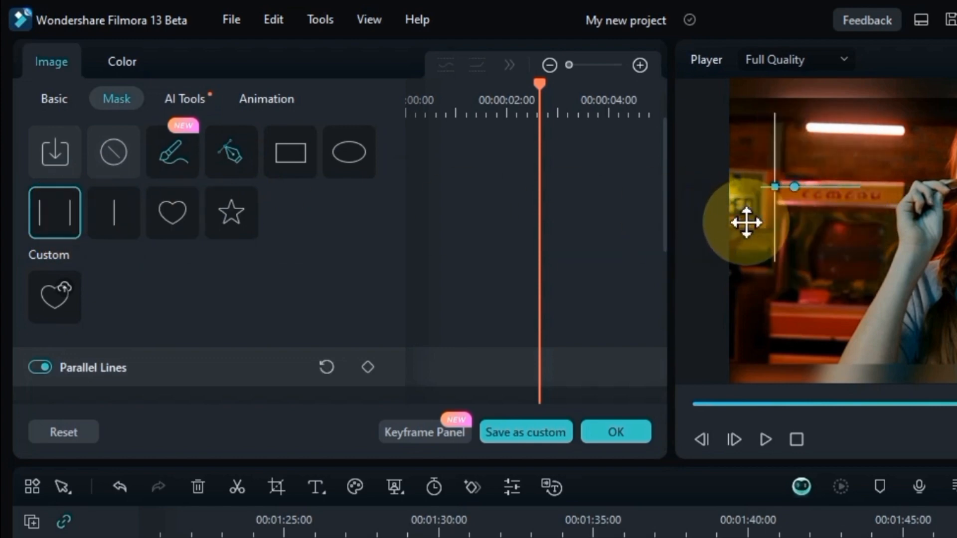
click(122, 152)
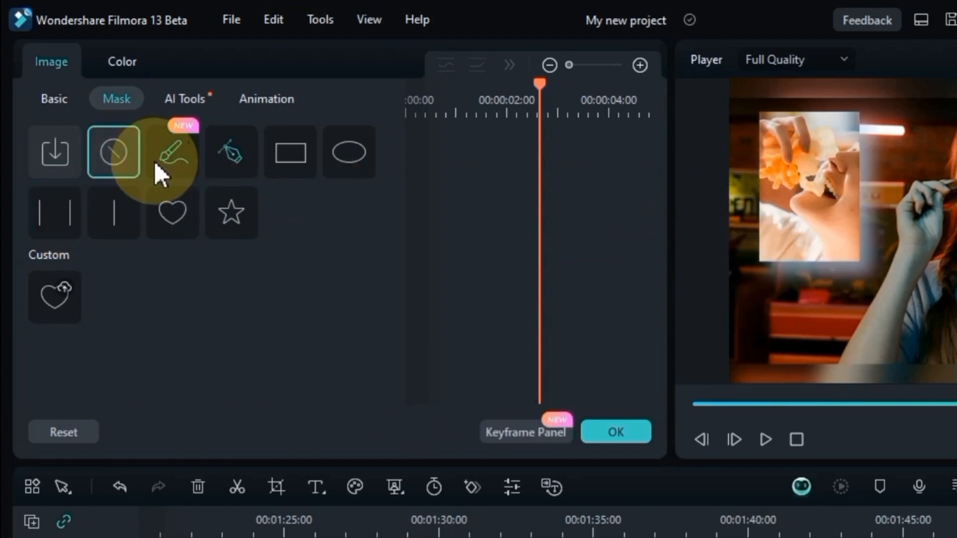
click(41, 310)
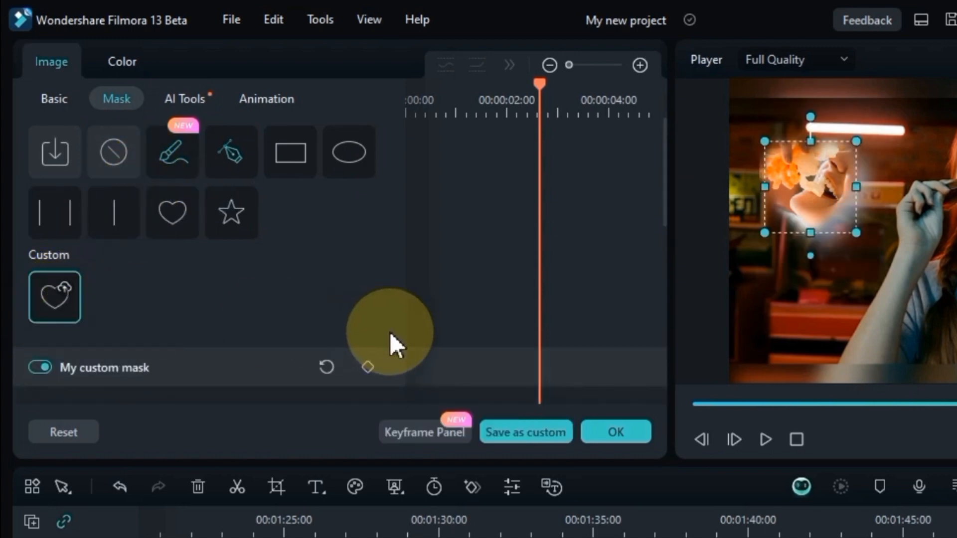
Open the mask import and cancel it, then deselect the overlay image and move the playhead past it.
click(65, 151)
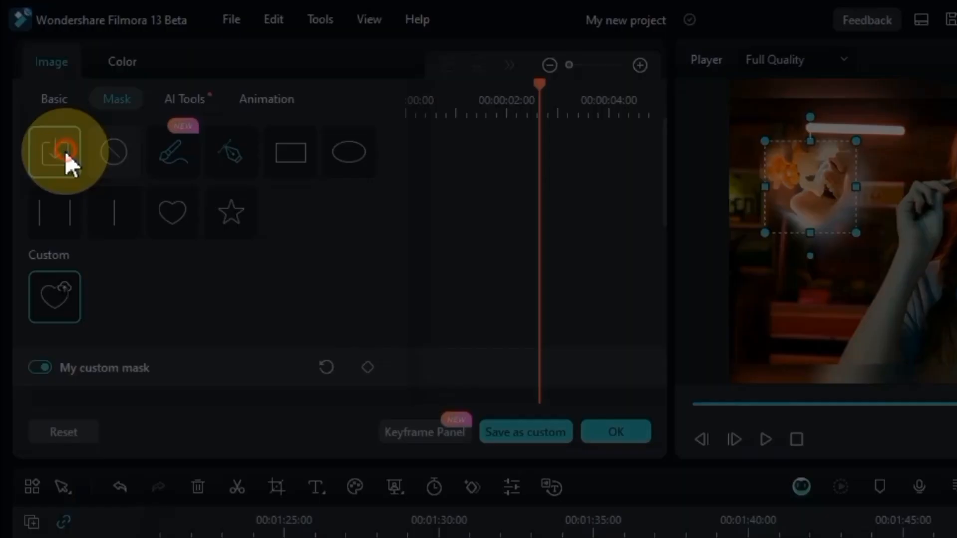
key(Escape)
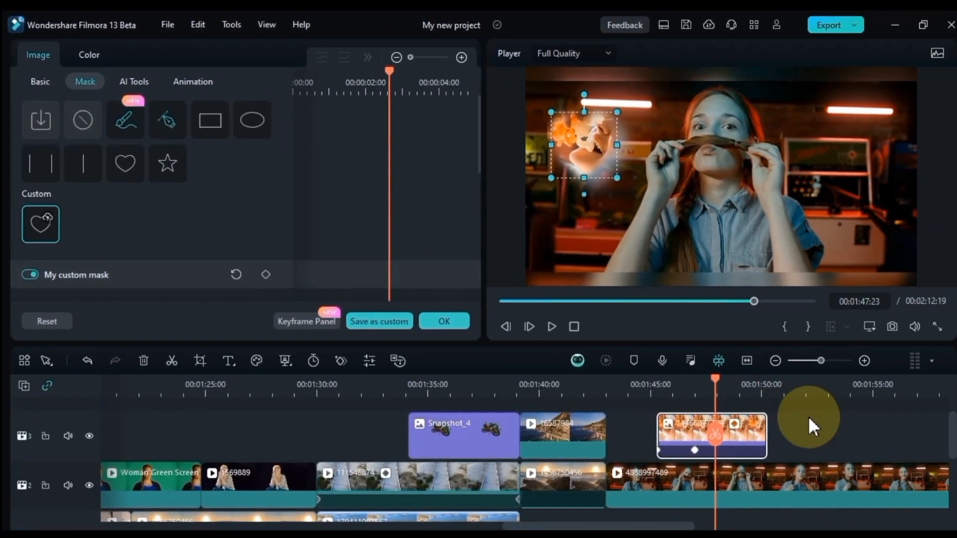
click(890, 464)
click(854, 431)
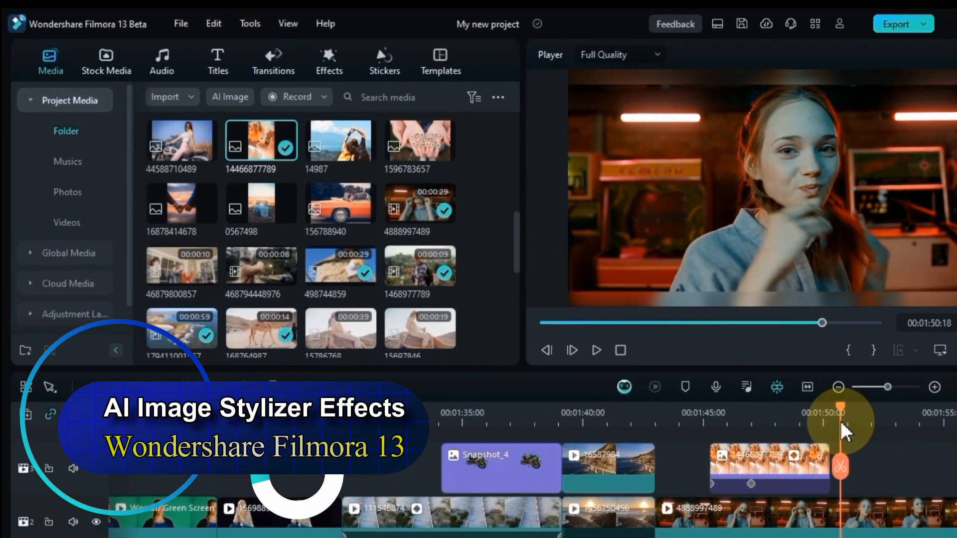
scroll(454, 190, down, 5)
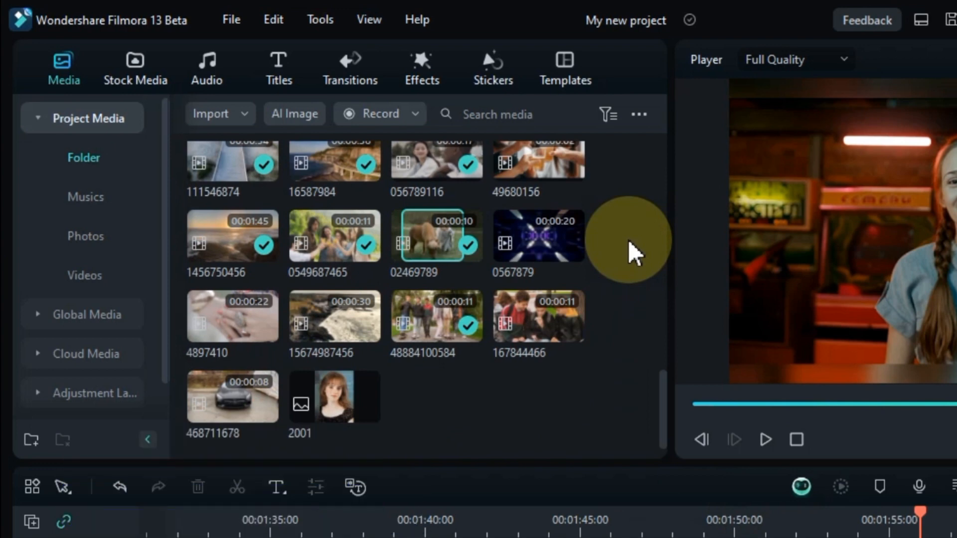
drag(314, 410, 956, 537)
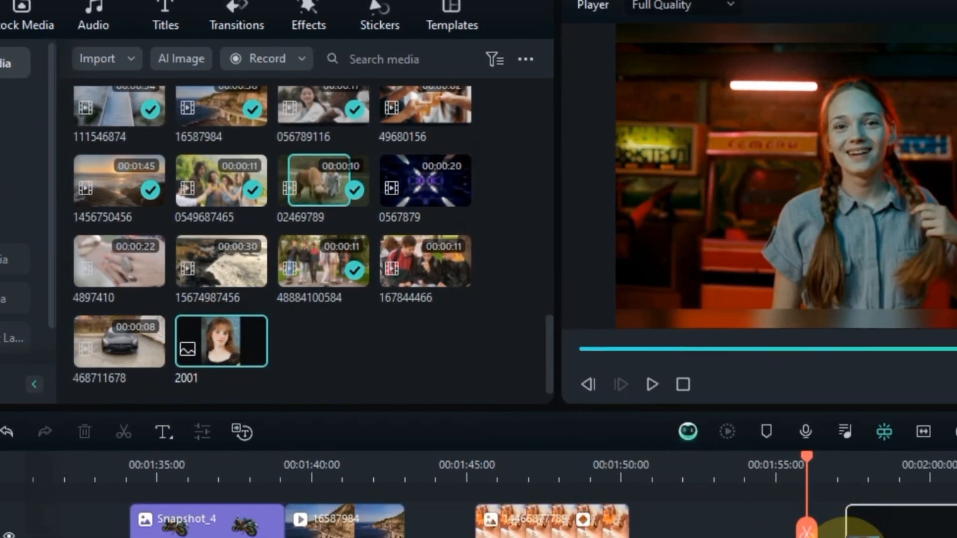
drag(850, 537, 576, 481)
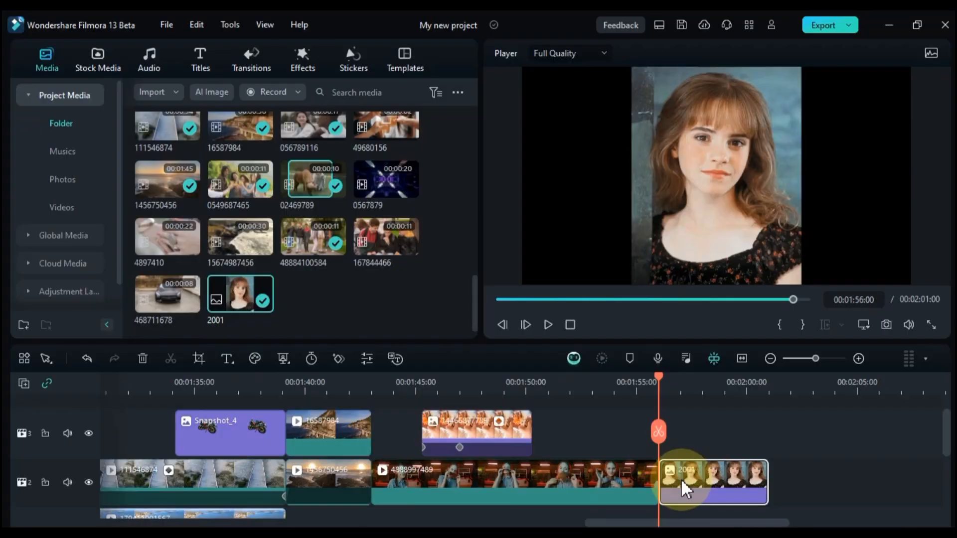
Open the AI tools for image 2001 and turn on AI Image Stylizer.
double_click(572, 484)
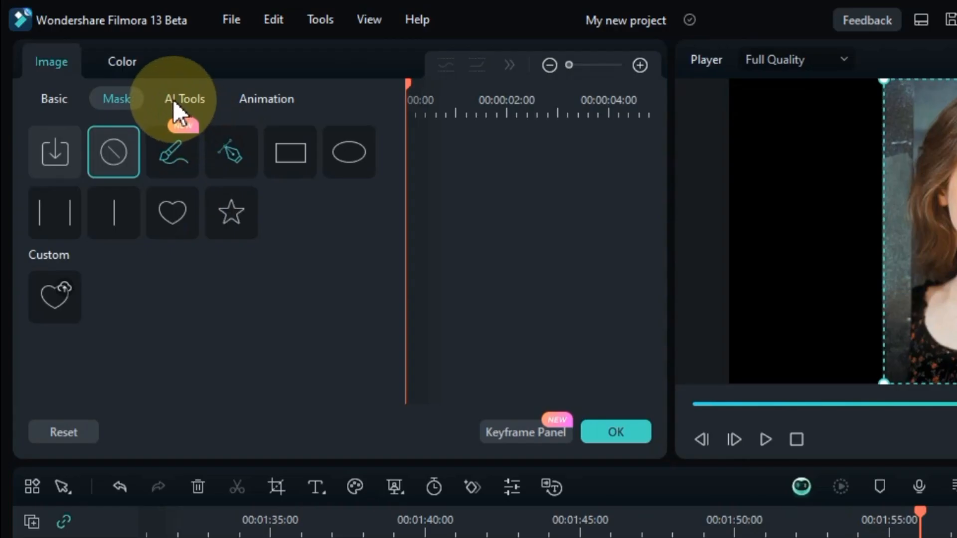
click(172, 100)
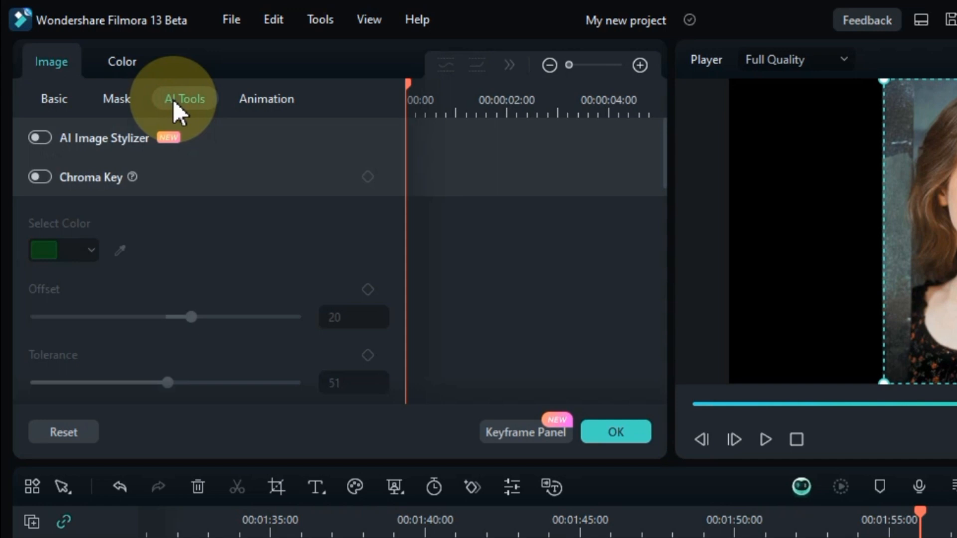
click(115, 137)
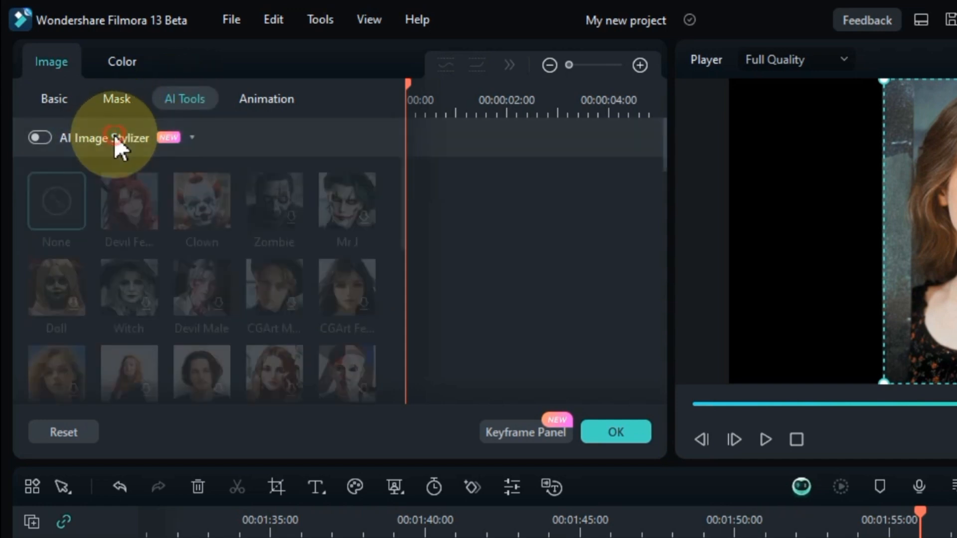
click(46, 138)
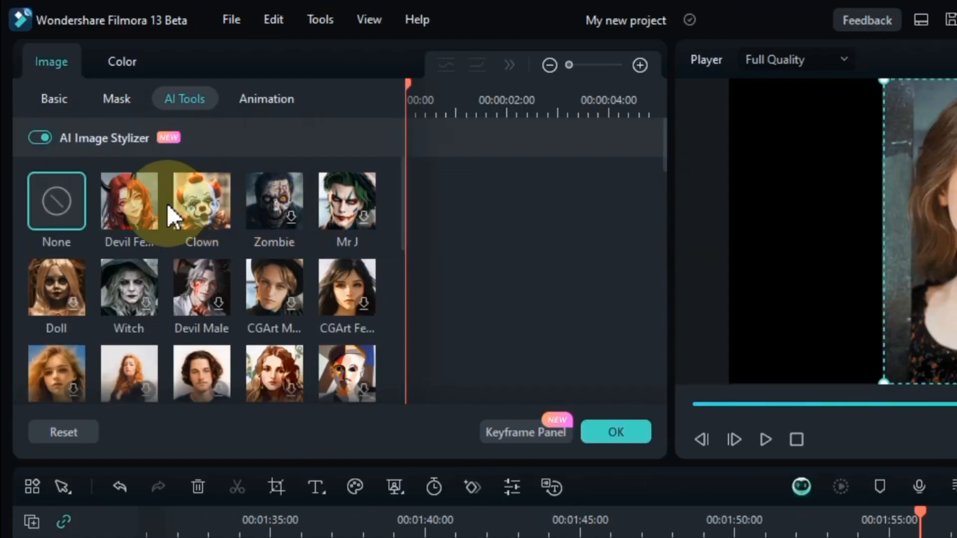
Try the Devil Female style on image 2001, agreeing to the cloud upload, and compare it through undo and redo before undoing it.
click(130, 203)
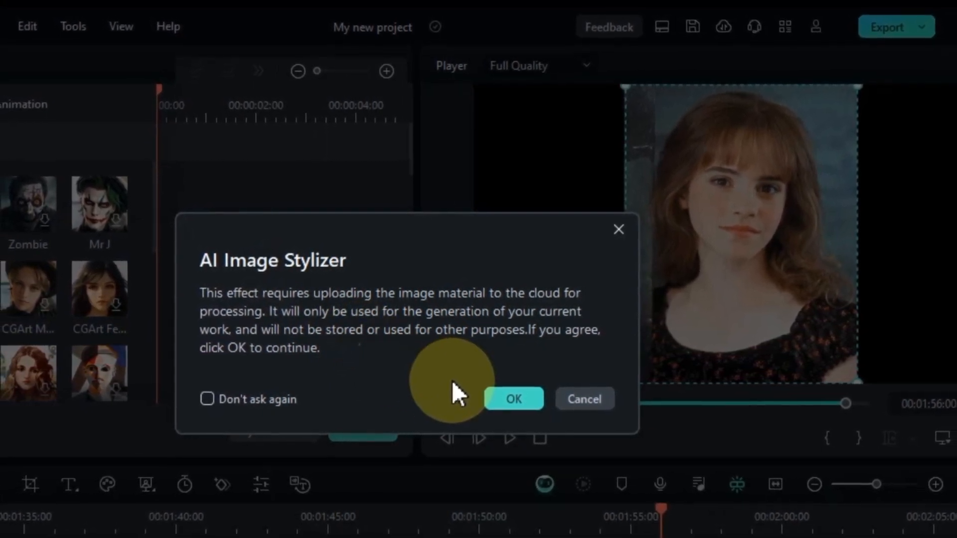
click(503, 401)
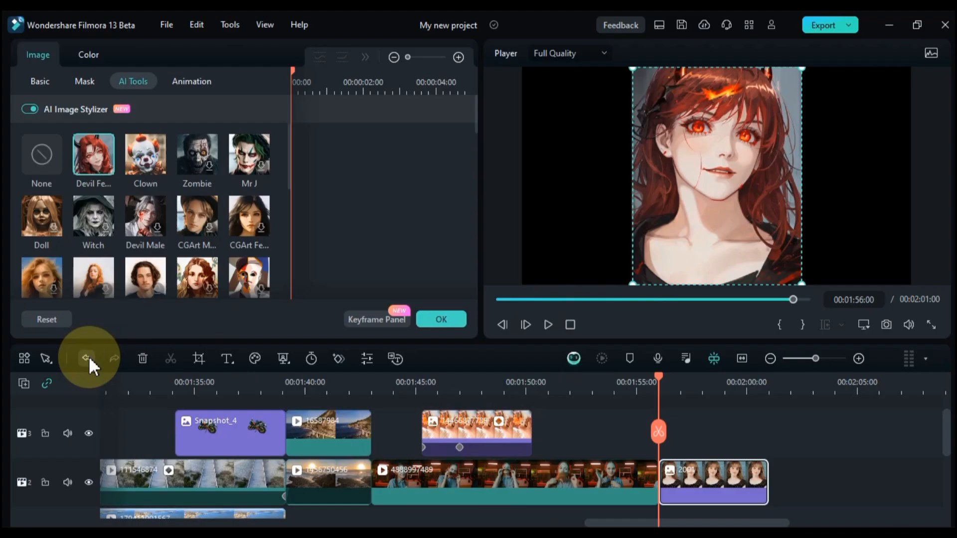
click(89, 356)
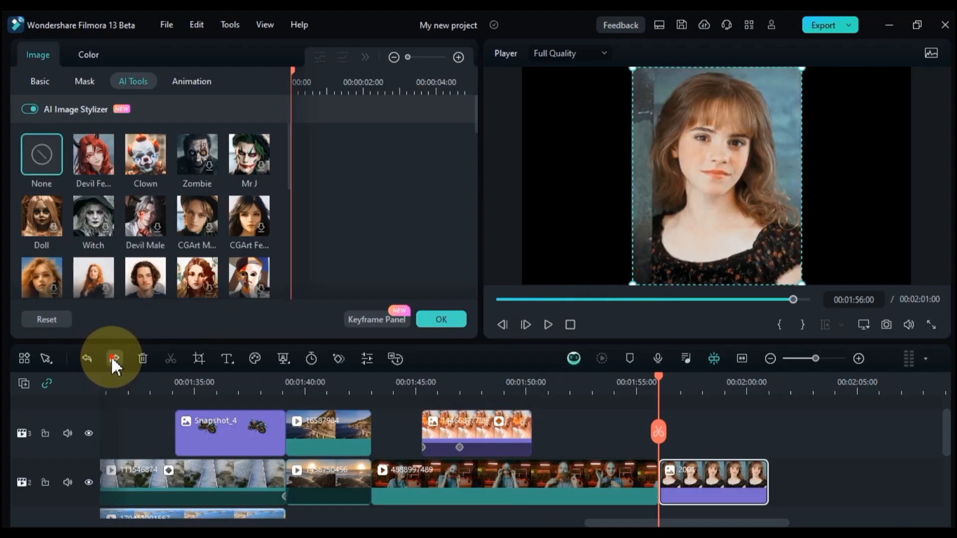
click(113, 357)
click(89, 357)
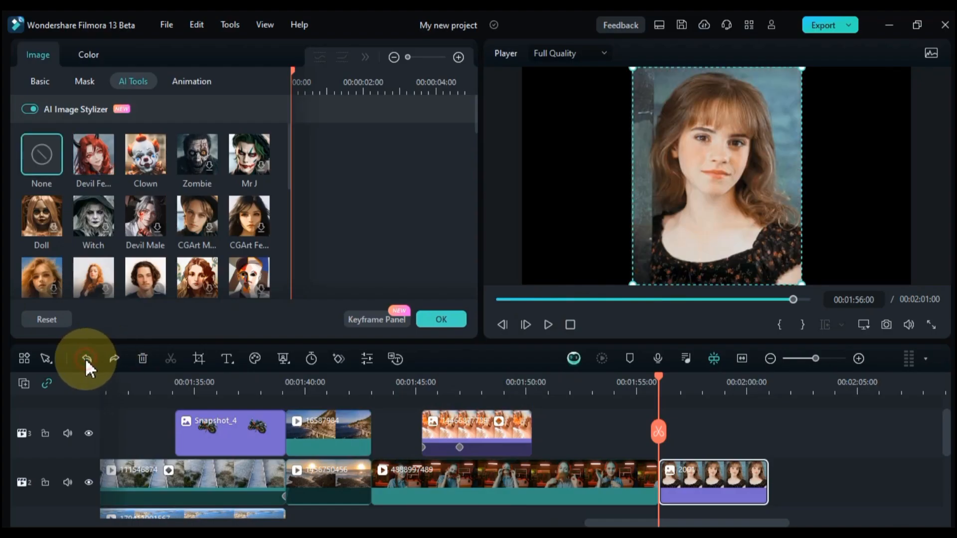
Try the Clown style on image 2001, preview it along the clip and reset the style to None.
click(142, 160)
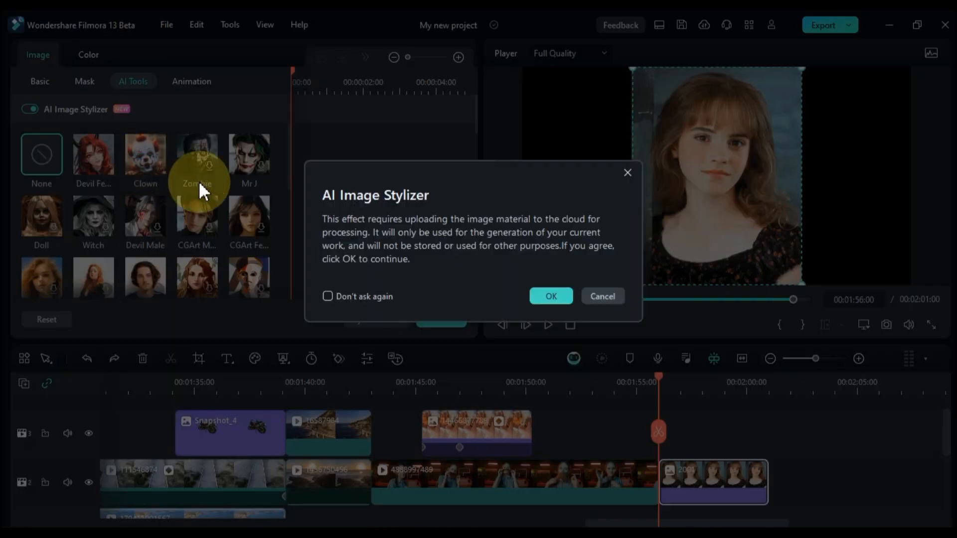
click(543, 294)
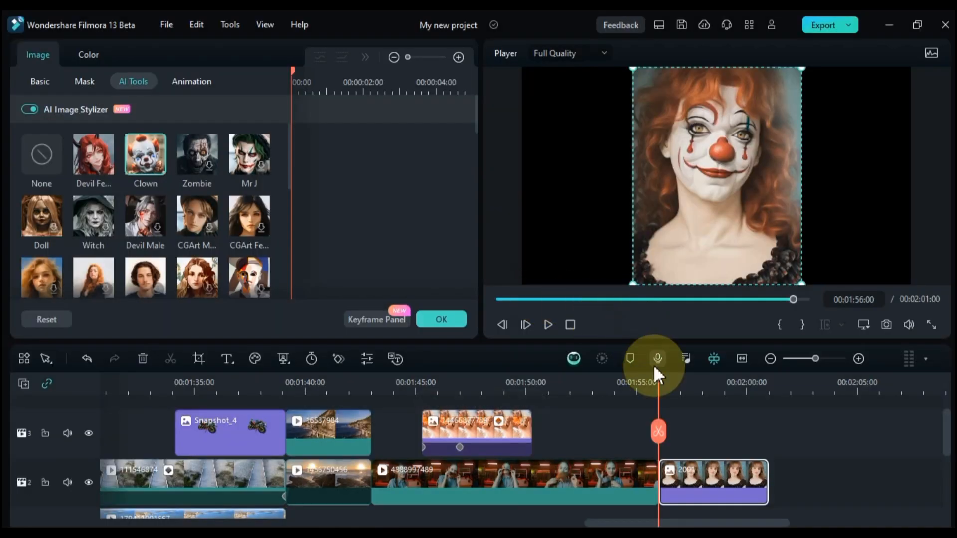
drag(658, 378, 679, 378)
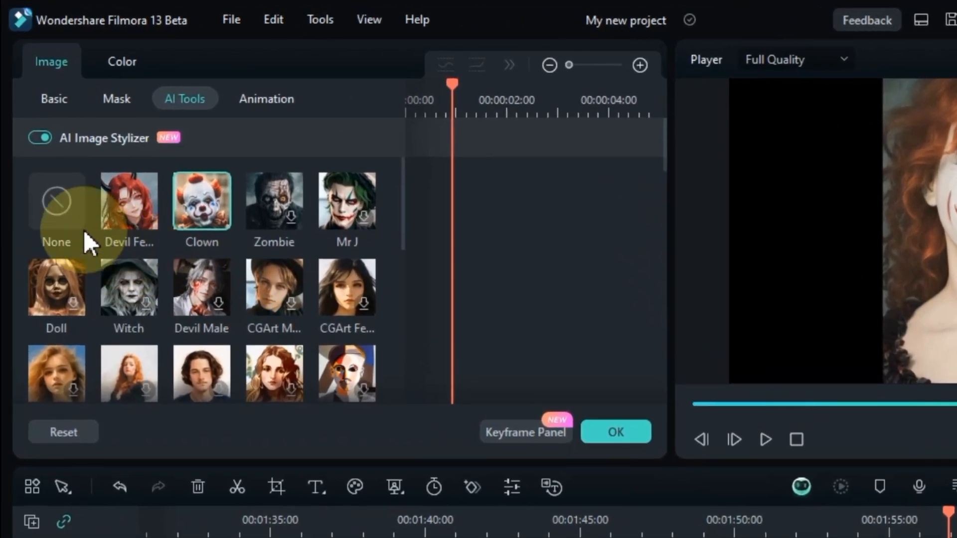
click(43, 179)
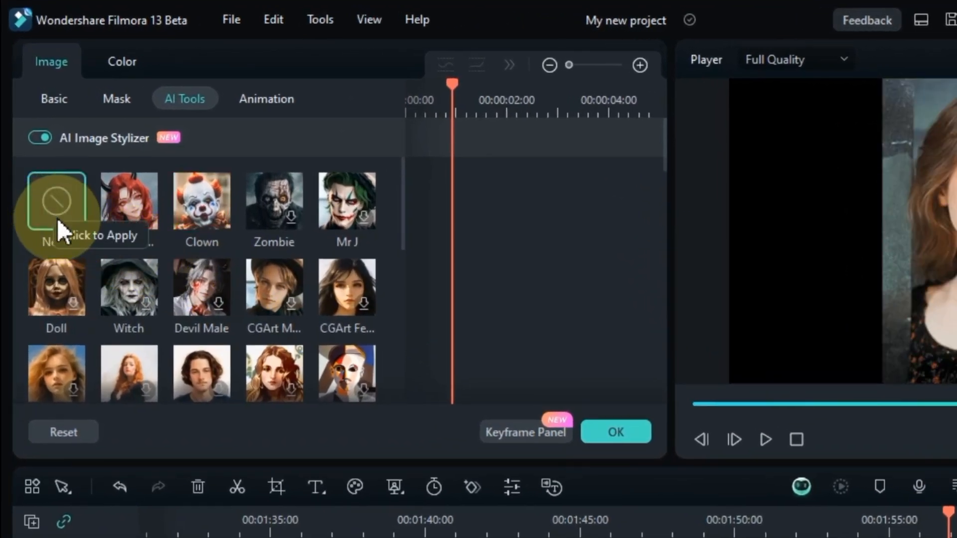
Apply the Anime Girl style to image 2001 and agree to the cloud upload.
scroll(348, 312, down, 8)
scroll(349, 312, down, 3)
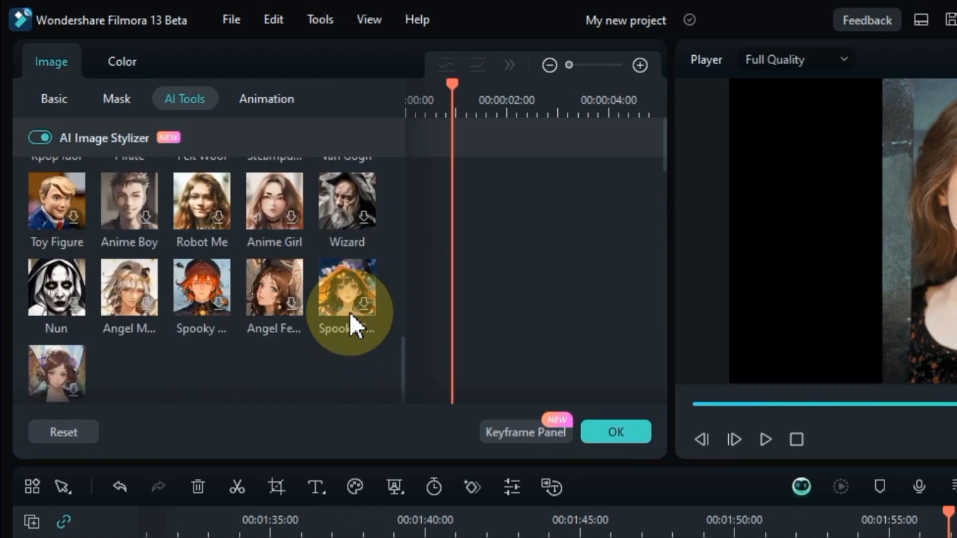
click(292, 217)
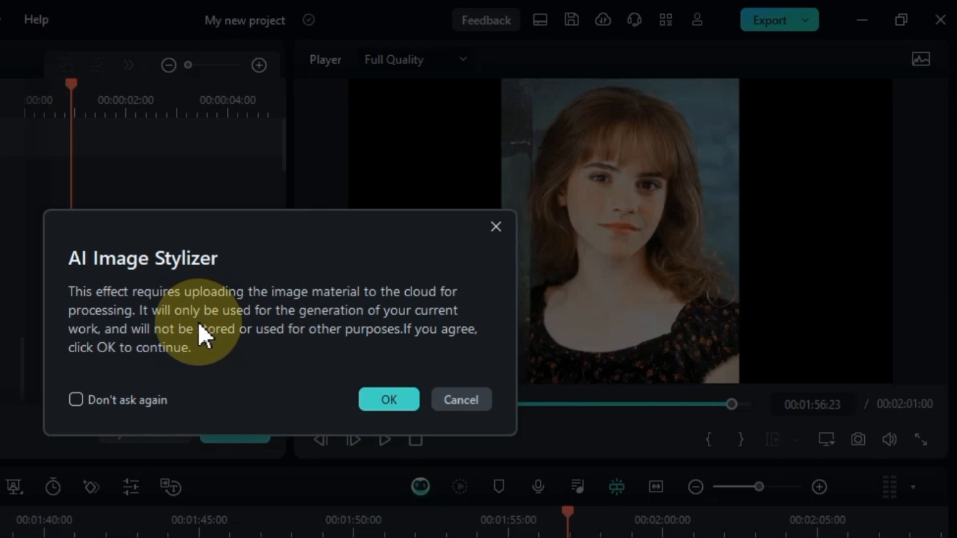
click(377, 408)
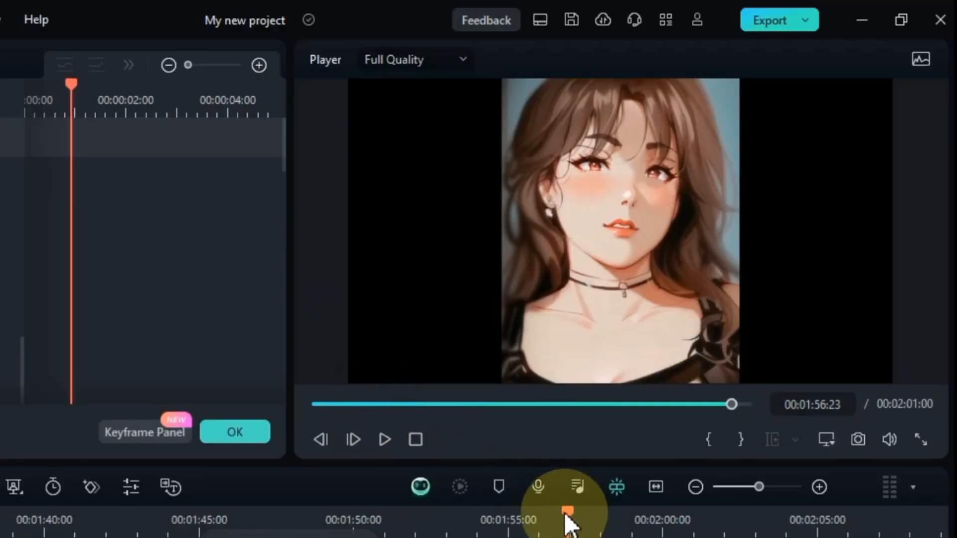
Try the Mr J style on image 2001 and preview the result along the clip.
mouse_move(569, 523)
mouse_down()
mouse_move(632, 521)
mouse_move(566, 520)
mouse_up()
scroll(365, 347, up, 6)
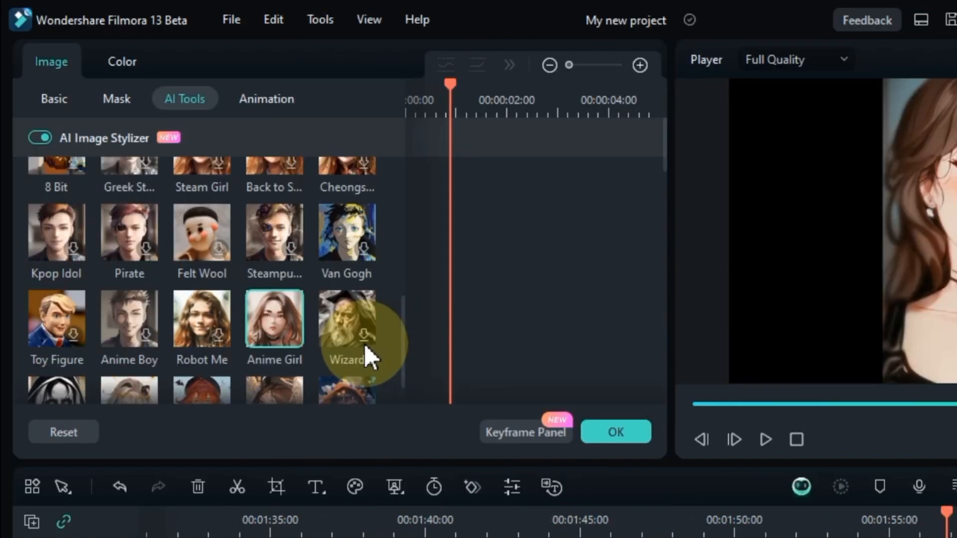
scroll(363, 344, up, 5)
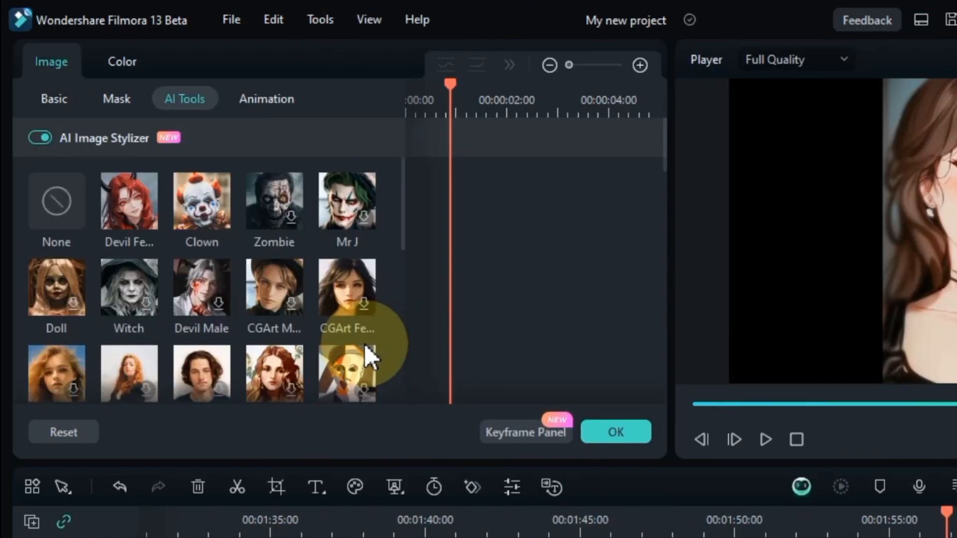
click(364, 214)
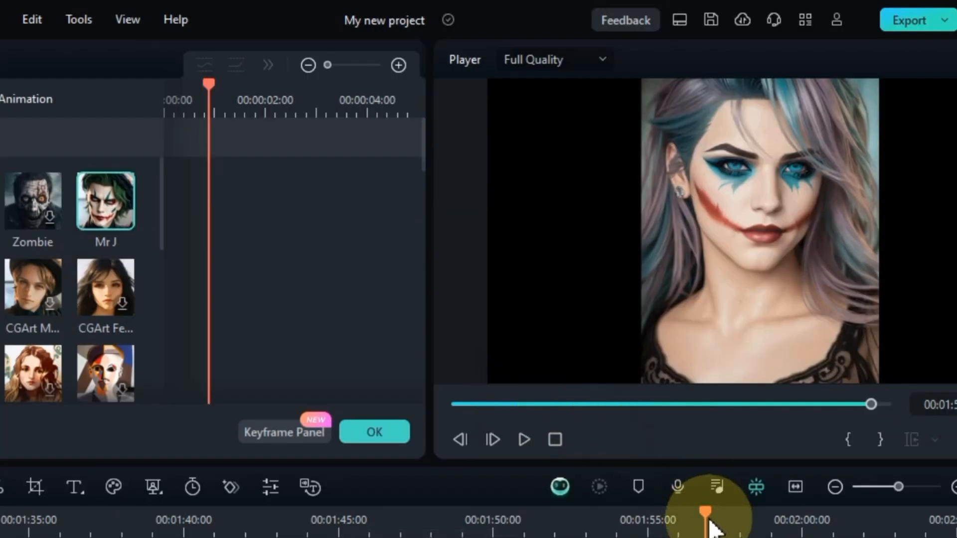
drag(704, 513, 712, 537)
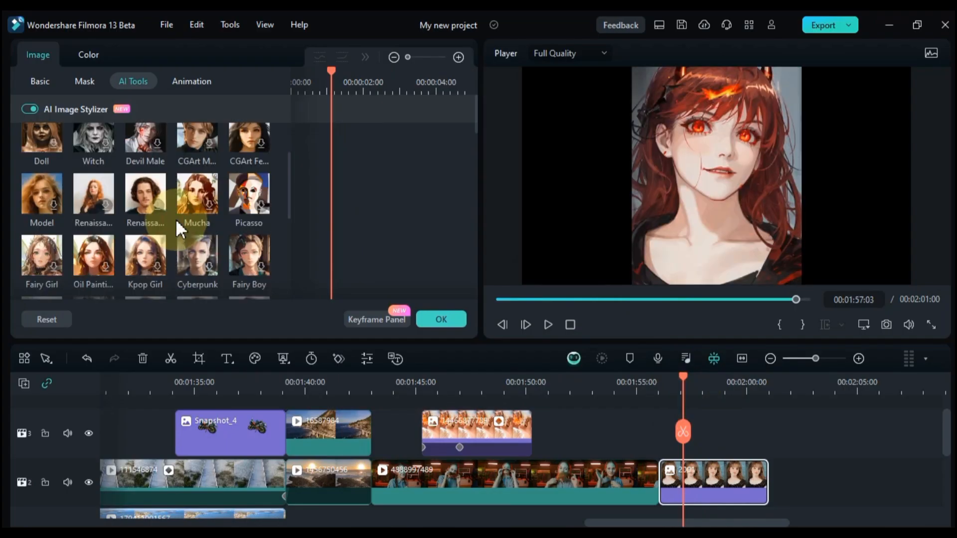
Apply the Oil Painting style to image 2001, preview it on the clip and look through the other available styles.
click(106, 263)
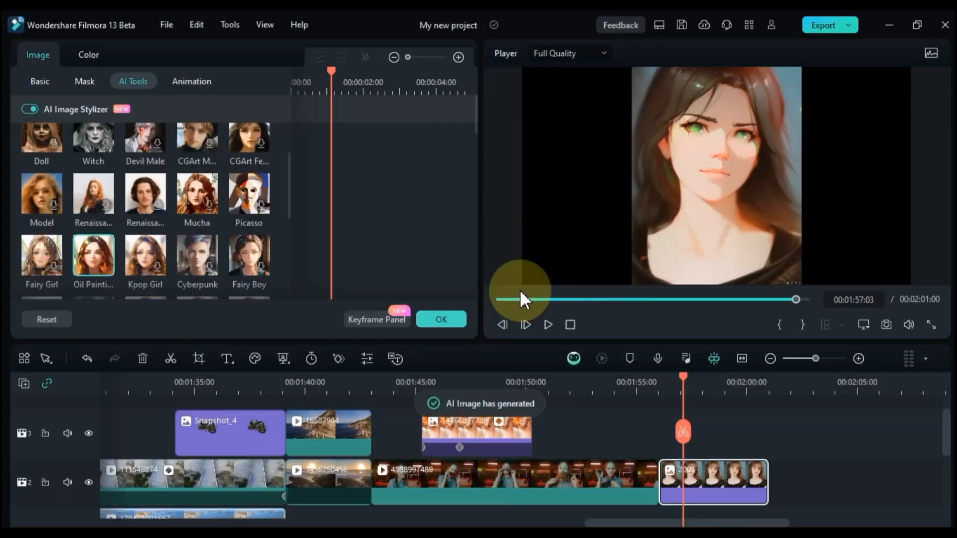
click(705, 383)
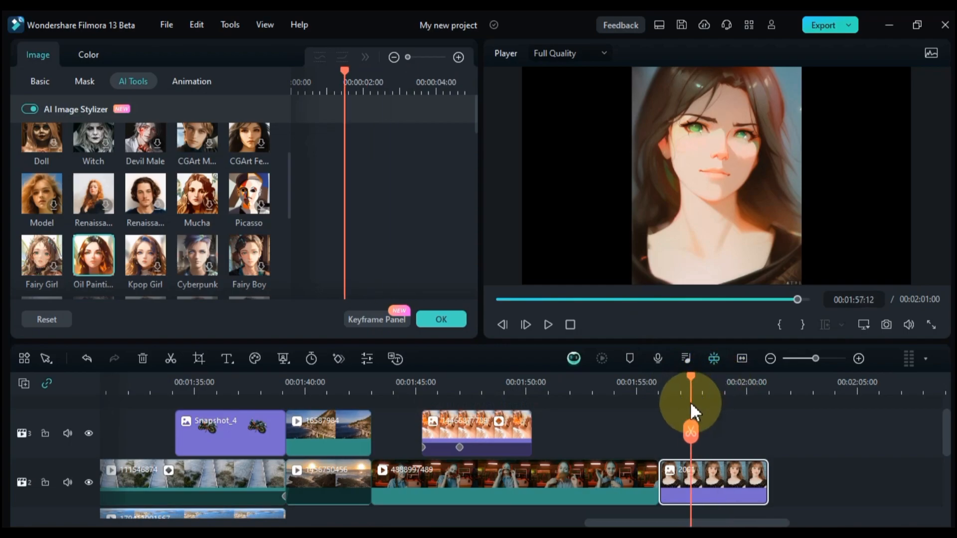
scroll(207, 234, down, 5)
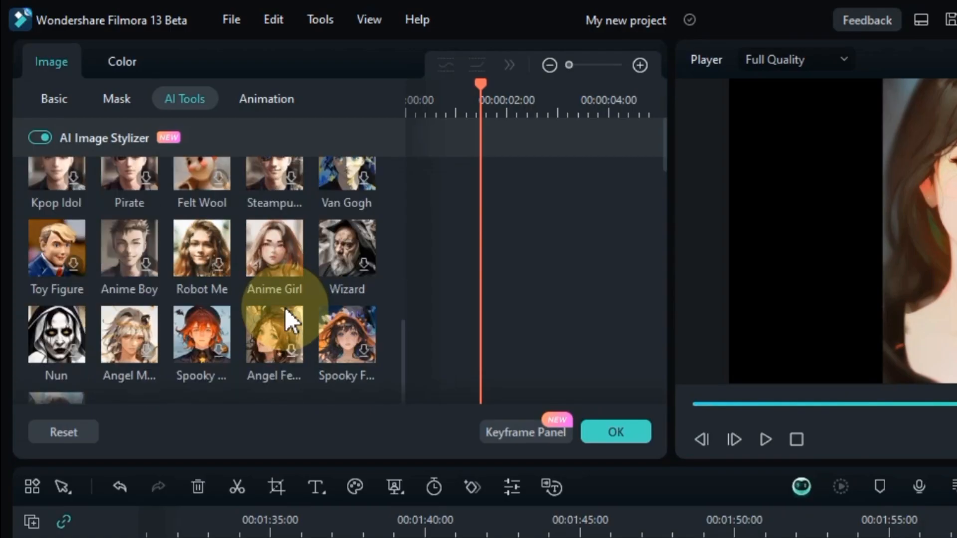
scroll(285, 307, down, 2)
scroll(285, 307, up, 5)
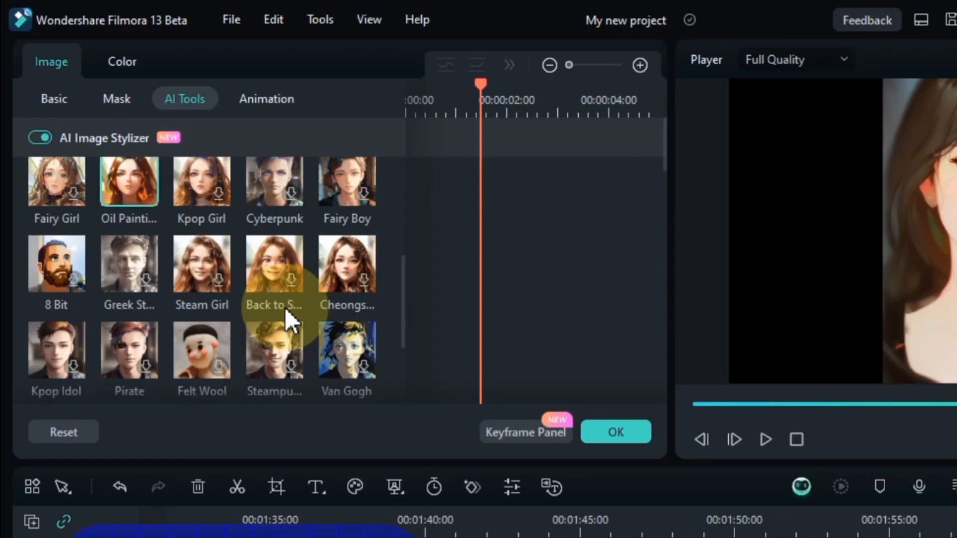
scroll(233, 329, up, 2)
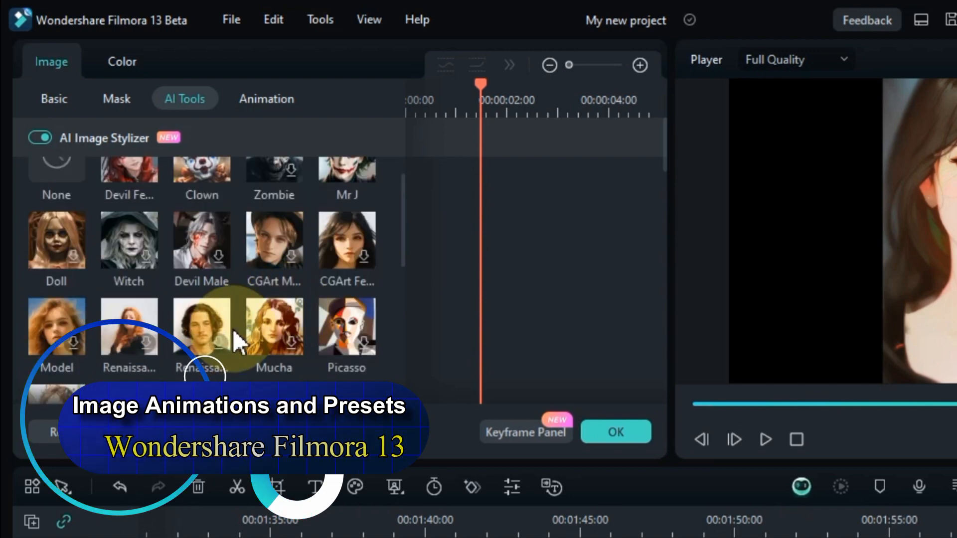
scroll(214, 340, up, 1)
scroll(215, 340, down, 5)
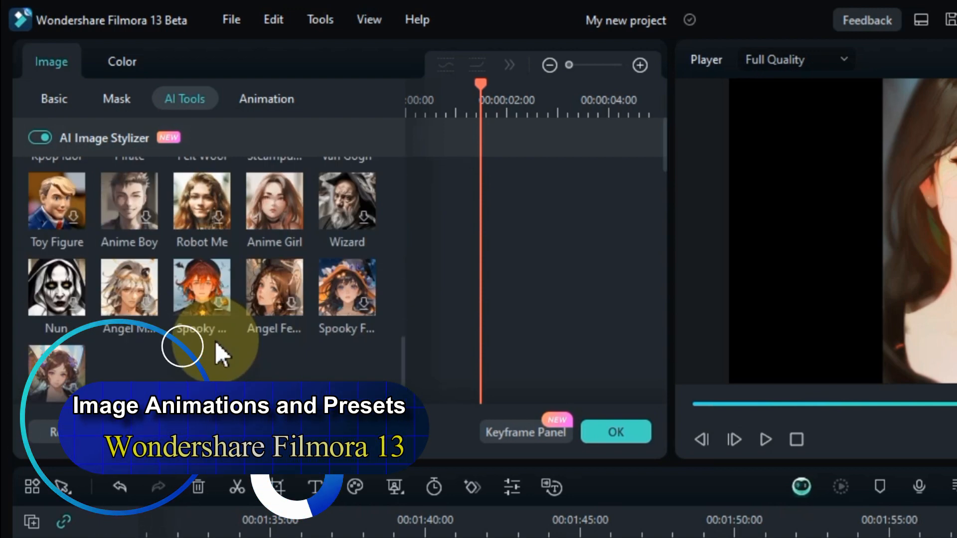
Try the Fade In preset animation on image 2001 and play the clip from its start.
click(257, 100)
click(94, 197)
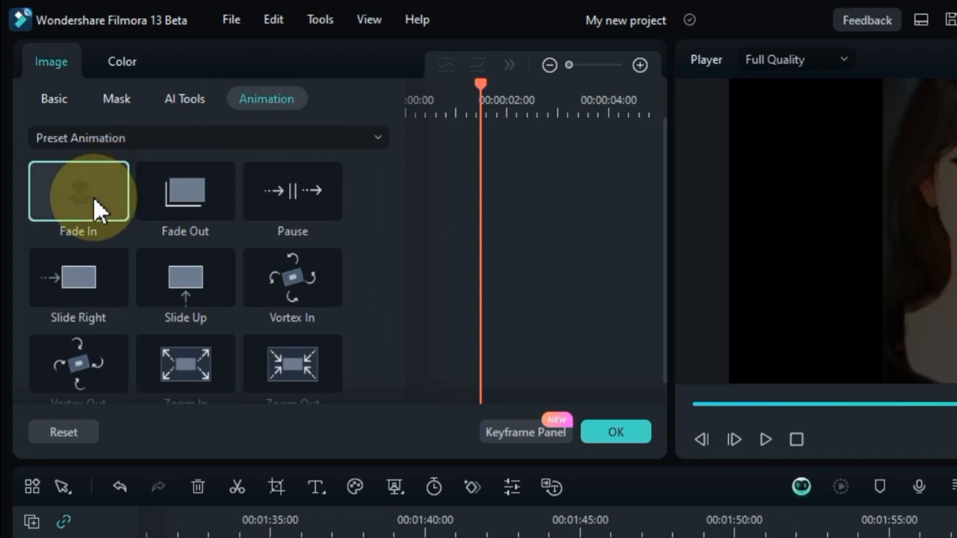
click(694, 529)
key(space)
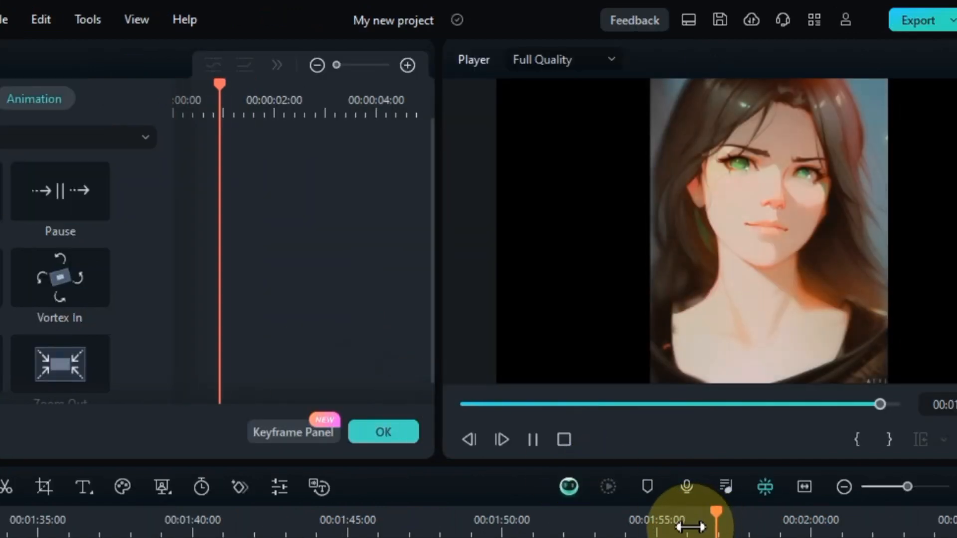
Try the Vortex In, Zoom In, Zoom Out and Vortex Out preset animations on image 2001.
click(60, 292)
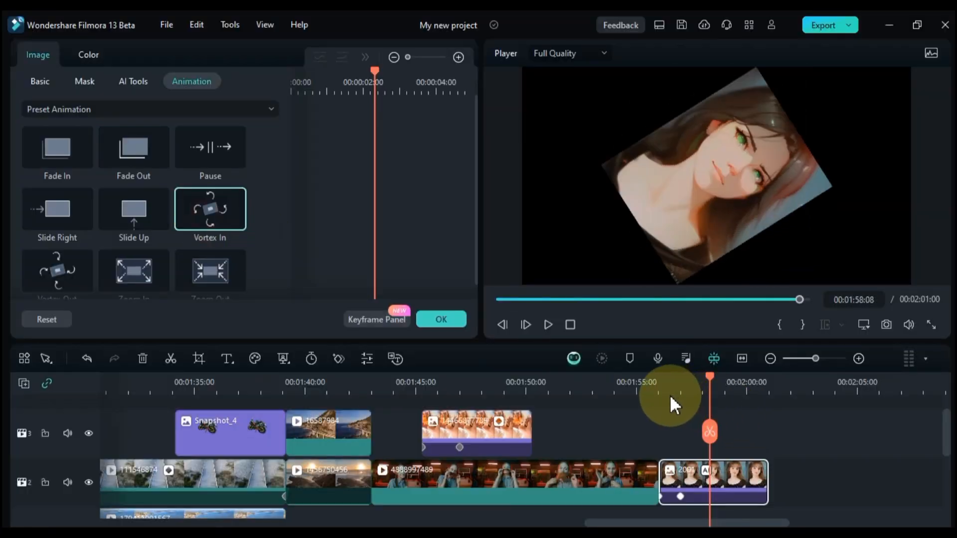
click(150, 271)
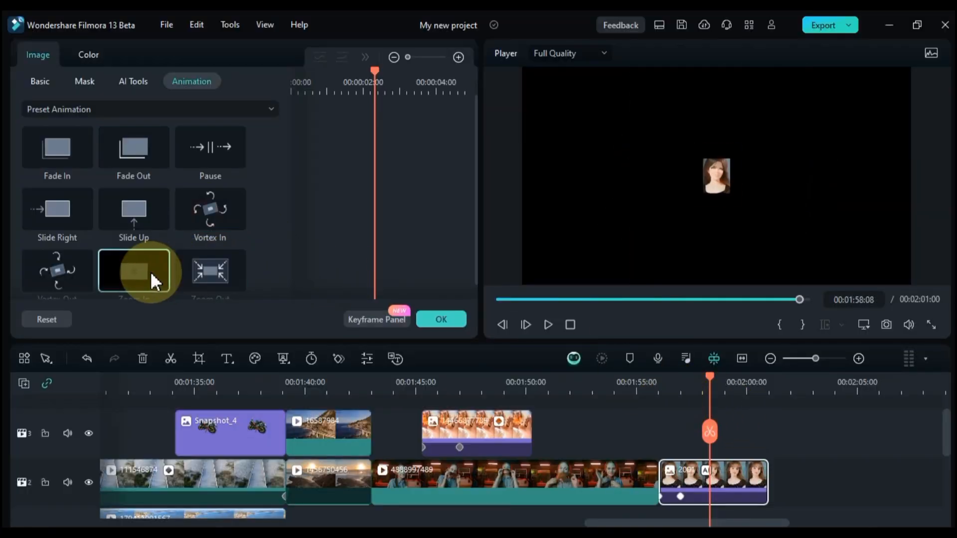
click(201, 267)
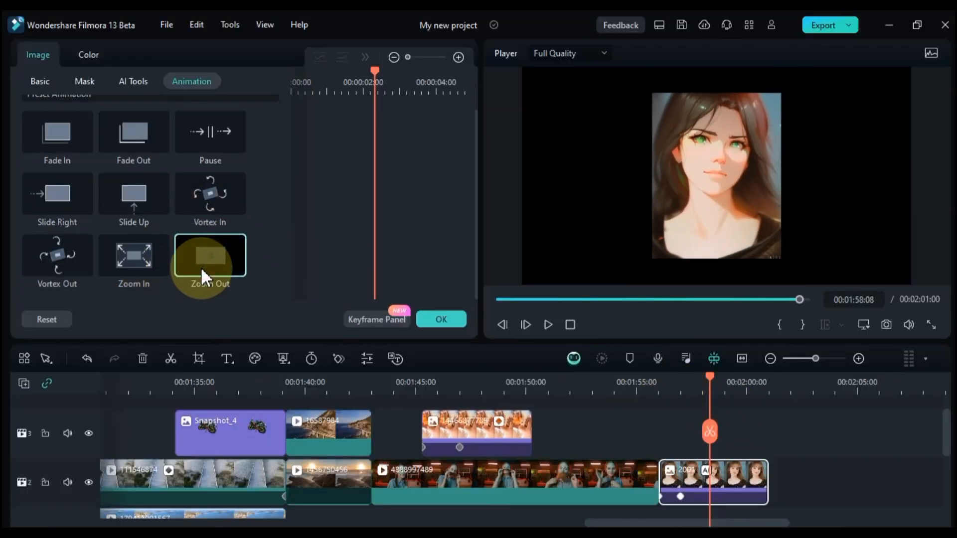
click(61, 254)
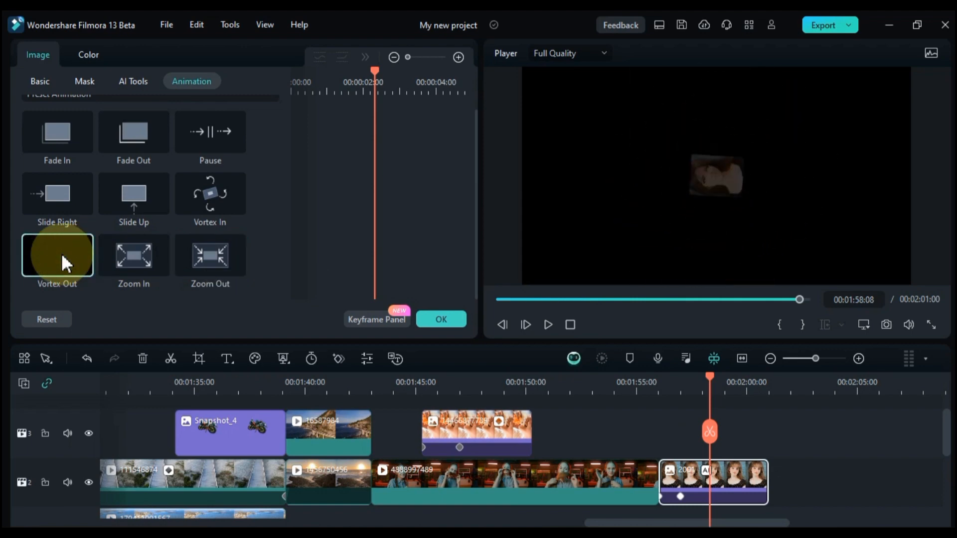
Switch image 2001 to Preset Motions (Legacy) and try the Boom! and first Bounce to zoom motions.
scroll(165, 213, up, 1)
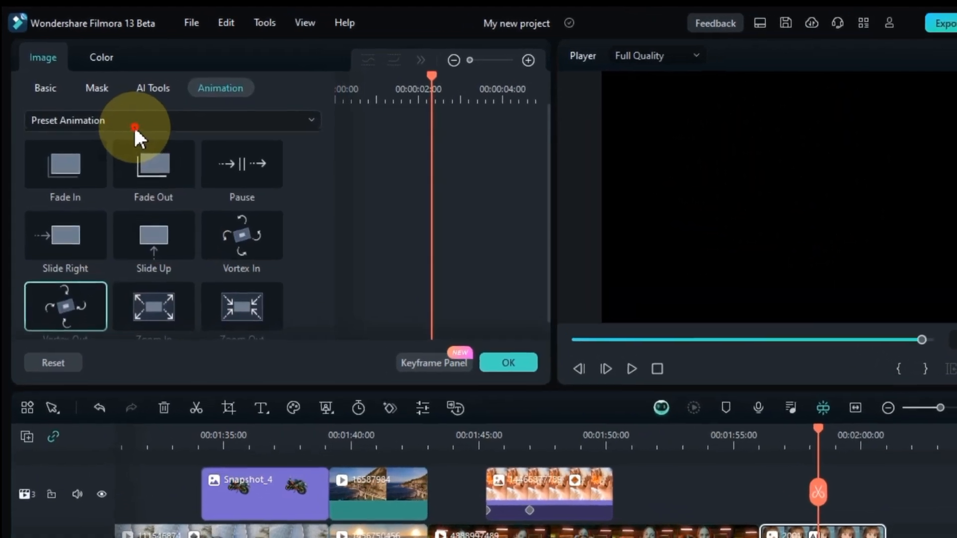
click(116, 110)
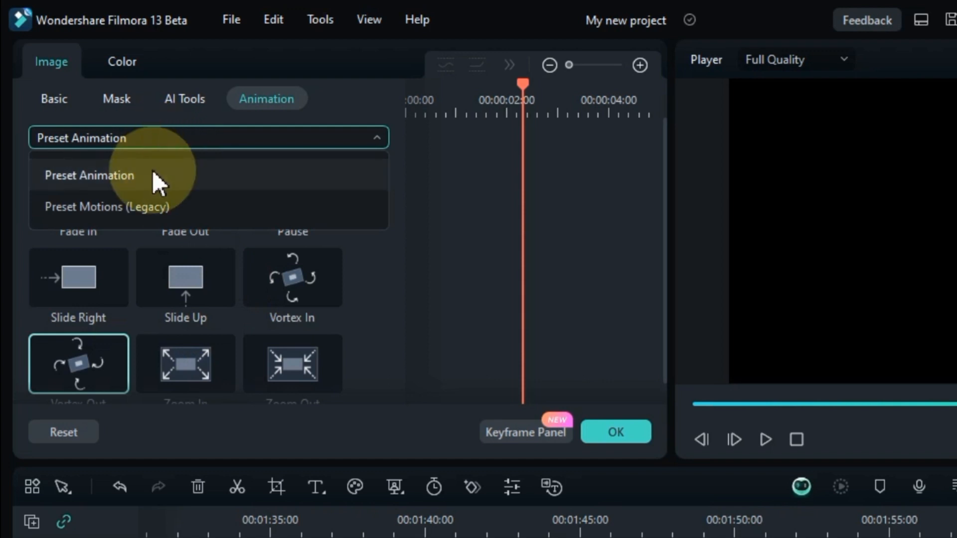
click(143, 206)
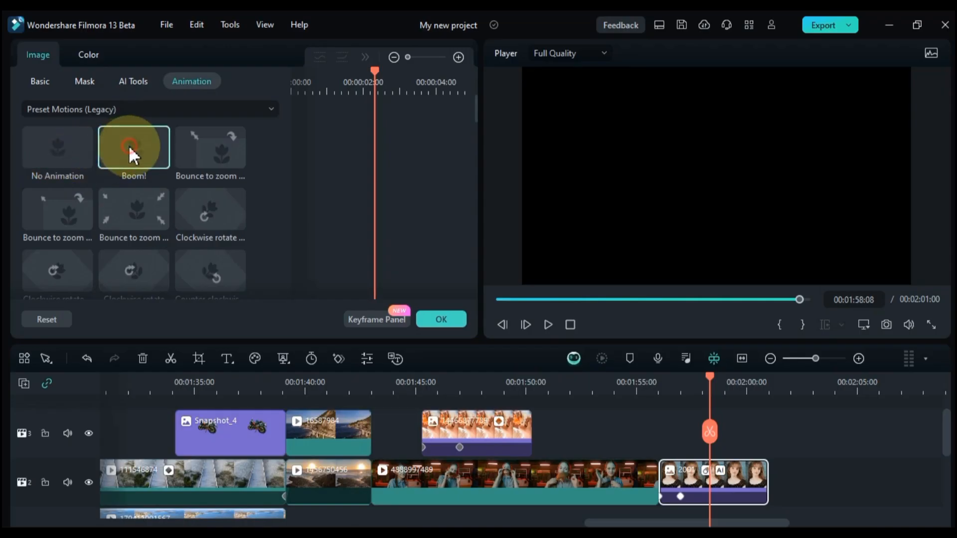
click(212, 167)
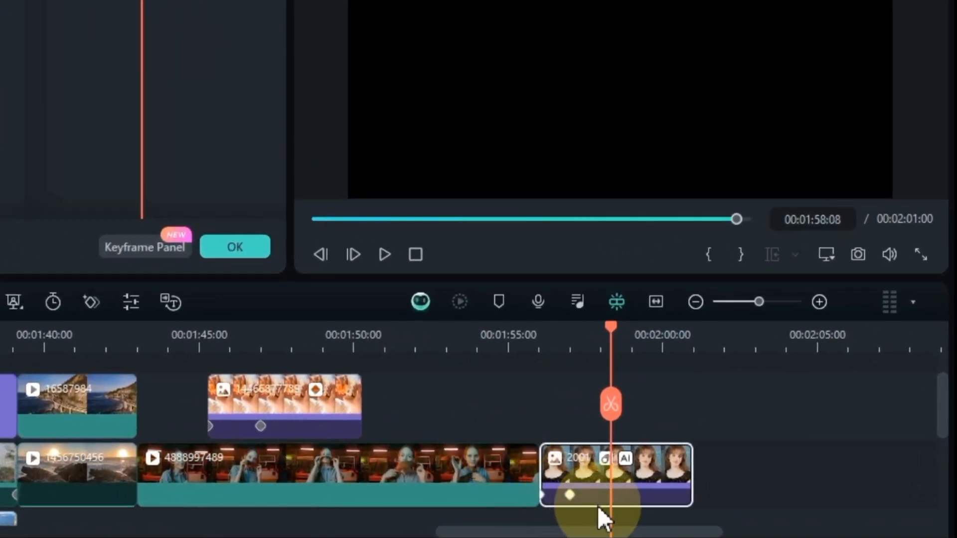
Clear all keyframes from image 2001 on the timeline.
click(569, 494)
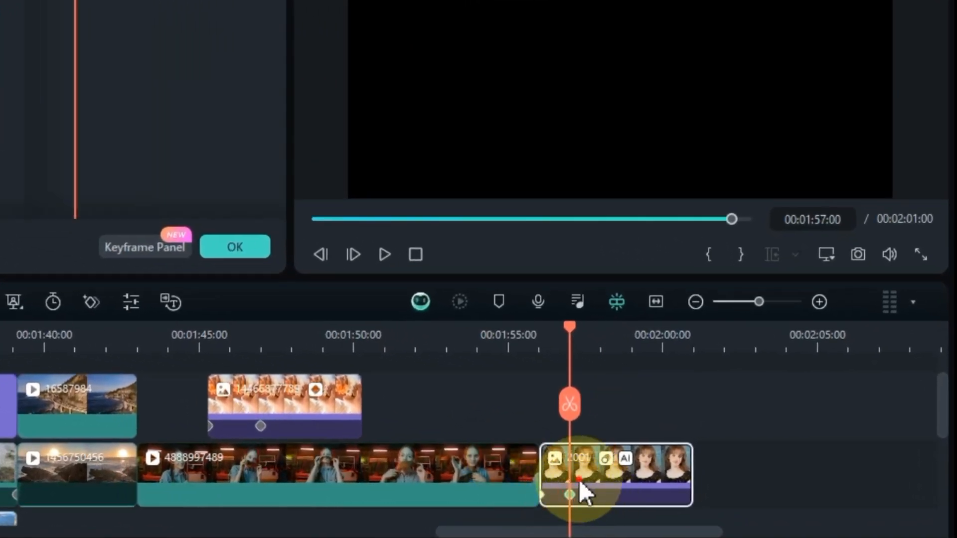
right_click(579, 479)
scroll(707, 419, down, 4)
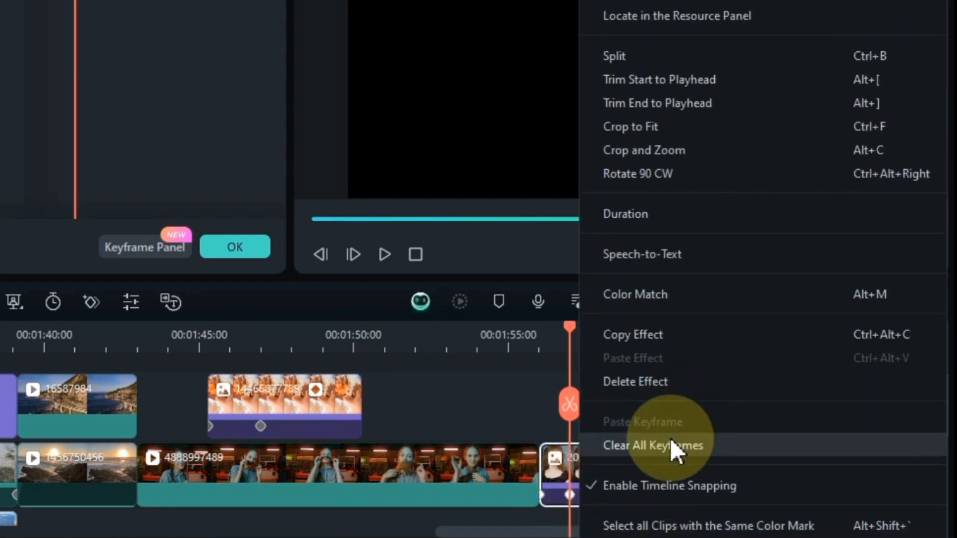
click(670, 438)
Preview the Bounce to zoom, clockwise rotate and counterclockwise rotate legacy motions on image 2001.
click(289, 204)
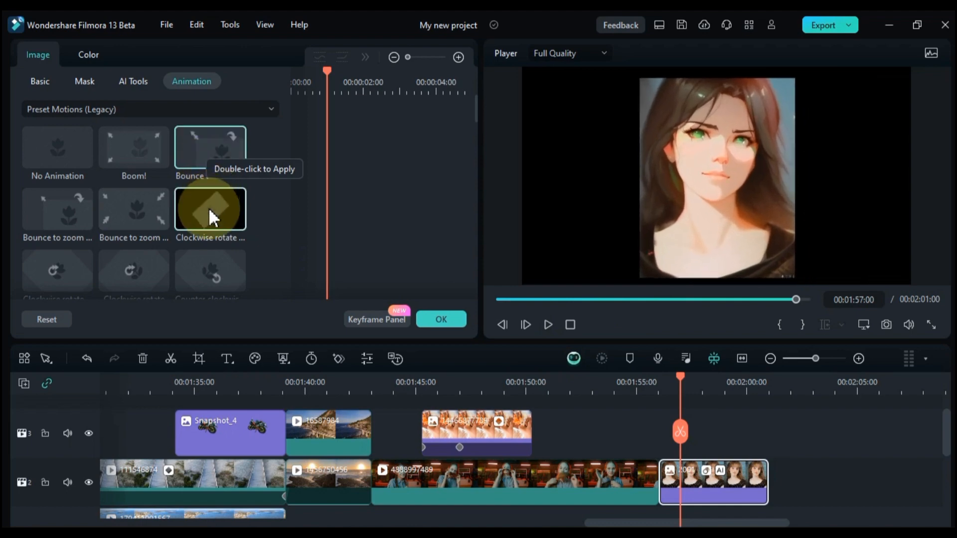
click(208, 207)
scroll(208, 207, down, 1)
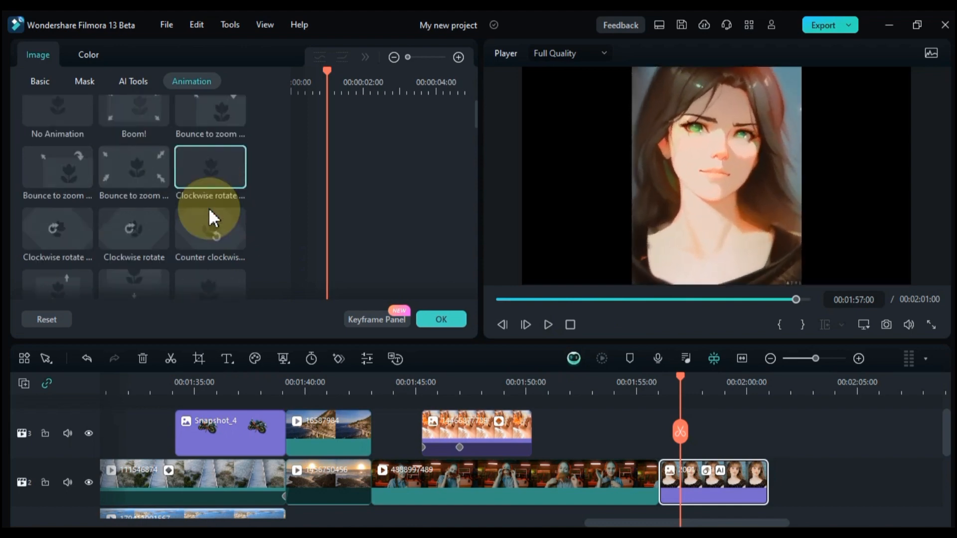
click(204, 233)
scroll(205, 233, down, 1)
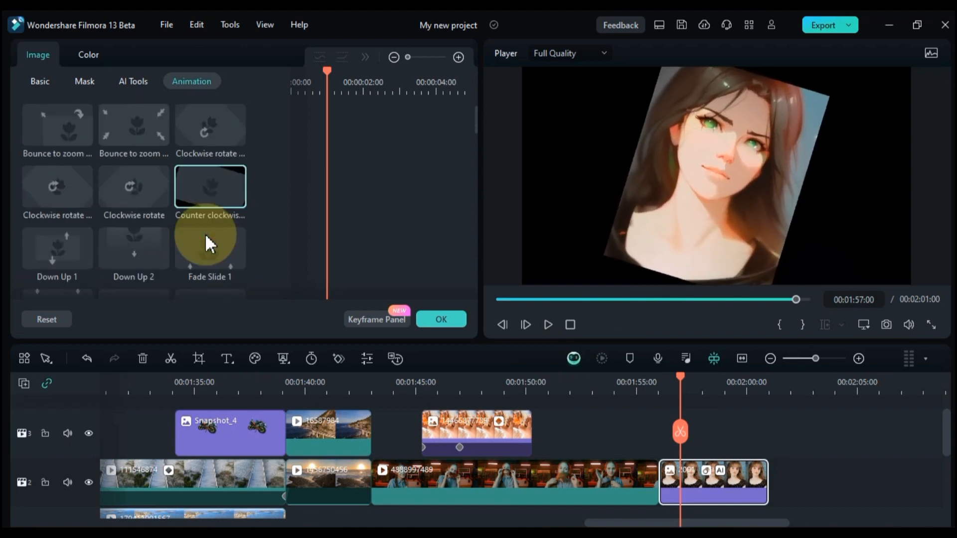
click(51, 192)
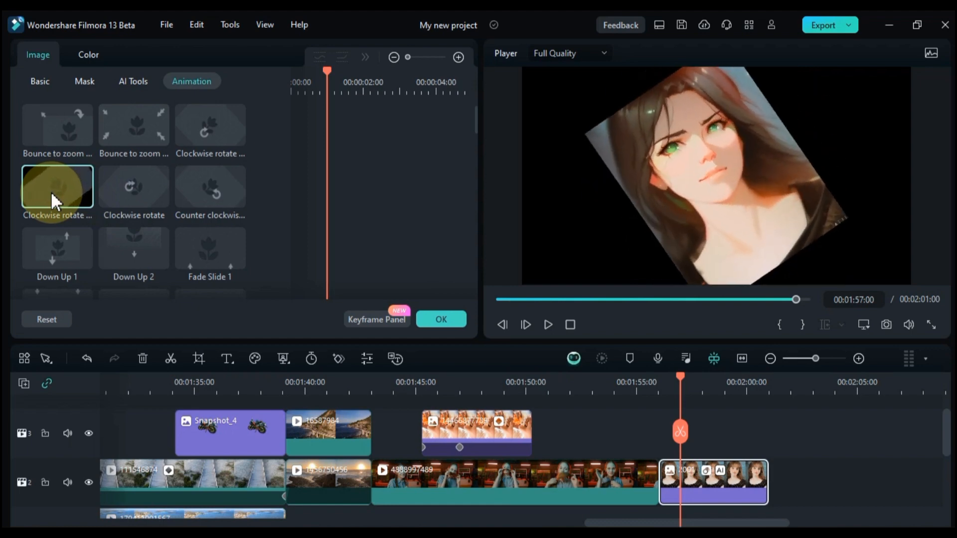
Preview the Down Up 1 and Zoom out 3 legacy motions on image 2001.
scroll(51, 191, down, 1)
click(52, 191)
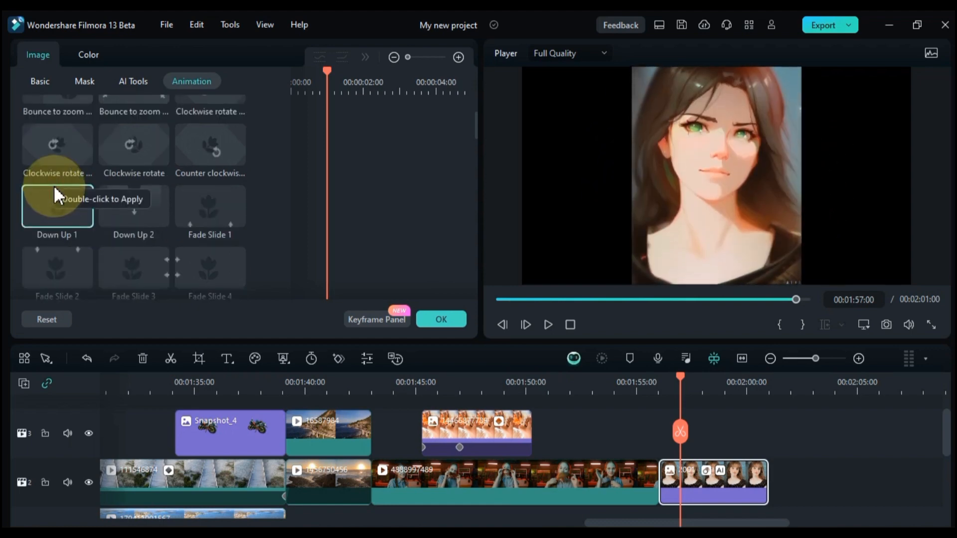
scroll(95, 194, down, 5)
click(207, 143)
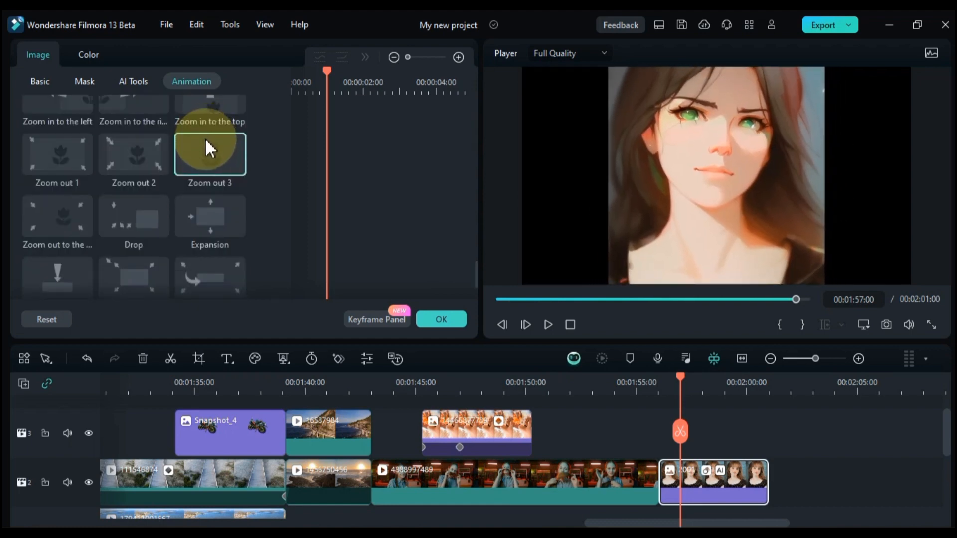
scroll(329, 227, up, 10)
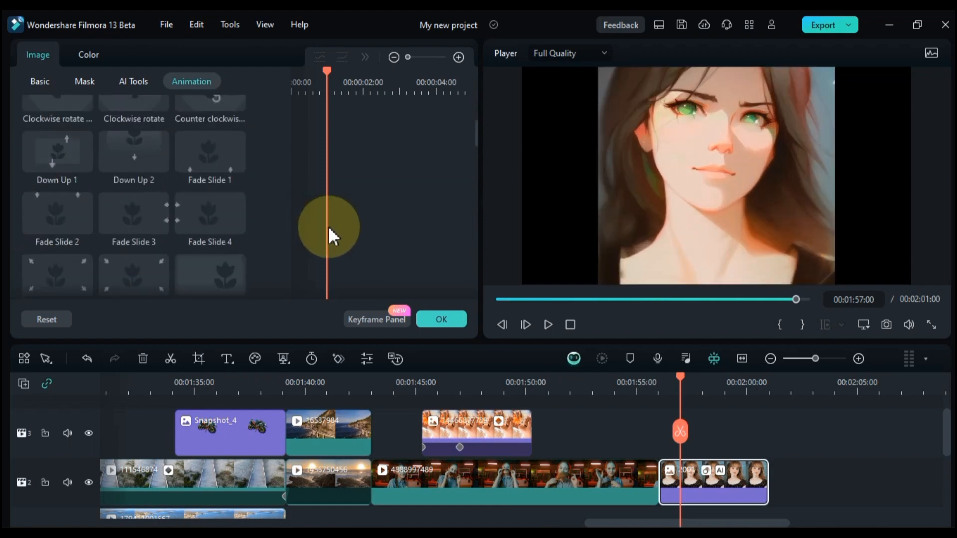
scroll(328, 225, up, 3)
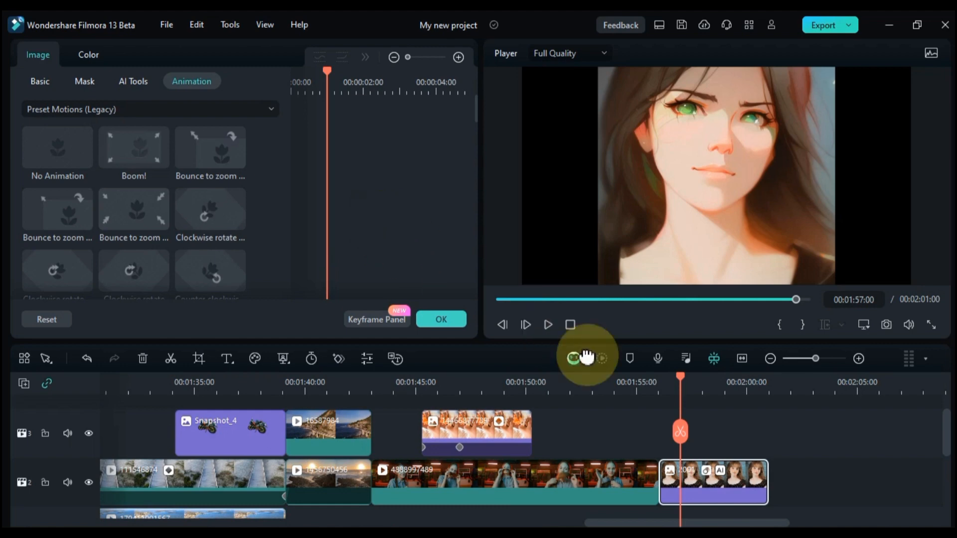
drag(713, 481, 591, 422)
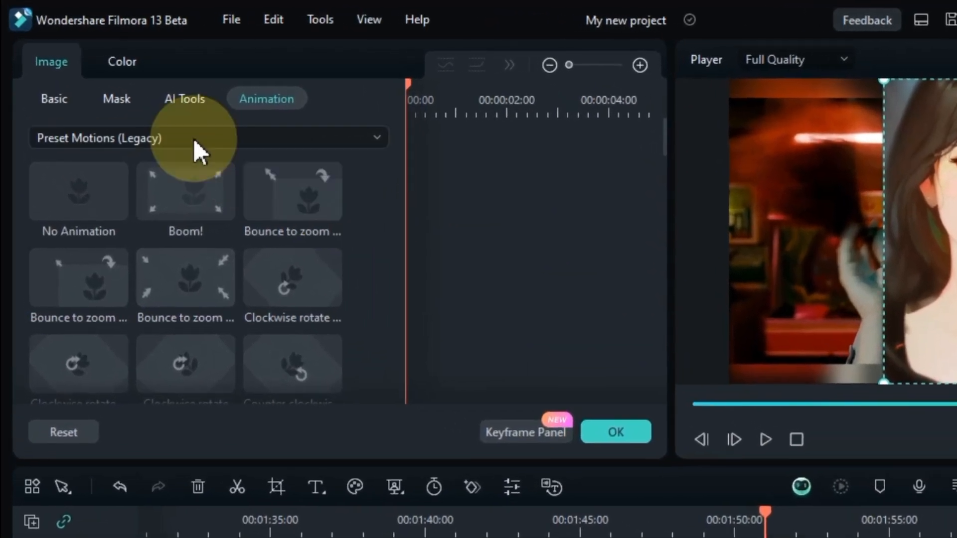
click(44, 81)
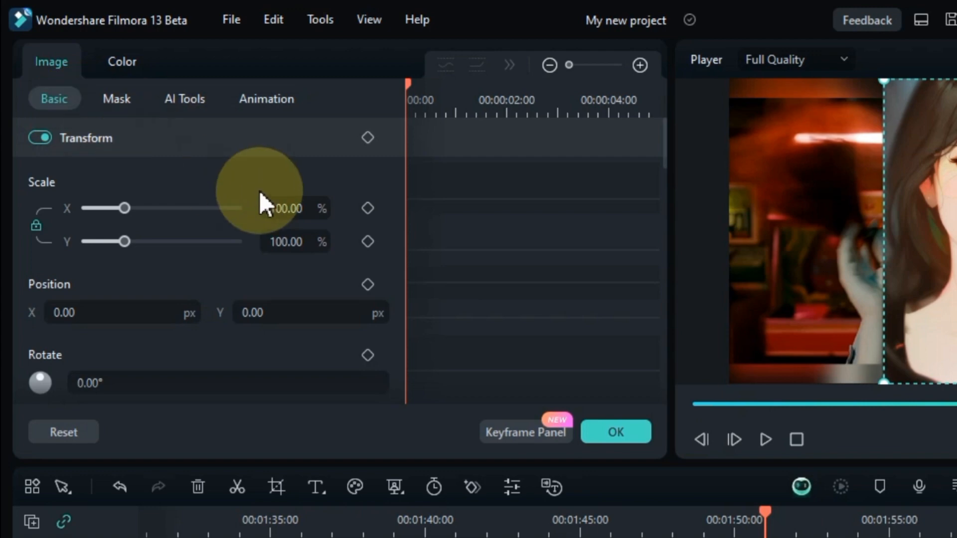
drag(301, 212, 272, 213)
drag(110, 211, 106, 212)
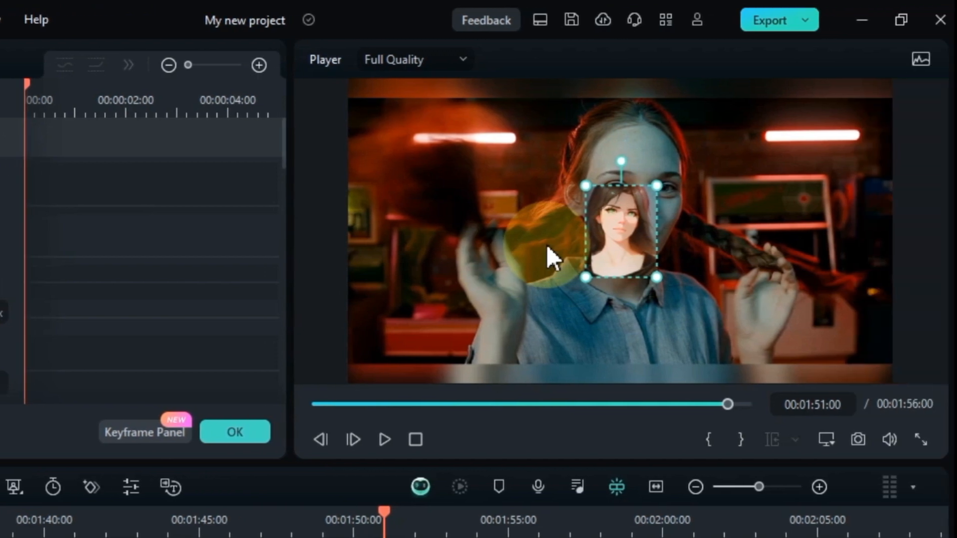
Place the scaled-down portrait in the upper-right corner of the video frame and play the overlay through to its end.
click(801, 229)
drag(611, 229, 814, 172)
click(594, 537)
key(space)
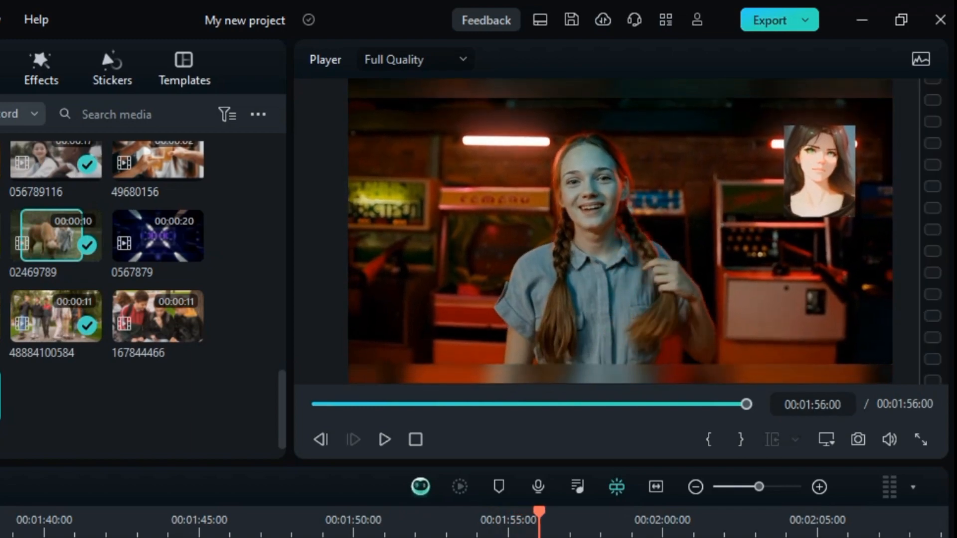
click(655, 488)
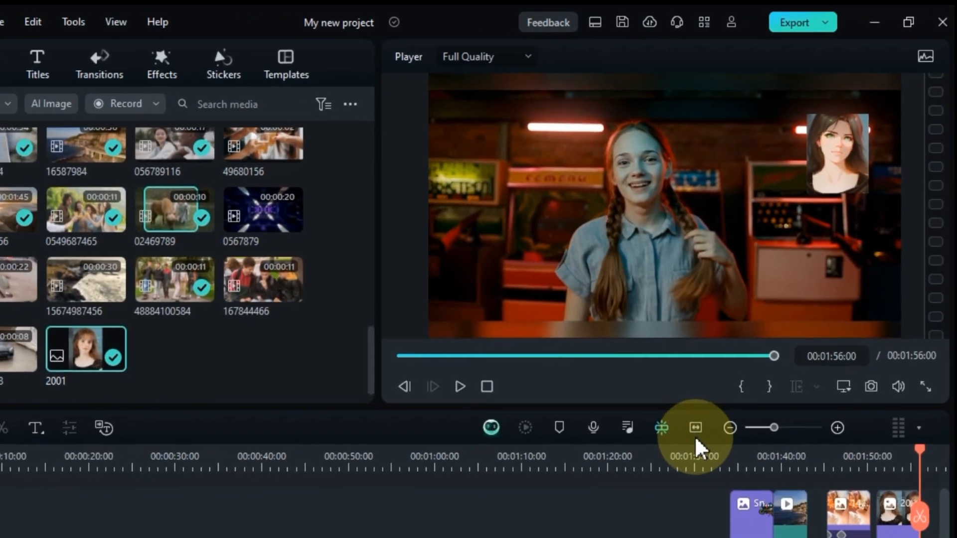
click(695, 428)
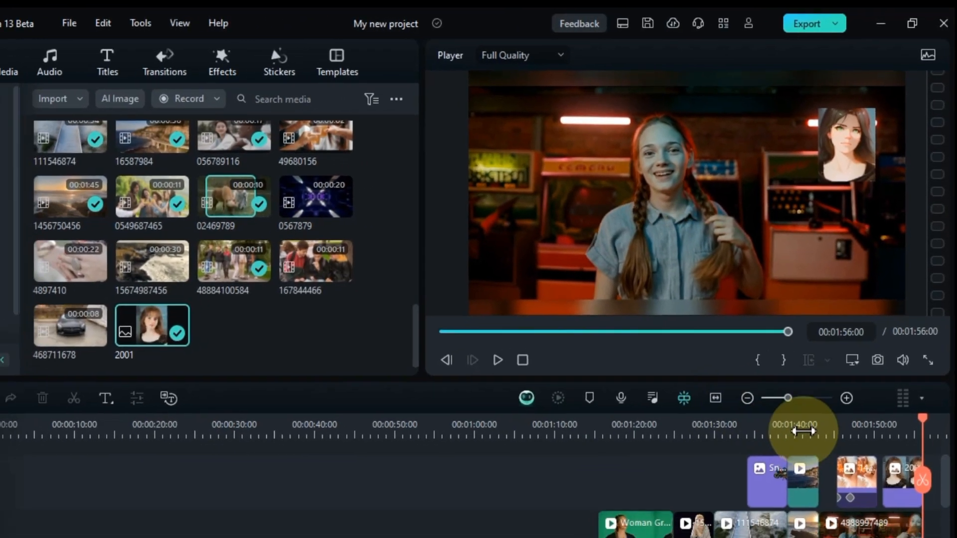